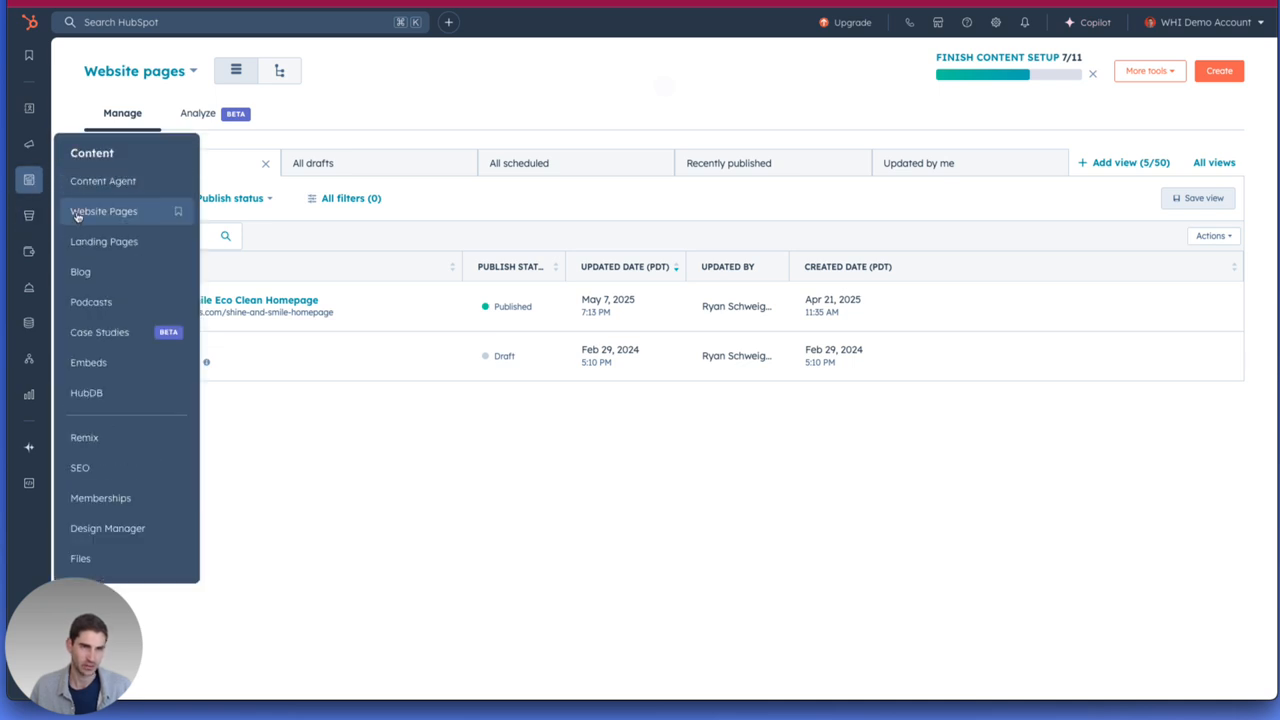
# Open the Shine and Smile Eco Clean Homepage from the website pages in the page editor.
pyautogui.click(105, 214)
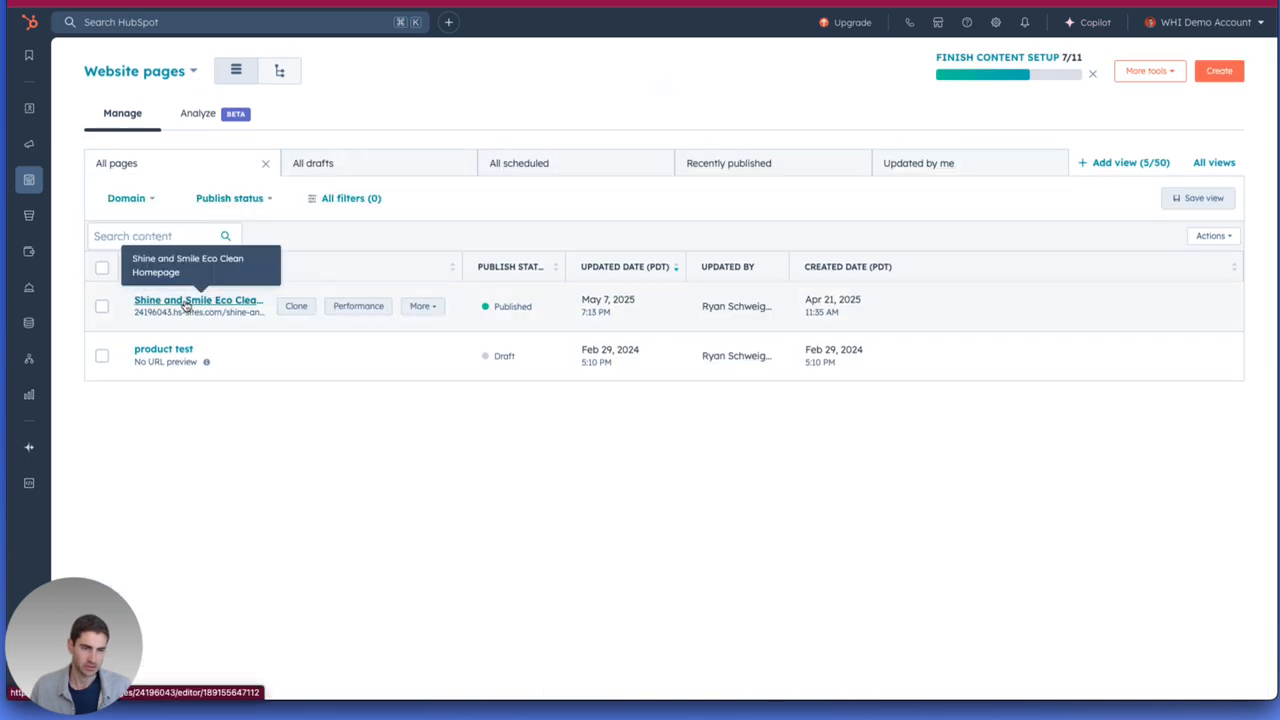
pyautogui.click(185, 302)
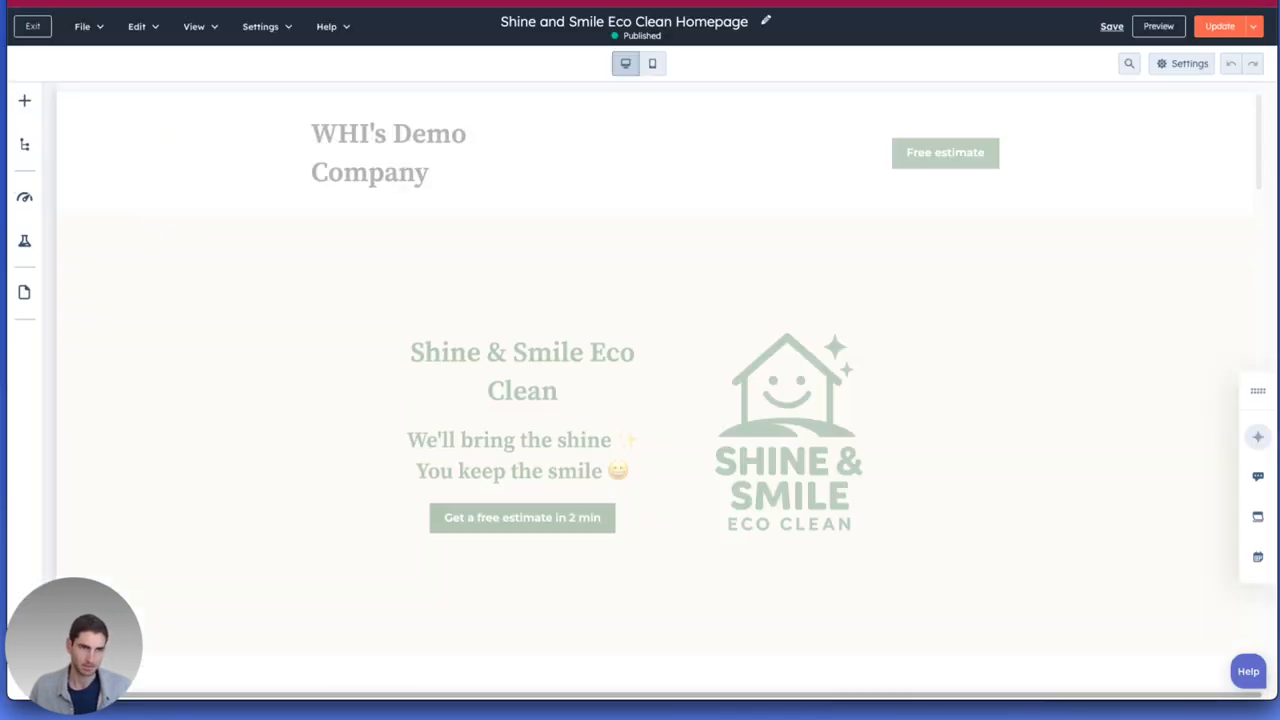
pyautogui.click(39, 26)
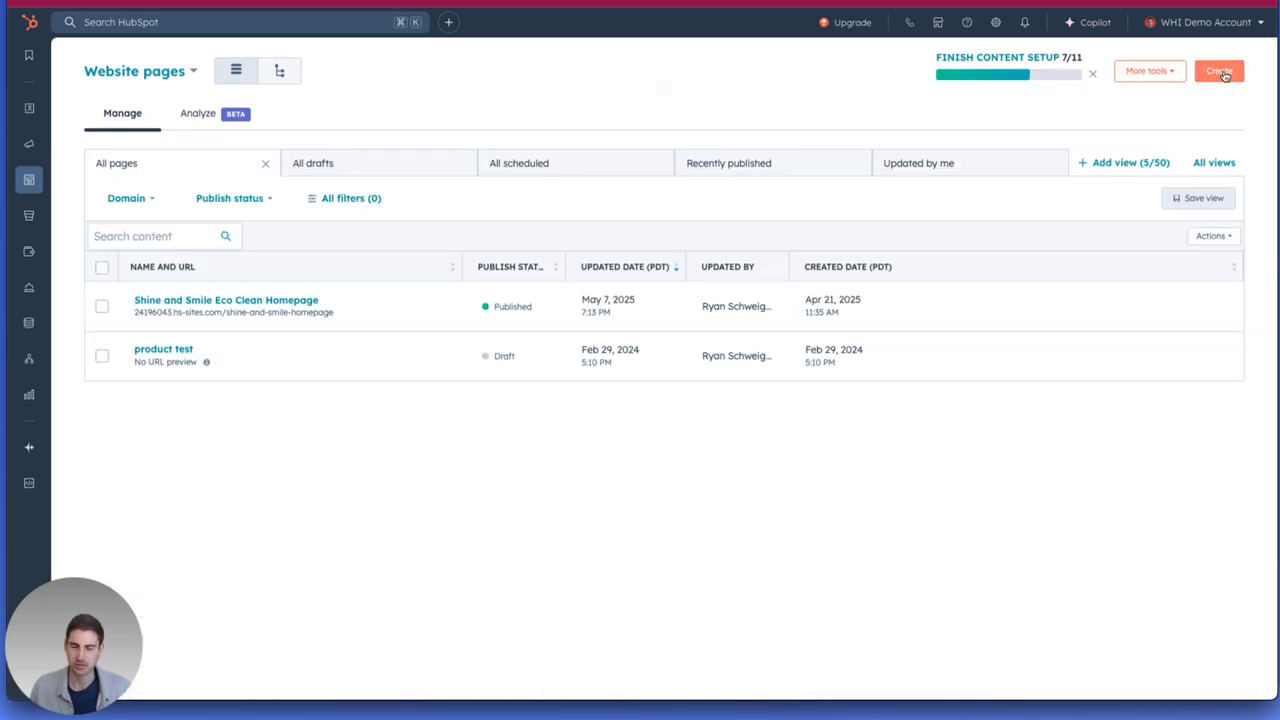
pyautogui.click(195, 300)
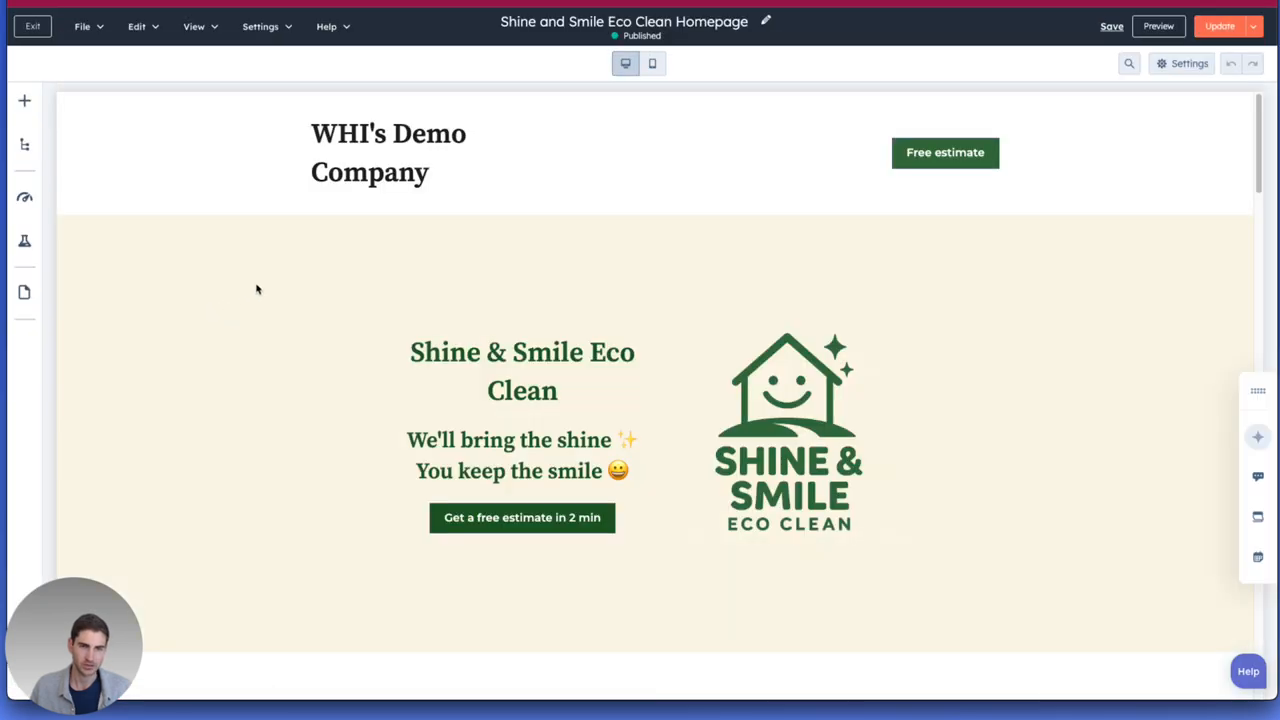
pyautogui.scroll(-2, 445, 355)
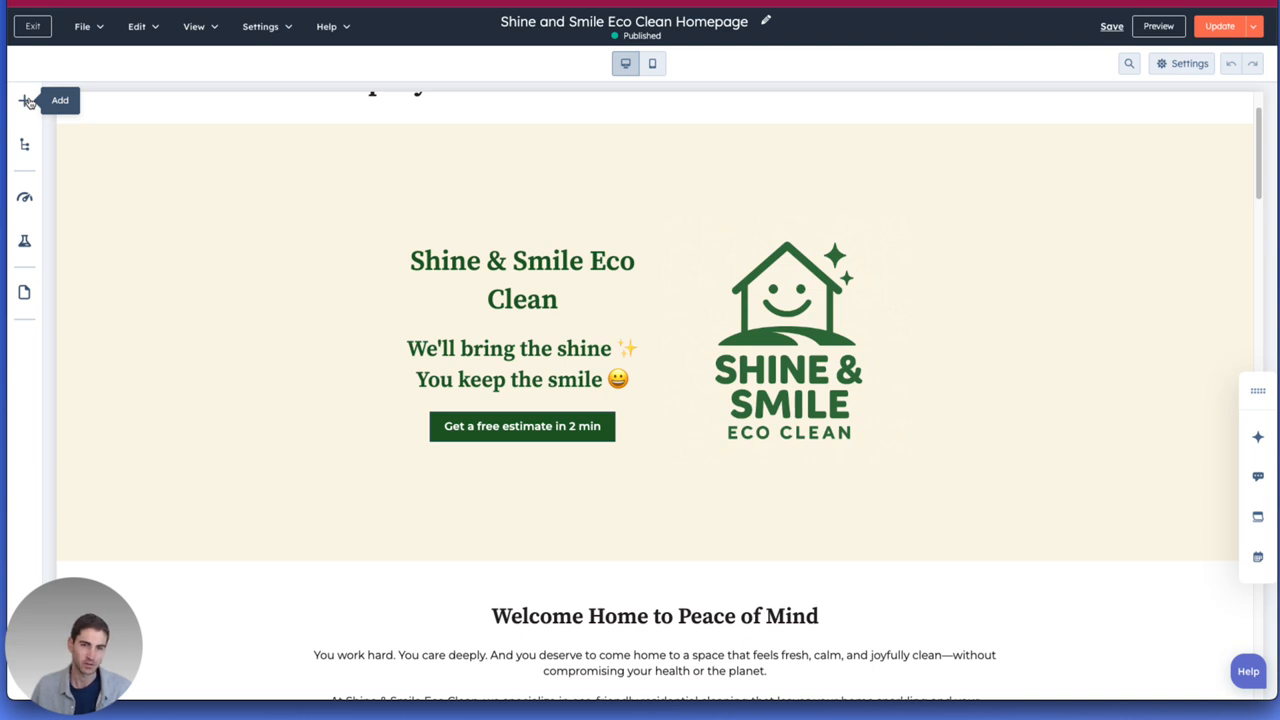
# Examine the modules, sections and layouts available for adding to the homepage.
pyautogui.click(27, 101)
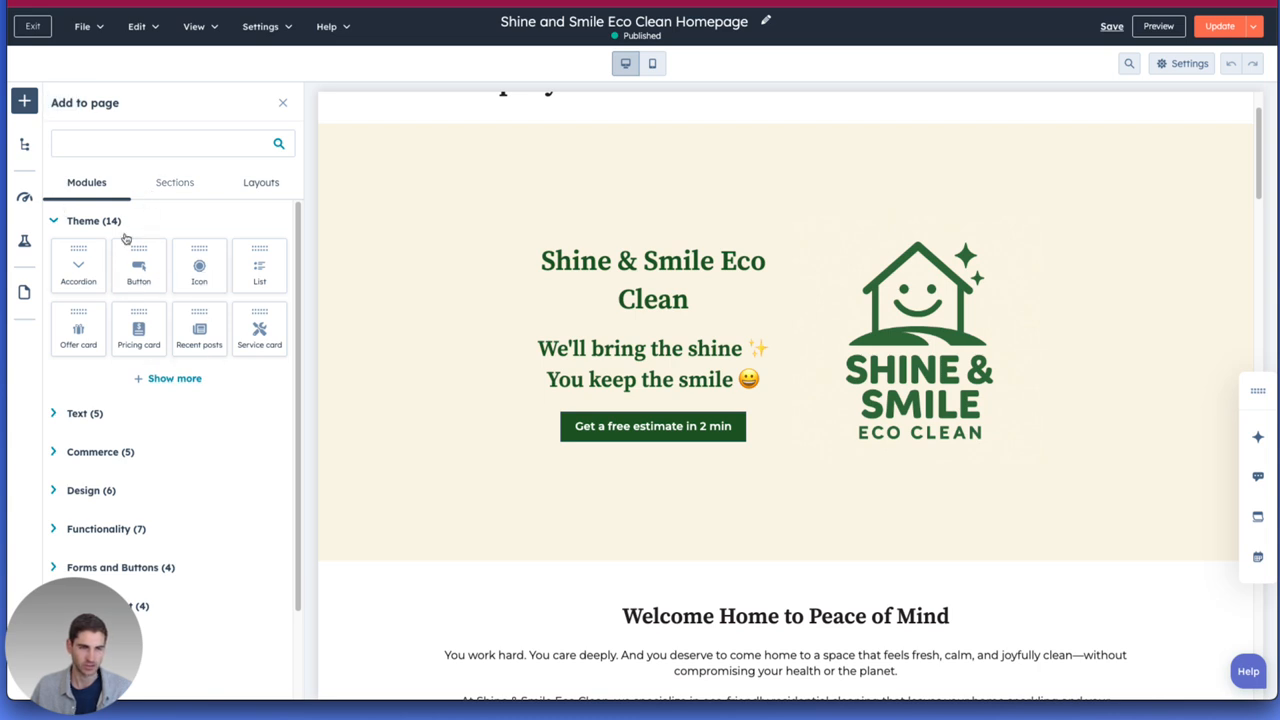
pyautogui.moveTo(157, 275); pyautogui.dragTo(151, 191)
pyautogui.click(154, 189)
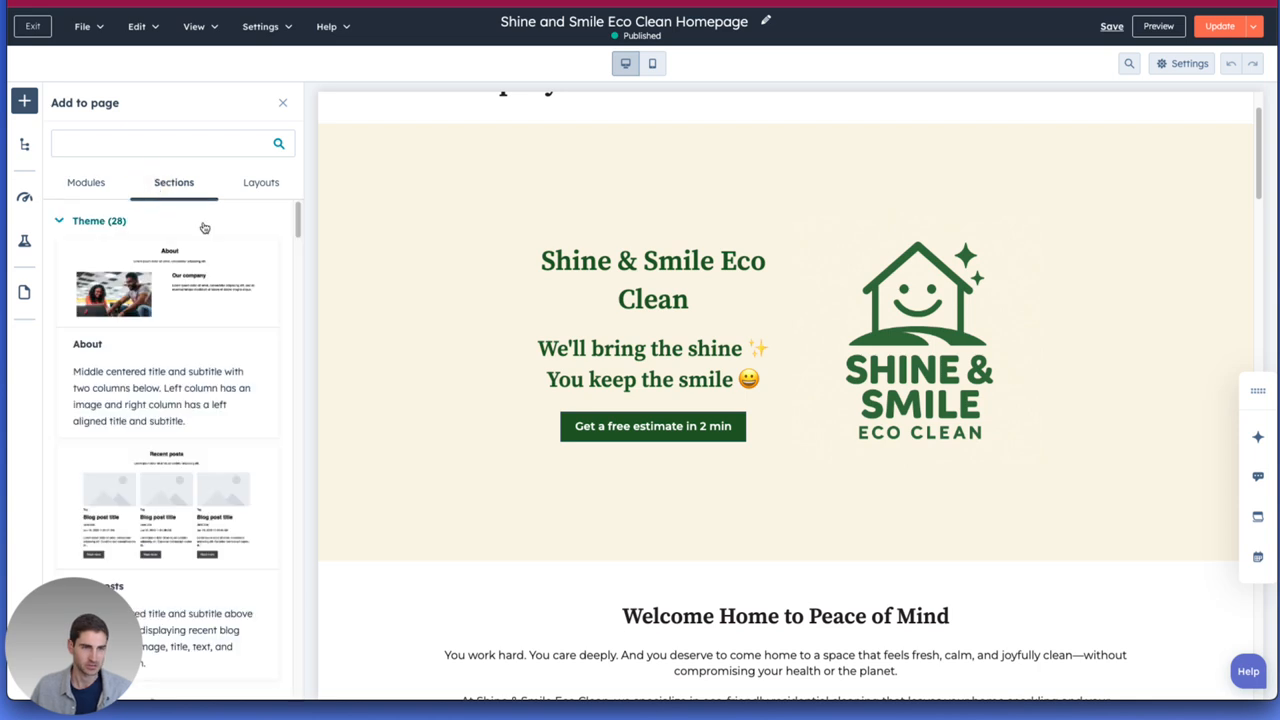
pyautogui.scroll(-10, 118, 288)
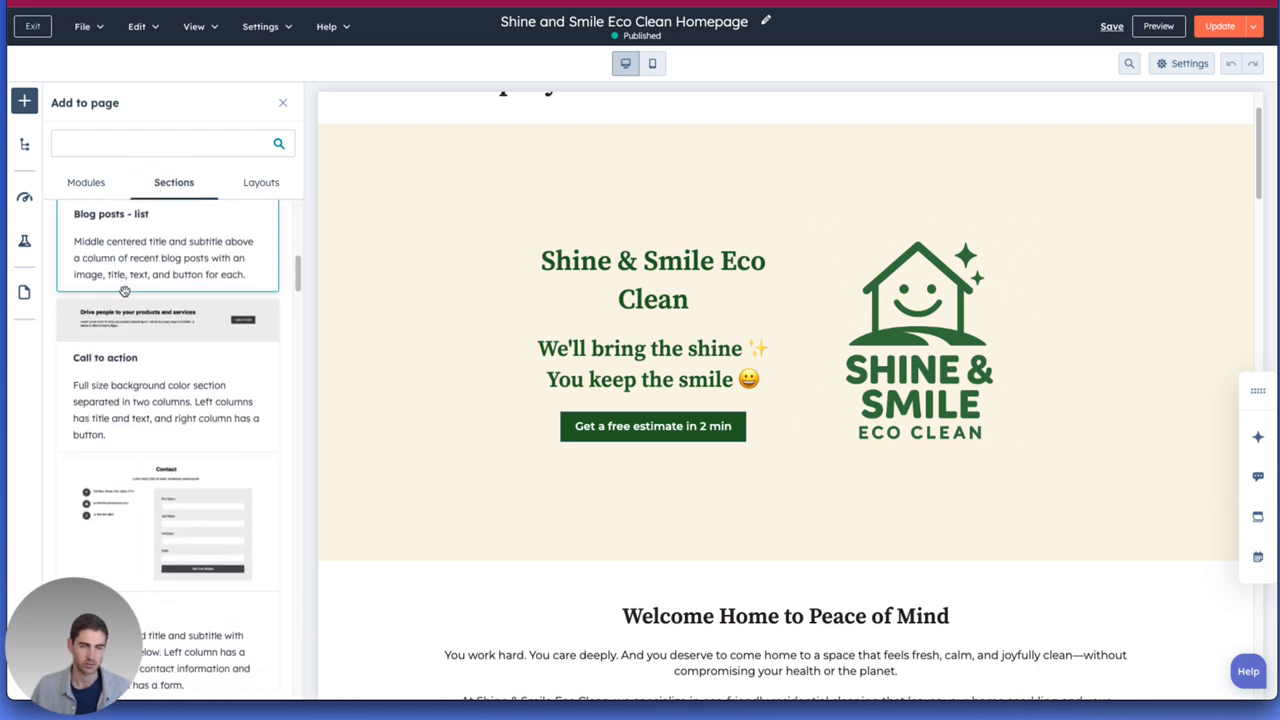
pyautogui.scroll(3, 124, 291)
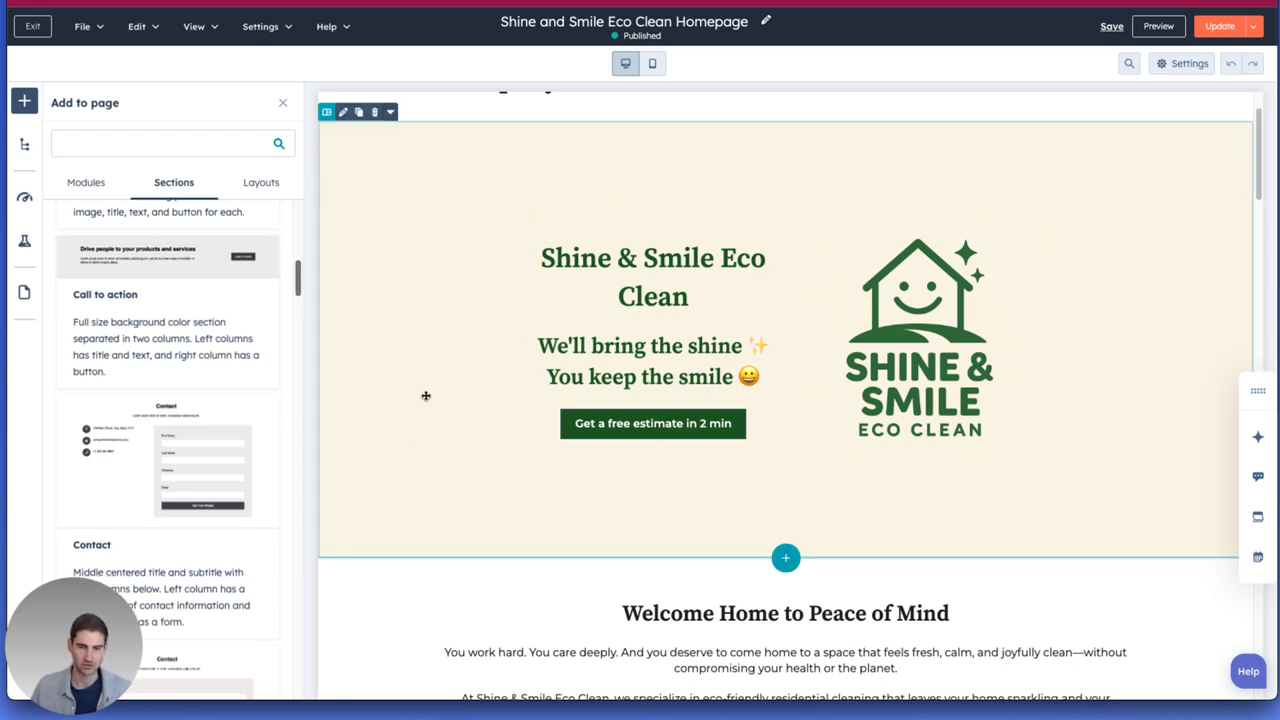
pyautogui.click(244, 189)
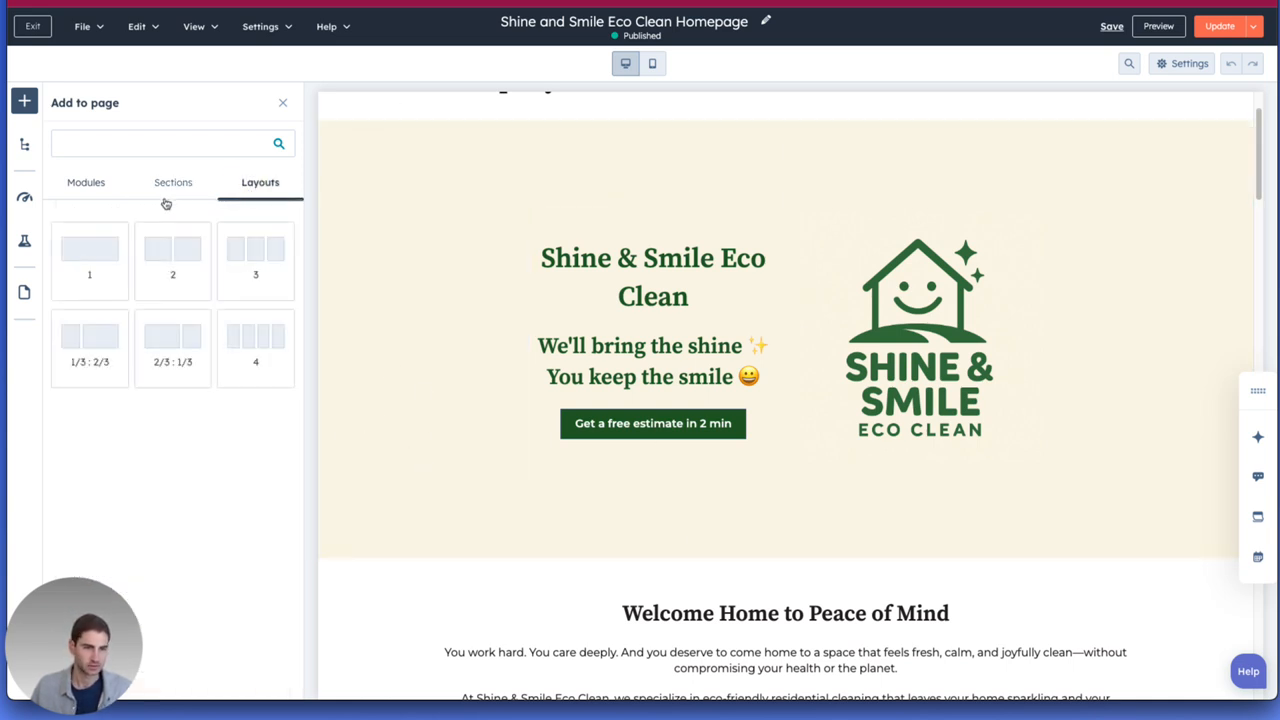
pyautogui.click(80, 193)
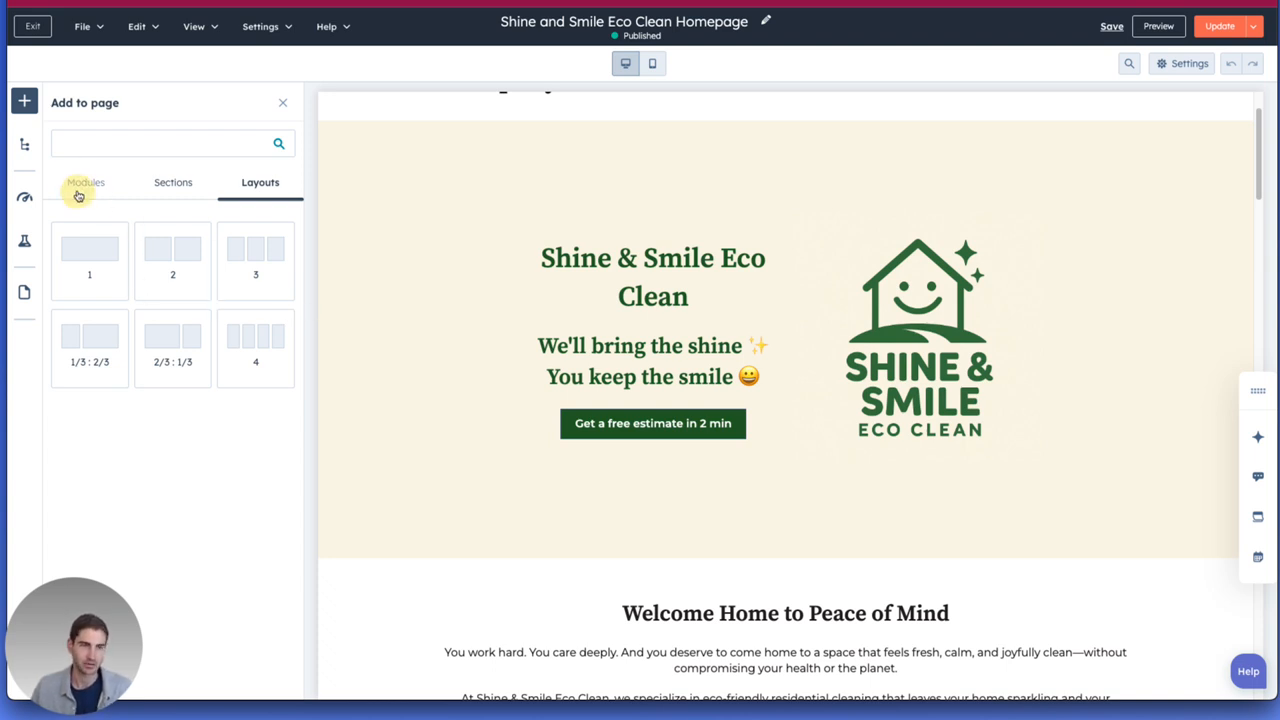
pyautogui.scroll(-1, 158, 306)
pyautogui.scroll(1, 150, 300)
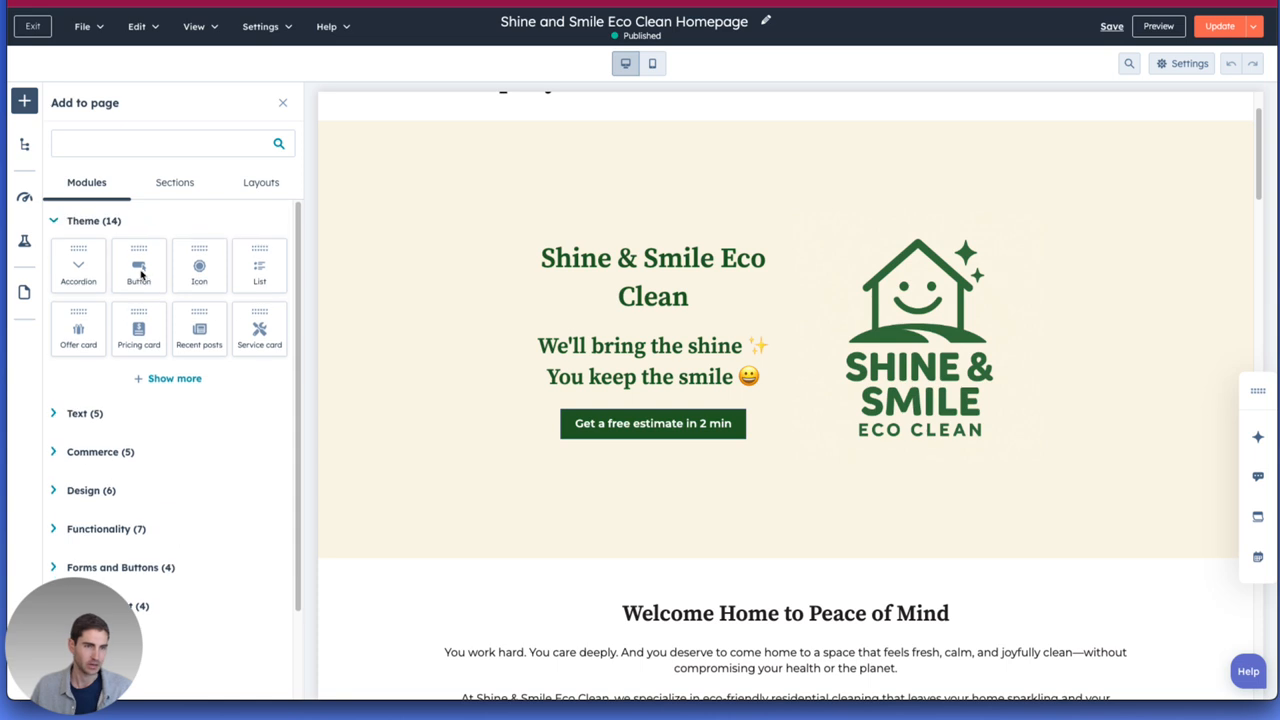
pyautogui.scroll(-3, 498, 364)
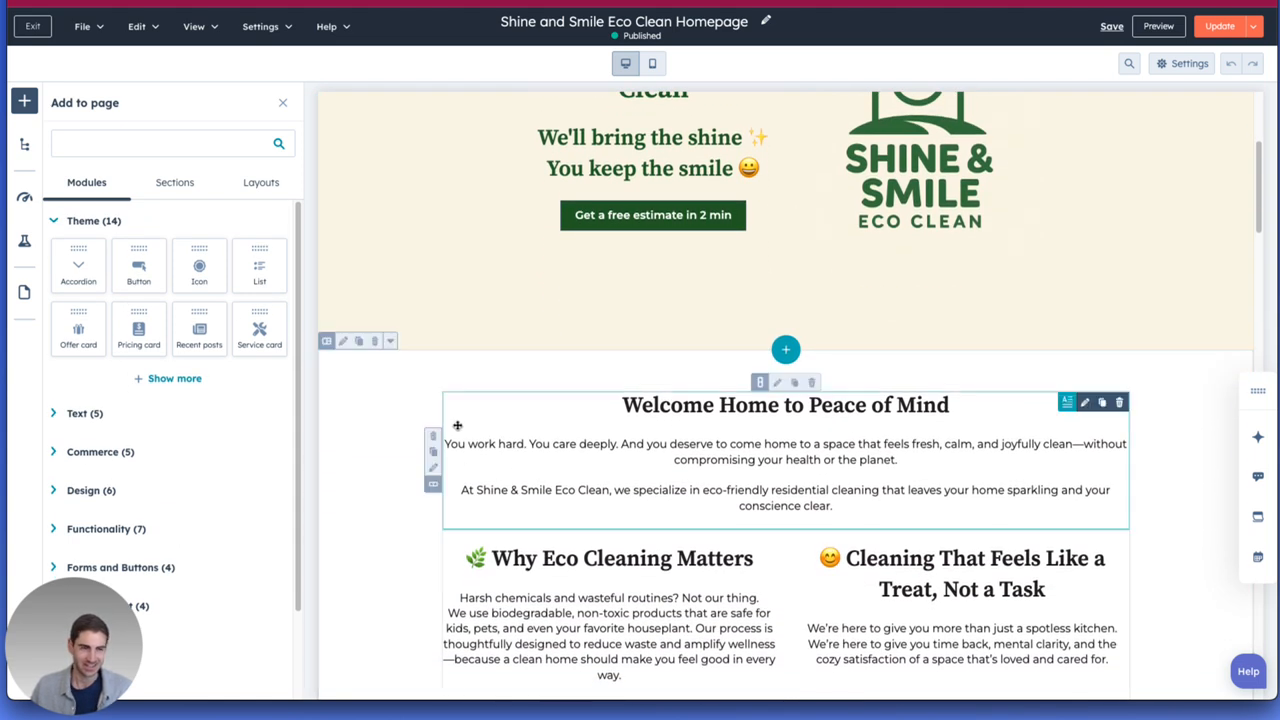
# Search the content that can be added to the page for "rich" and for "form".
pyautogui.click(168, 137)
pyautogui.write('rich')
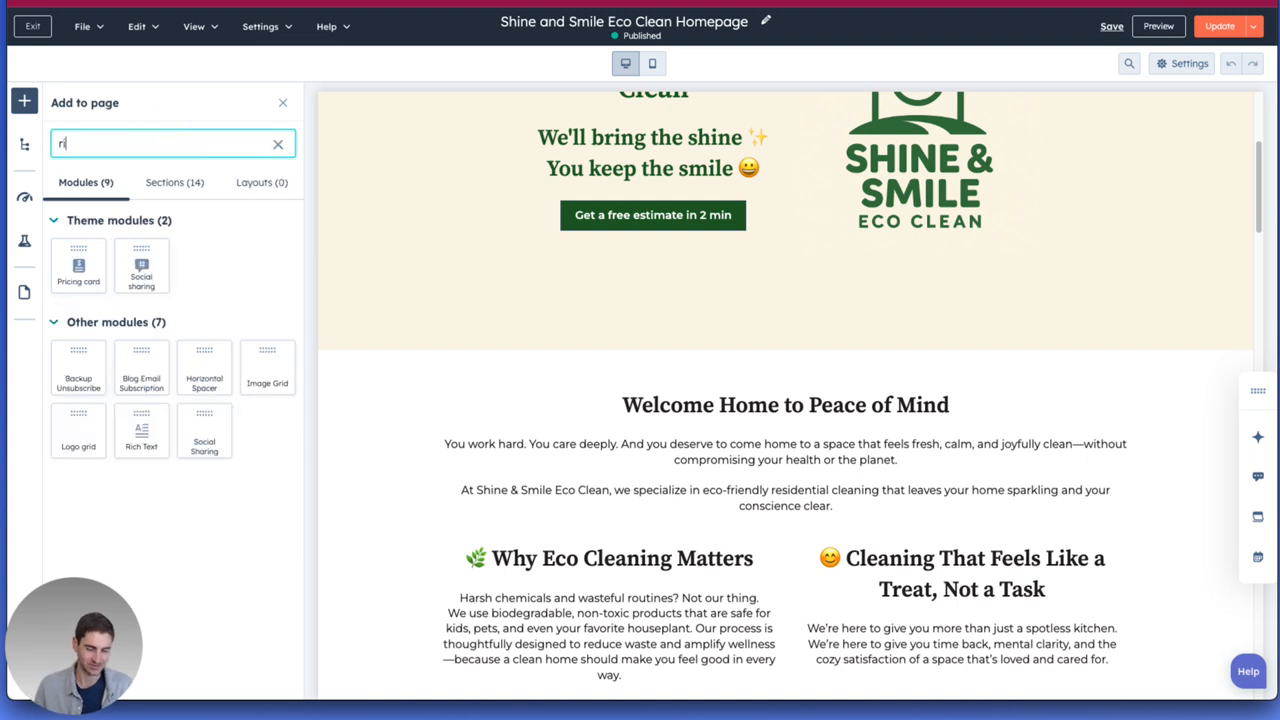
pyautogui.click(278, 144)
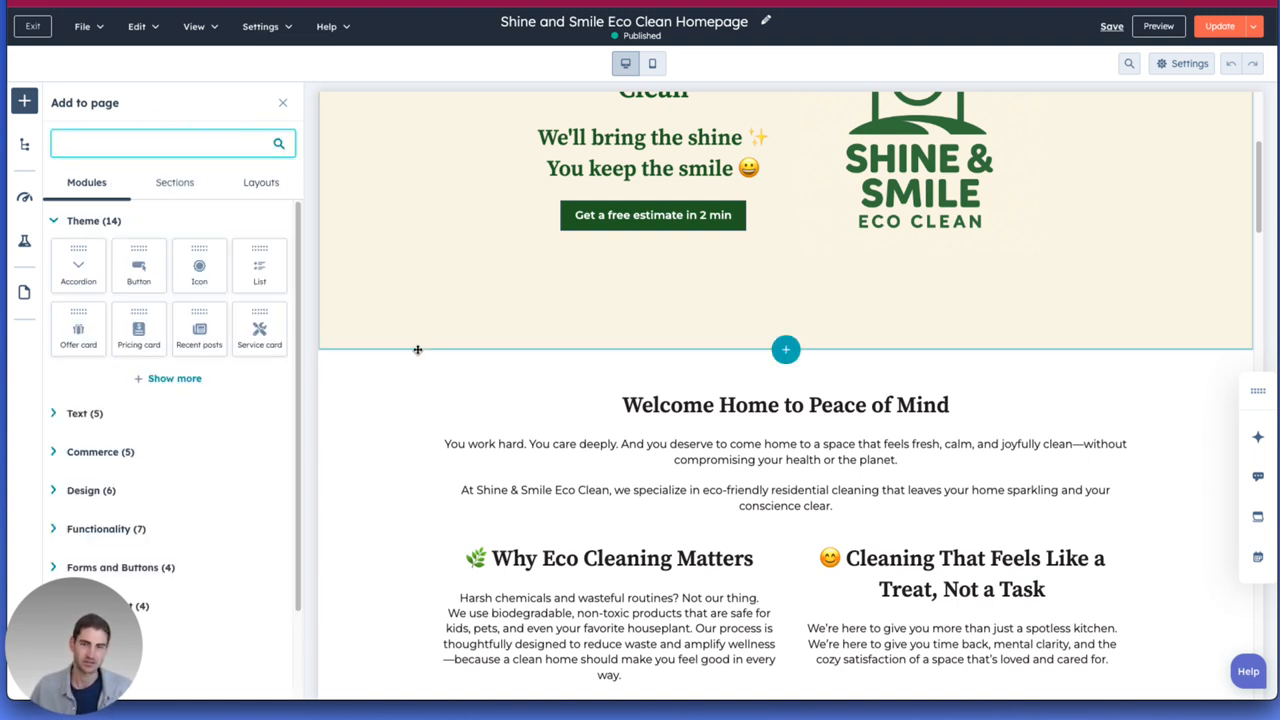
pyautogui.write('form')
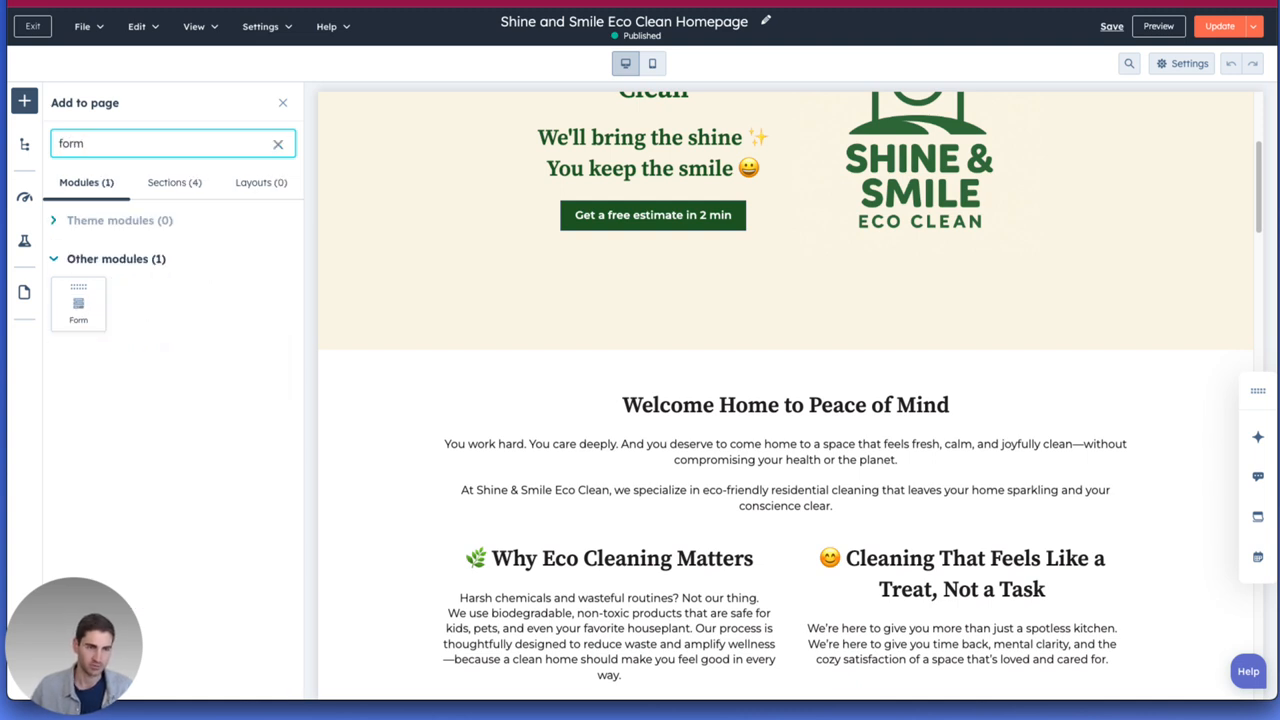
# Open the content settings of the hero section's "Get a free estimate in 2 min" button.
pyautogui.scroll(-1, 483, 352)
pyautogui.scroll(1, 778, 421)
pyautogui.scroll(3, 778, 421)
pyautogui.click(620, 378)
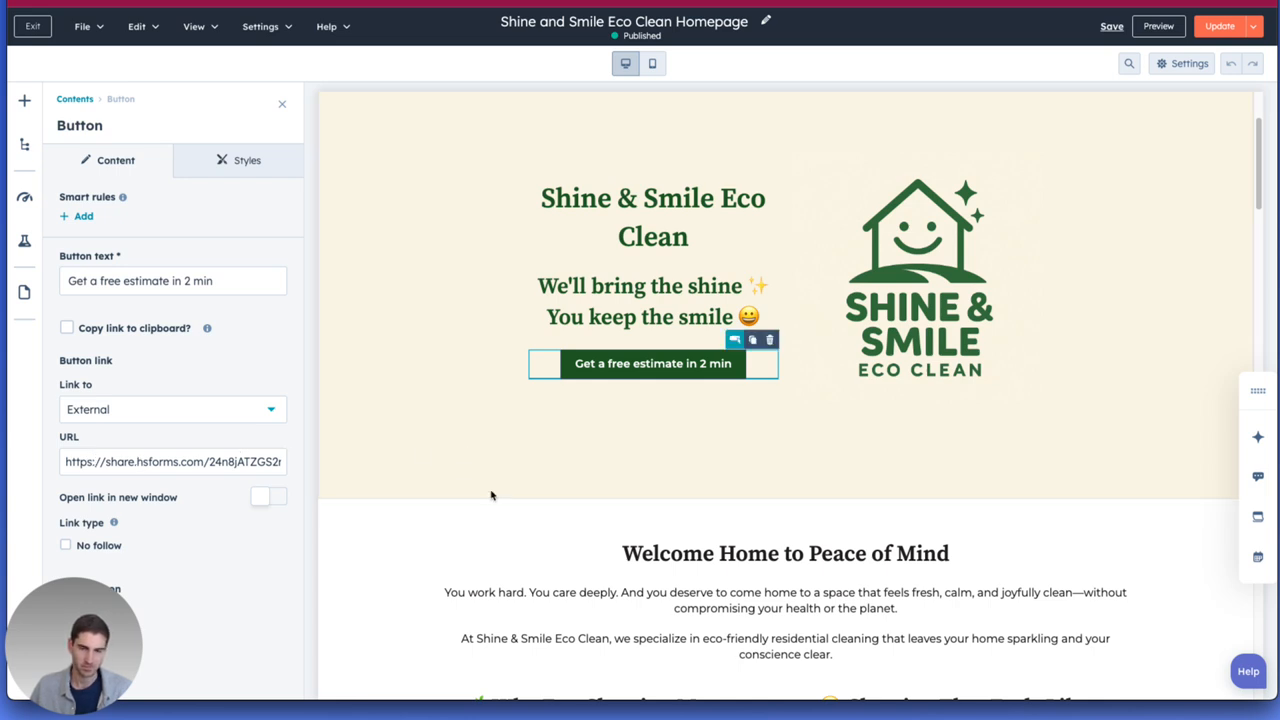
# Review the homepage from the hero section through the offers, testimonial and estimate form to the footer.
pyautogui.scroll(-1, 492, 495)
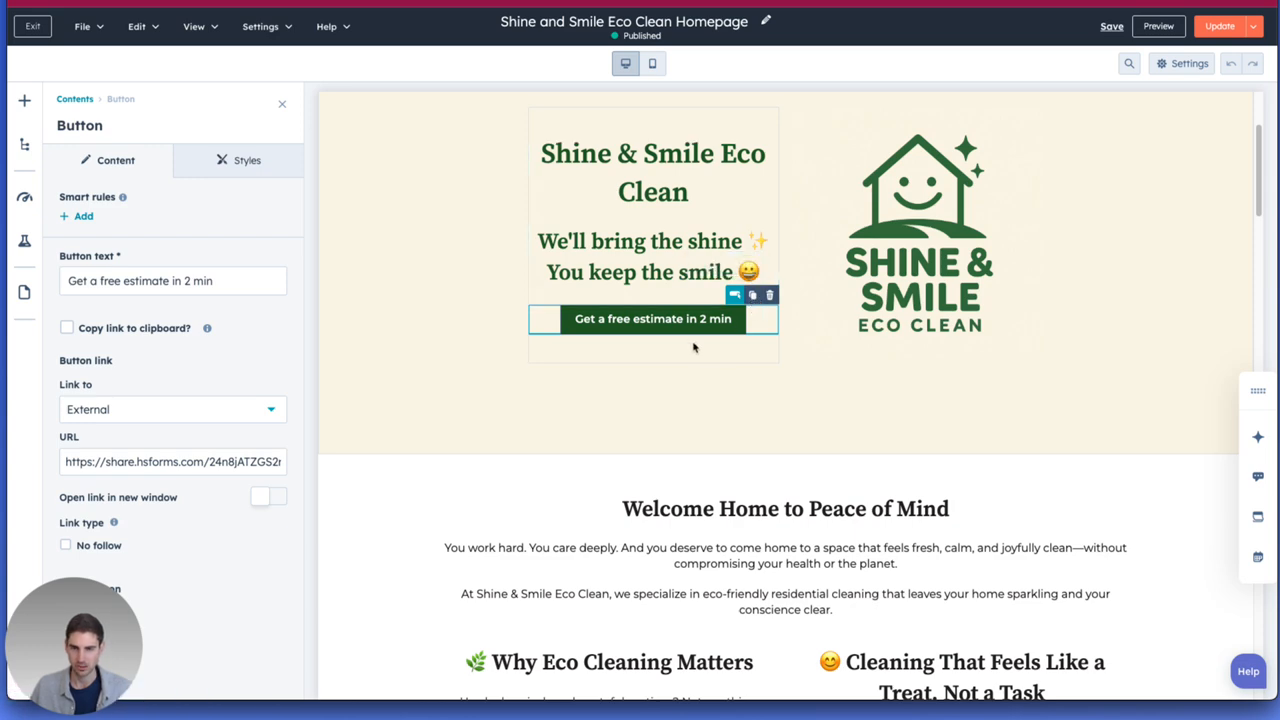
pyautogui.scroll(-3, 673, 396)
pyautogui.scroll(-3, 673, 396)
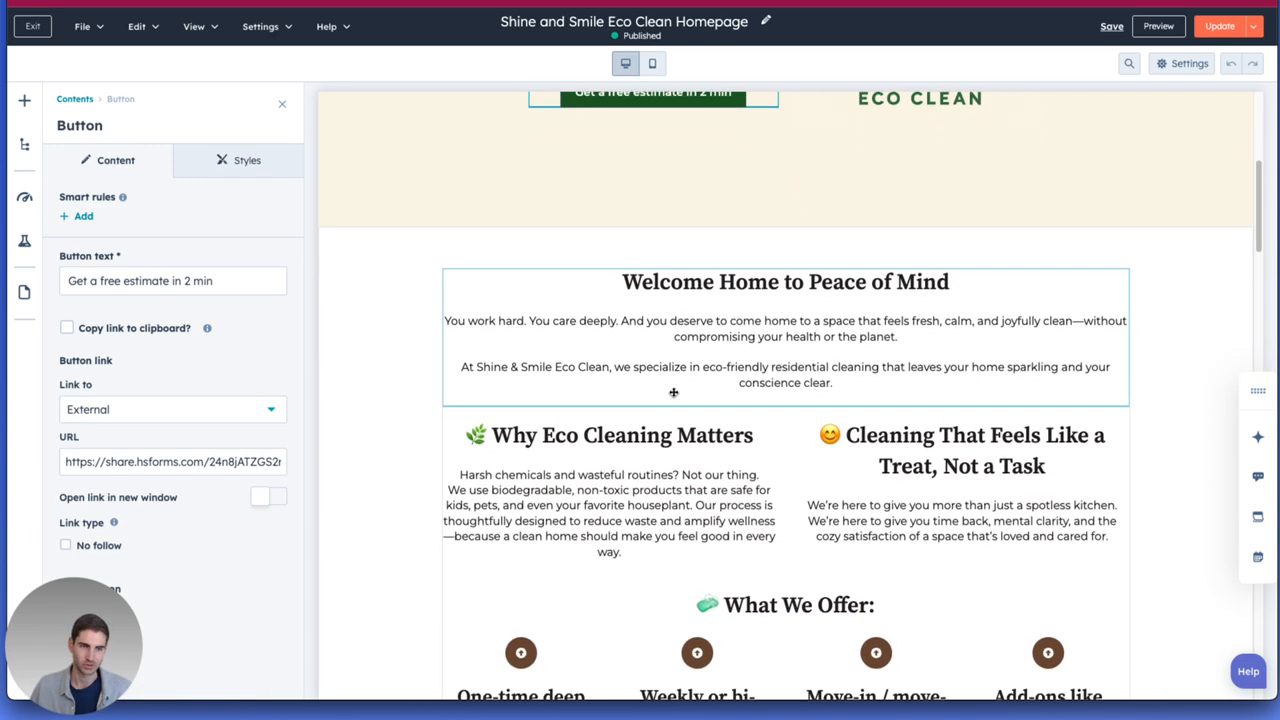
pyautogui.scroll(-6, 673, 396)
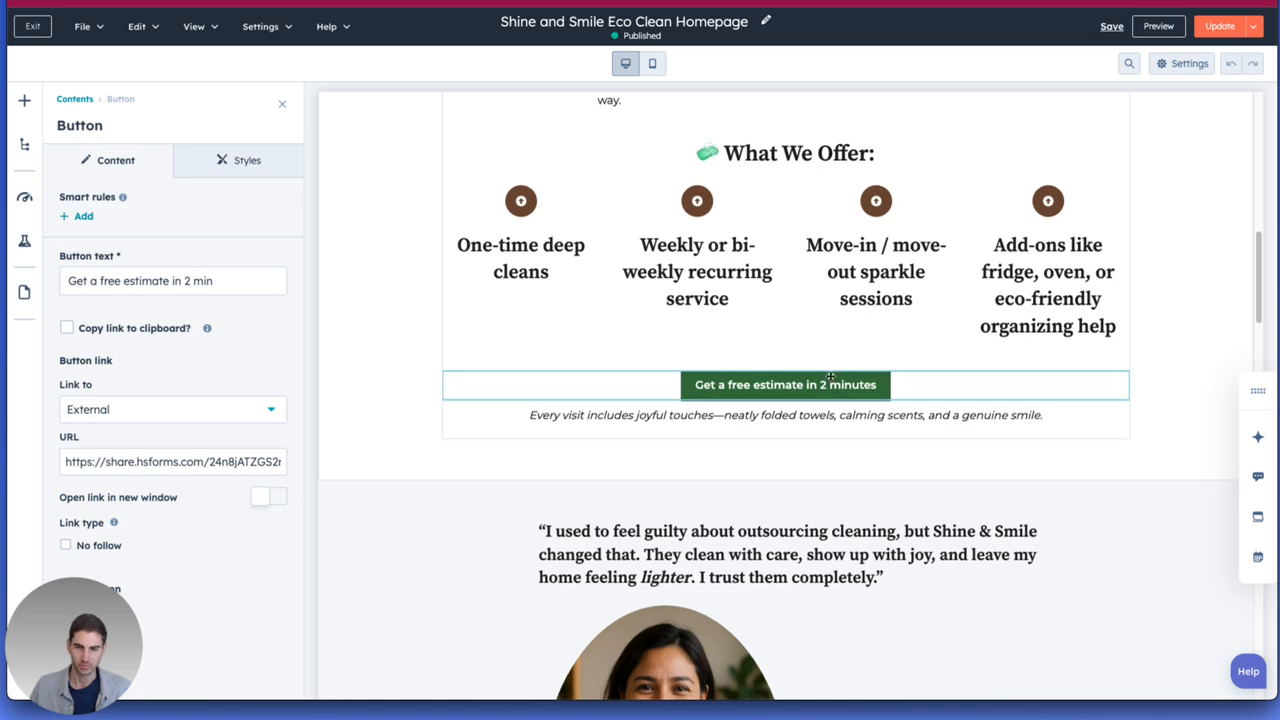
pyautogui.scroll(-2, 887, 376)
pyautogui.scroll(-20, 887, 376)
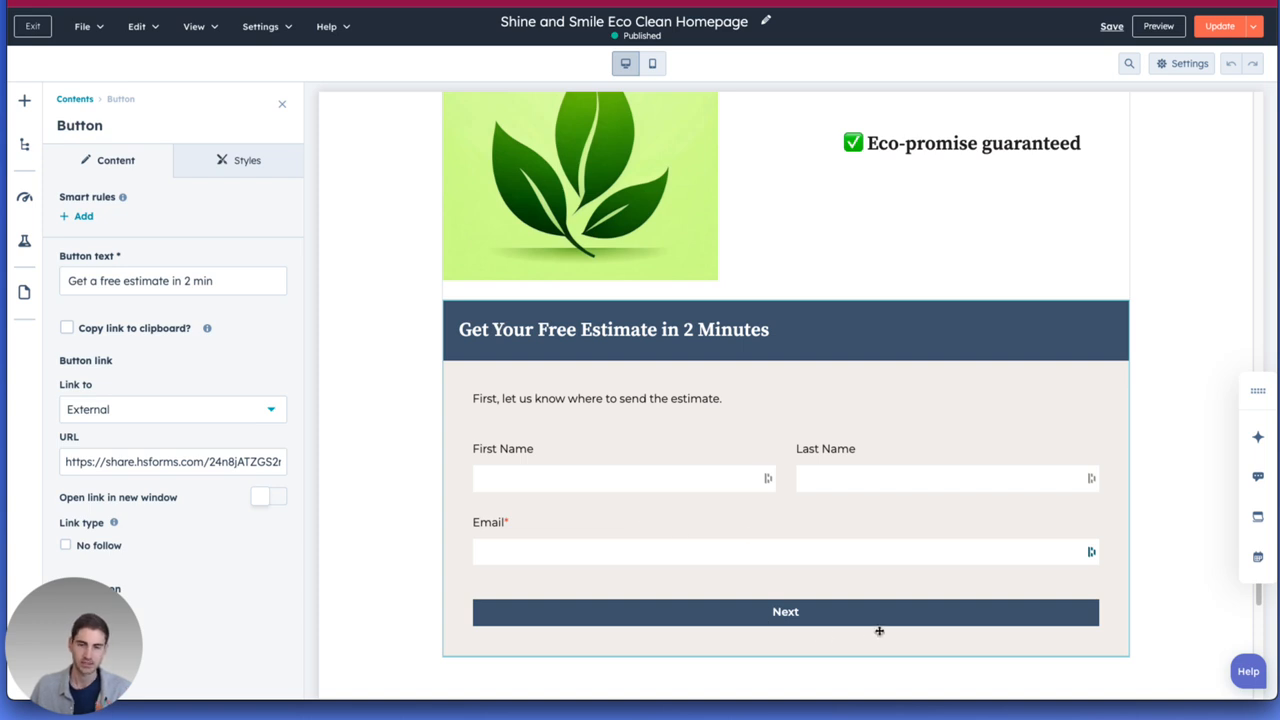
pyautogui.scroll(-1, 872, 460)
pyautogui.rightClick(872, 456)
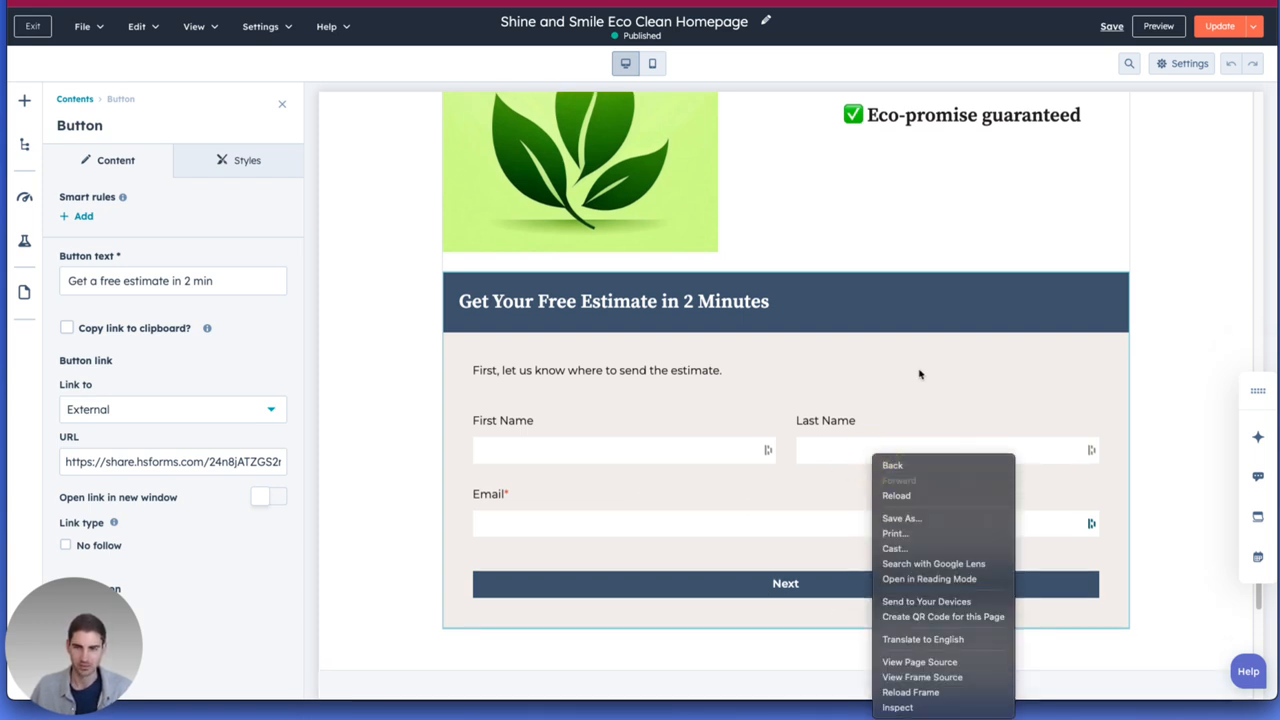
pyautogui.scroll(-4, 850, 280)
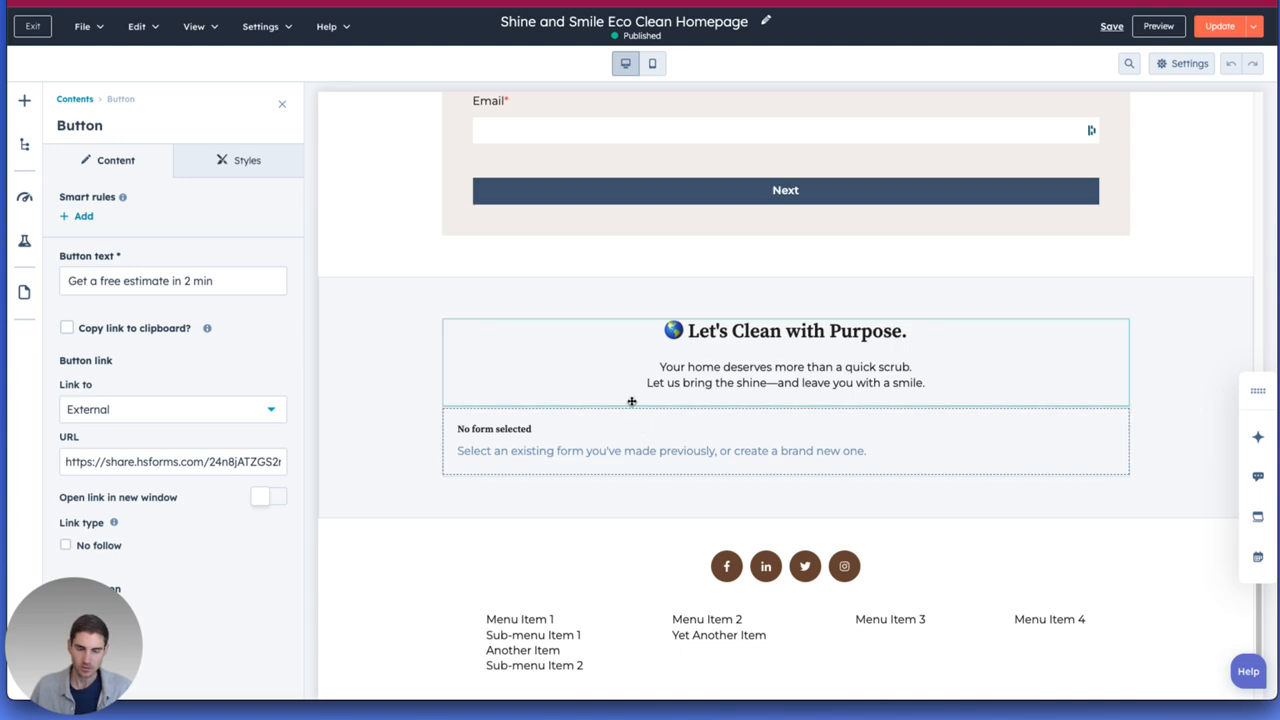
pyautogui.scroll(-2, 634, 416)
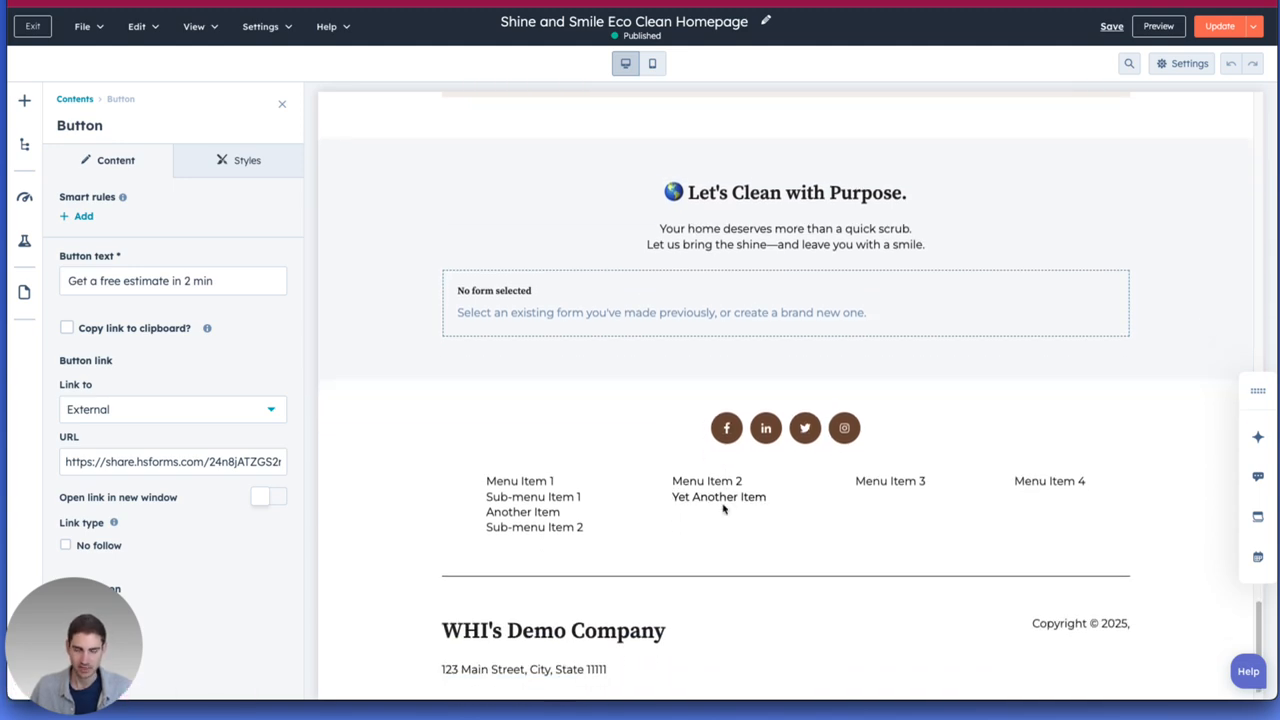
pyautogui.scroll(10, 724, 500)
pyautogui.scroll(15, 726, 498)
pyautogui.scroll(4, 732, 483)
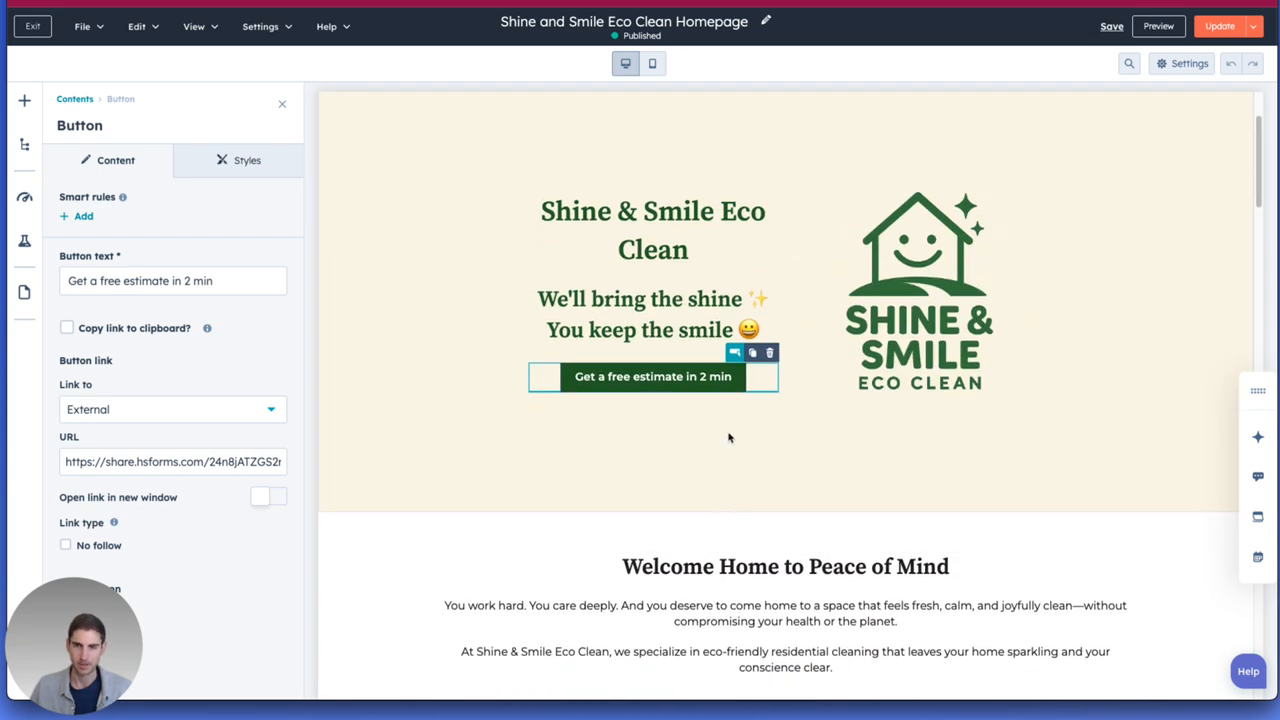
pyautogui.scroll(3, 729, 437)
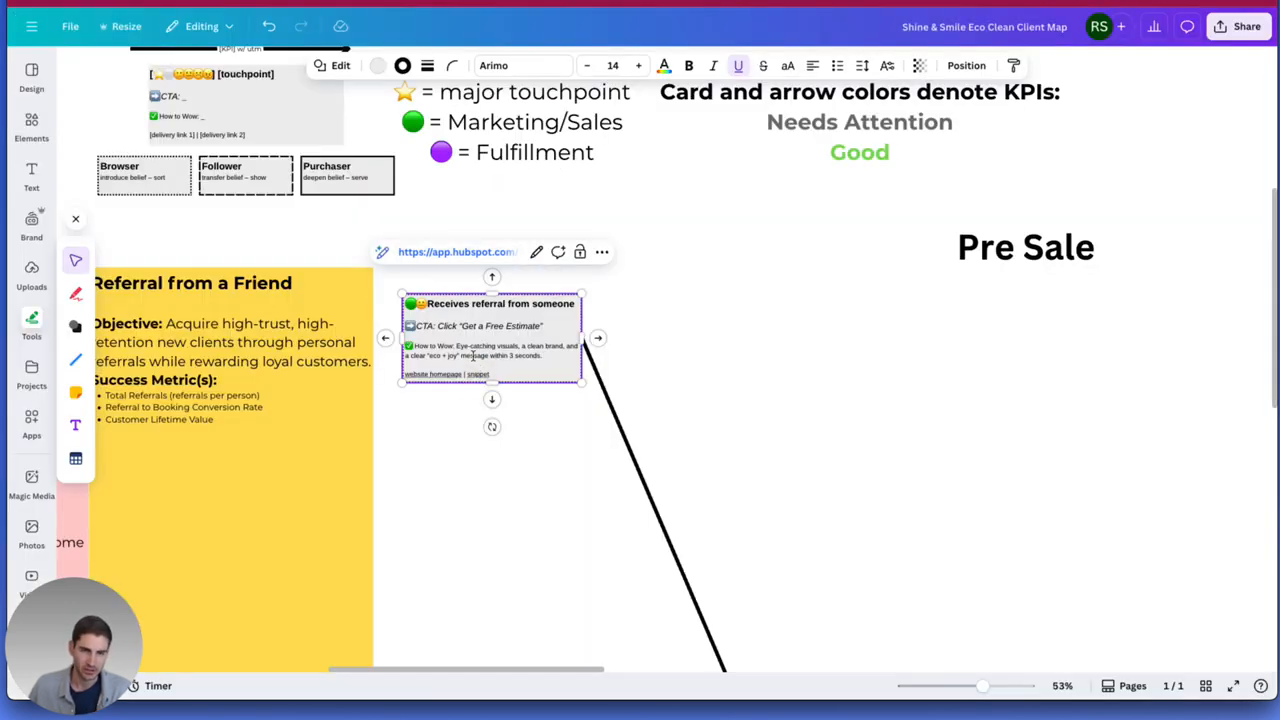
# Open the HubSpot snippet linked from the "Receives referral from someone" card, inspect its Referral Text message, and close it without saving.
pyautogui.click(441, 258)
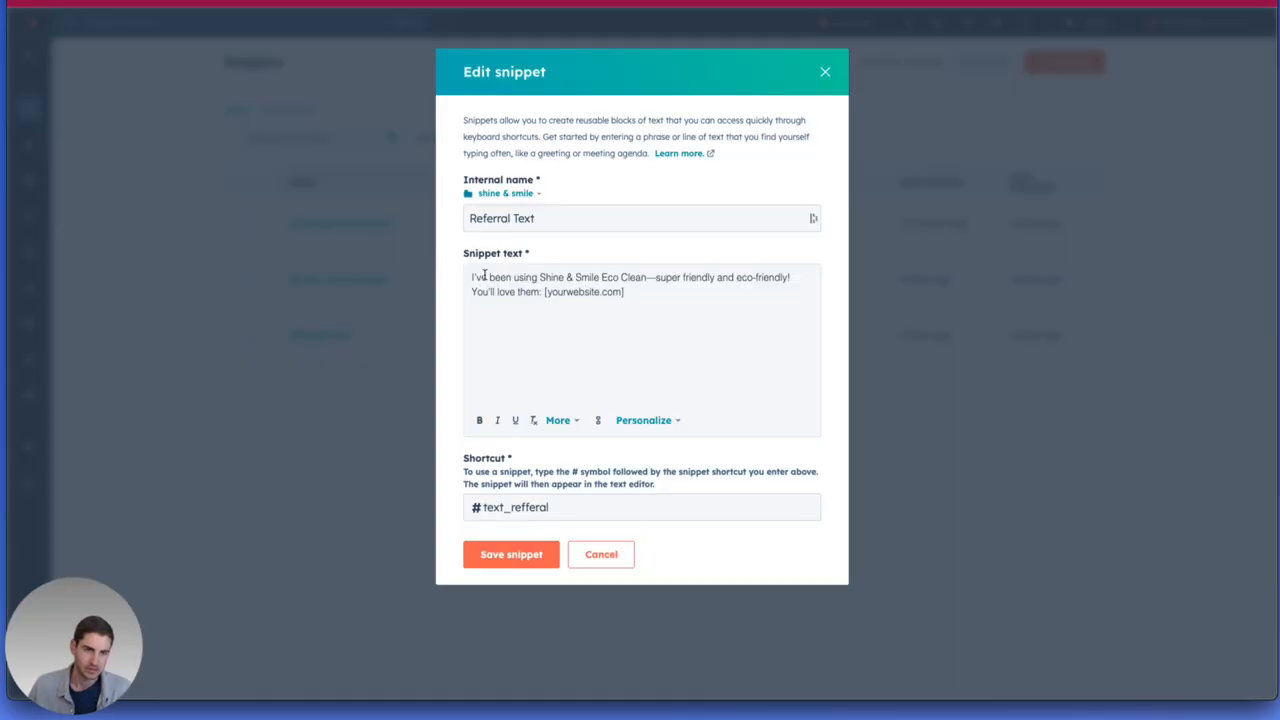
pyautogui.moveTo(513, 280); pyautogui.dragTo(583, 285)
pyautogui.click(512, 291)
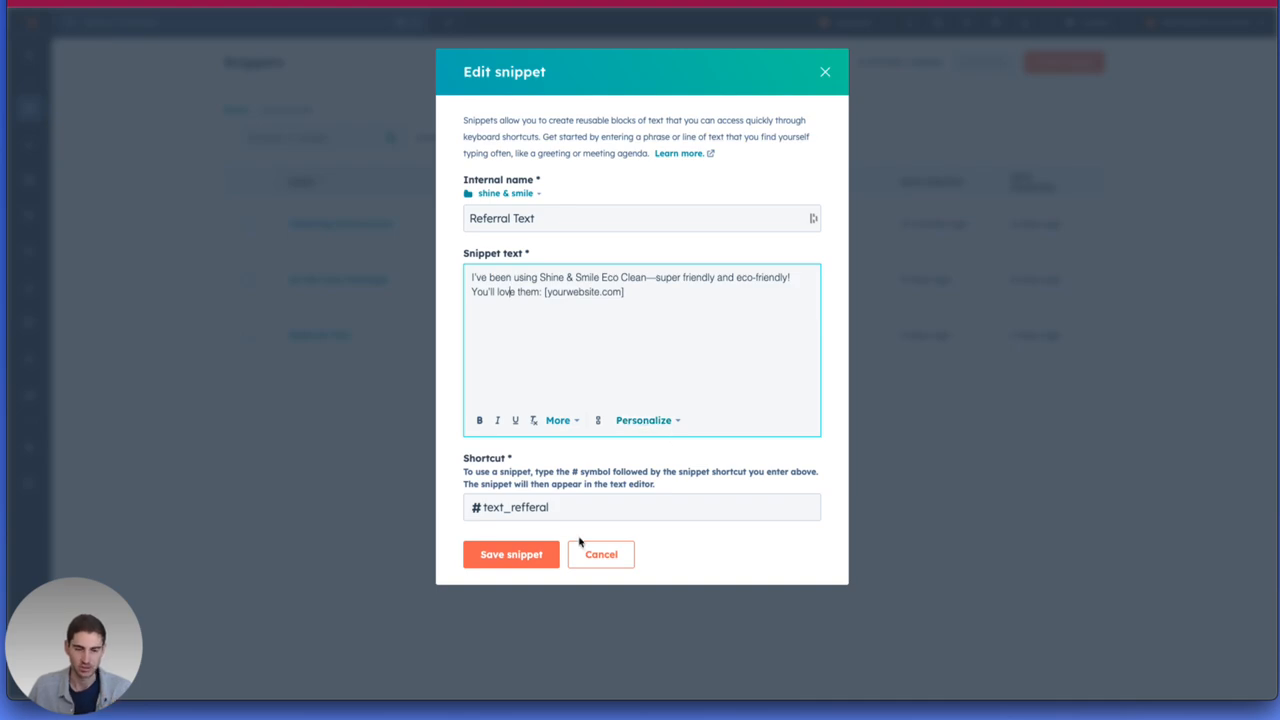
pyautogui.click(580, 563)
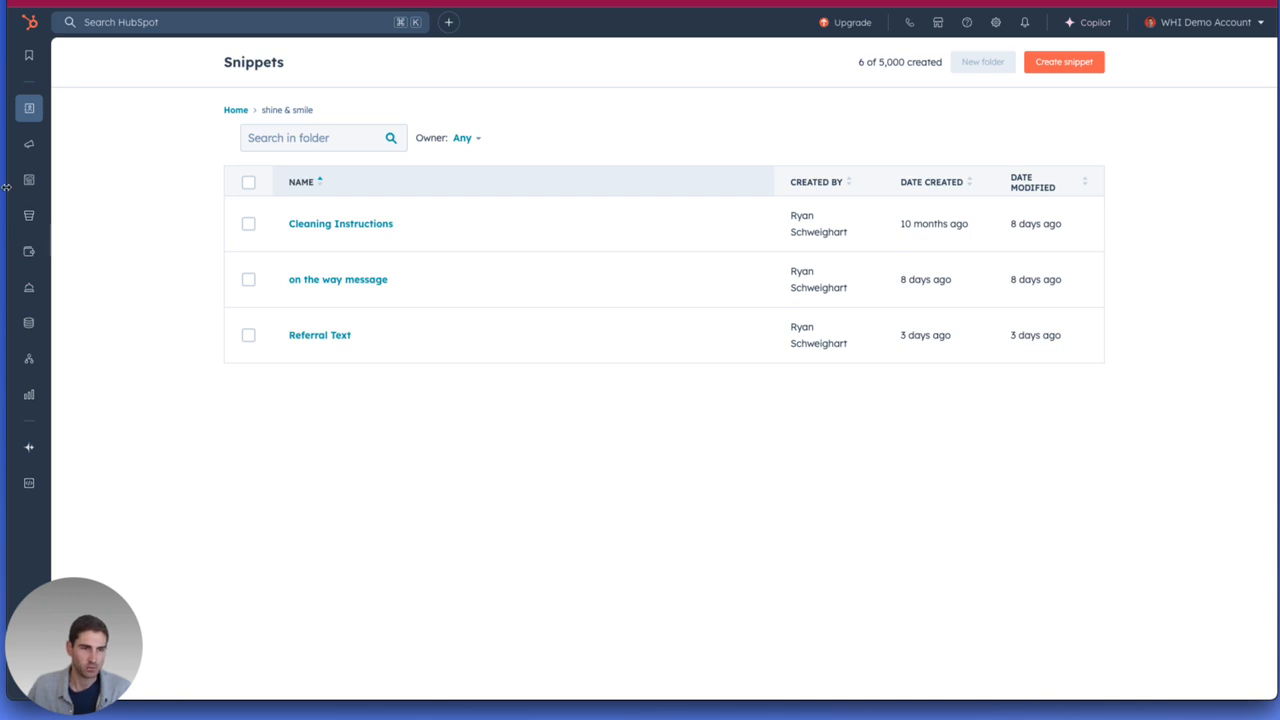
# Look at the referral touchpoint card in the Canva client map and return to the HubSpot snippets.
pyautogui.moveTo(32, 110)
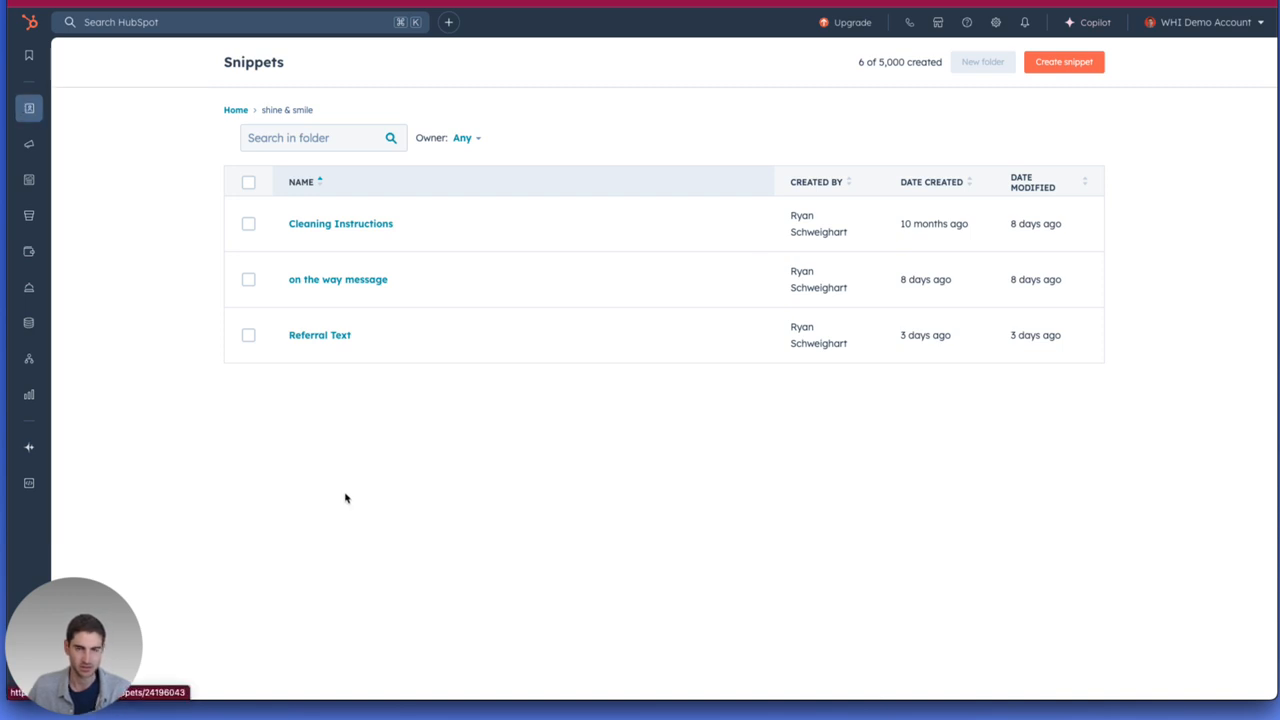
pyautogui.hotkey('ctrl', 'shift', 'Tab')
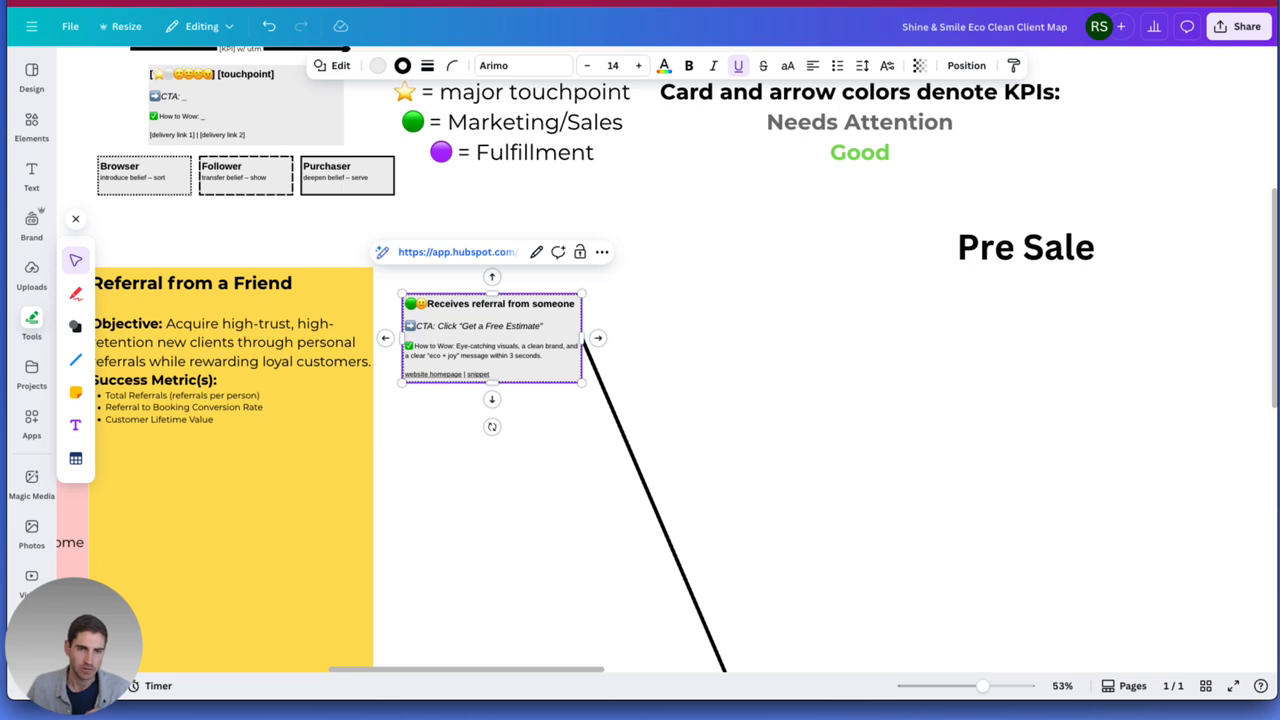
pyautogui.click(577, 1)
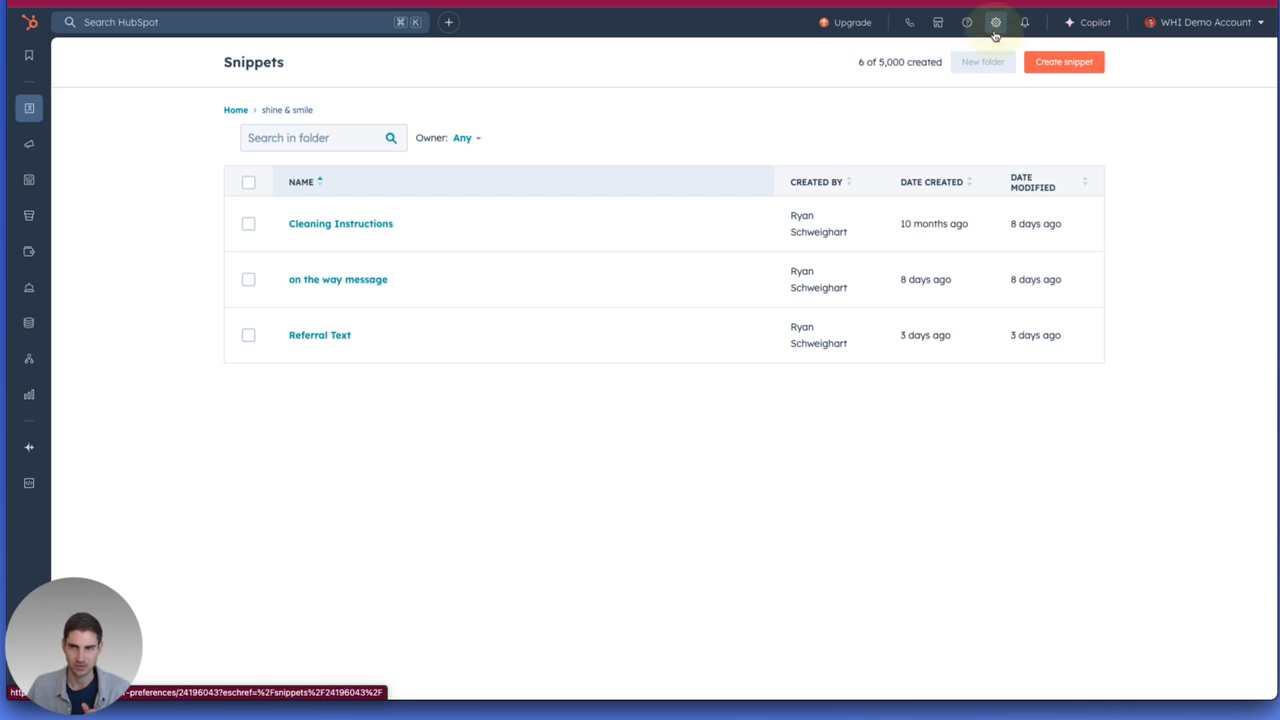
# Open the Contacts object's association settings in the account settings and show the Contacts-to-Contacts association labels.
pyautogui.click(995, 22)
pyautogui.scroll(-3, 185, 341)
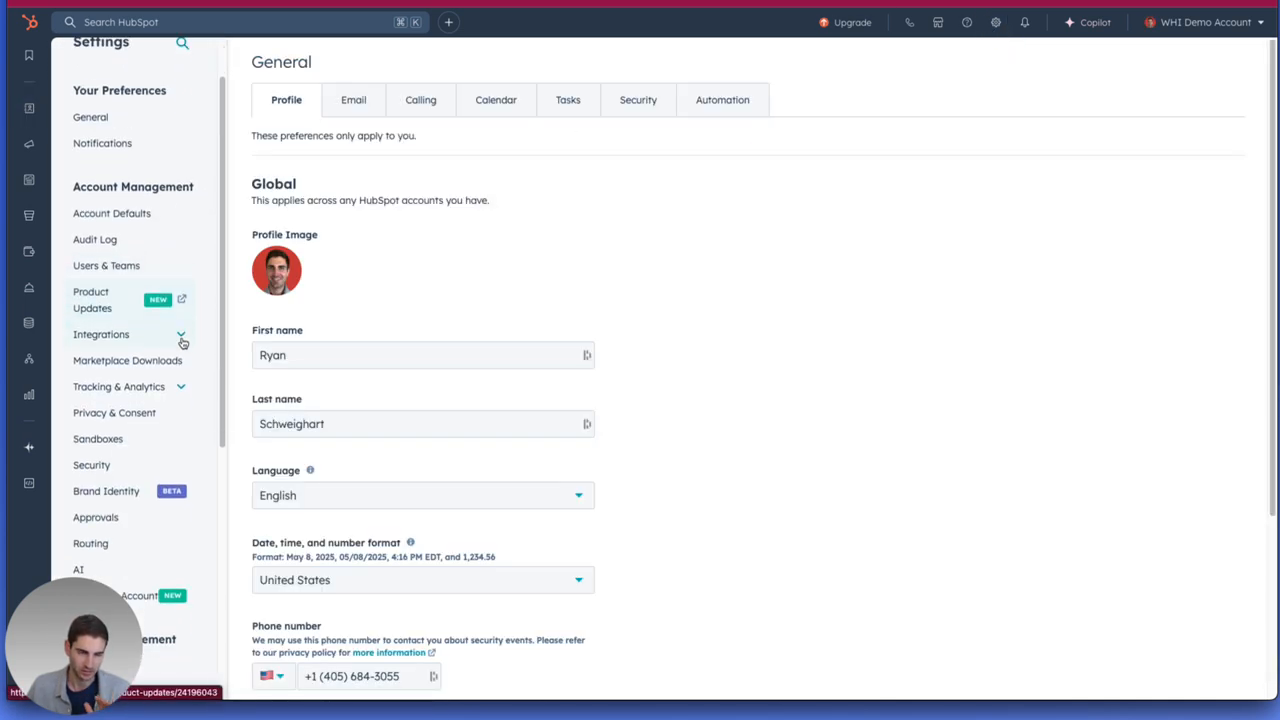
pyautogui.scroll(-2, 237, 349)
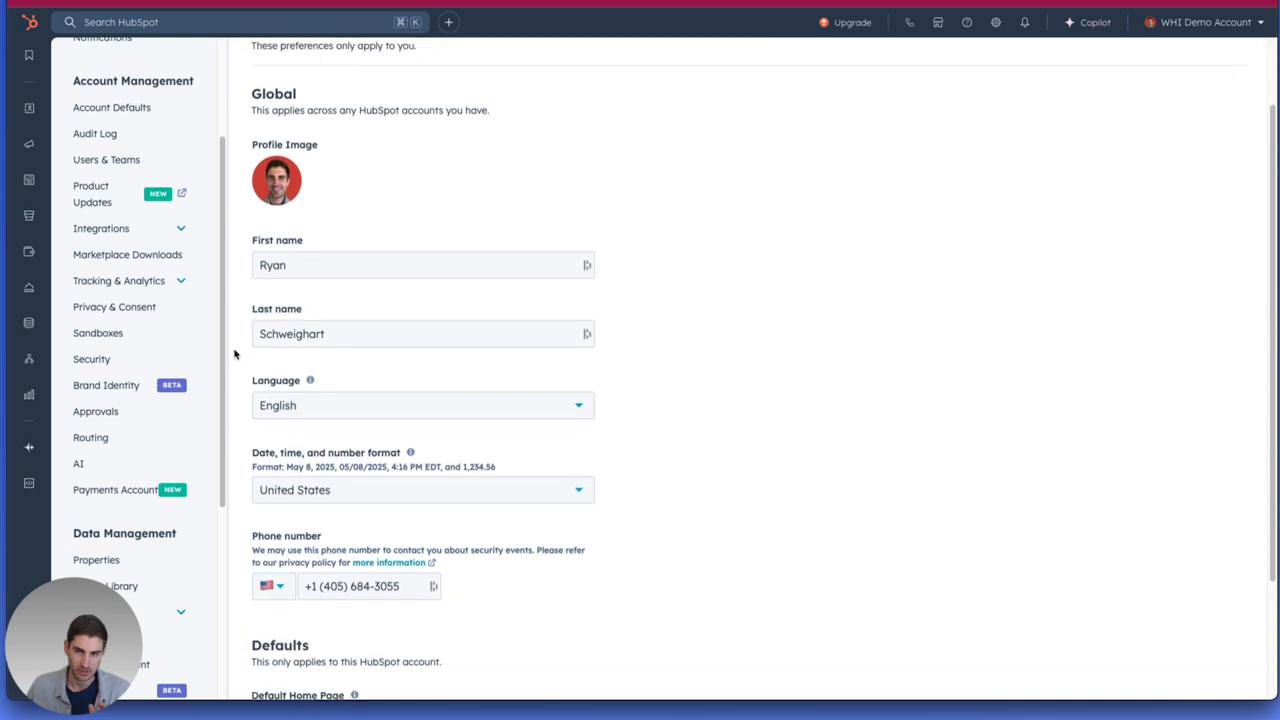
pyautogui.scroll(-5, 80, 490)
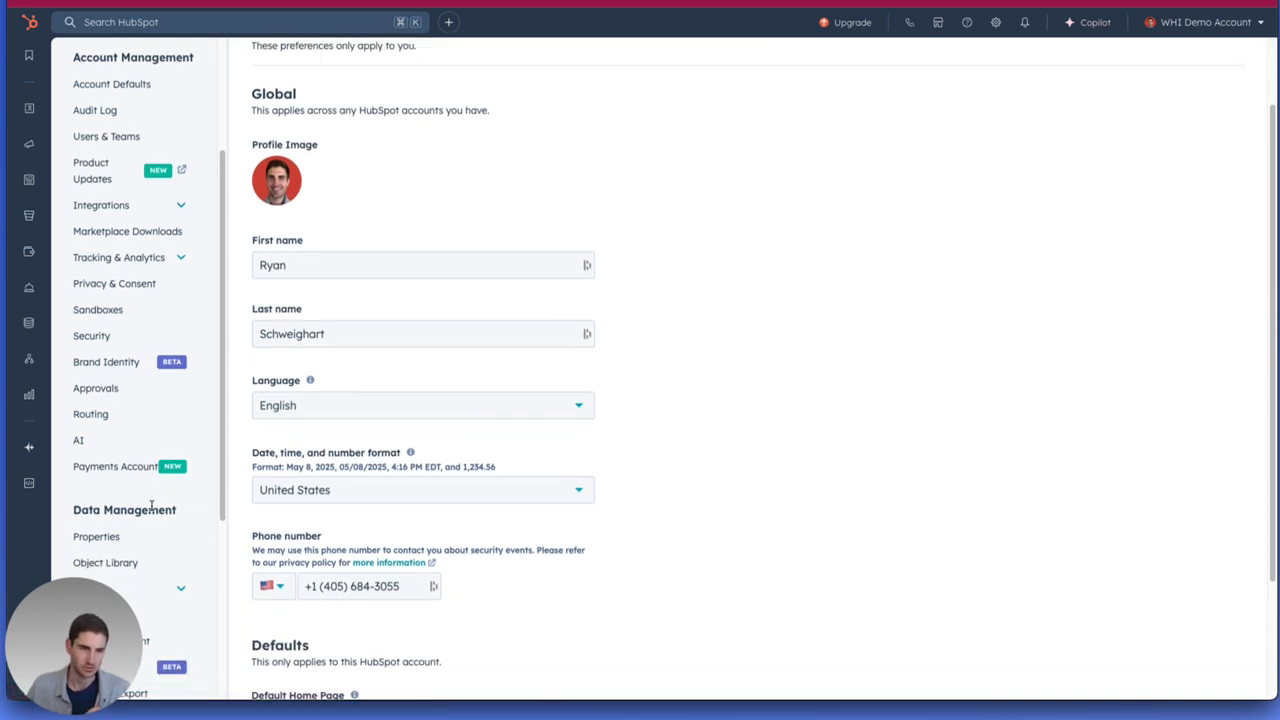
pyautogui.click(144, 387)
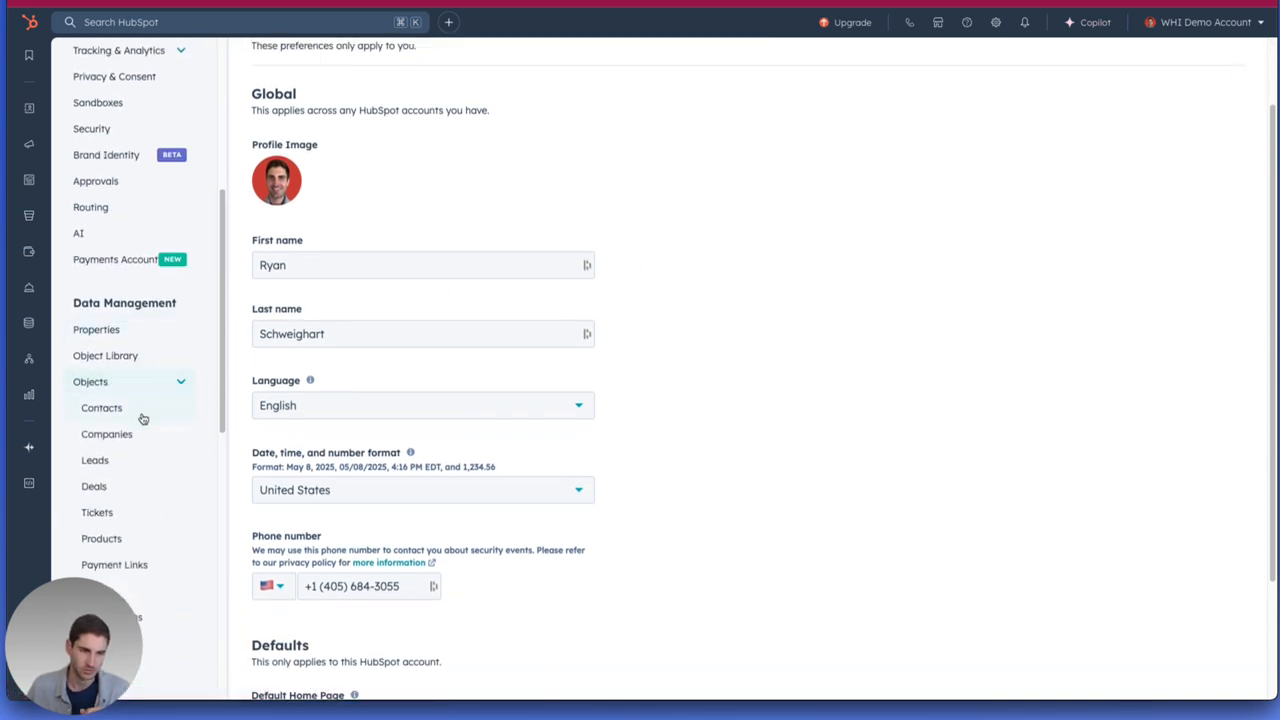
pyautogui.click(137, 410)
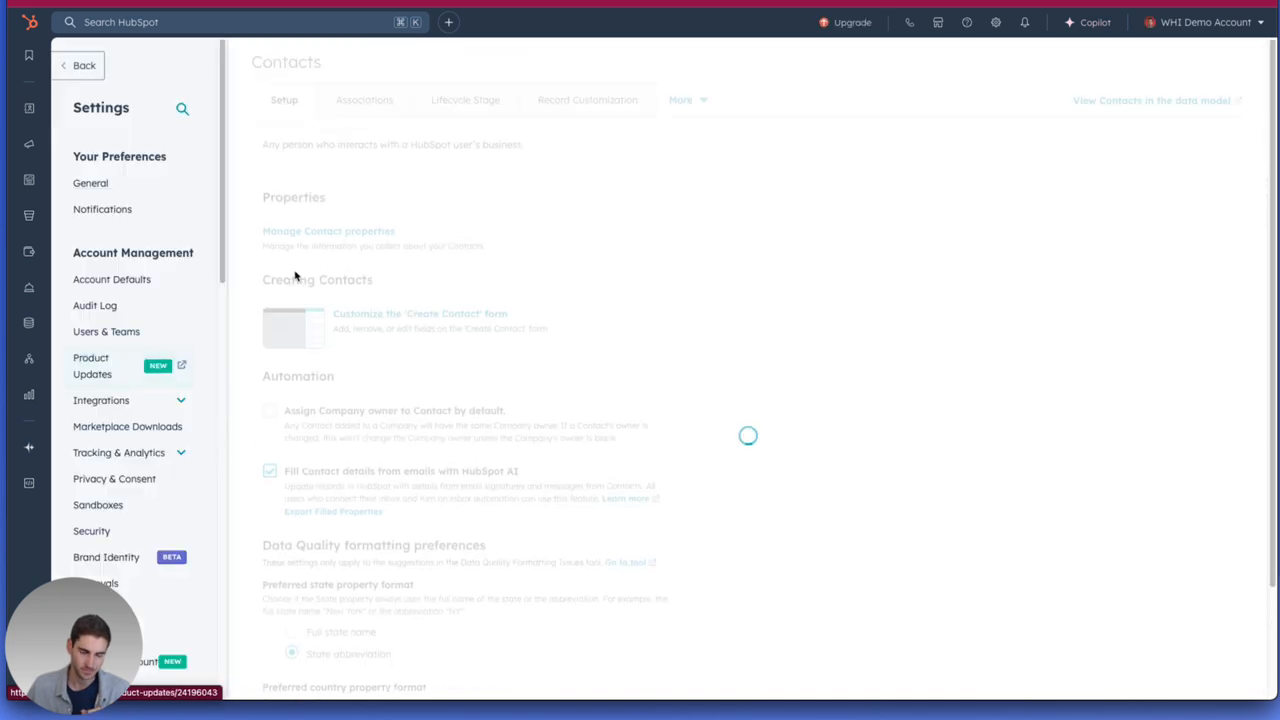
pyautogui.click(360, 101)
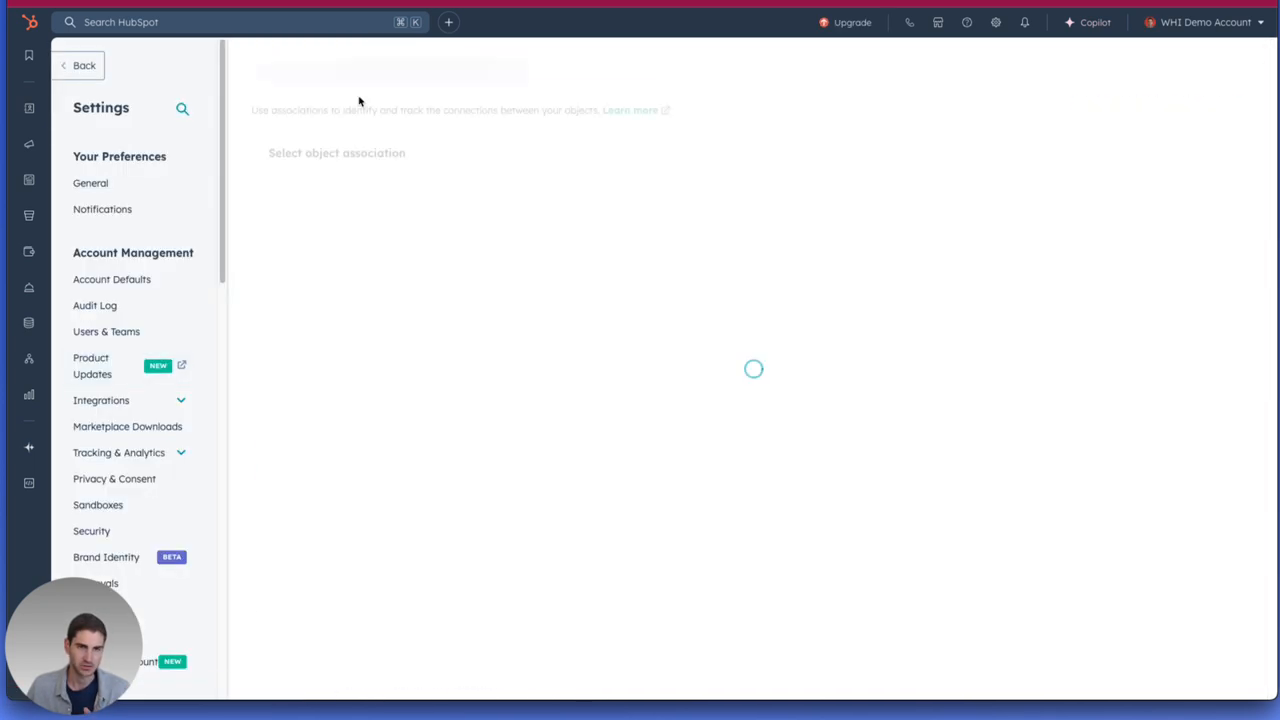
pyautogui.click(462, 198)
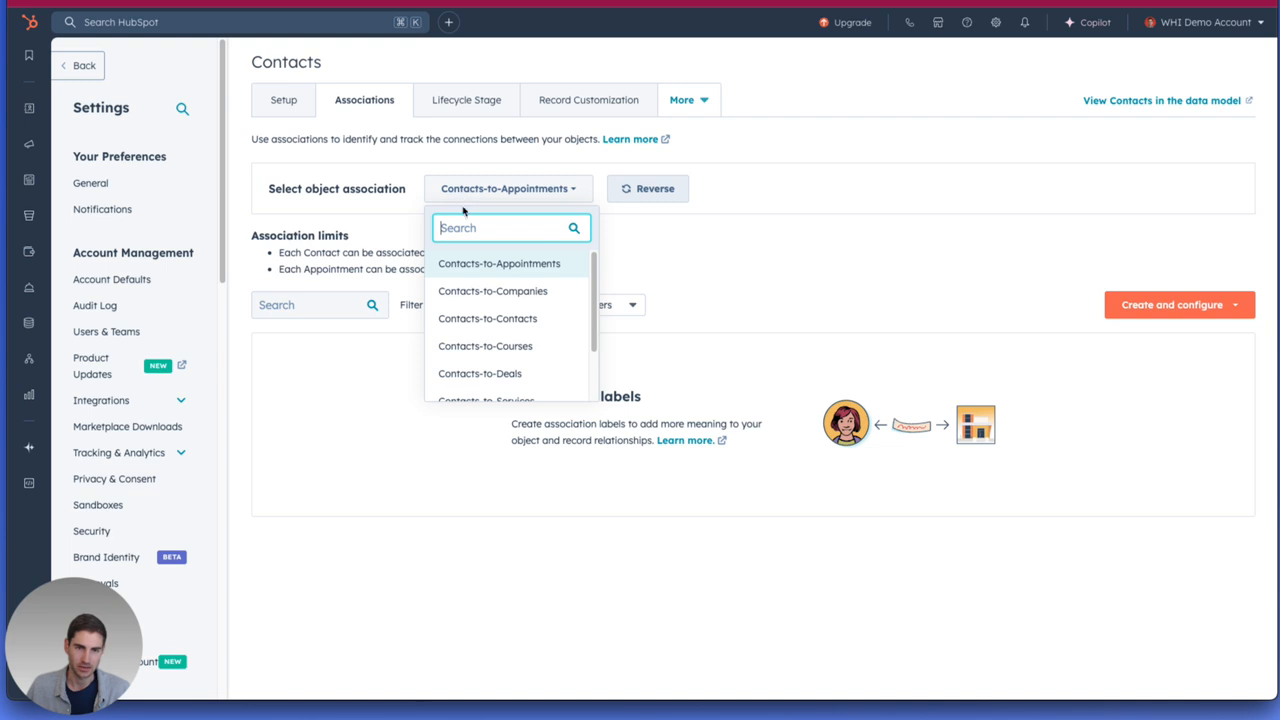
pyautogui.click(487, 318)
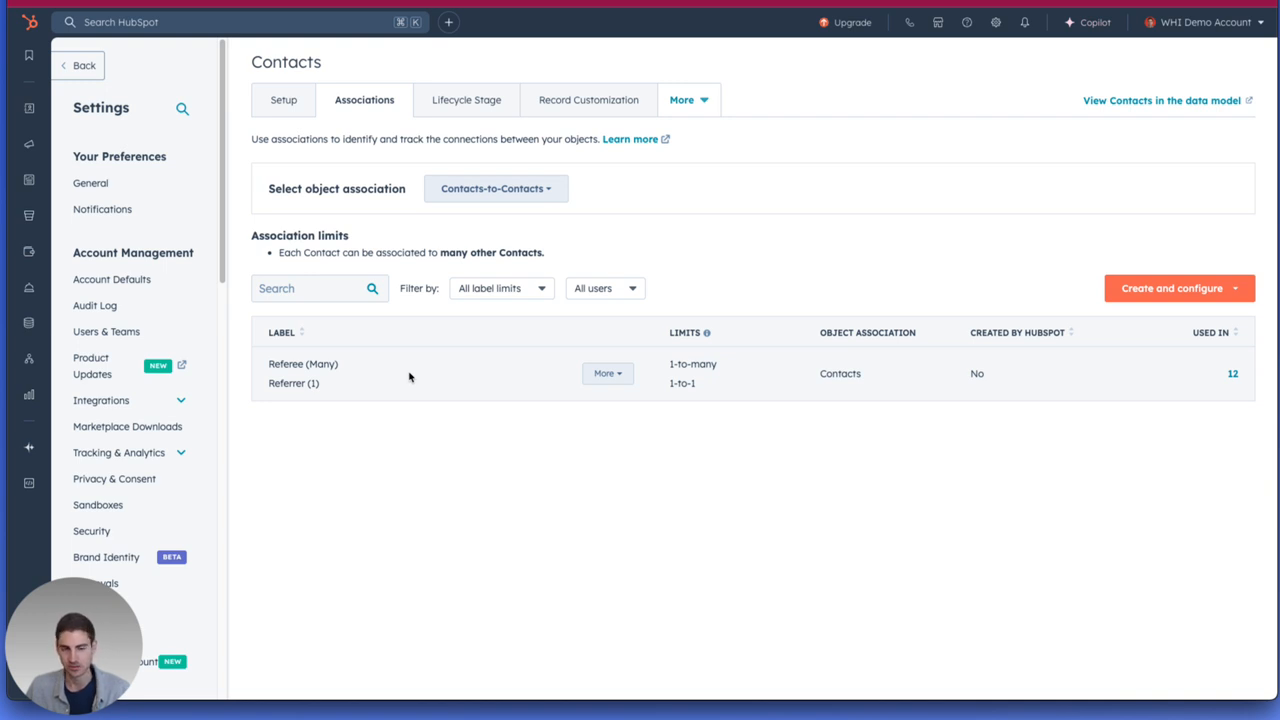
# Inspect the label limits of the Referee and Referrer label pair and close them without saving.
pyautogui.click(606, 374)
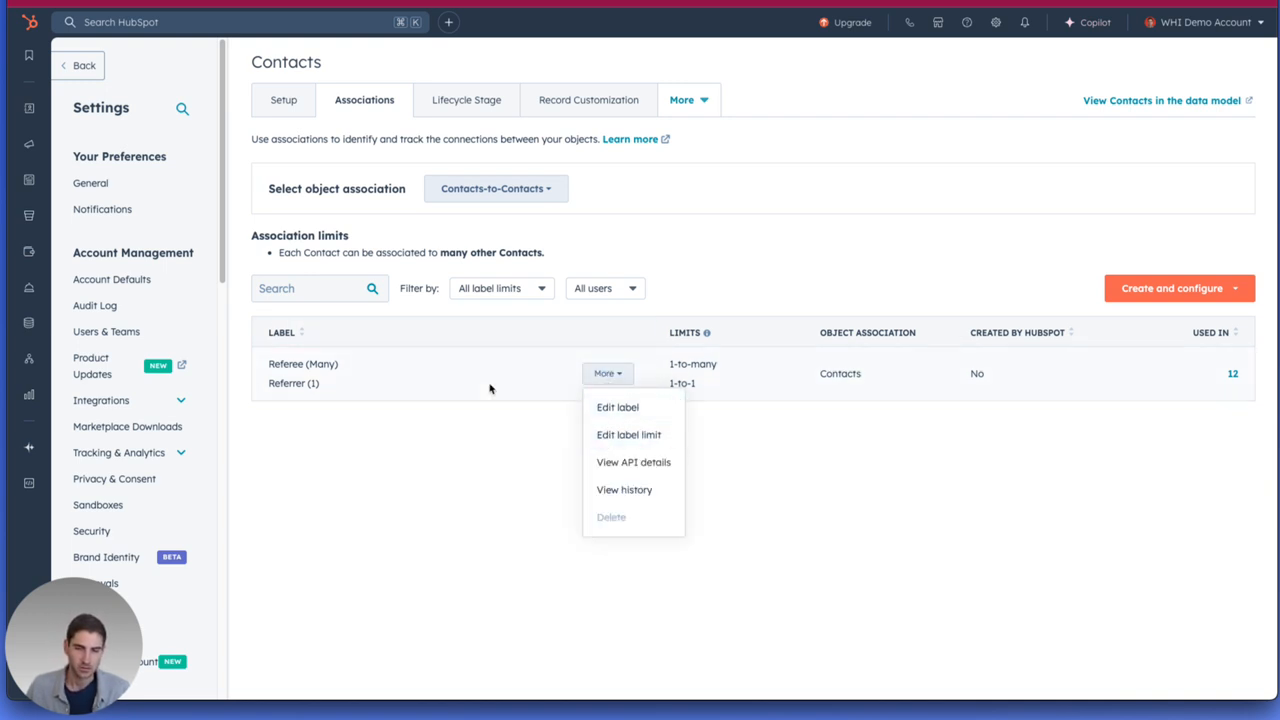
pyautogui.click(623, 436)
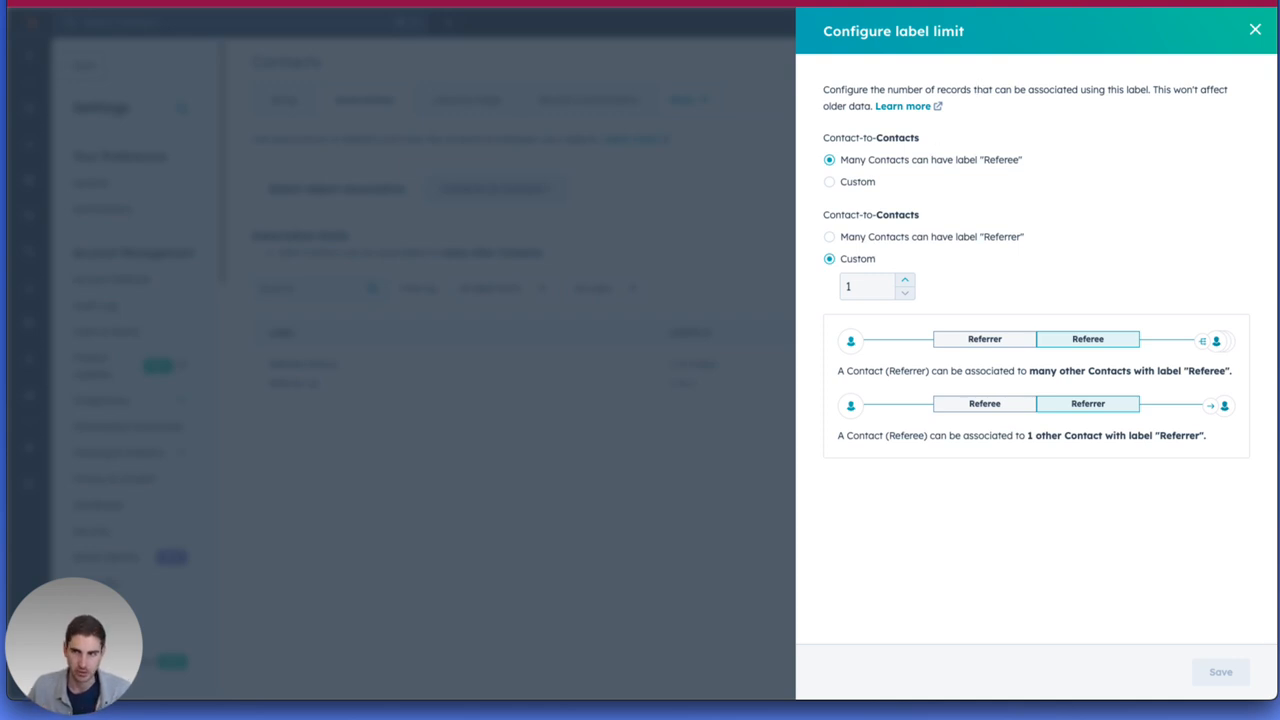
pyautogui.click(1255, 29)
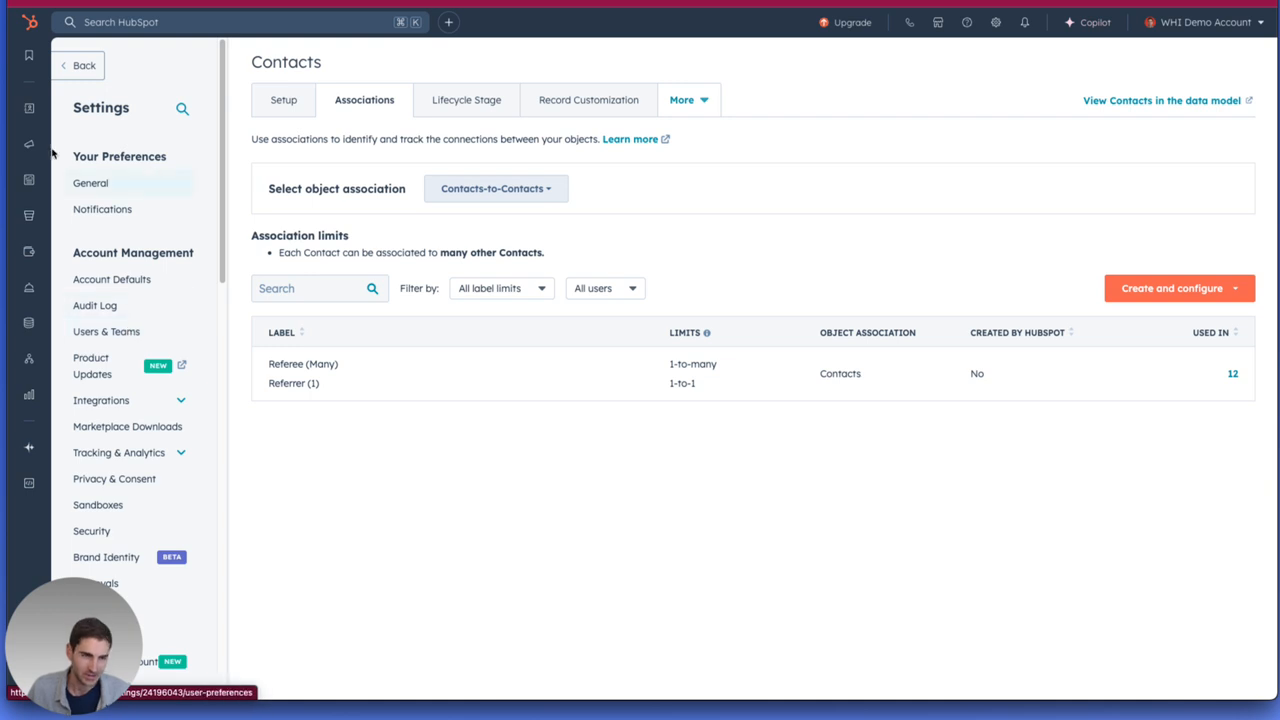
# Open a customer's record from the CRM contacts list.
pyautogui.moveTo(29, 107)
pyautogui.click(100, 108)
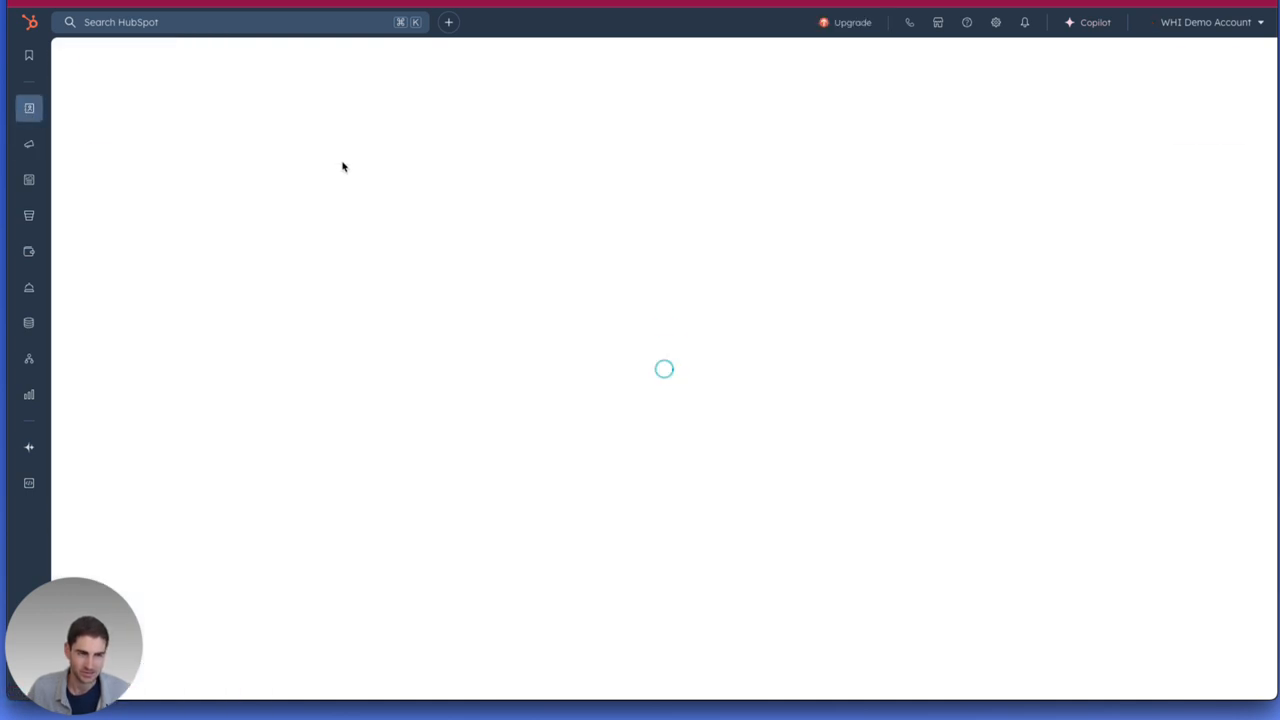
pyautogui.click(178, 380)
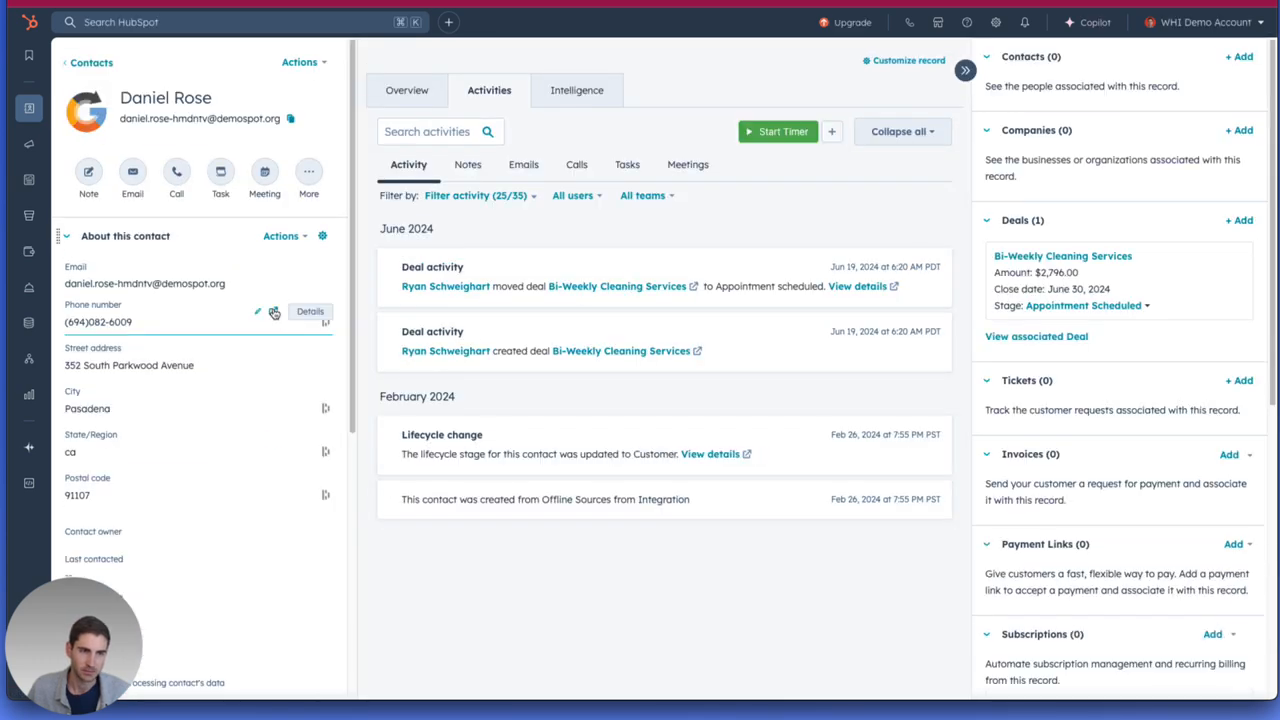
# Choose an existing contact by first name to associate with the open record, and start adding an association label.
pyautogui.moveTo(1186, 274)
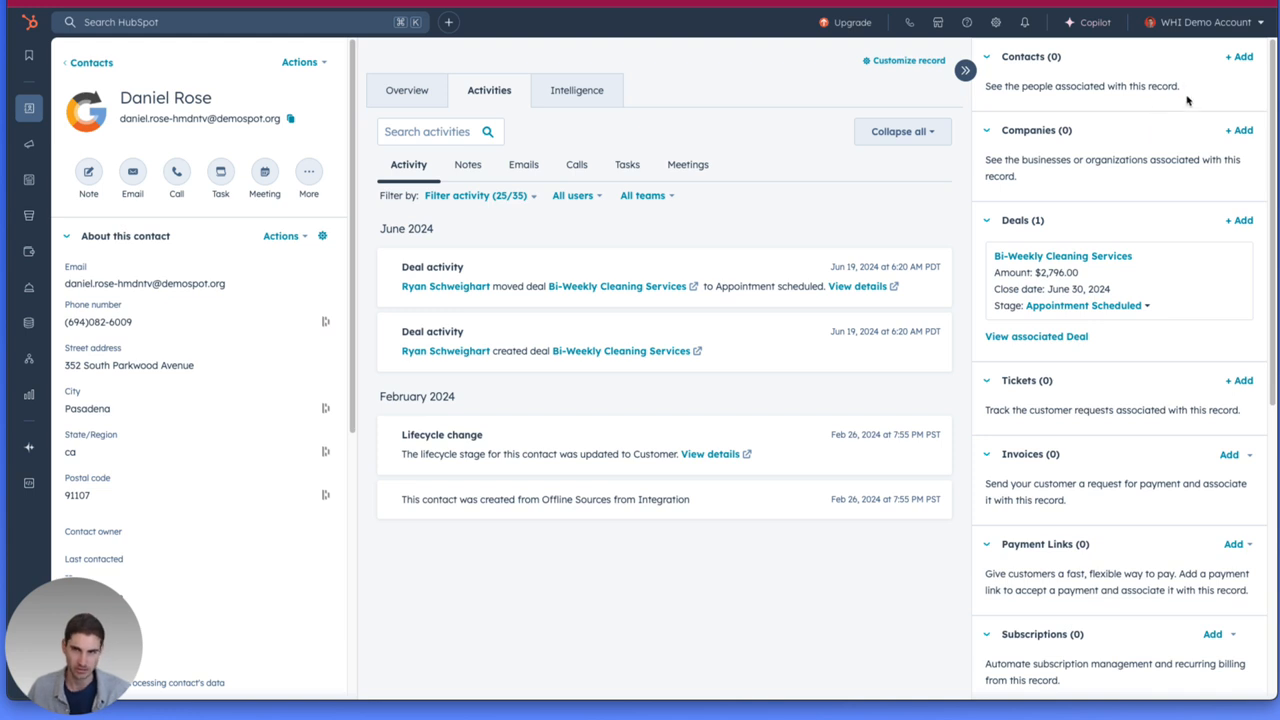
pyautogui.click(1239, 57)
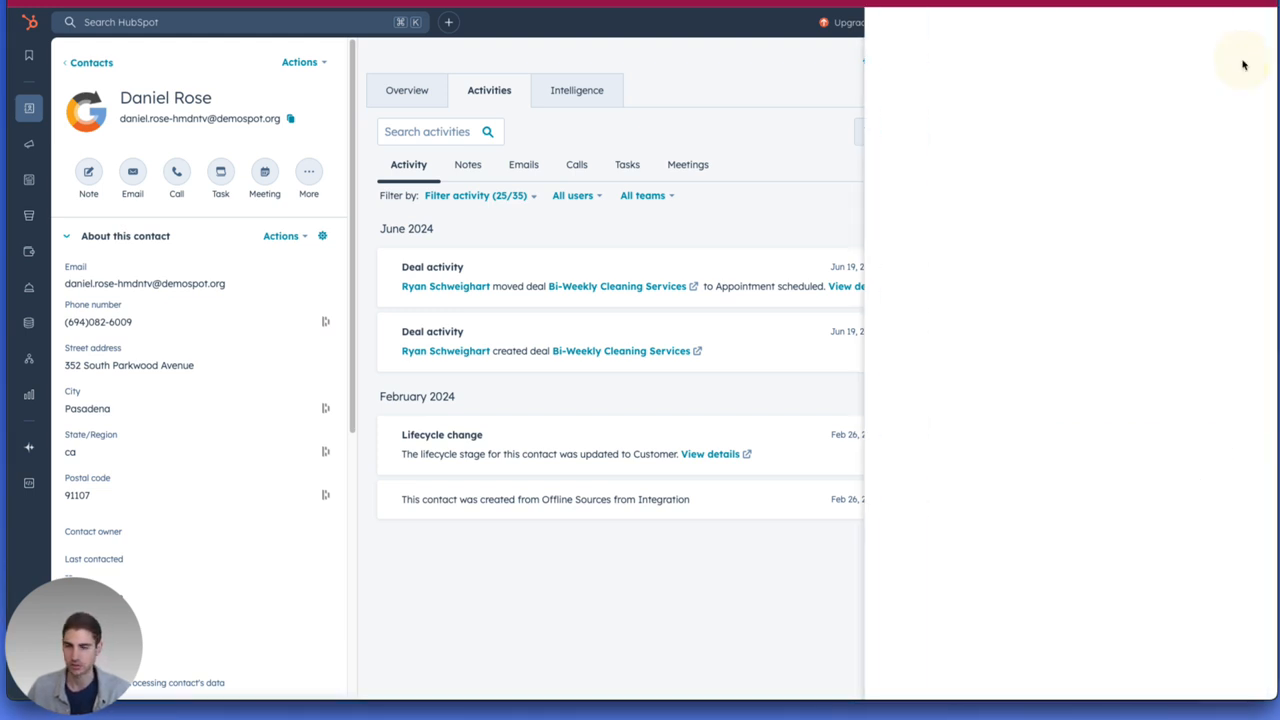
pyautogui.write('jane')
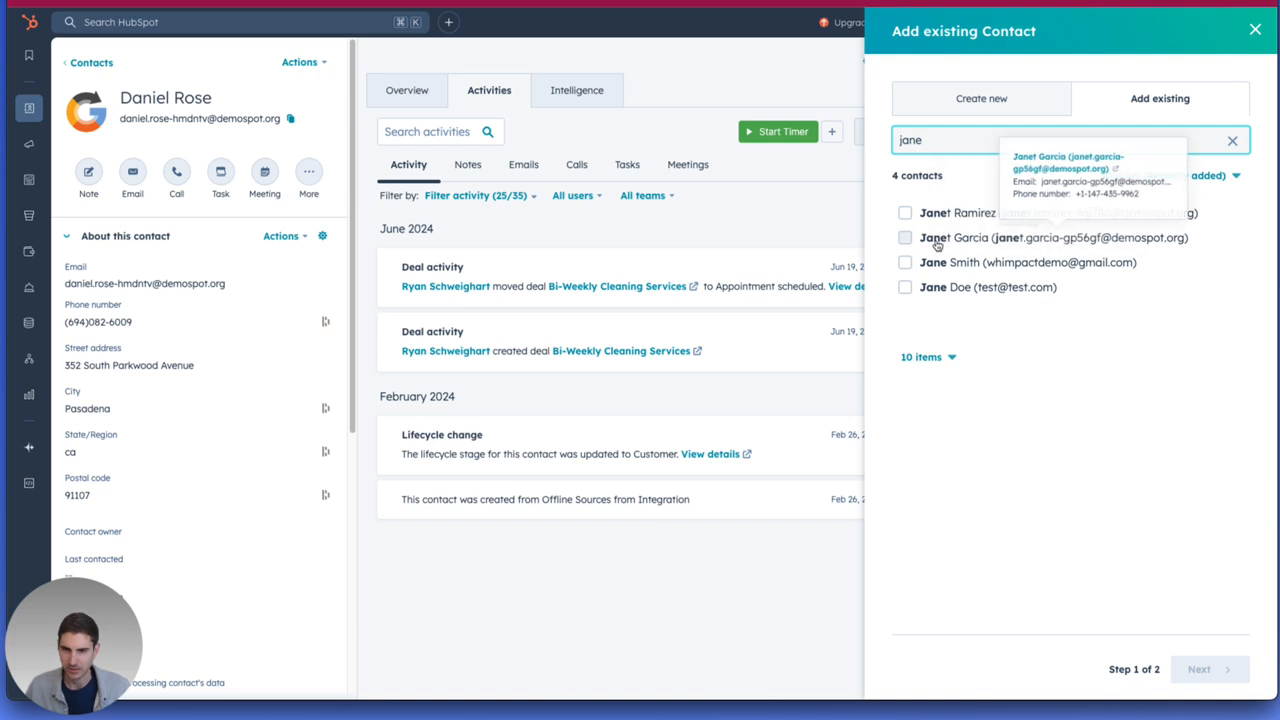
pyautogui.click(936, 240)
pyautogui.click(1203, 669)
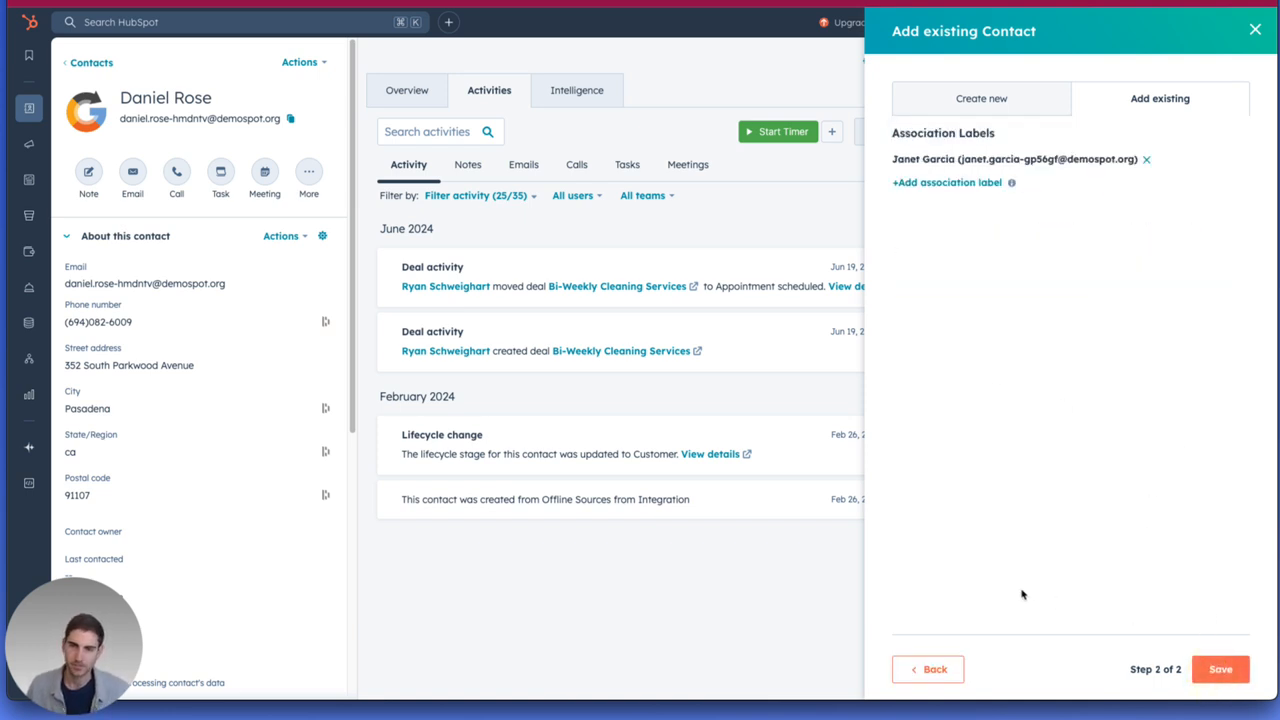
pyautogui.click(950, 182)
# Try the Referrer association label on the chosen contact and remove it again.
pyautogui.click(952, 210)
pyautogui.click(943, 322)
pyautogui.click(951, 337)
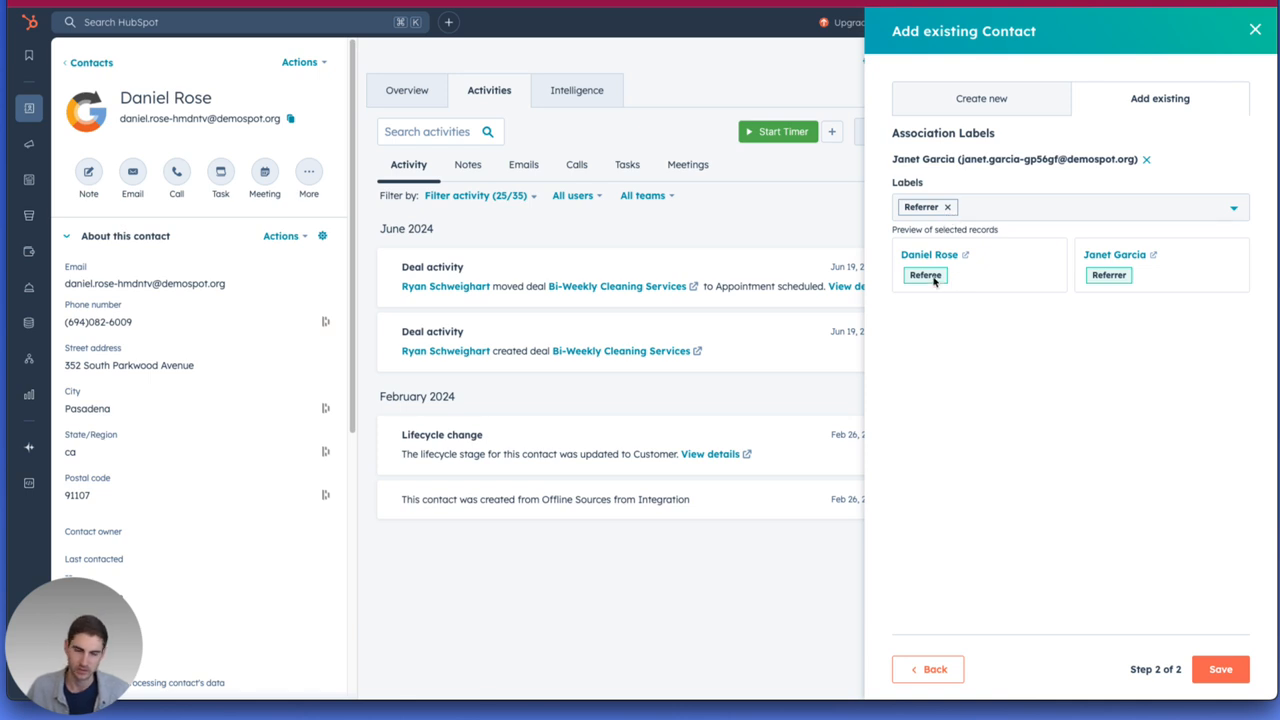
pyautogui.click(947, 207)
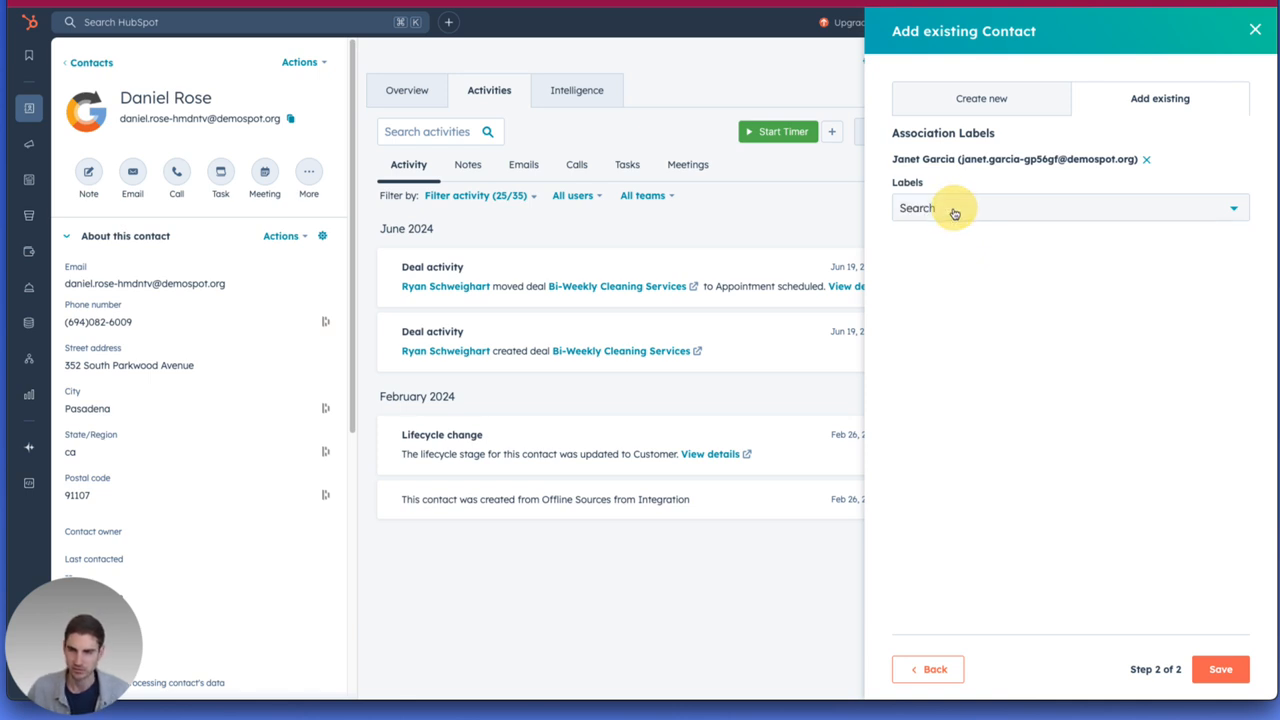
# Save the contact association with the Referee label and open the associated contact's record.
pyautogui.click(952, 210)
pyautogui.click(962, 282)
pyautogui.click(980, 337)
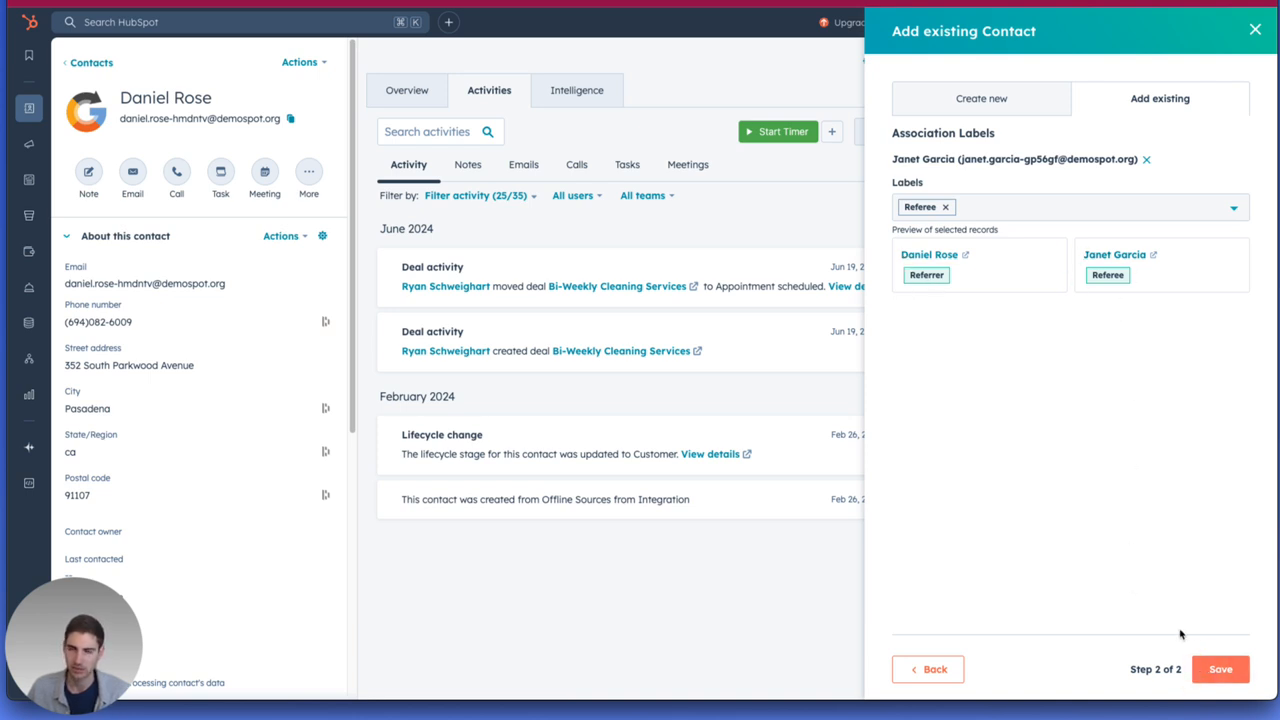
pyautogui.click(1205, 669)
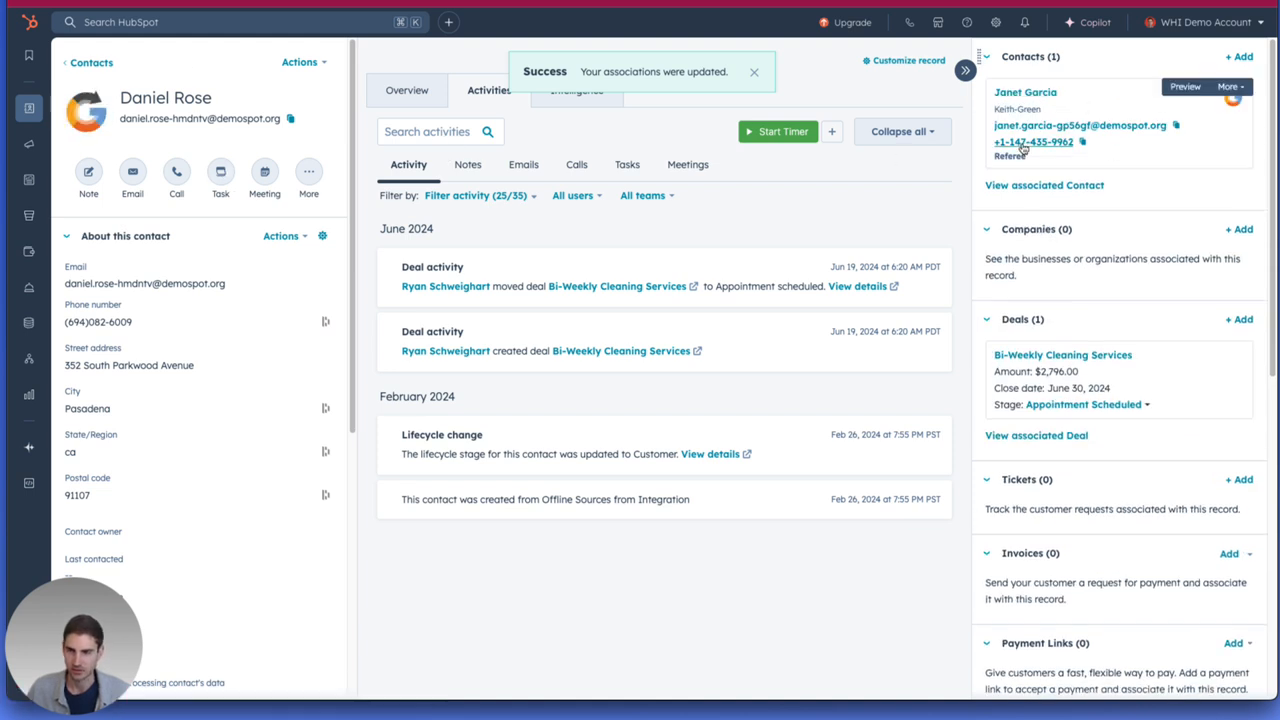
pyautogui.click(1008, 93)
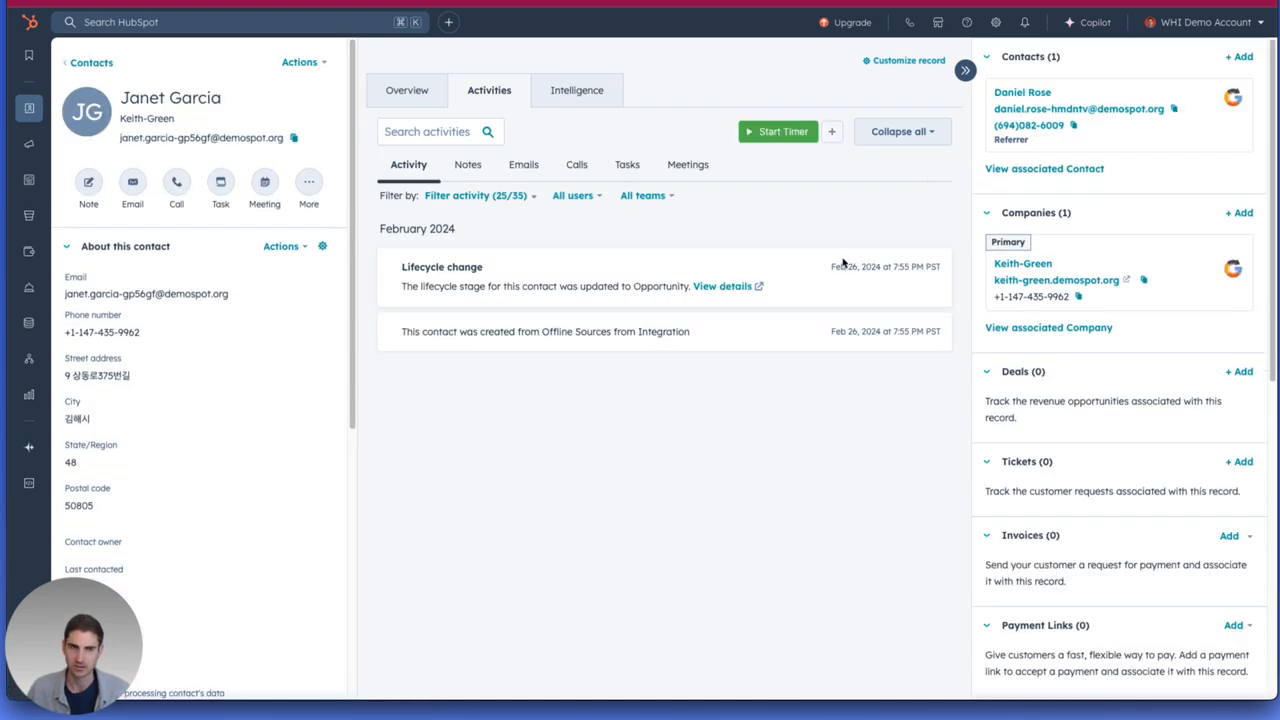
pyautogui.moveTo(1025, 150)
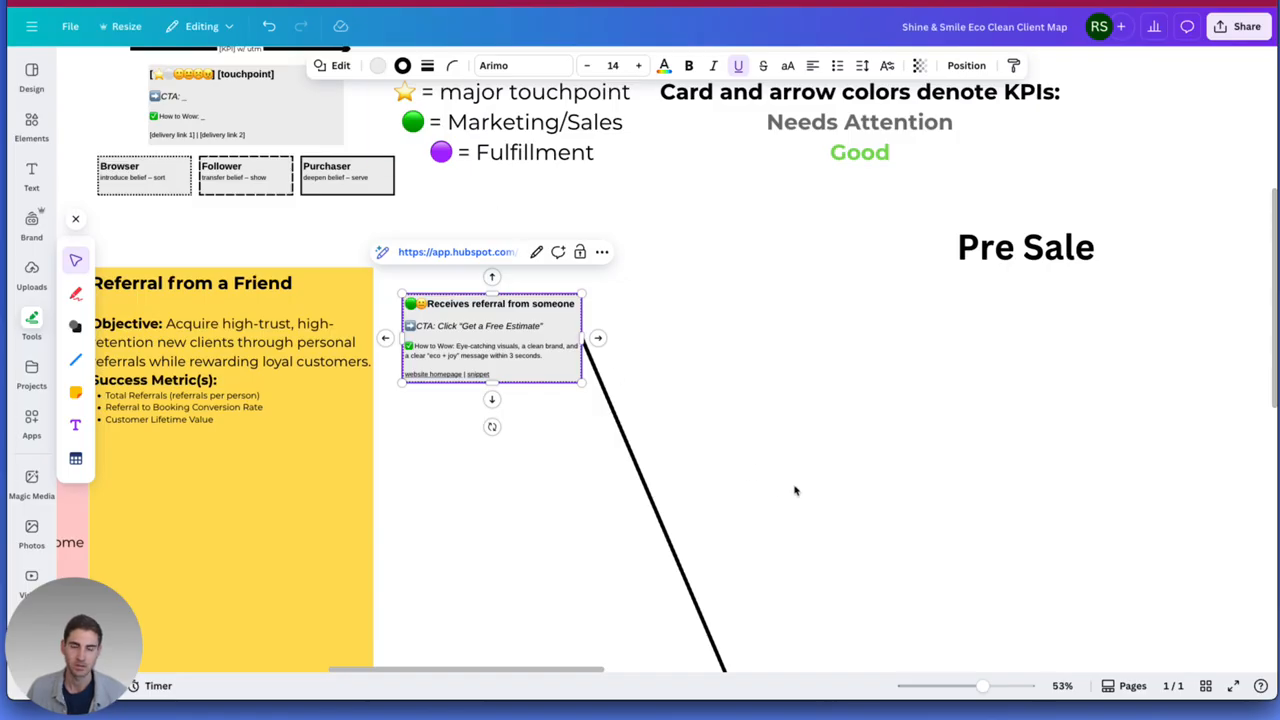
# Switch to the Canva client map and open the HubSpot form linked from the "Get a free estimate" card.
pyautogui.moveTo(794, 491); pyautogui.dragTo(520, 234)
pyautogui.scroll(-3, 528, 357)
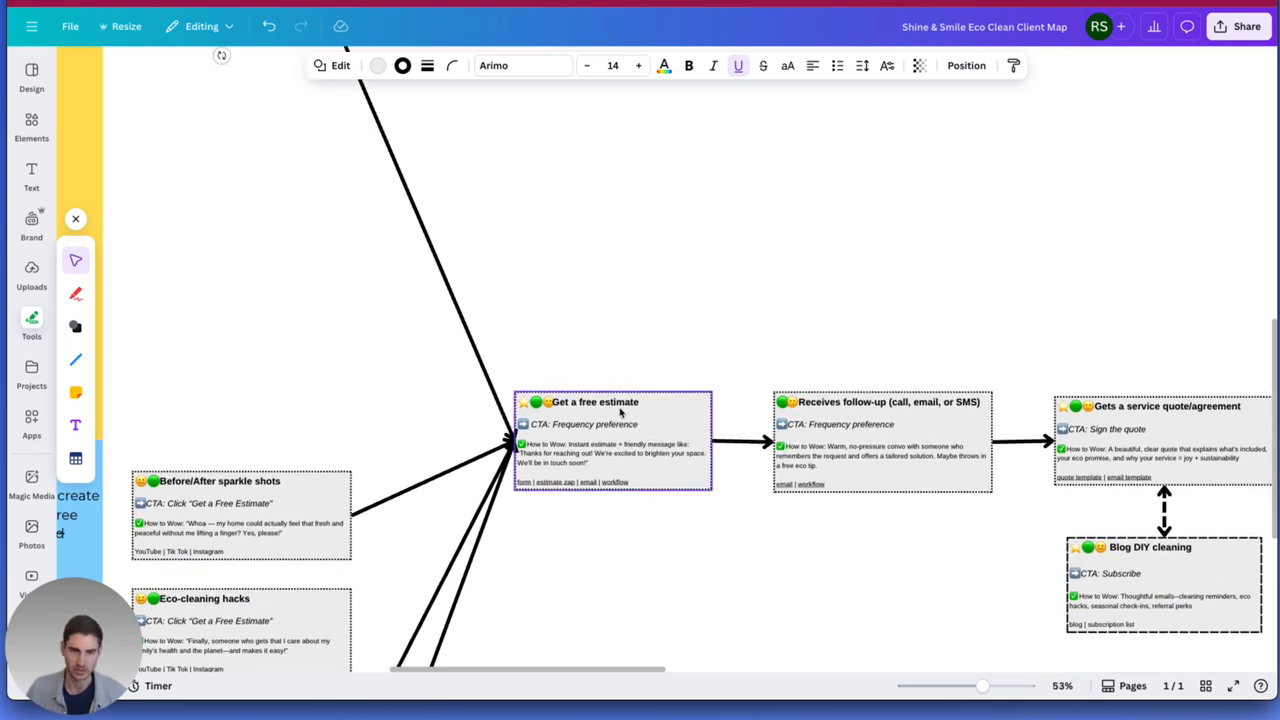
pyautogui.click(525, 487)
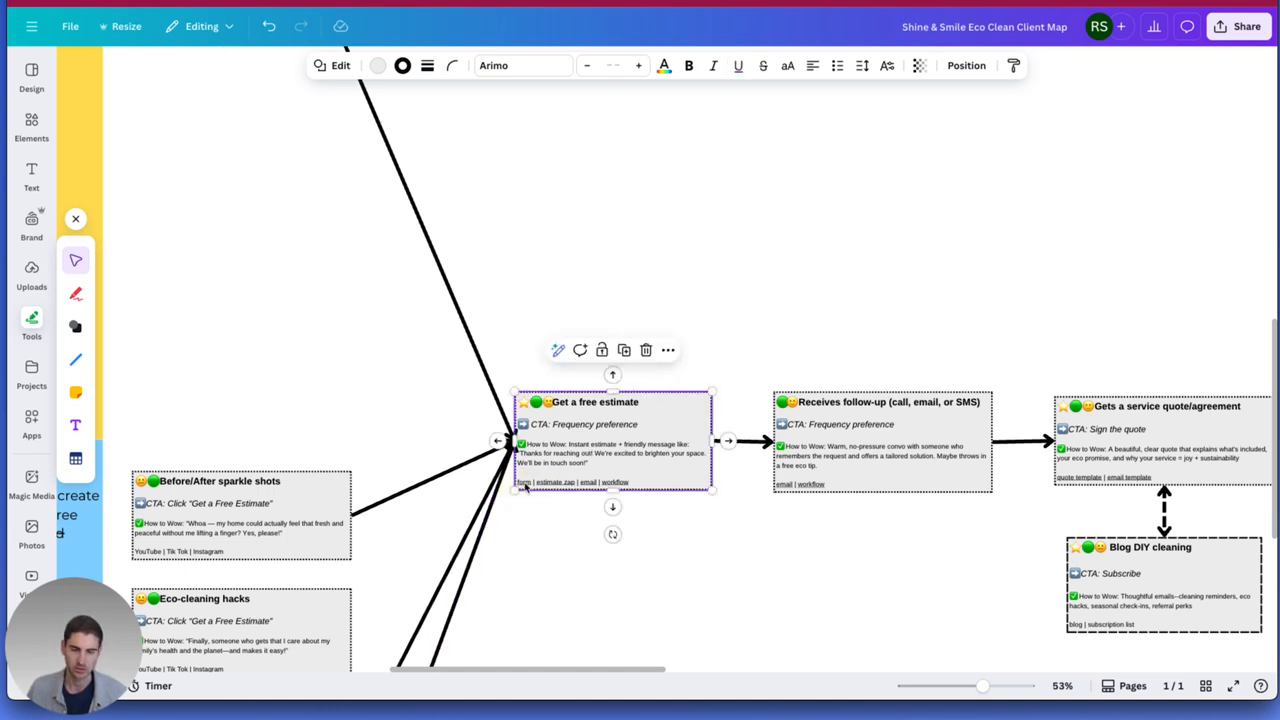
pyautogui.click(526, 485)
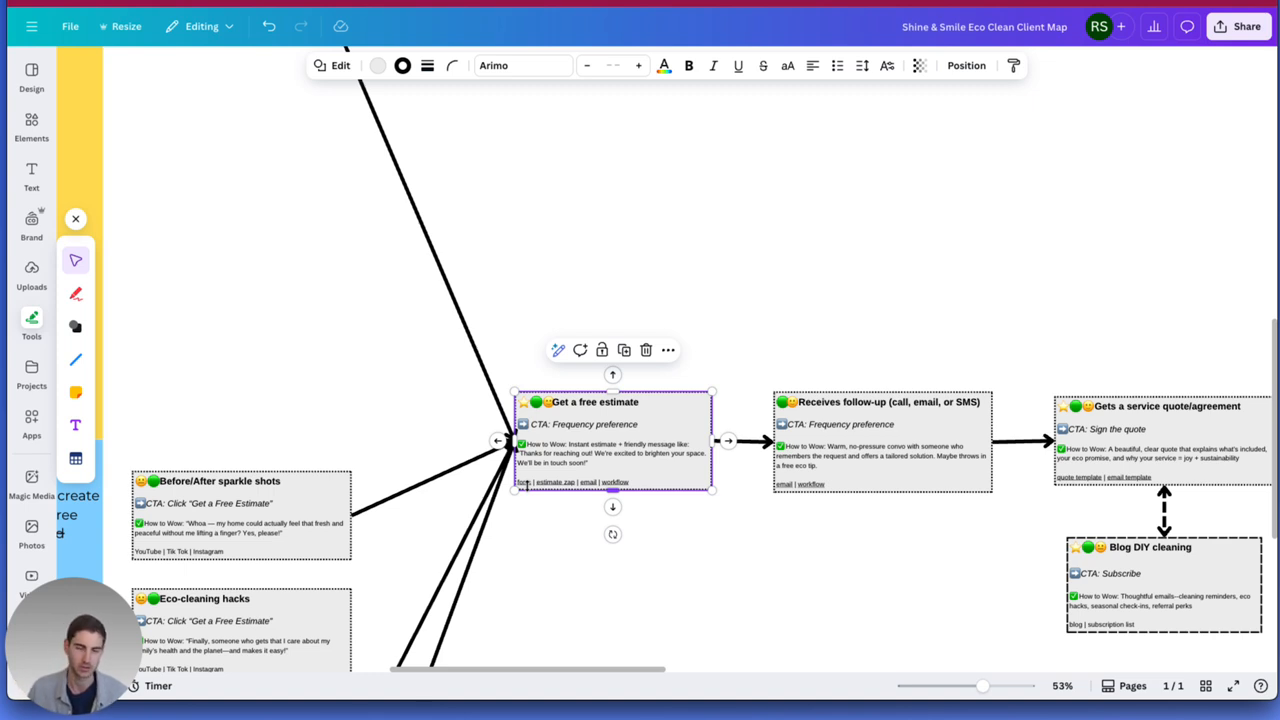
pyautogui.click(523, 484)
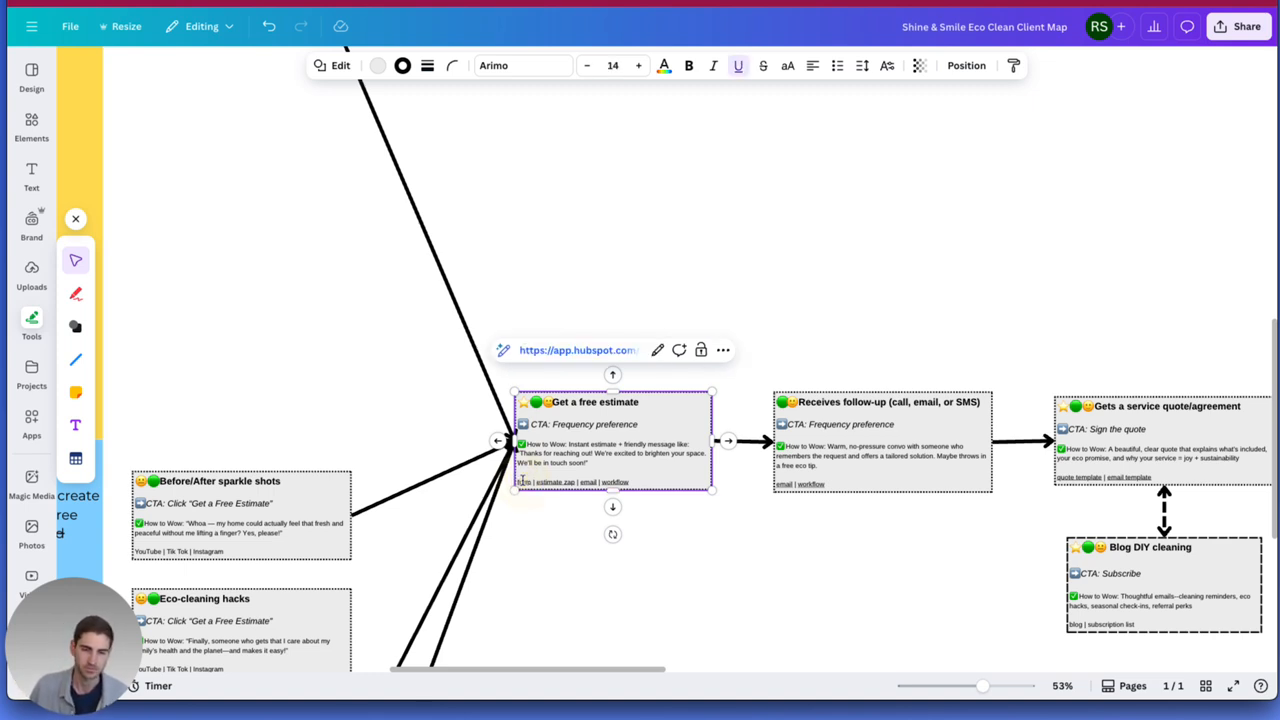
pyautogui.click(561, 357)
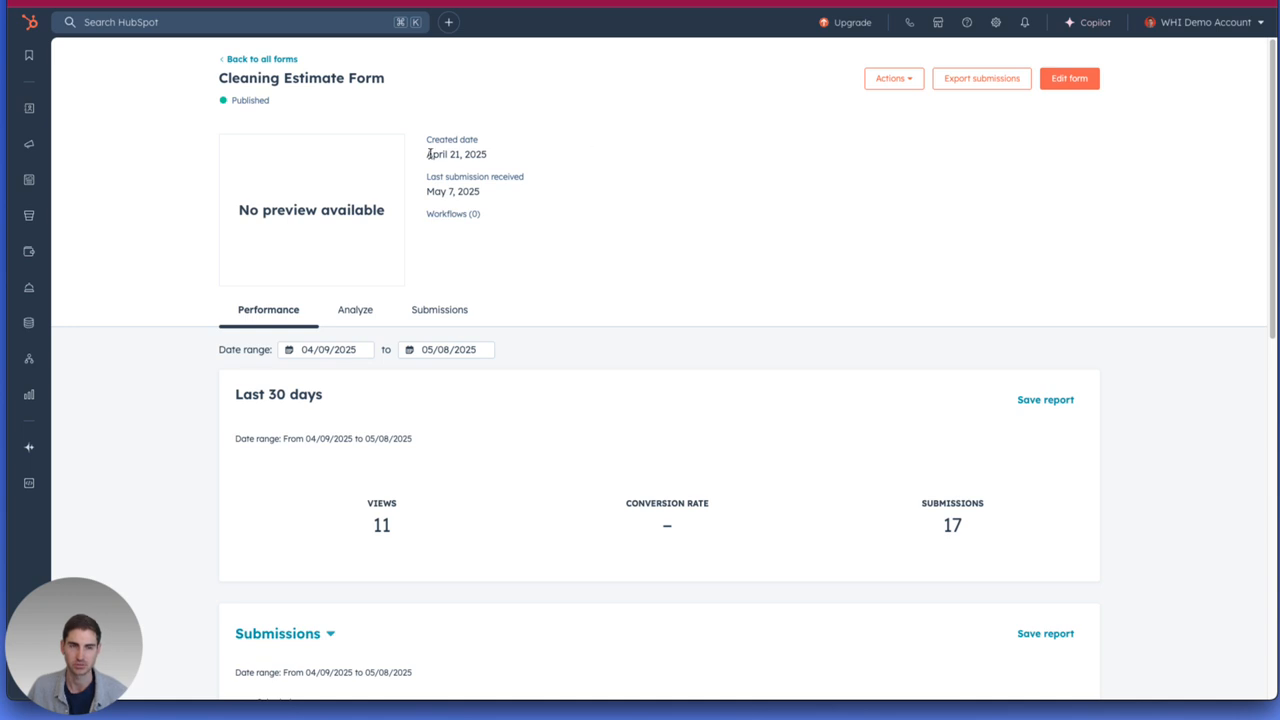
# Look over where forms are found in HubSpot's marketing tools and open the Cleaning Estimate Form for editing.
pyautogui.moveTo(13, 113)
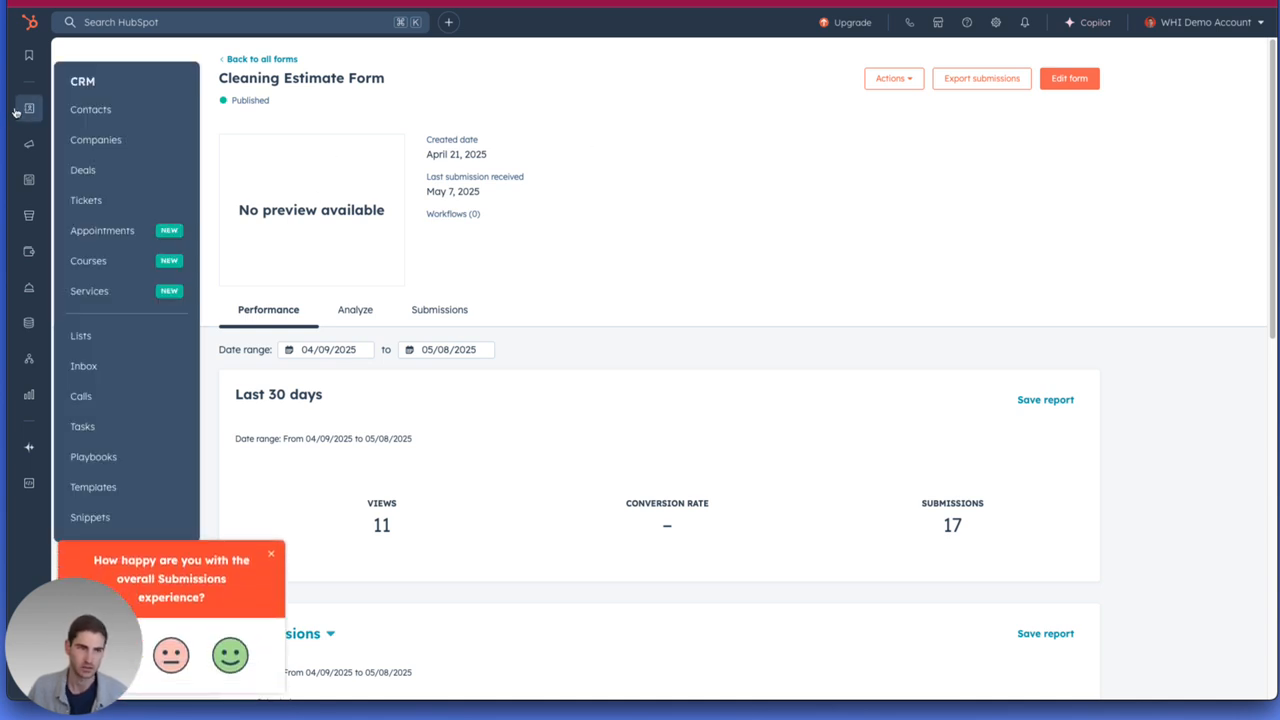
pyautogui.moveTo(30, 189)
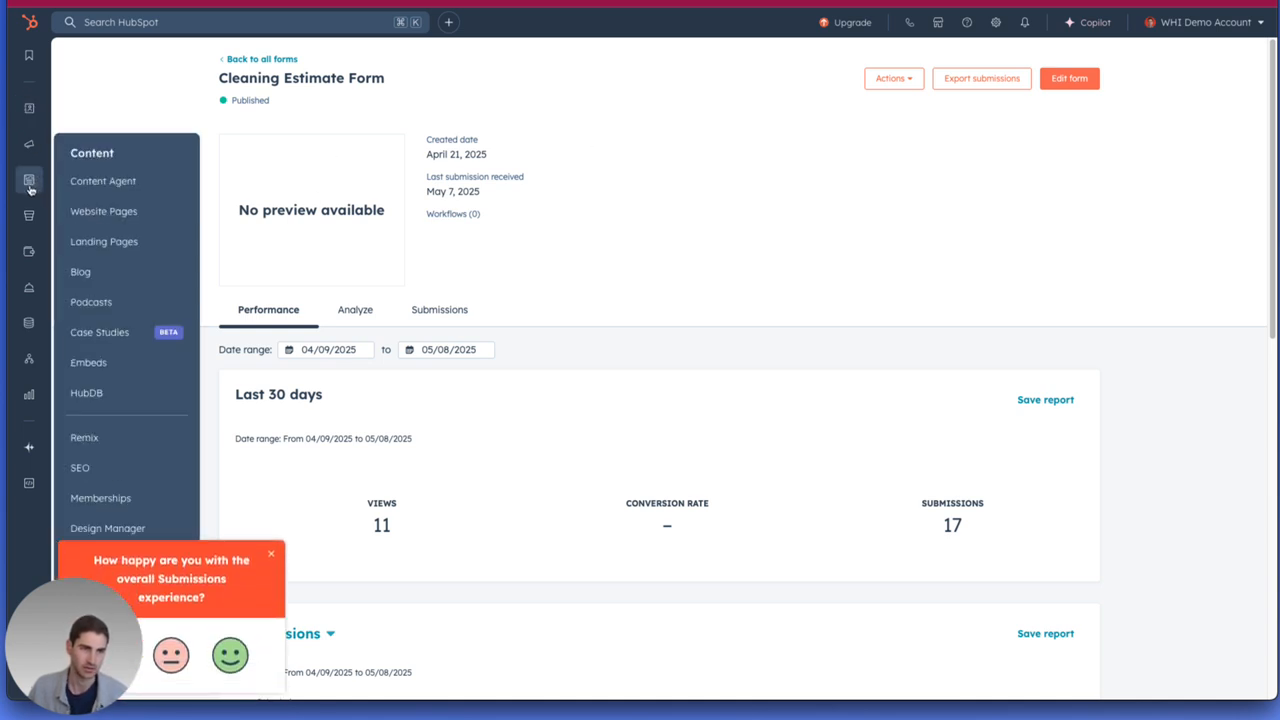
pyautogui.moveTo(30, 151)
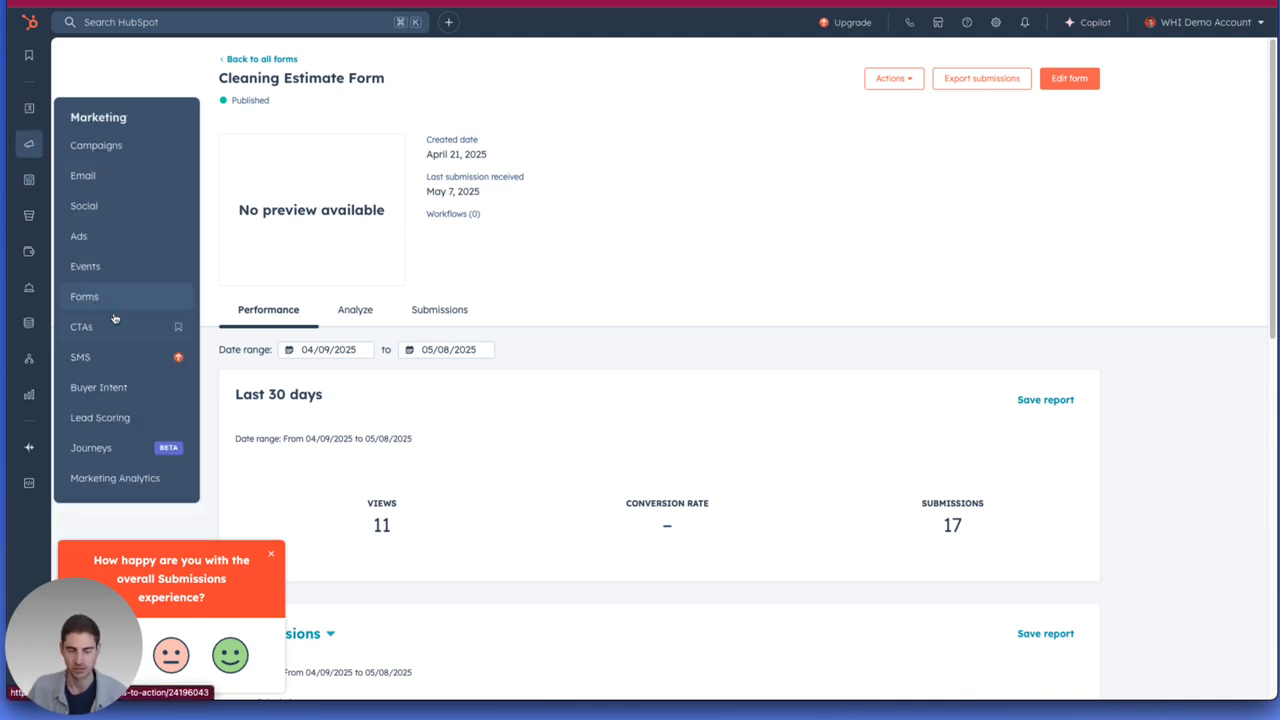
pyautogui.click(604, 210)
pyautogui.click(1070, 78)
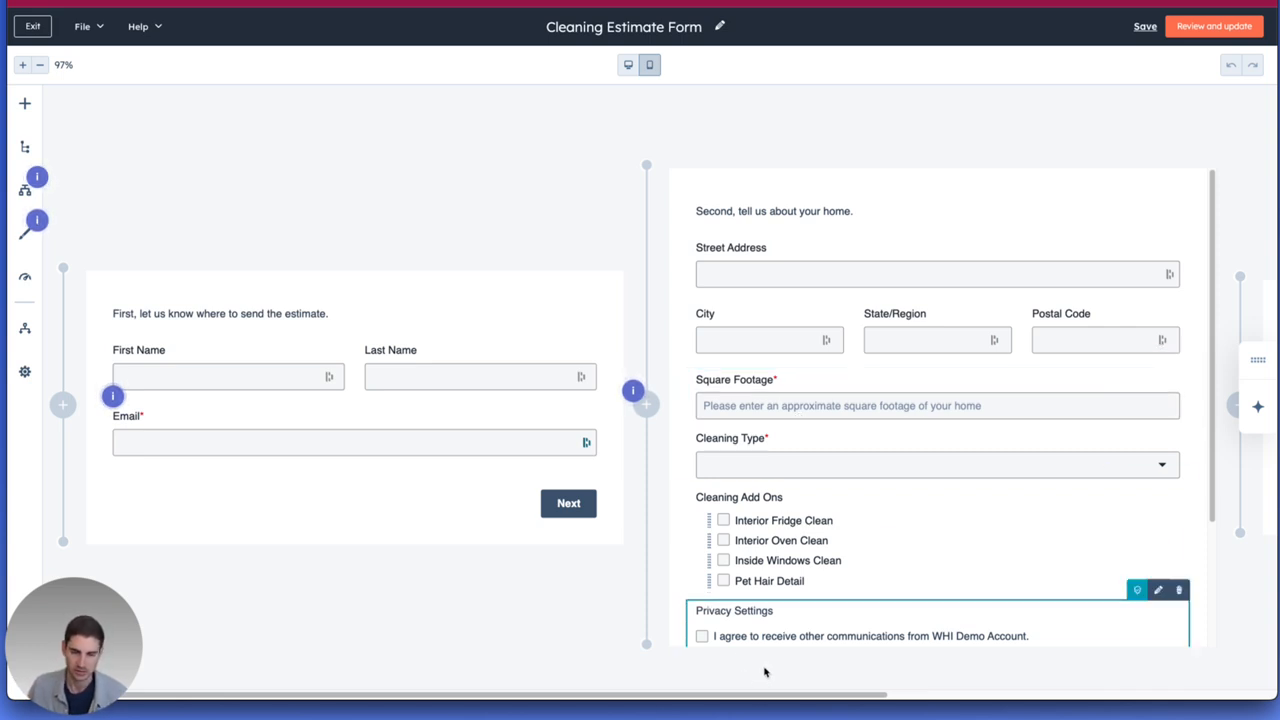
# Review the form's home details step and open the rich text field of the "Form submitted" message.
pyautogui.scroll(-1, 857, 537)
pyautogui.scroll(-3, 857, 537)
pyautogui.scroll(3, 820, 615)
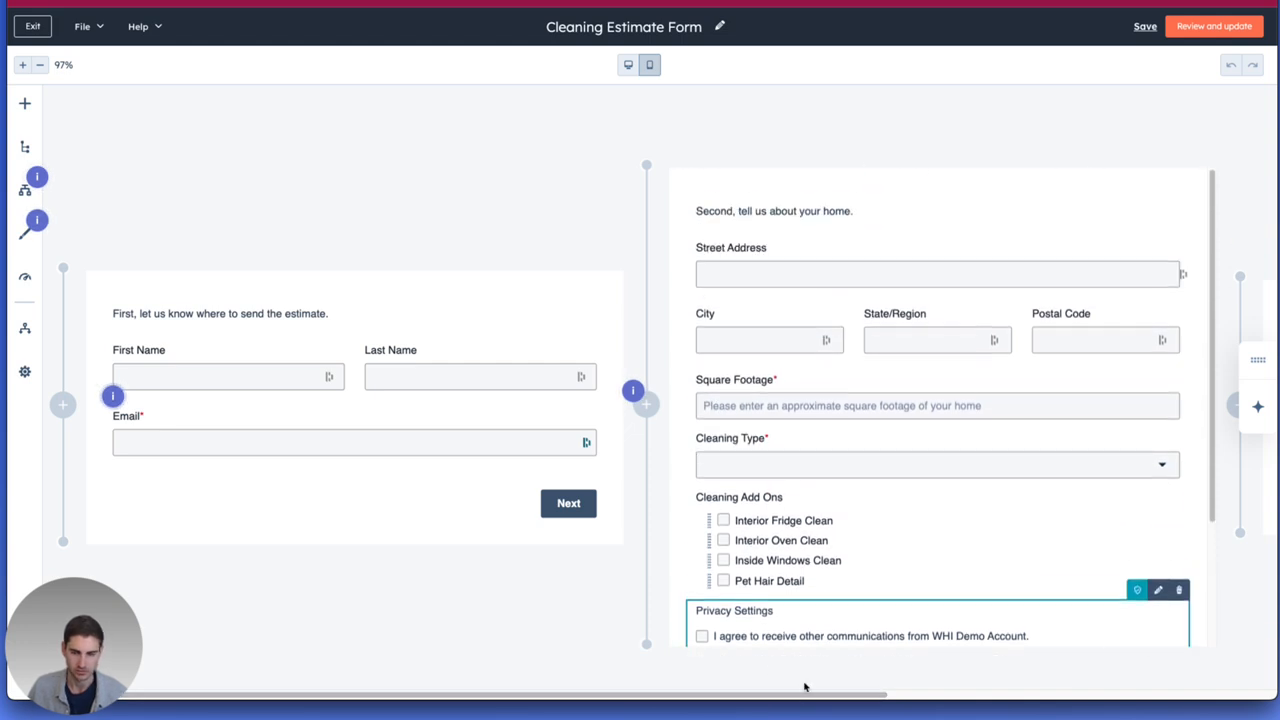
pyautogui.moveTo(800, 694); pyautogui.dragTo(1100, 695)
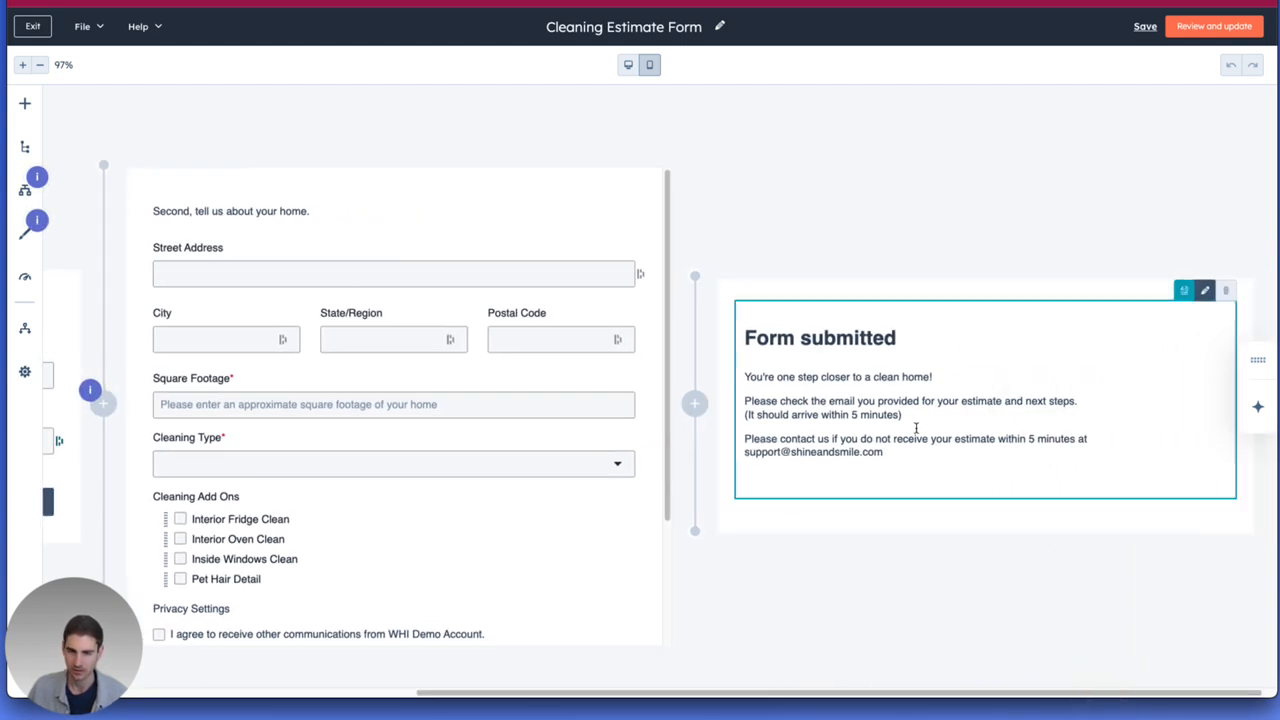
pyautogui.click(797, 392)
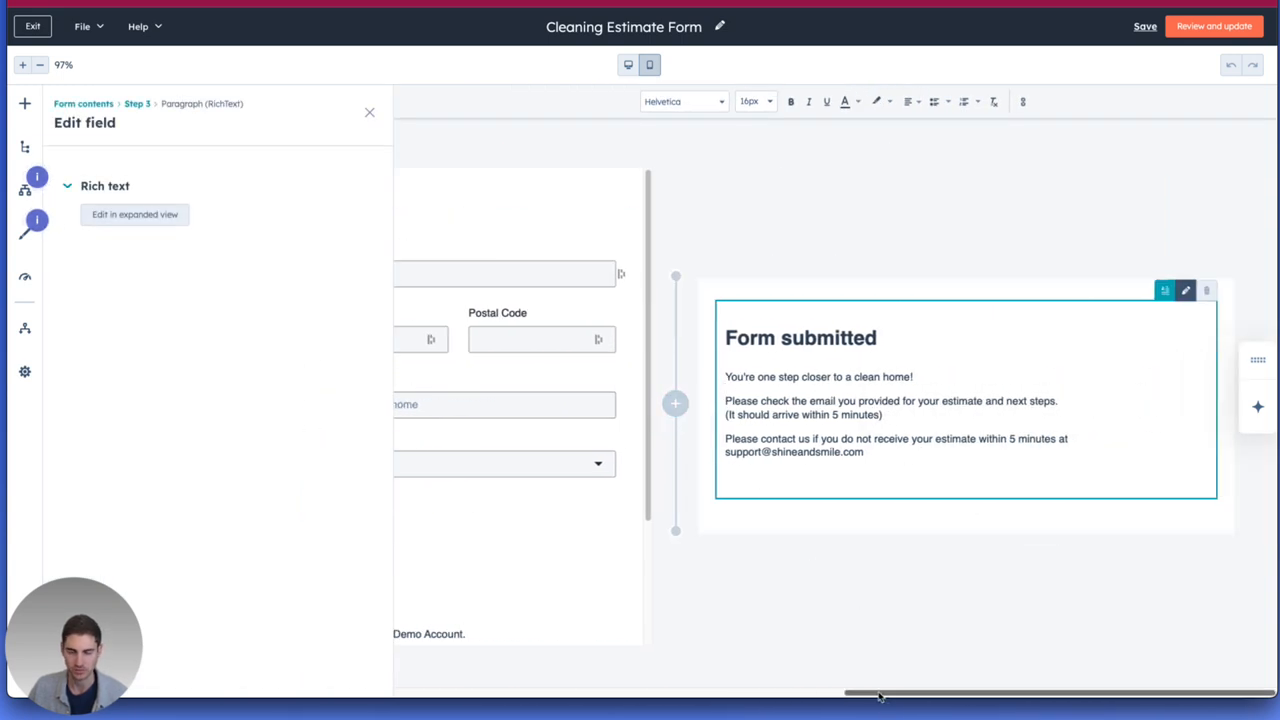
# Return to the form's first step and open its introductory rich text, "First, let us know where to send the estimate.".
pyautogui.moveTo(868, 699); pyautogui.dragTo(410, 713)
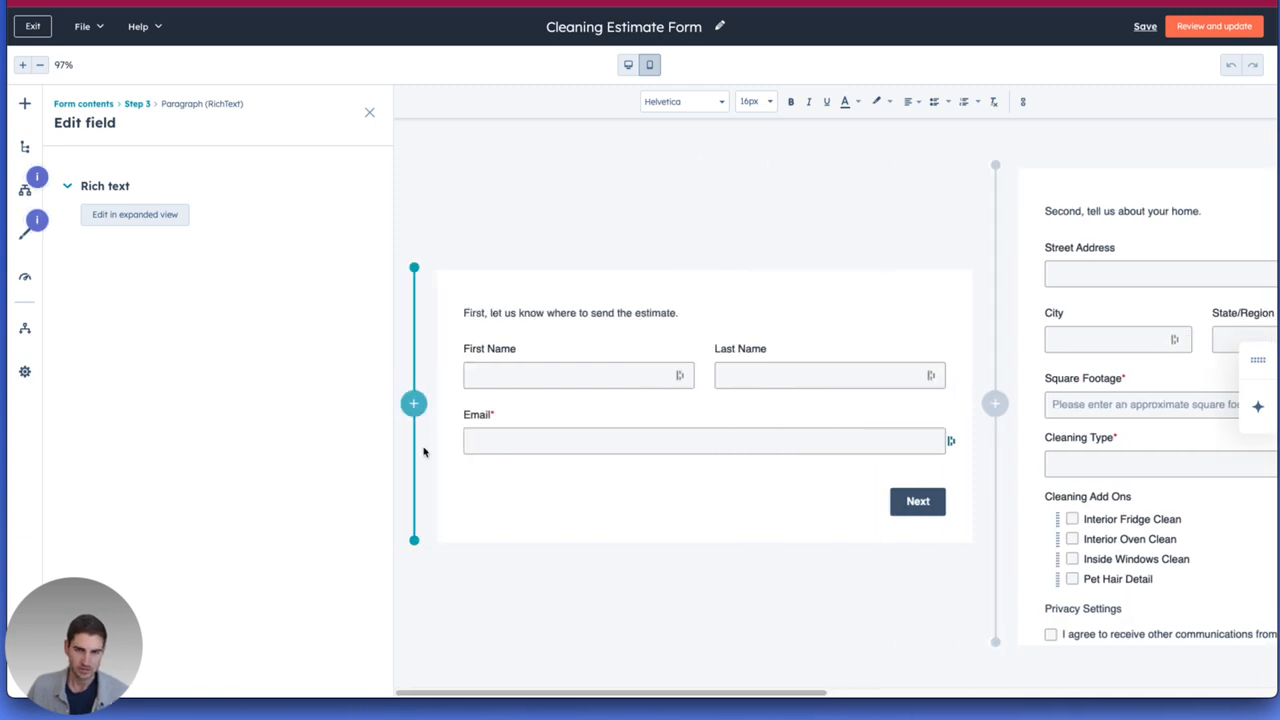
pyautogui.click(700, 277)
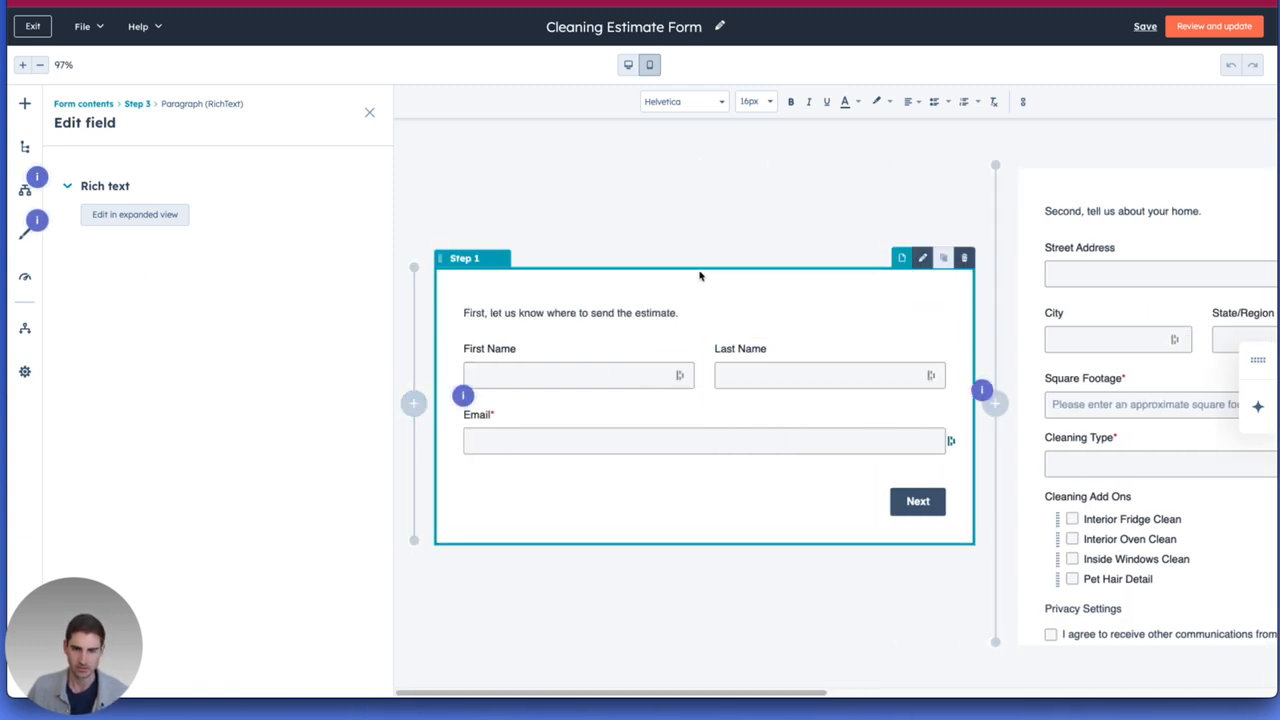
pyautogui.click(645, 310)
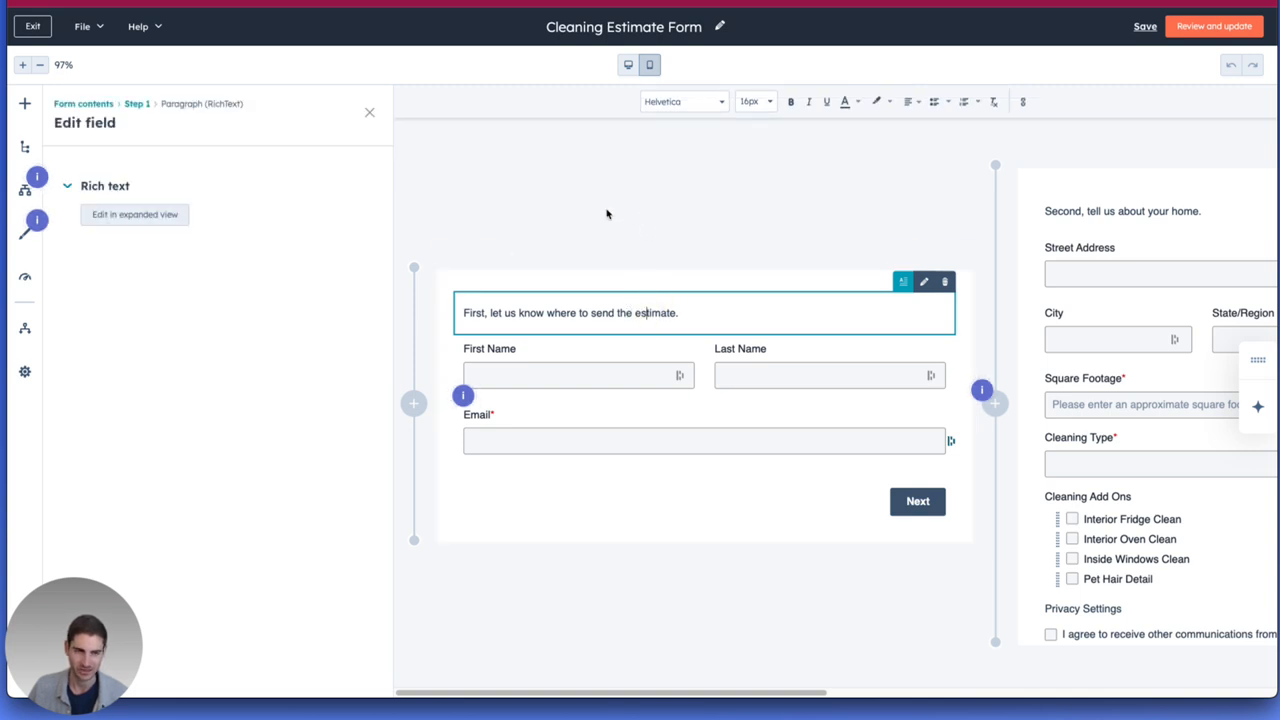
# Look over the field types and existing properties that can be added to the form, including the filter by object type.
pyautogui.click(21, 104)
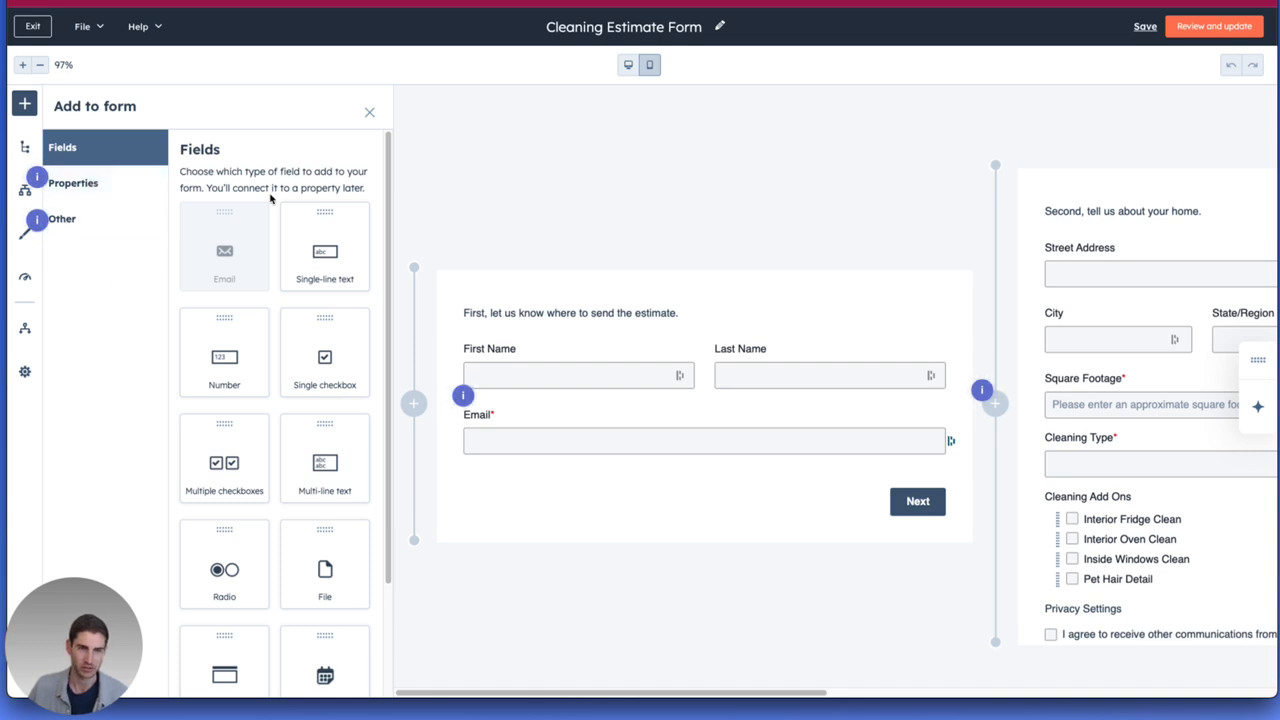
pyautogui.click(110, 188)
pyautogui.click(336, 253)
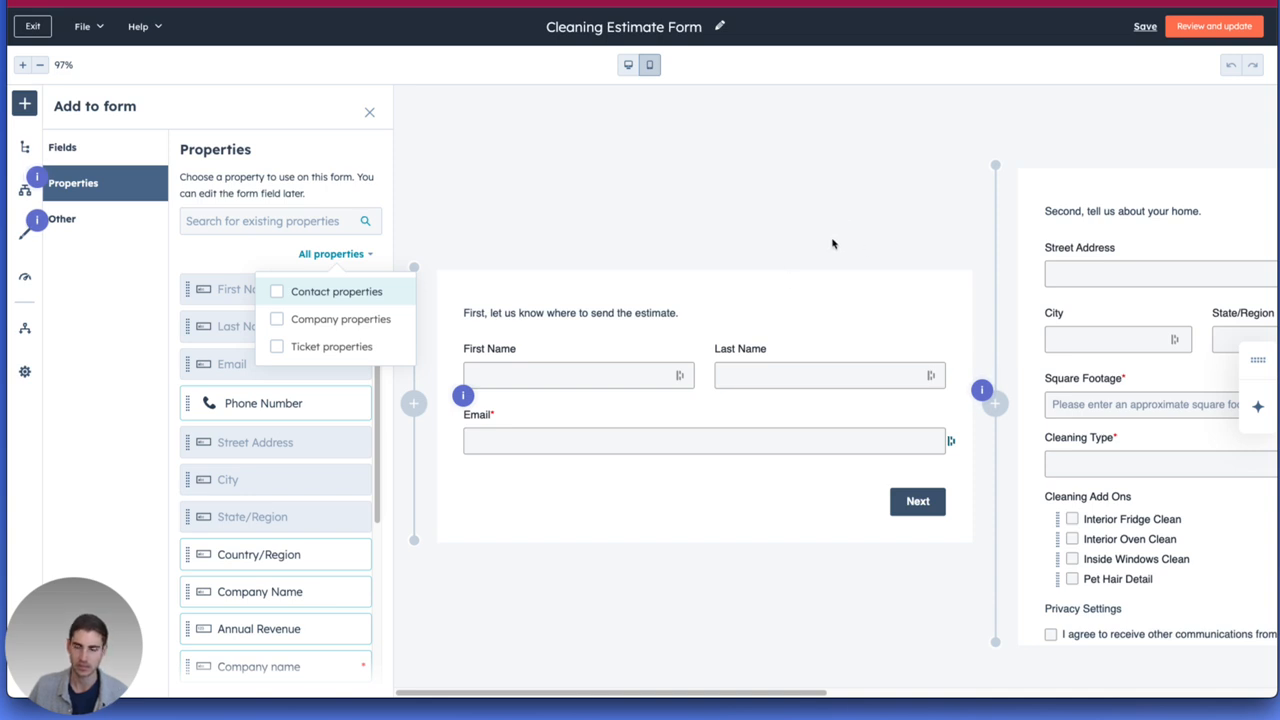
pyautogui.moveTo(660, 693); pyautogui.dragTo(862, 667)
pyautogui.scroll(-1, 290, 367)
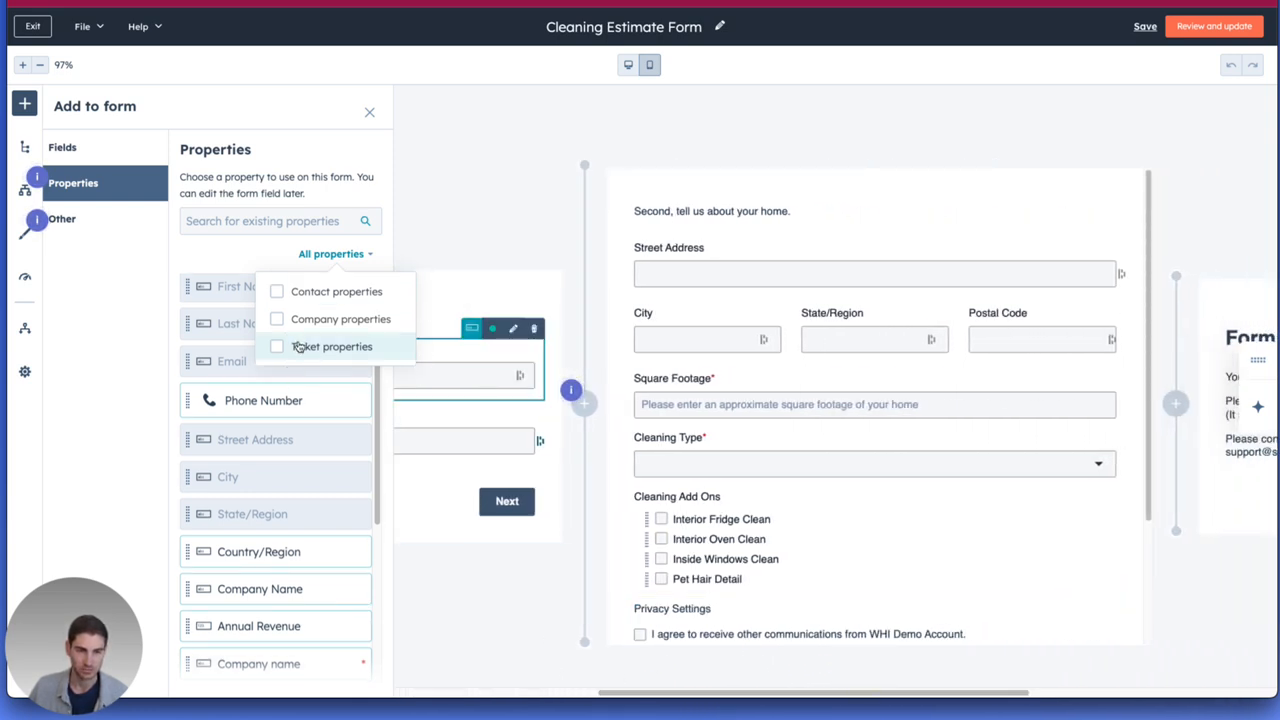
pyautogui.click(223, 252)
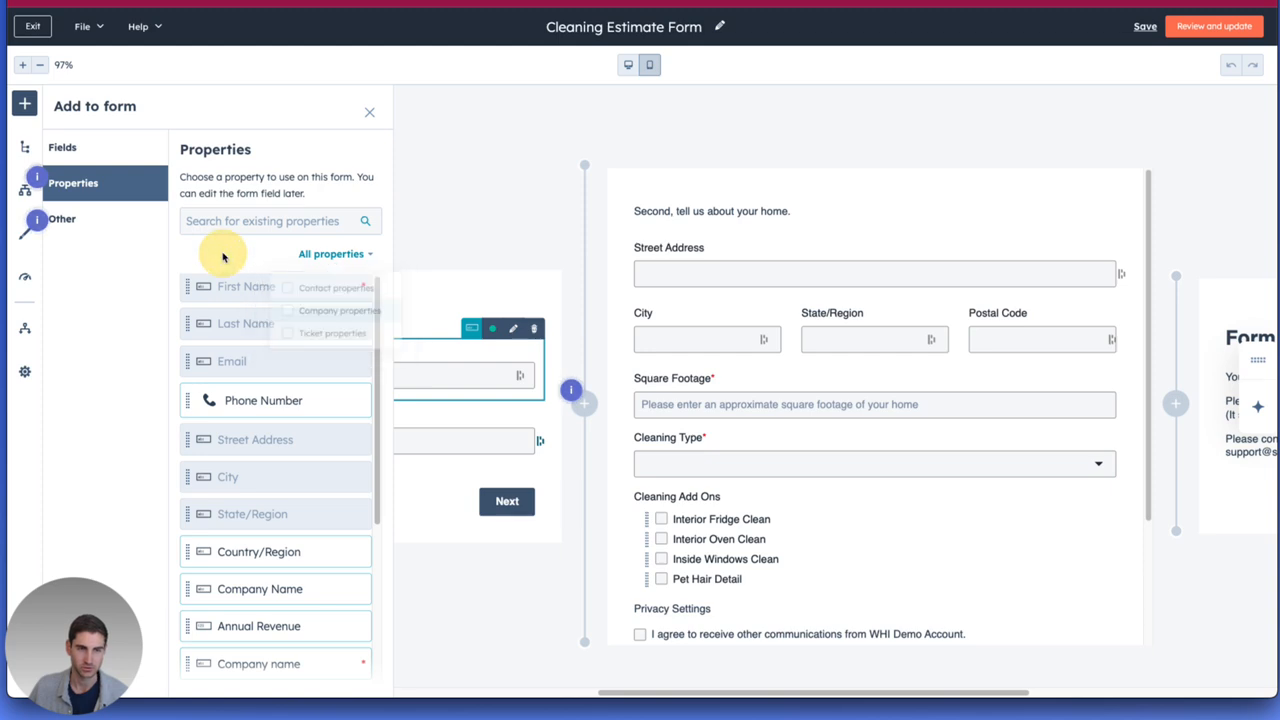
# Exit the form editor and open the Properties page in the account's data management settings.
pyautogui.click(45, 28)
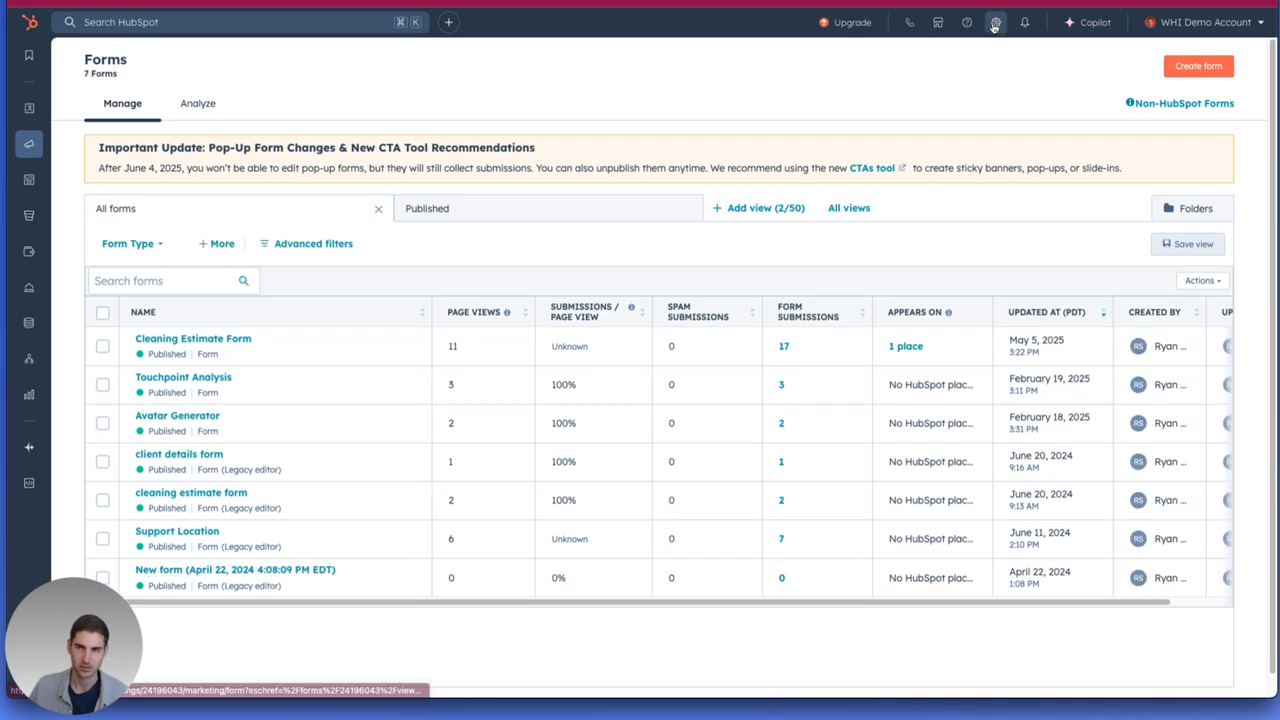
pyautogui.click(995, 22)
pyautogui.scroll(-8, 175, 360)
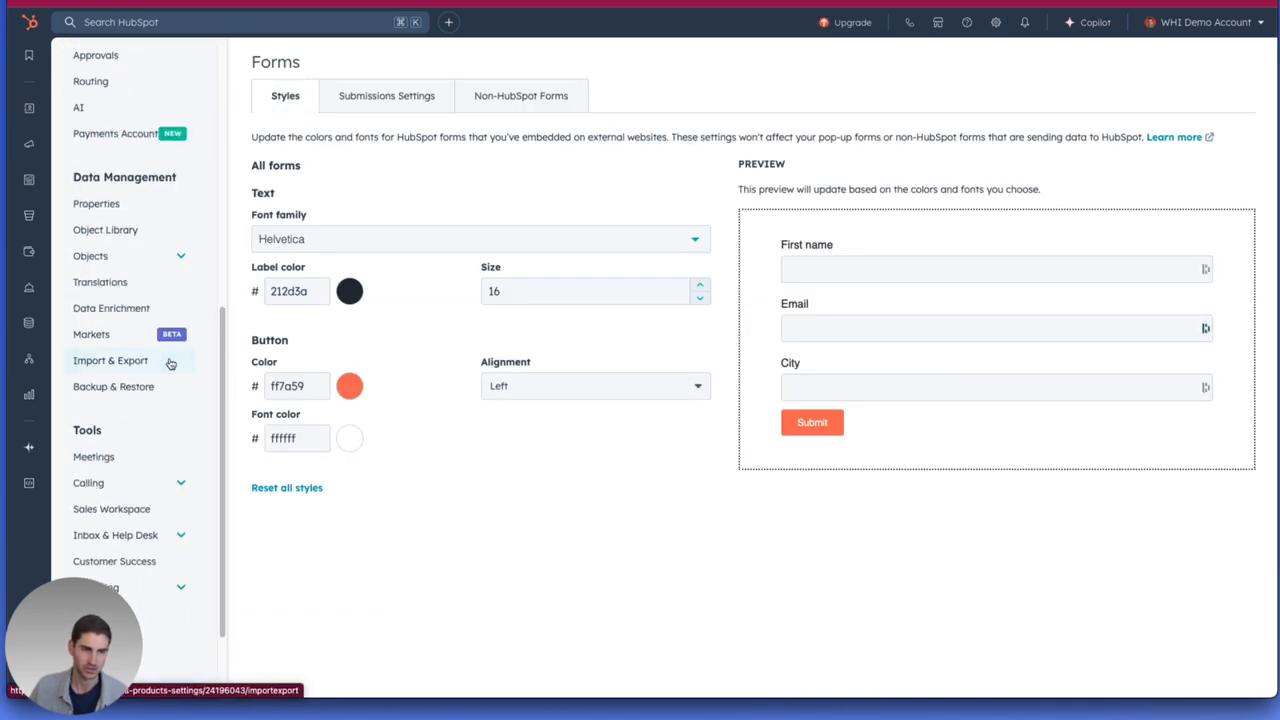
pyautogui.click(129, 206)
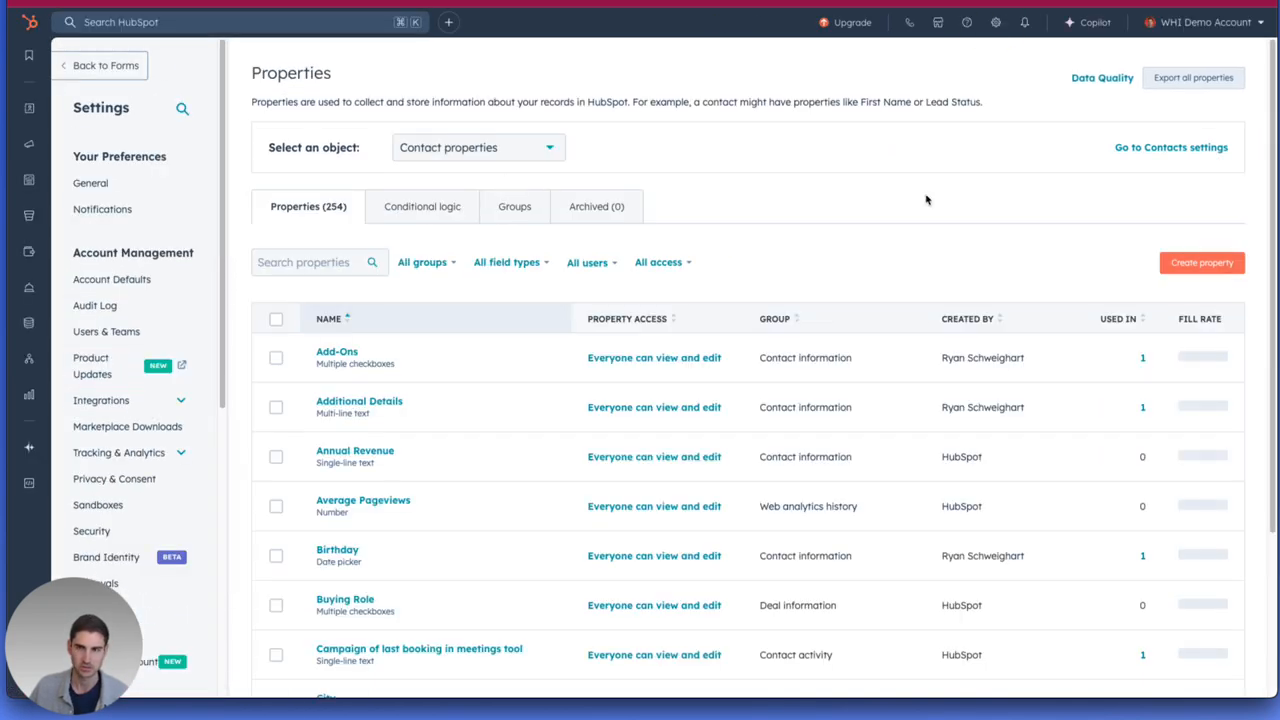
# Review the object types available for properties, open the new contact property form, and go back without creating one.
pyautogui.click(468, 145)
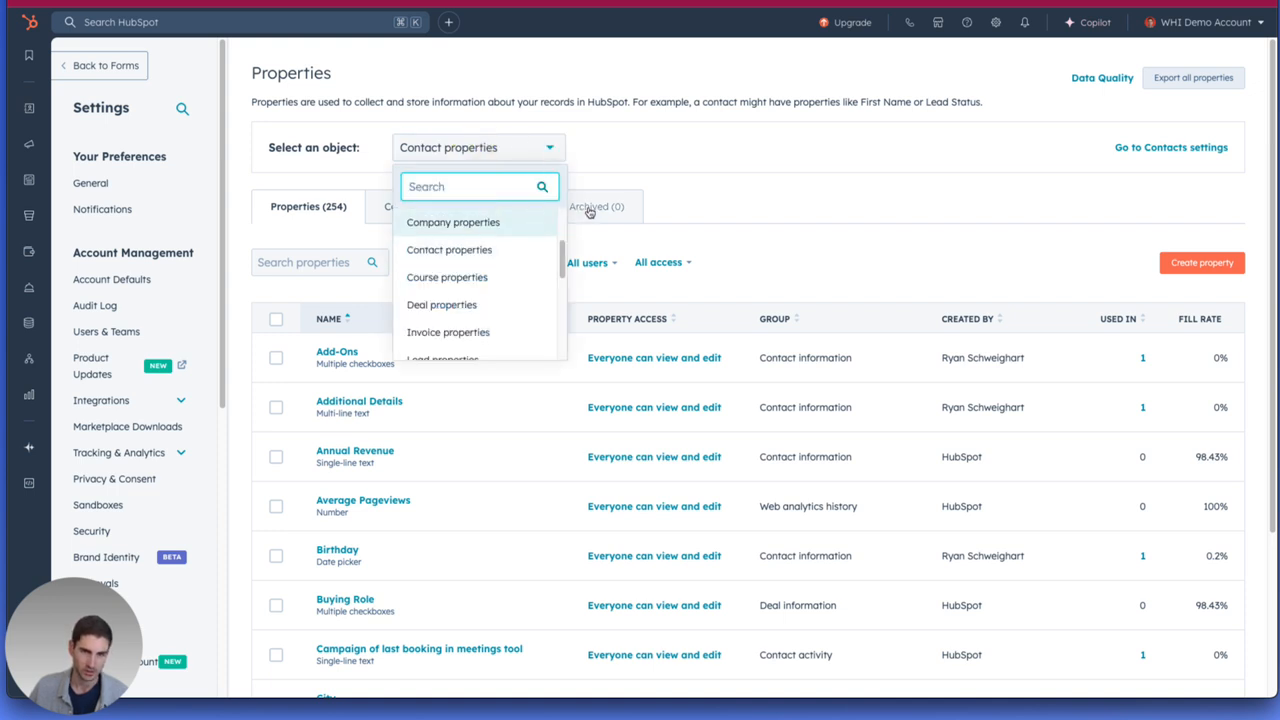
pyautogui.click(833, 279)
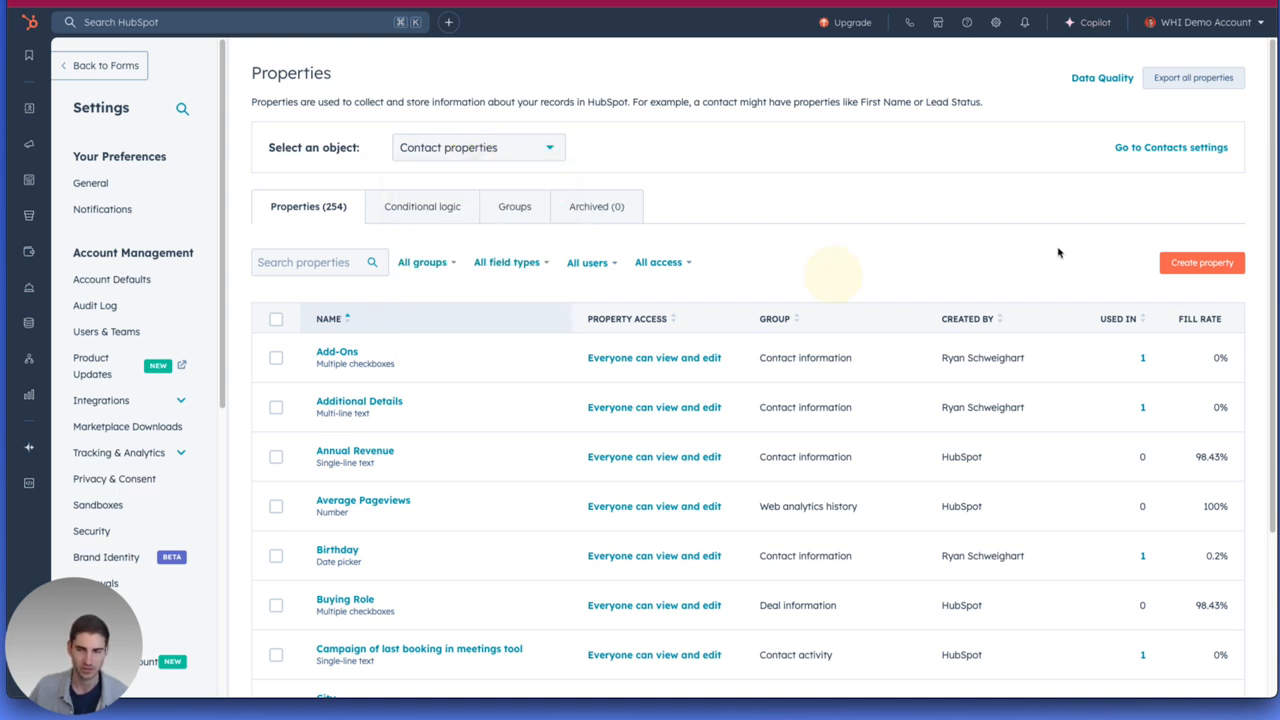
pyautogui.click(1184, 266)
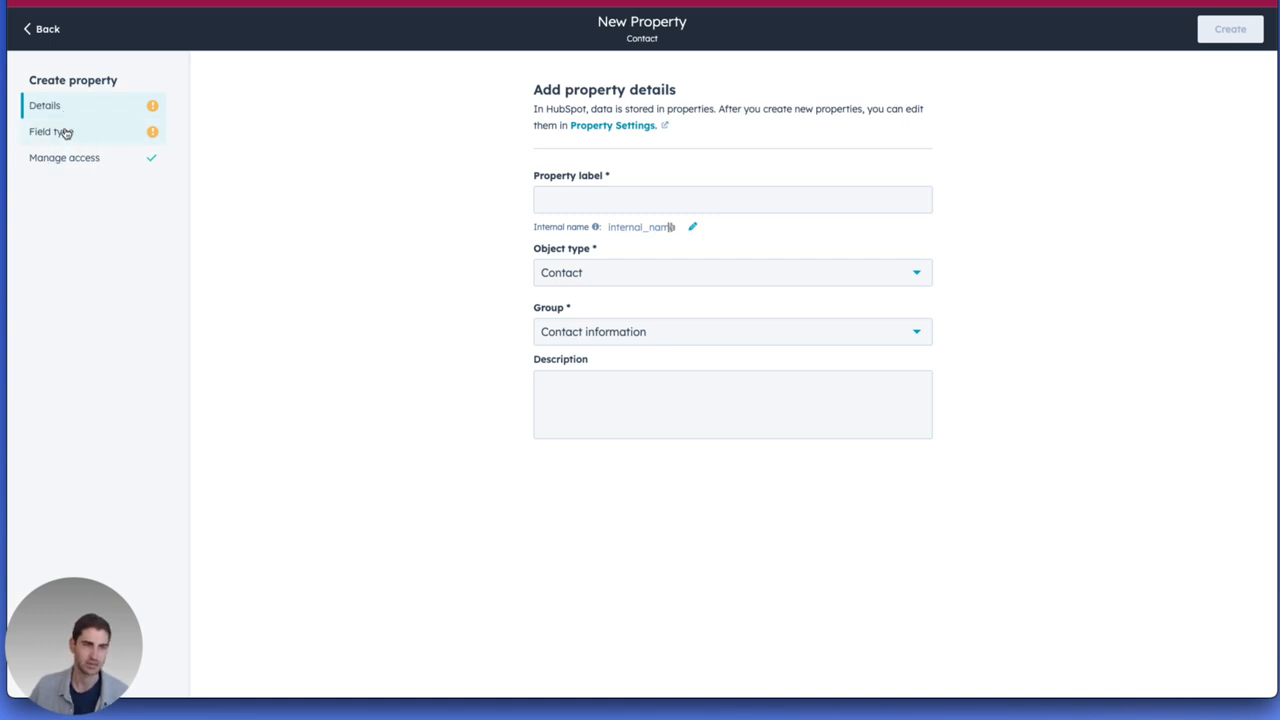
pyautogui.click(55, 32)
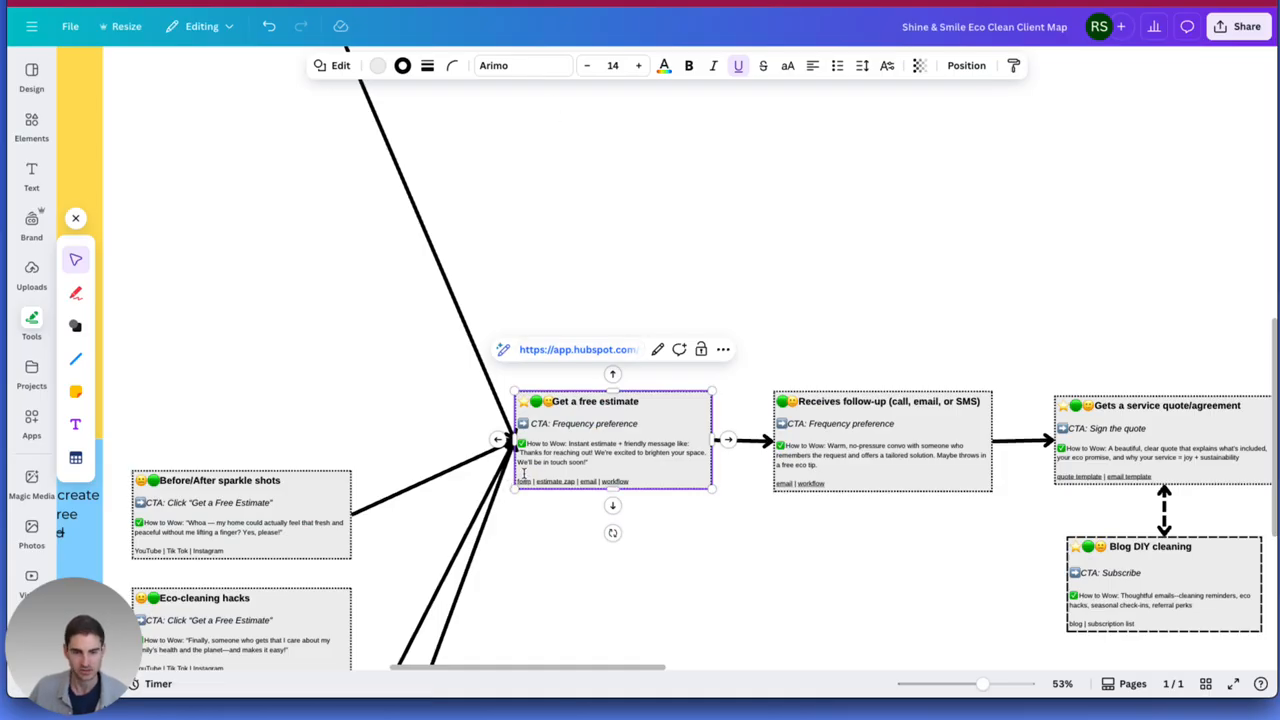
# Open the Cleaning Estimate Form from the Canva client map and review its available actions and performance reports.
pyautogui.click(543, 349)
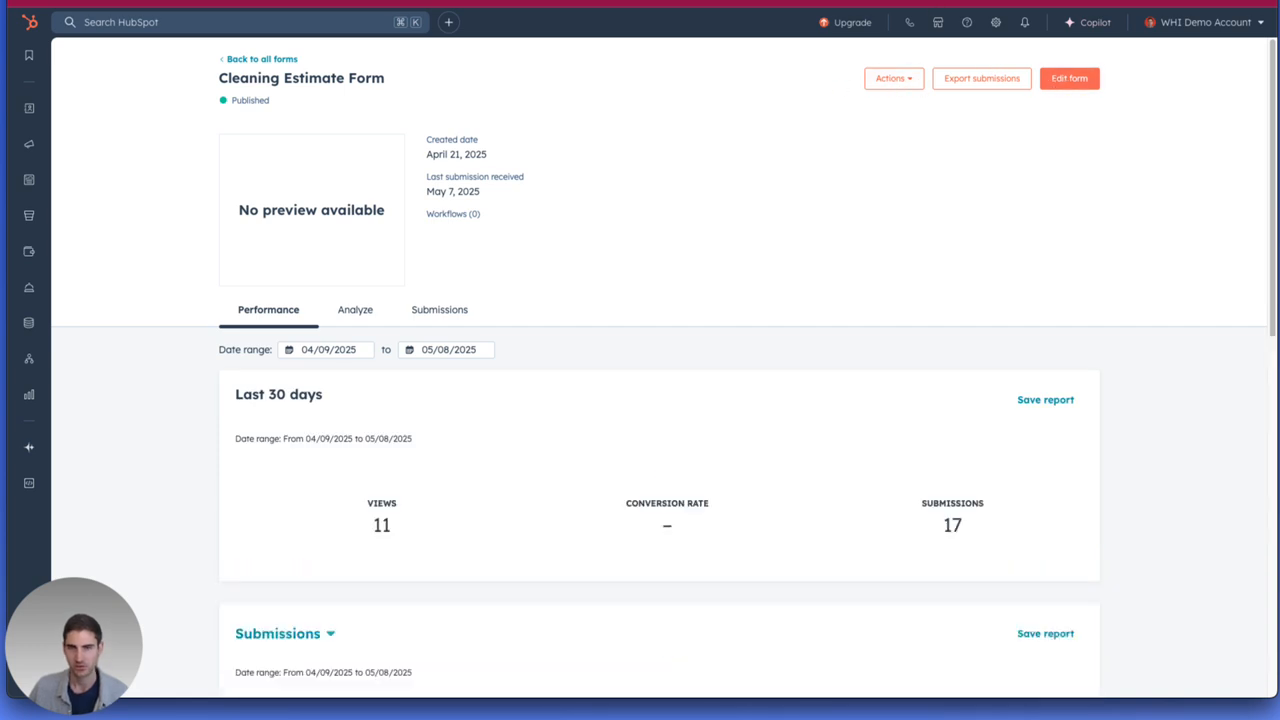
pyautogui.click(888, 82)
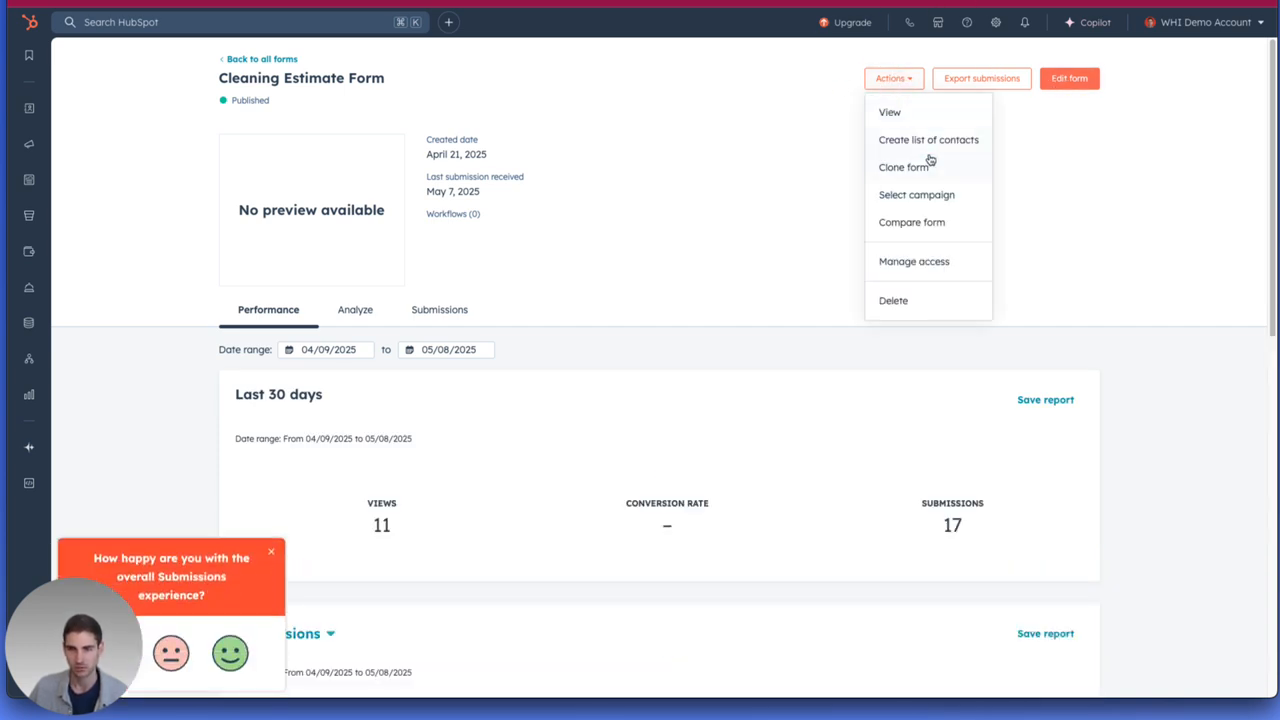
pyautogui.click(1074, 179)
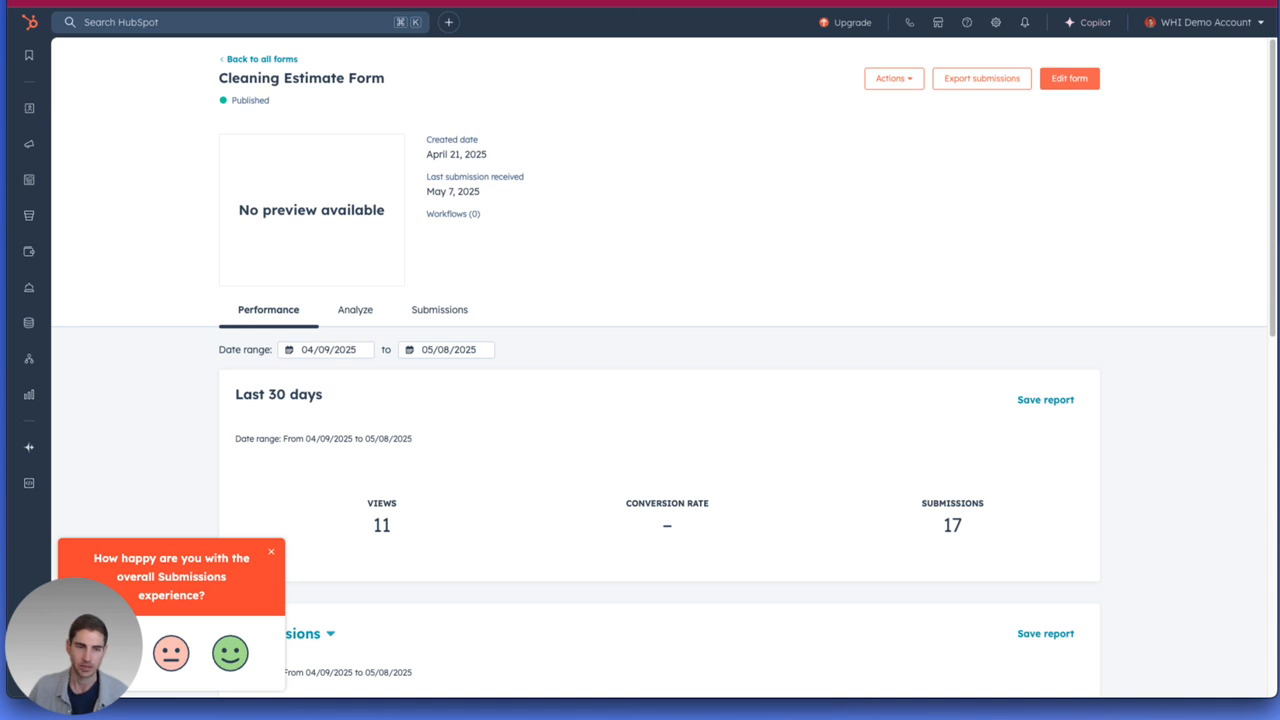
pyautogui.scroll(-2, 620, 363)
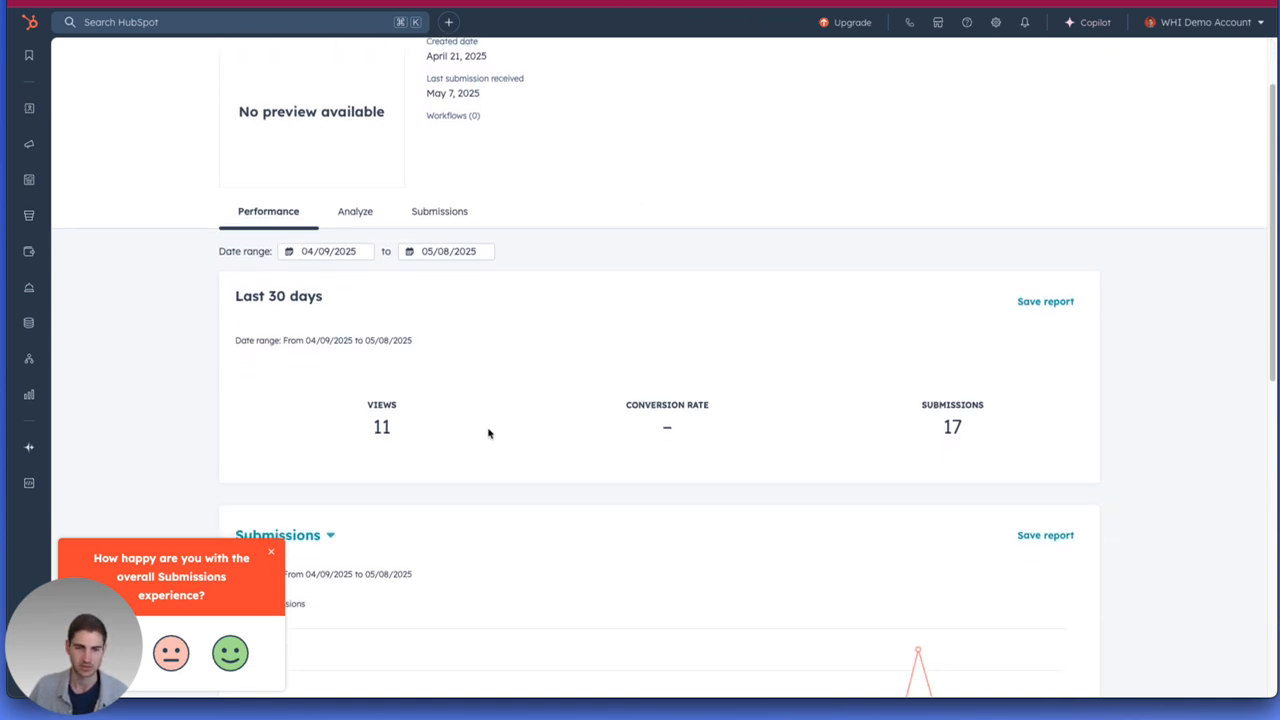
pyautogui.scroll(-4, 380, 363)
pyautogui.scroll(-8, 542, 338)
pyautogui.scroll(12, 550, 308)
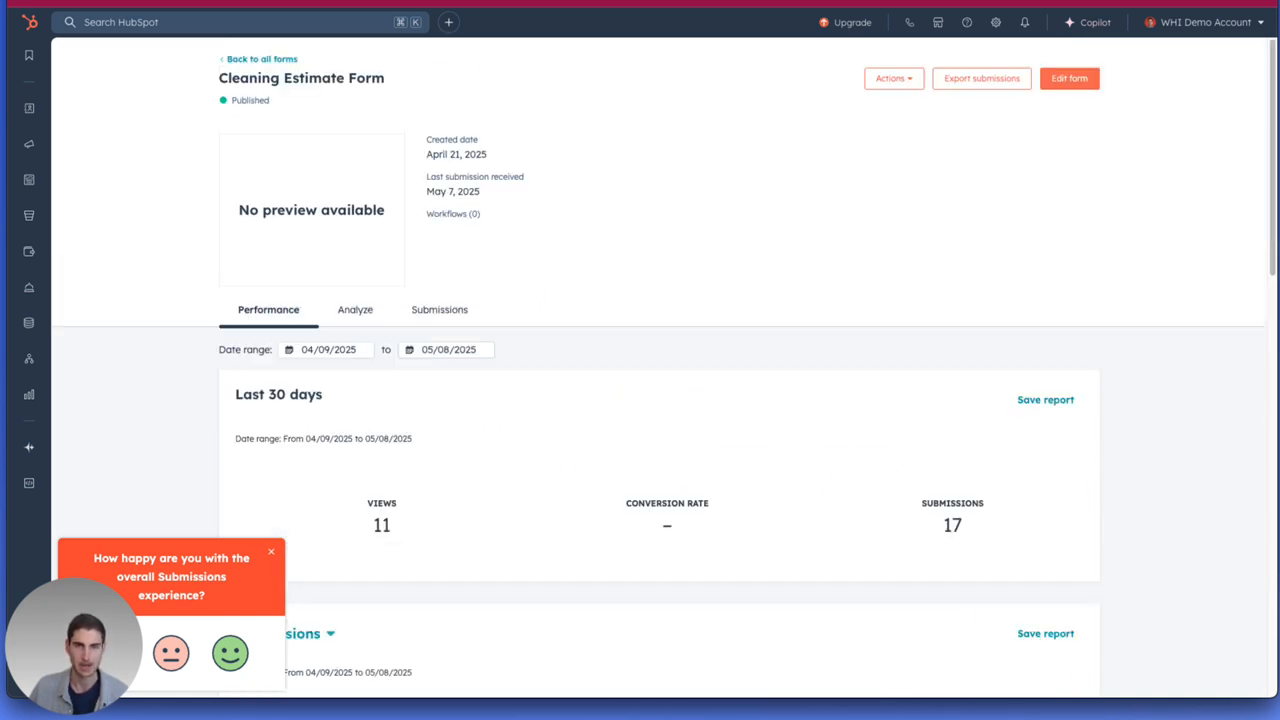
# Switch to the Canva map, open the "estimate zap" link in Zapier, and examine the New Form Submission trigger and path layout.
pyautogui.click(505, 3)
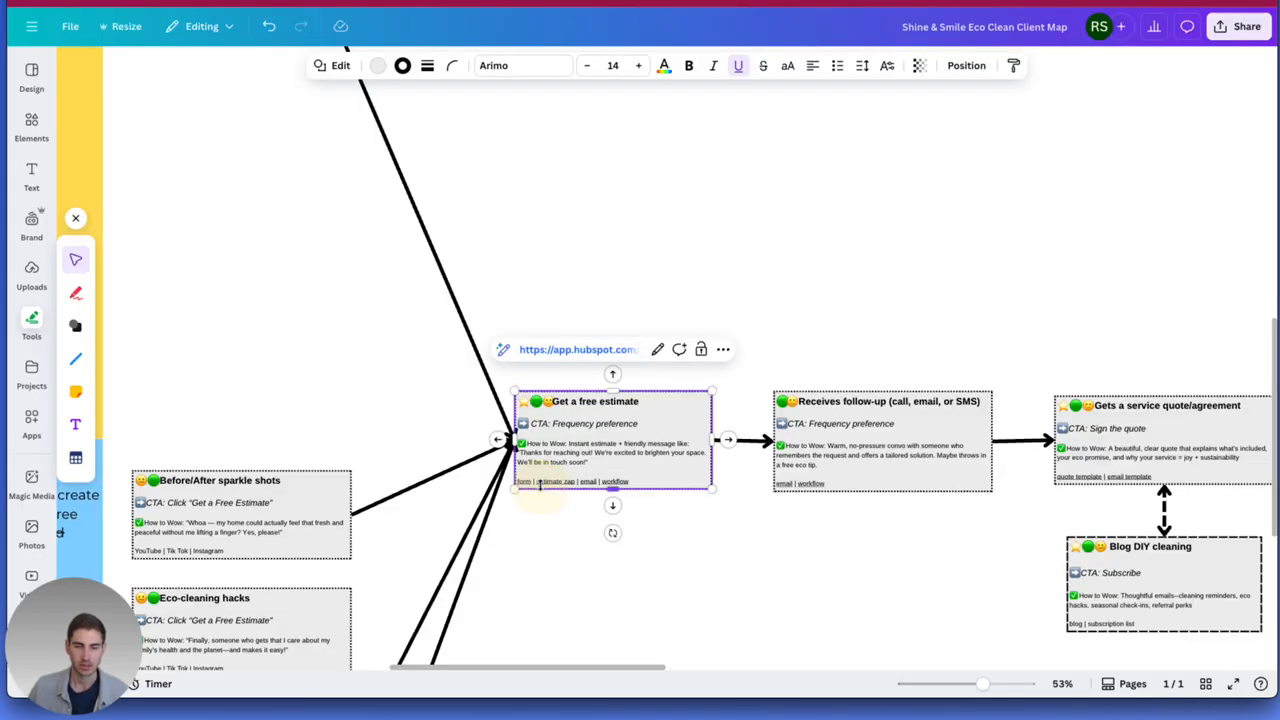
pyautogui.click(575, 355)
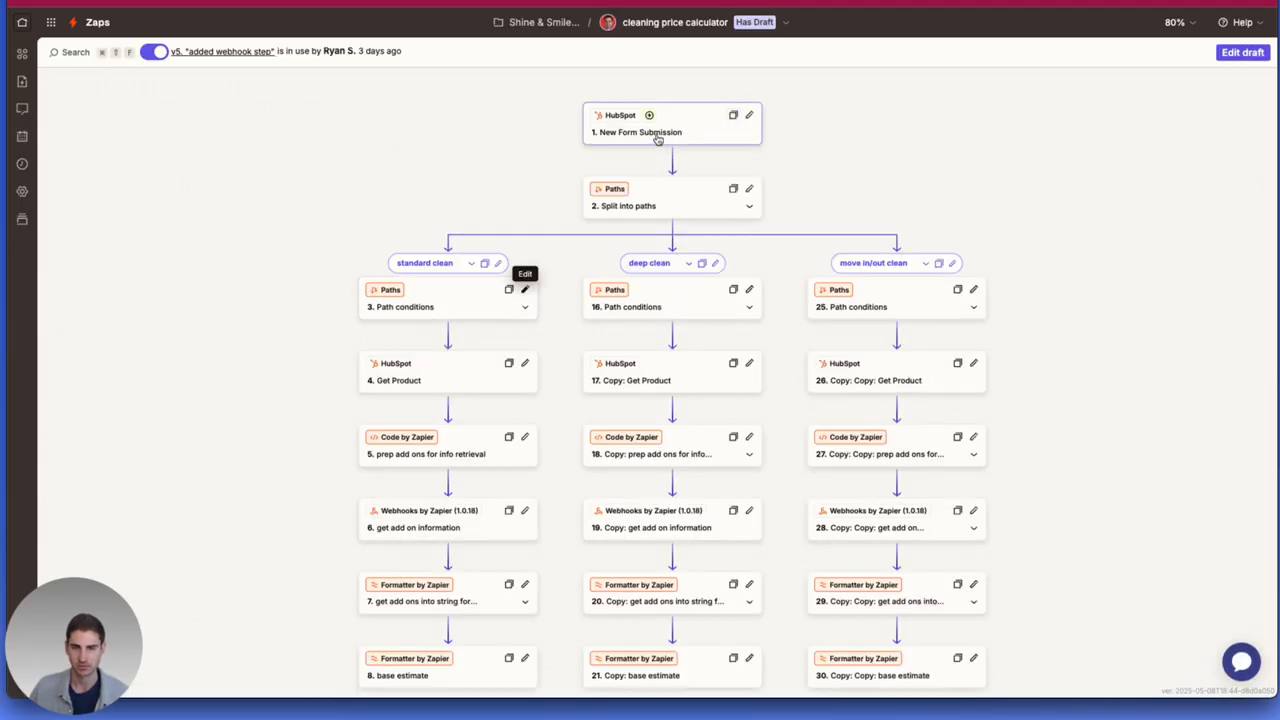
pyautogui.click(661, 137)
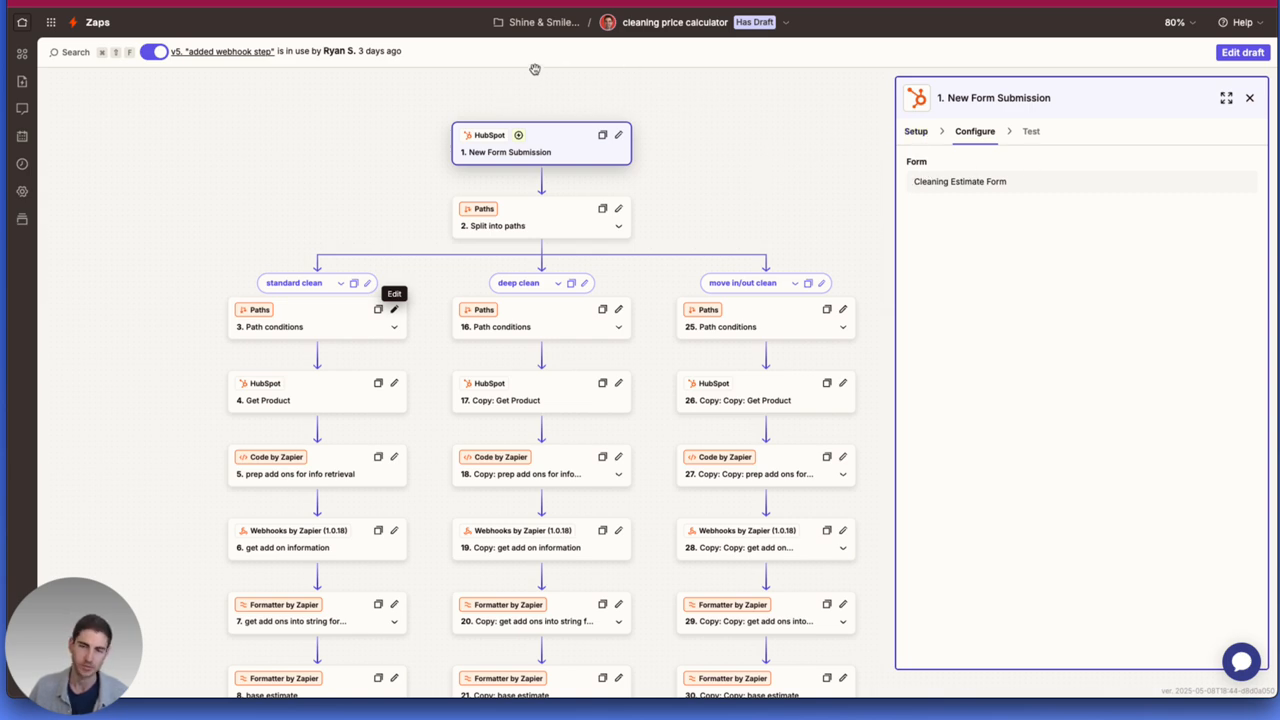
pyautogui.moveTo(391, 220); pyautogui.dragTo(499, 151)
pyautogui.moveTo(255, 205); pyautogui.dragTo(346, 174)
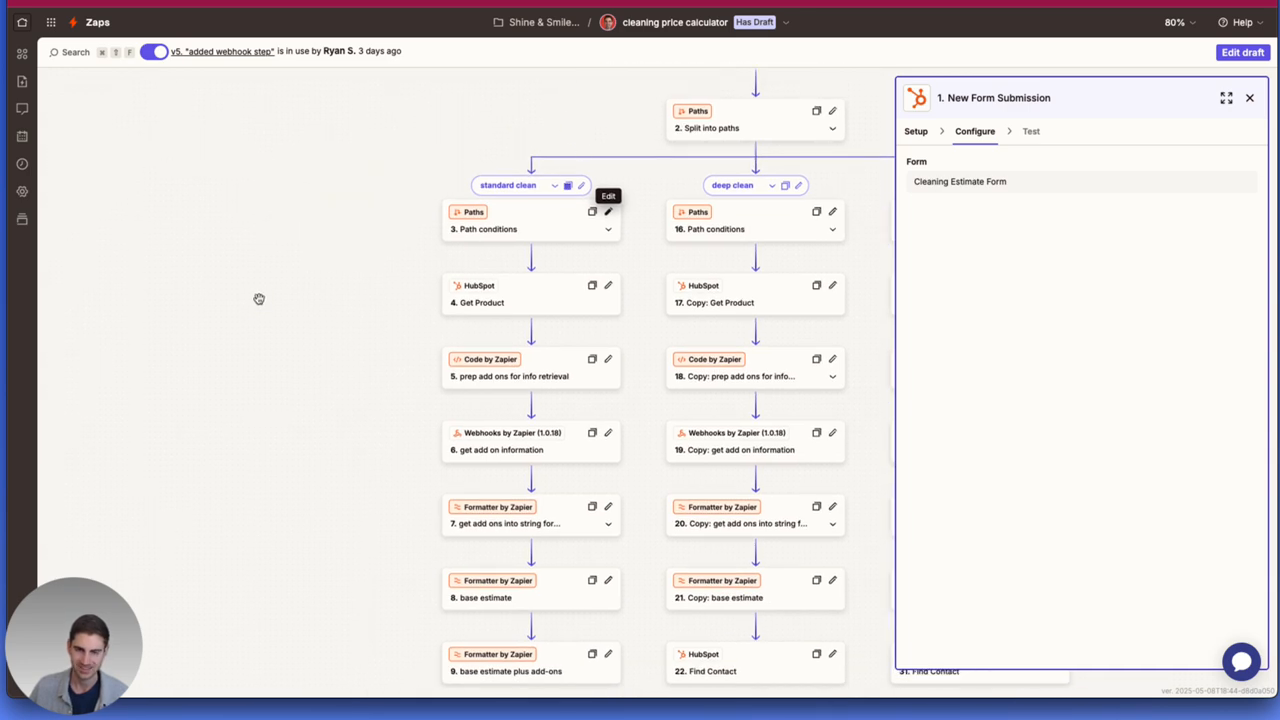
pyautogui.click(104, 311)
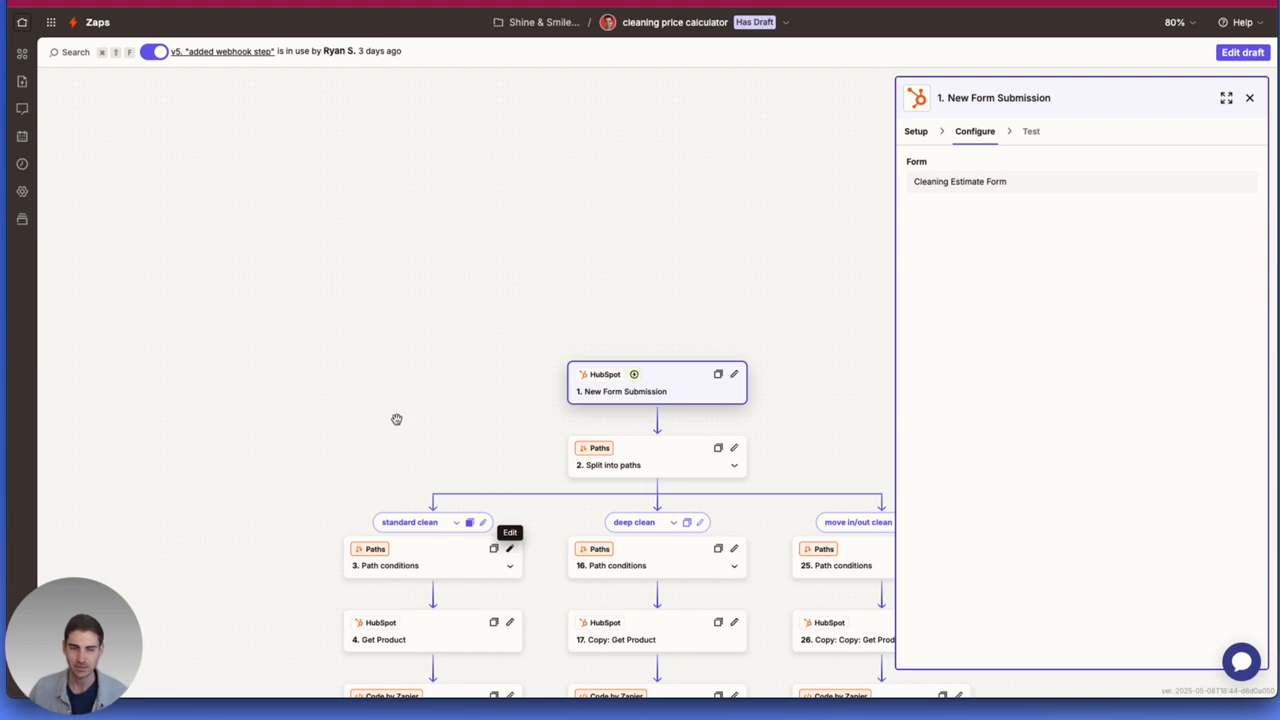
pyautogui.moveTo(380, 449); pyautogui.dragTo(254, 363)
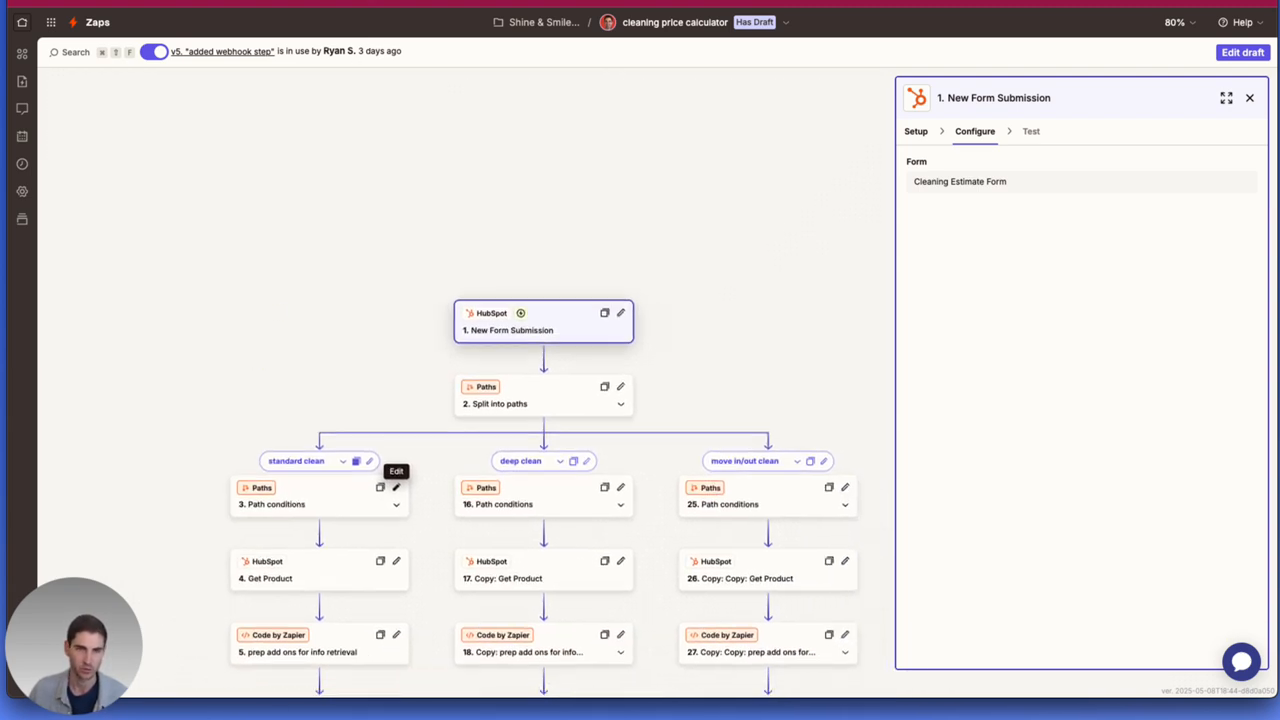
# Reopen the Cleaning Estimate Form in HubSpot's editor through the Canva map and inspect the Cleaning Type dropdown's options.
pyautogui.hotkey('ctrl', 'shift', 'Tab')
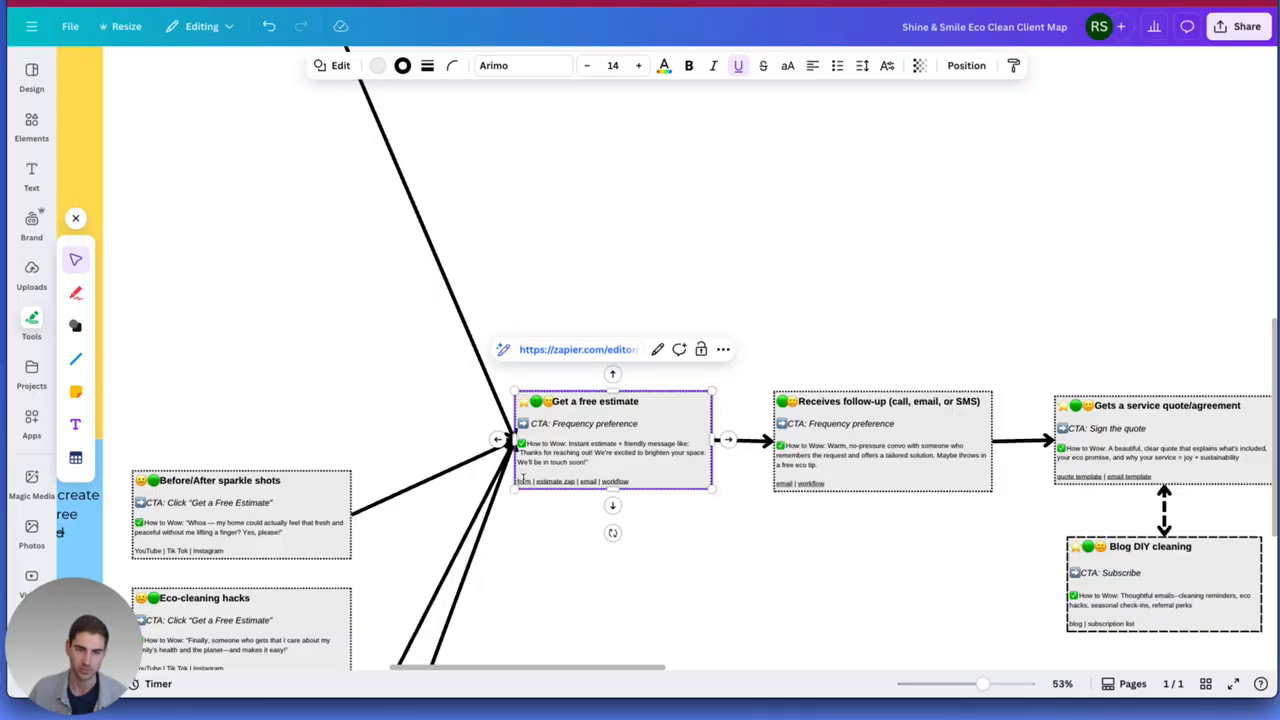
pyautogui.click(528, 350)
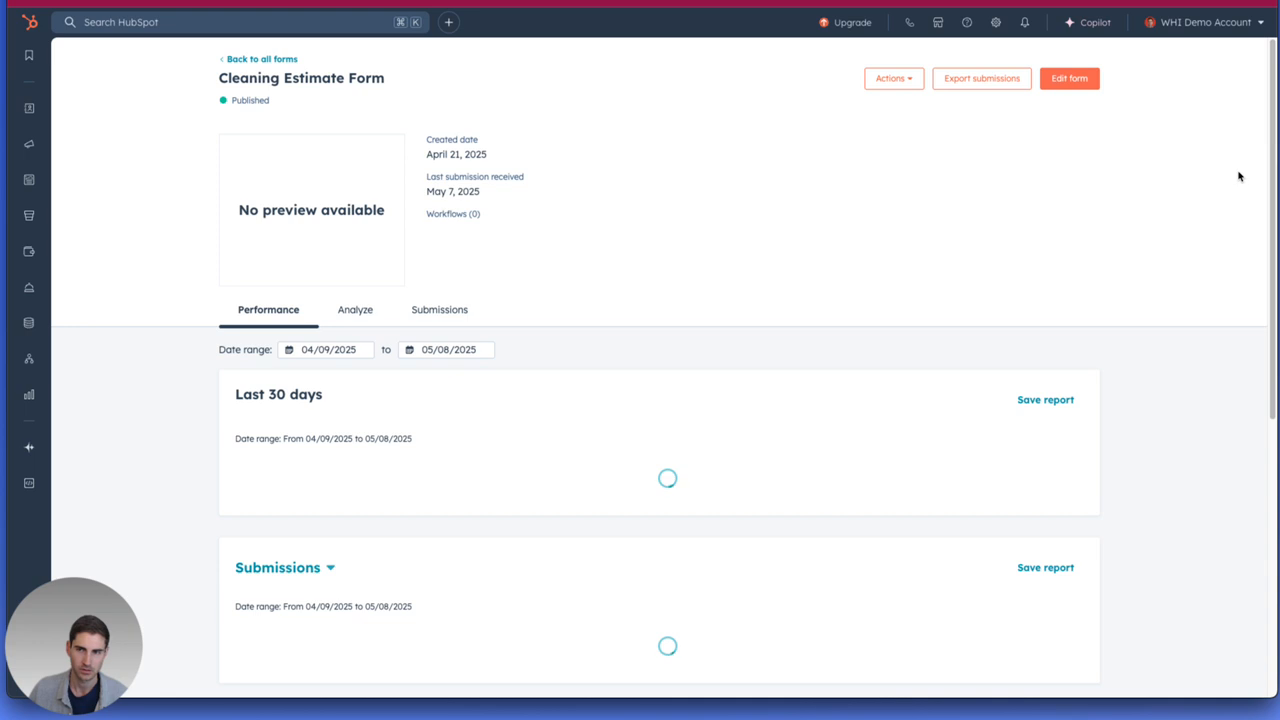
pyautogui.click(1069, 78)
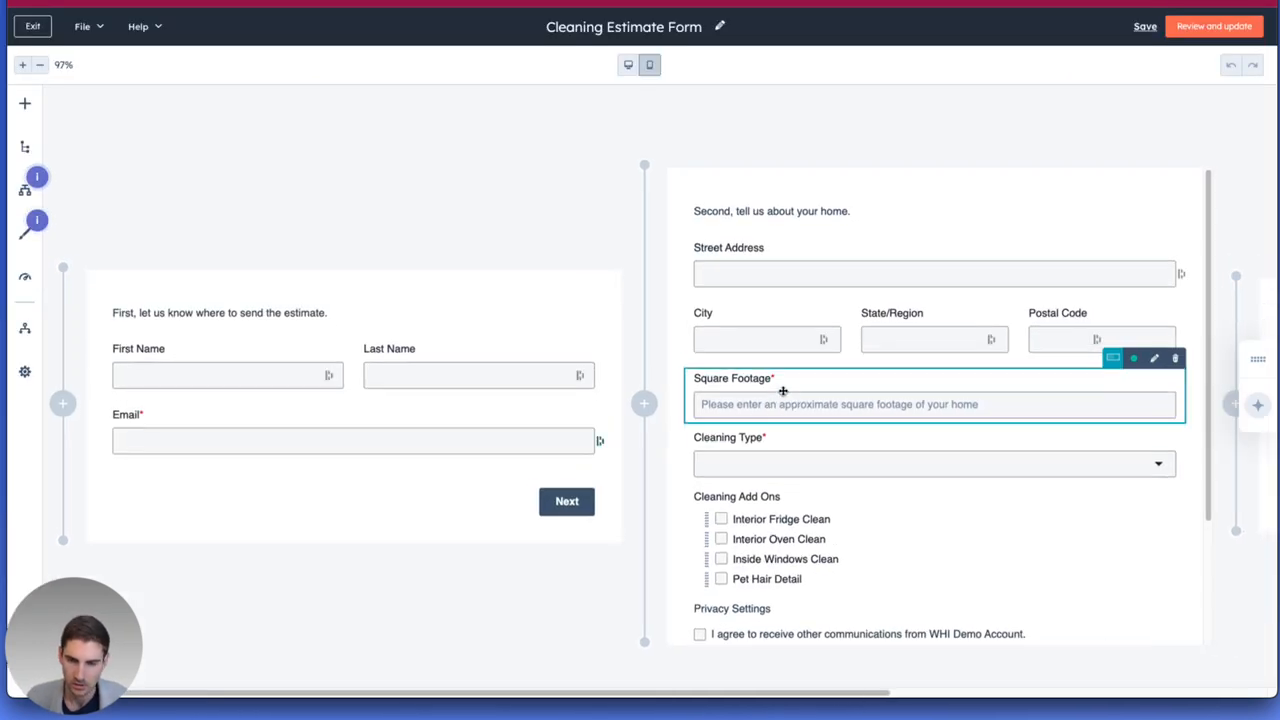
pyautogui.click(777, 472)
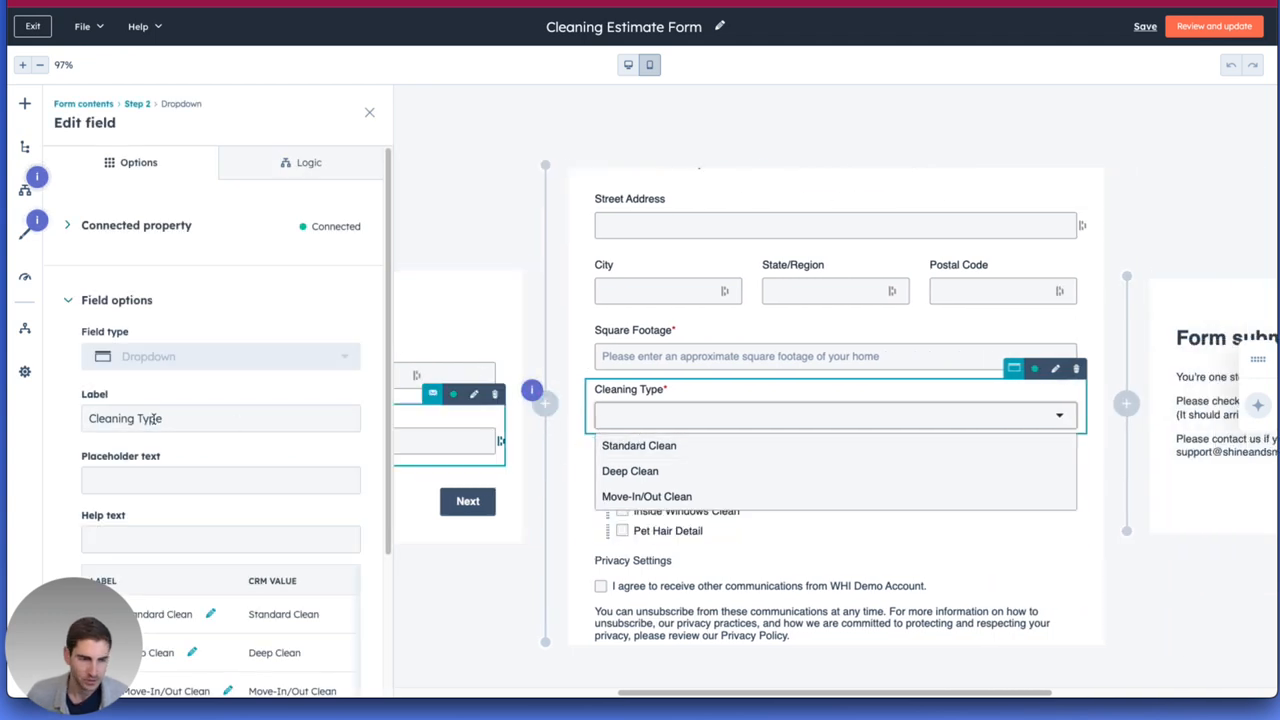
pyautogui.scroll(-3, 150, 415)
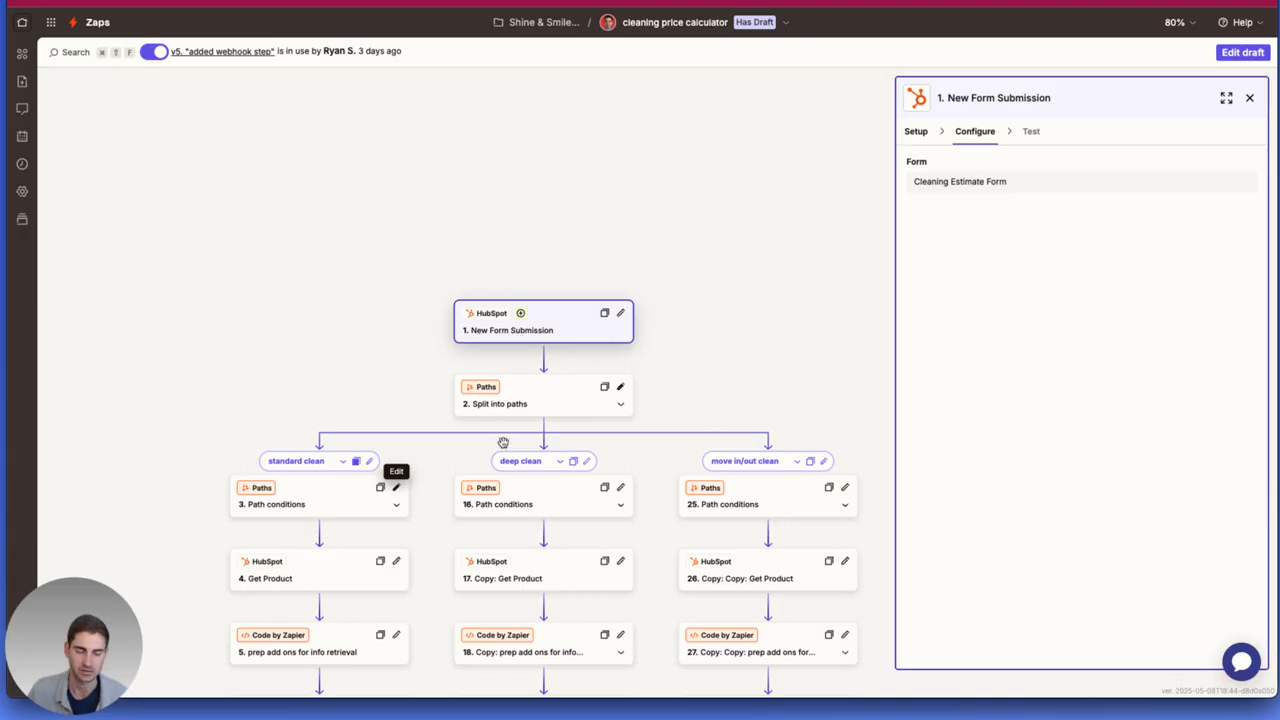
# In the cleaning price calculator zap, examine the standard clean path's condition rules and the actions that follow it.
pyautogui.click(500, 356)
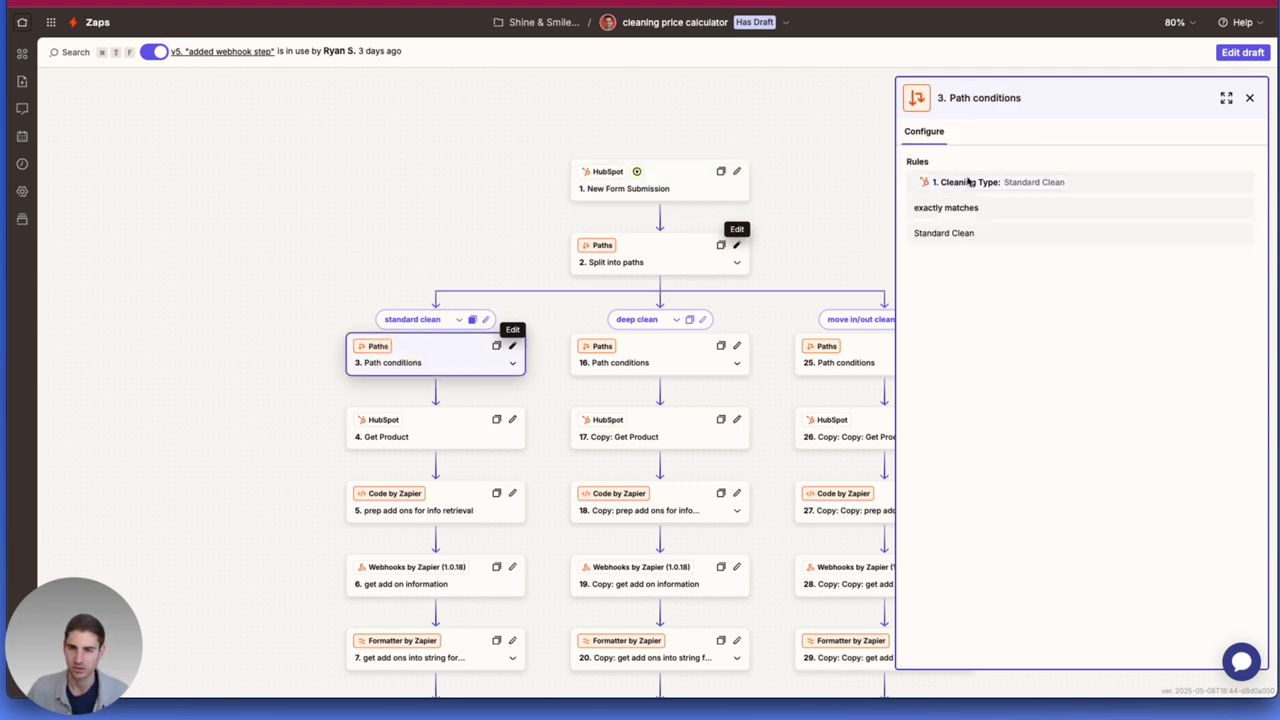
pyautogui.moveTo(924, 233); pyautogui.dragTo(989, 235)
pyautogui.click(983, 243)
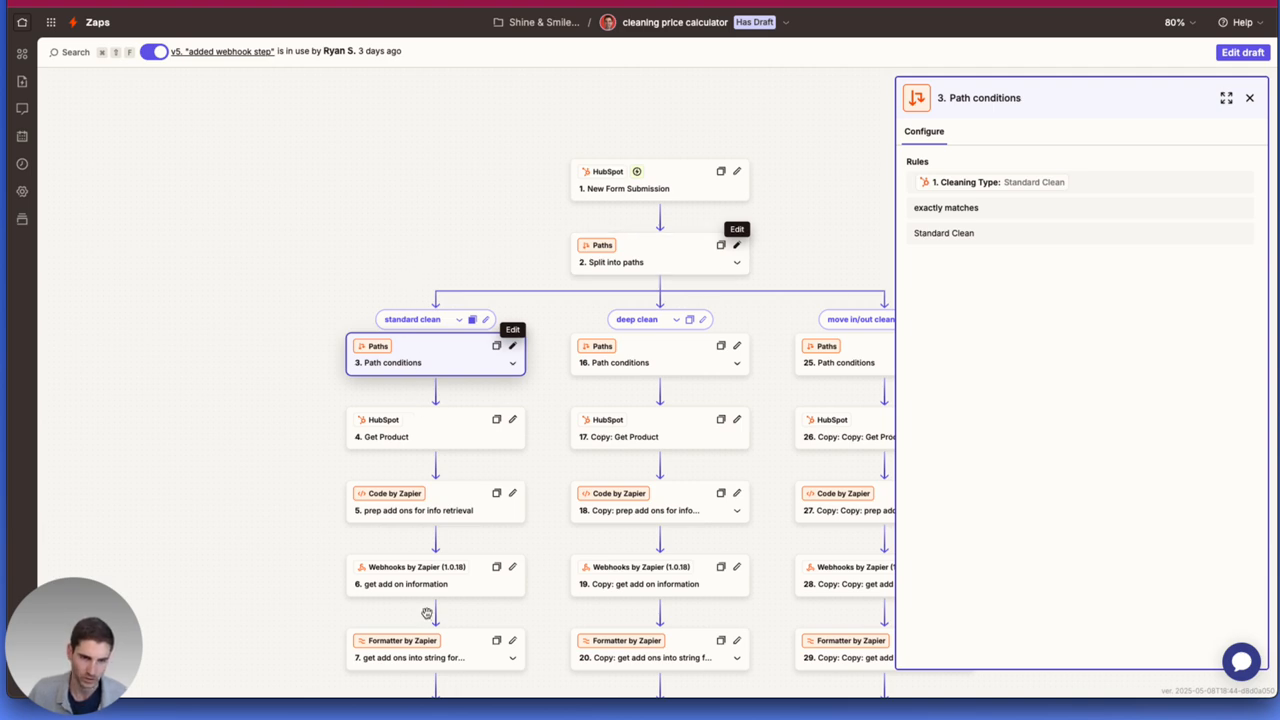
pyautogui.scroll(-1, 432, 415)
pyautogui.scroll(-1, 434, 251)
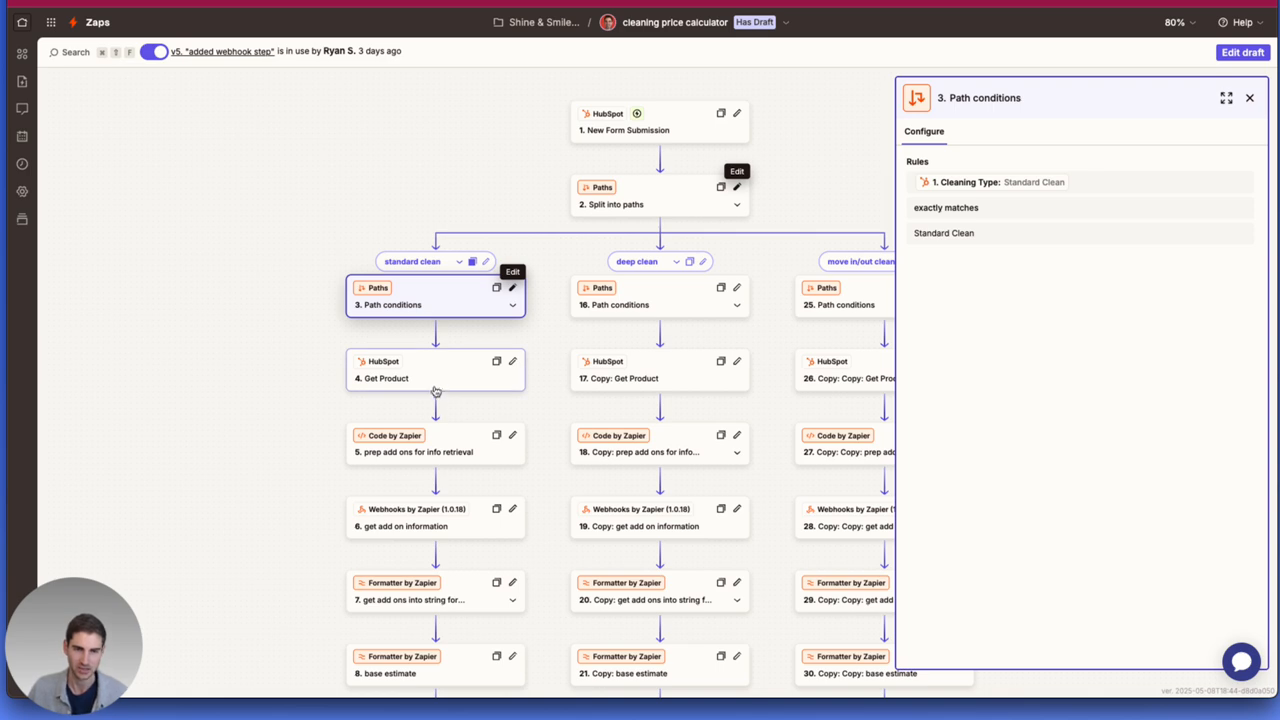
pyautogui.scroll(-3, 390, 248)
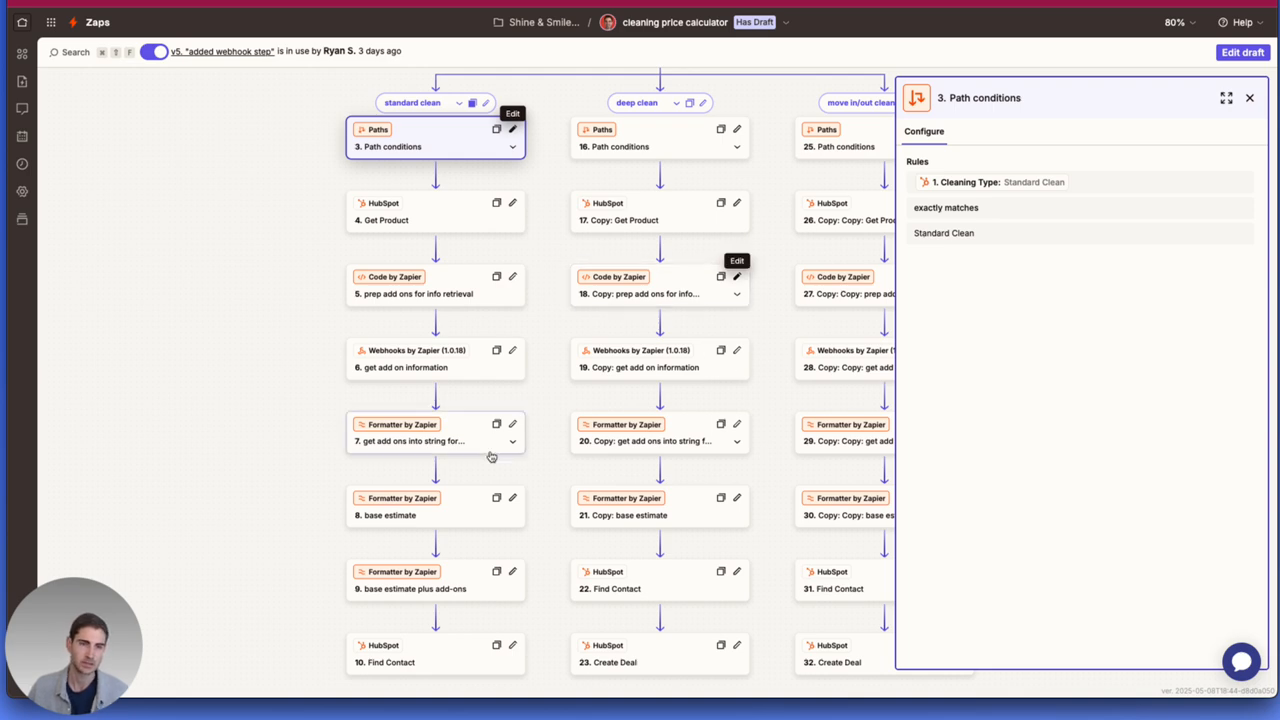
pyautogui.moveTo(267, 285); pyautogui.dragTo(263, 251)
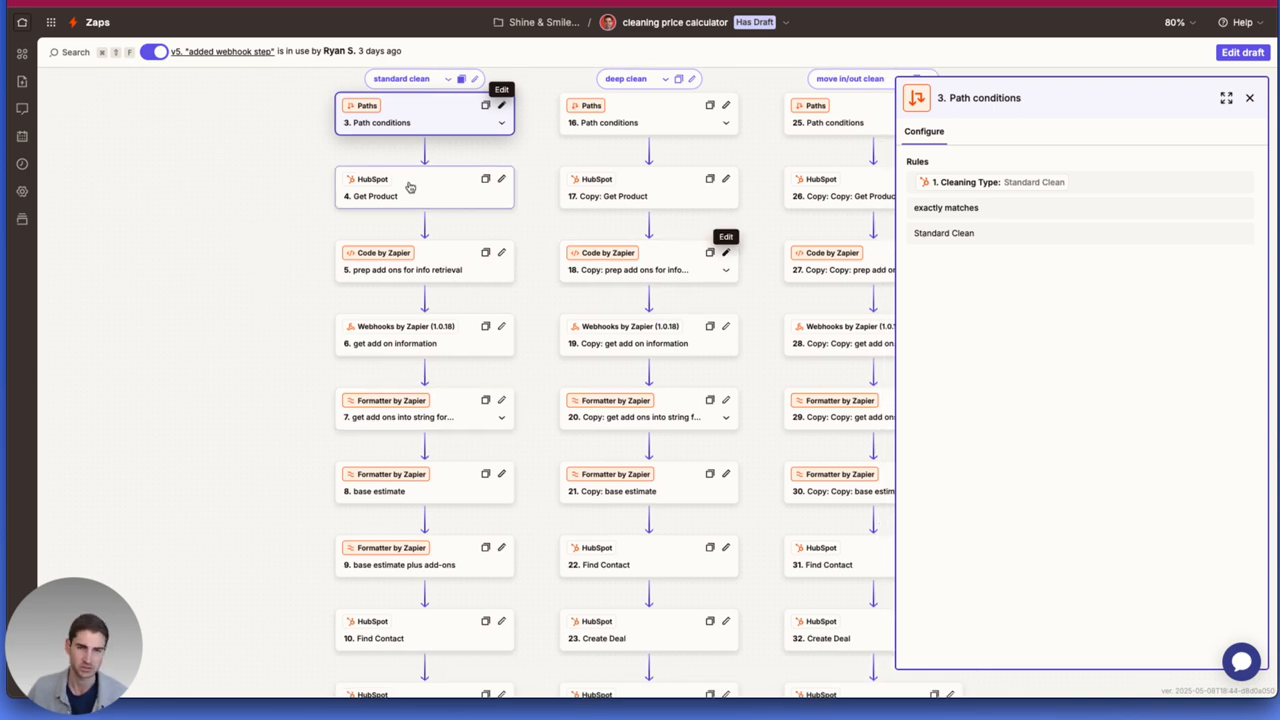
# Examine the standard clean path's Get Product step, reviewing its setup and opening its product configuration in the zap's draft.
pyautogui.click(409, 187)
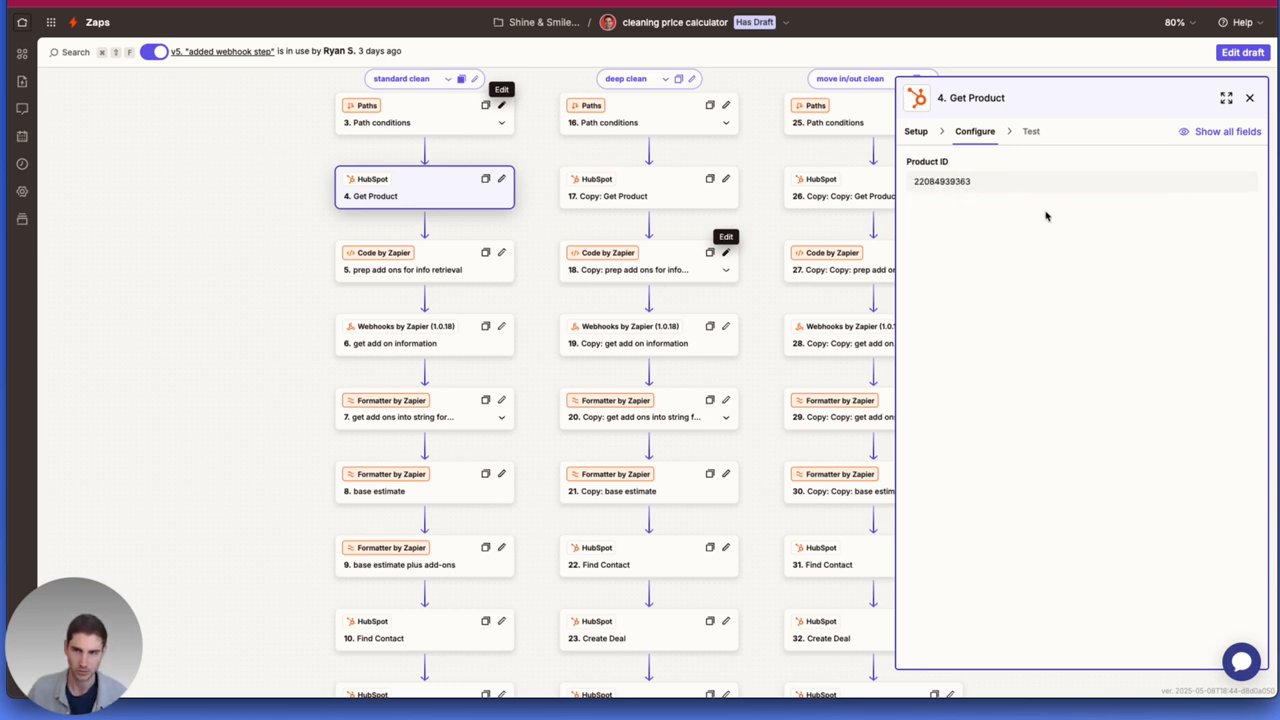
pyautogui.click(916, 133)
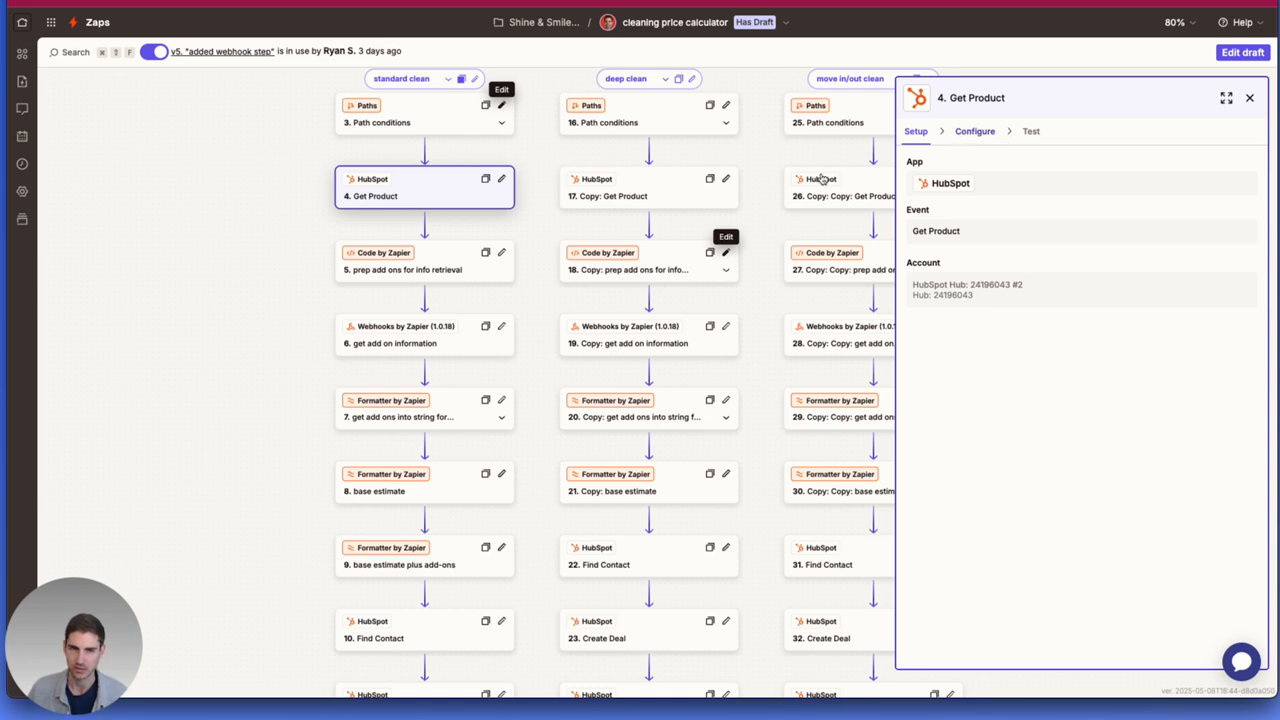
pyautogui.scroll(3, 663, 231)
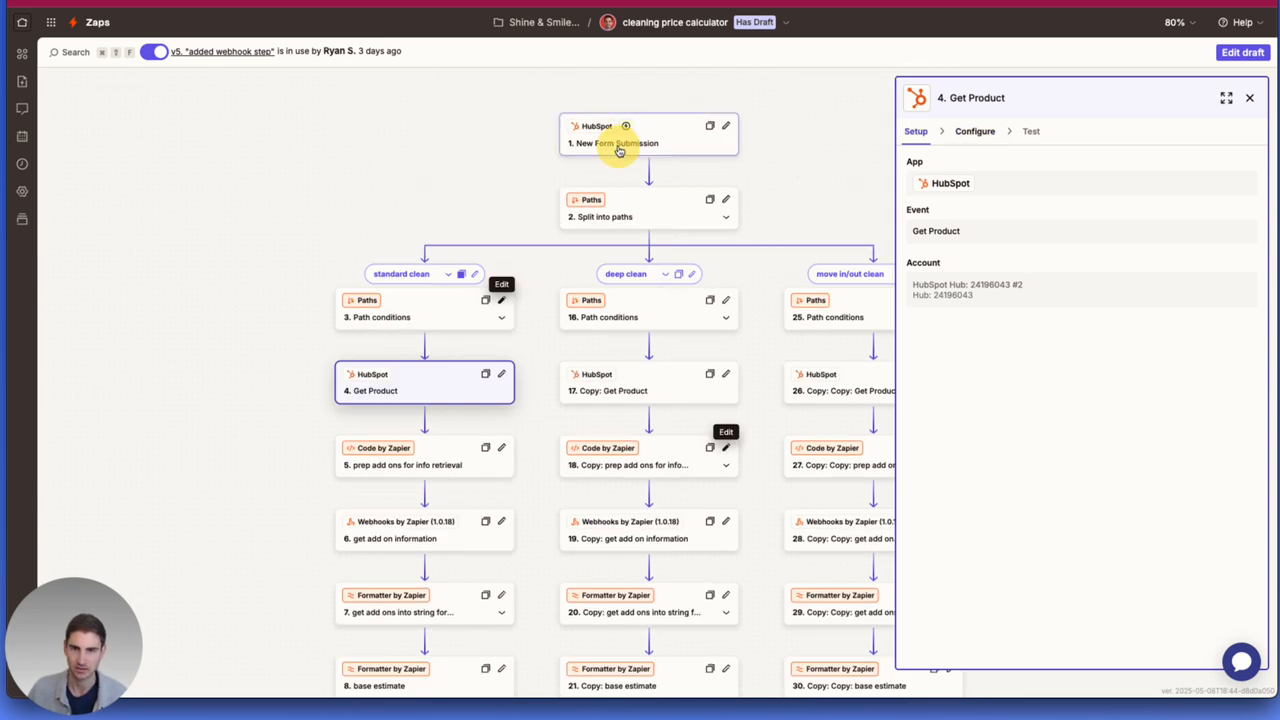
pyautogui.click(619, 150)
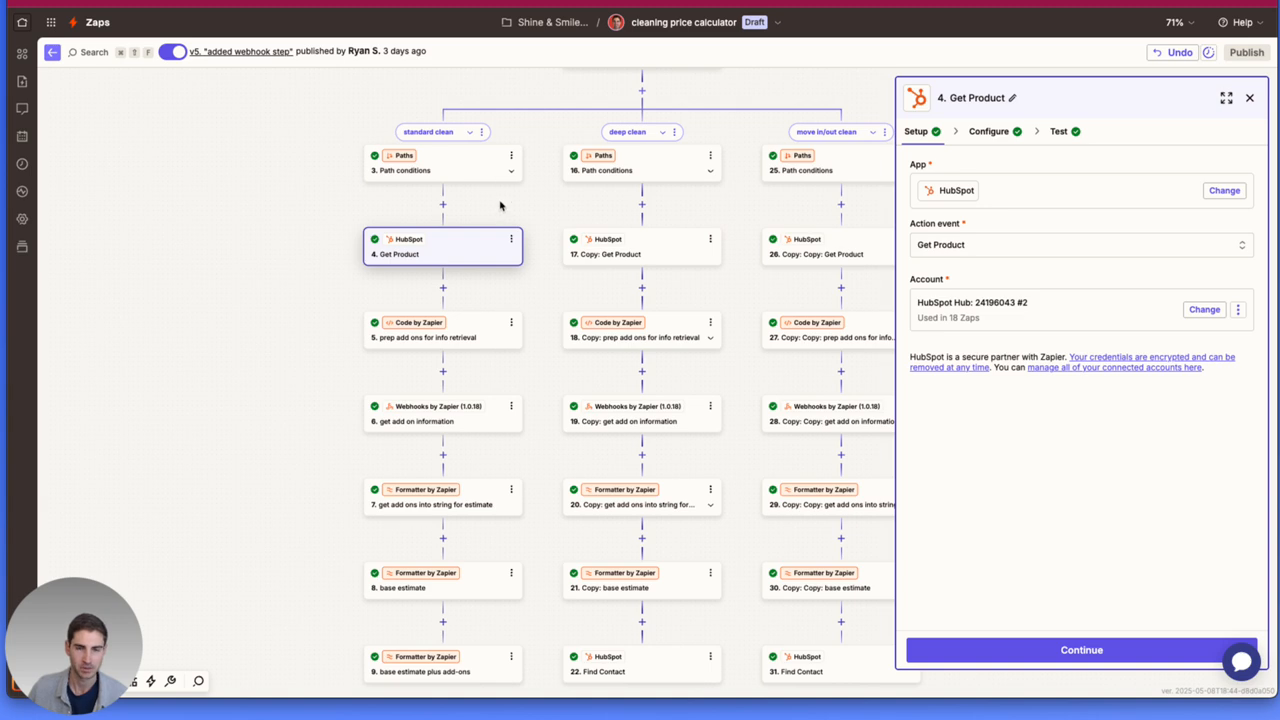
pyautogui.click(978, 136)
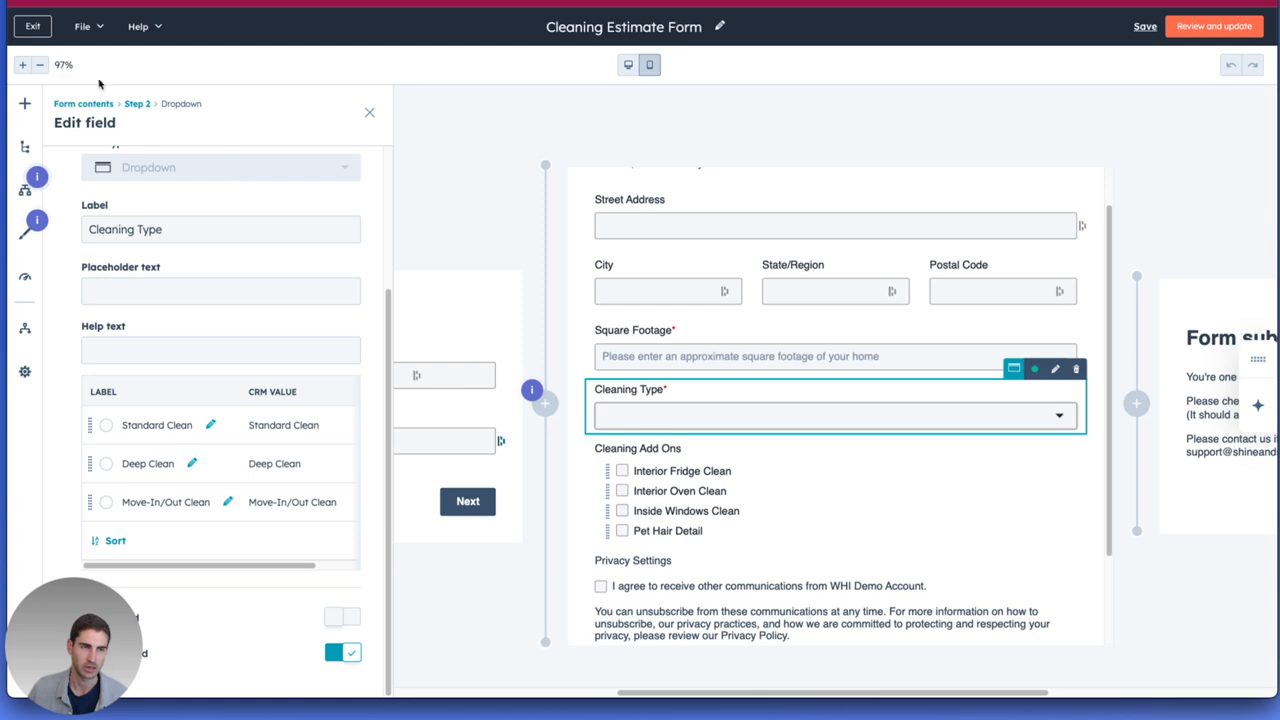
# Exit the Cleaning Estimate Form editor, open HubSpot's product library and highlight the Standard Clean product's record ID.
pyautogui.click(33, 26)
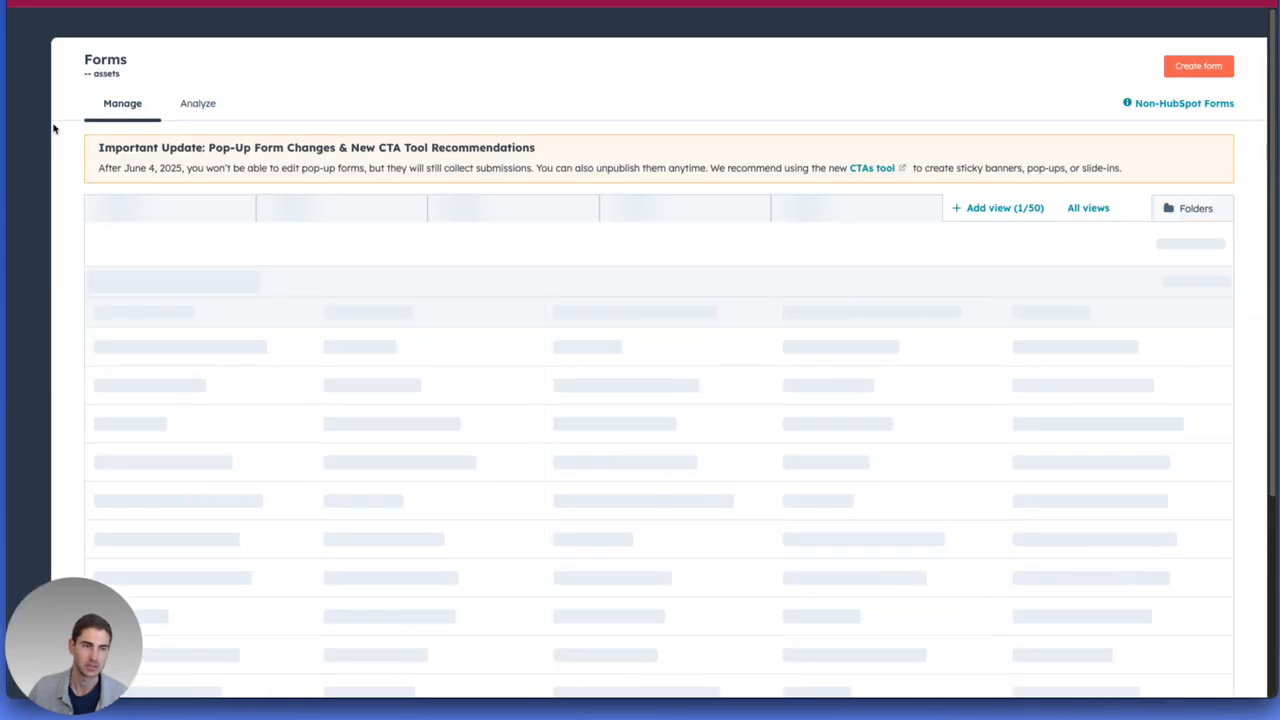
pyautogui.moveTo(28, 257)
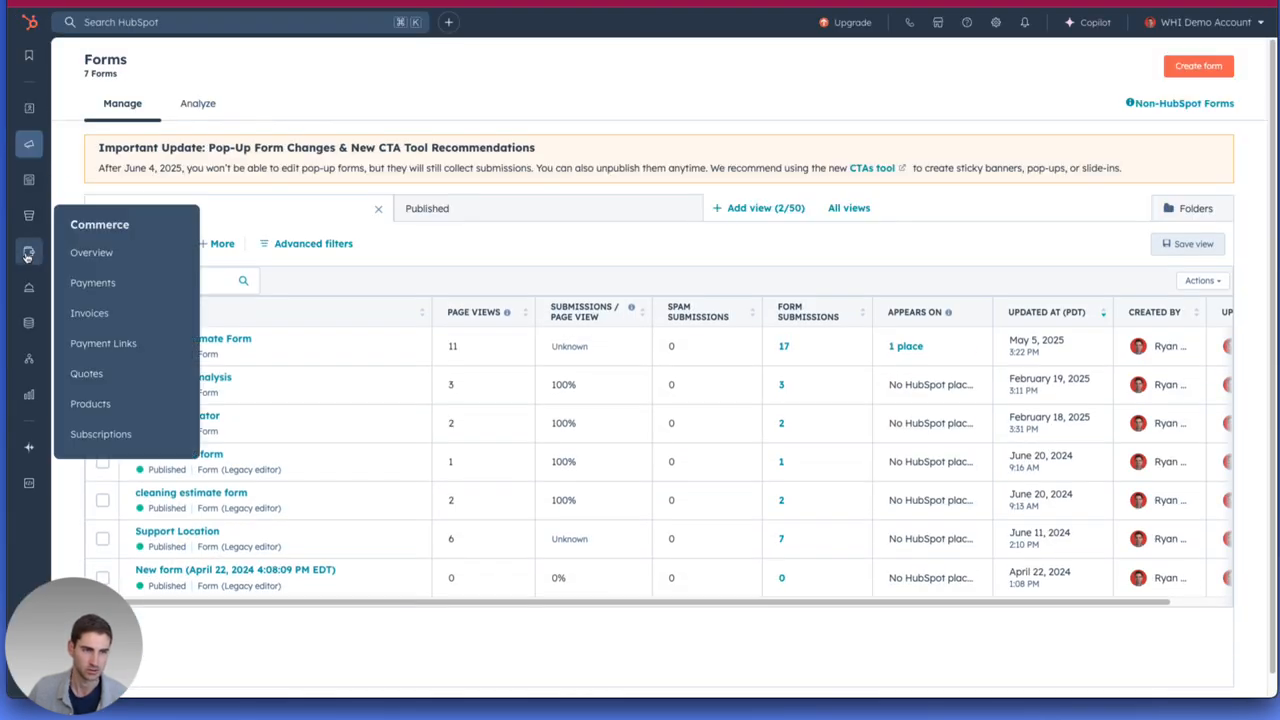
pyautogui.click(114, 403)
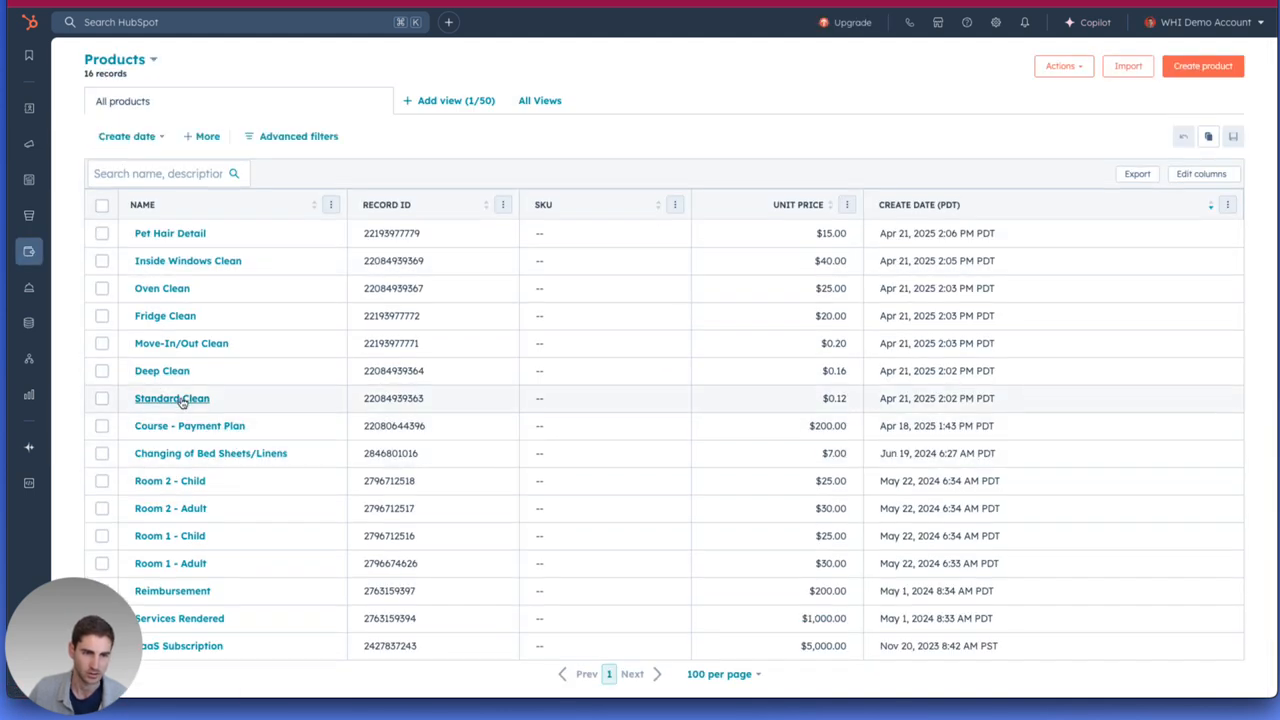
pyautogui.moveTo(430, 403); pyautogui.dragTo(371, 400)
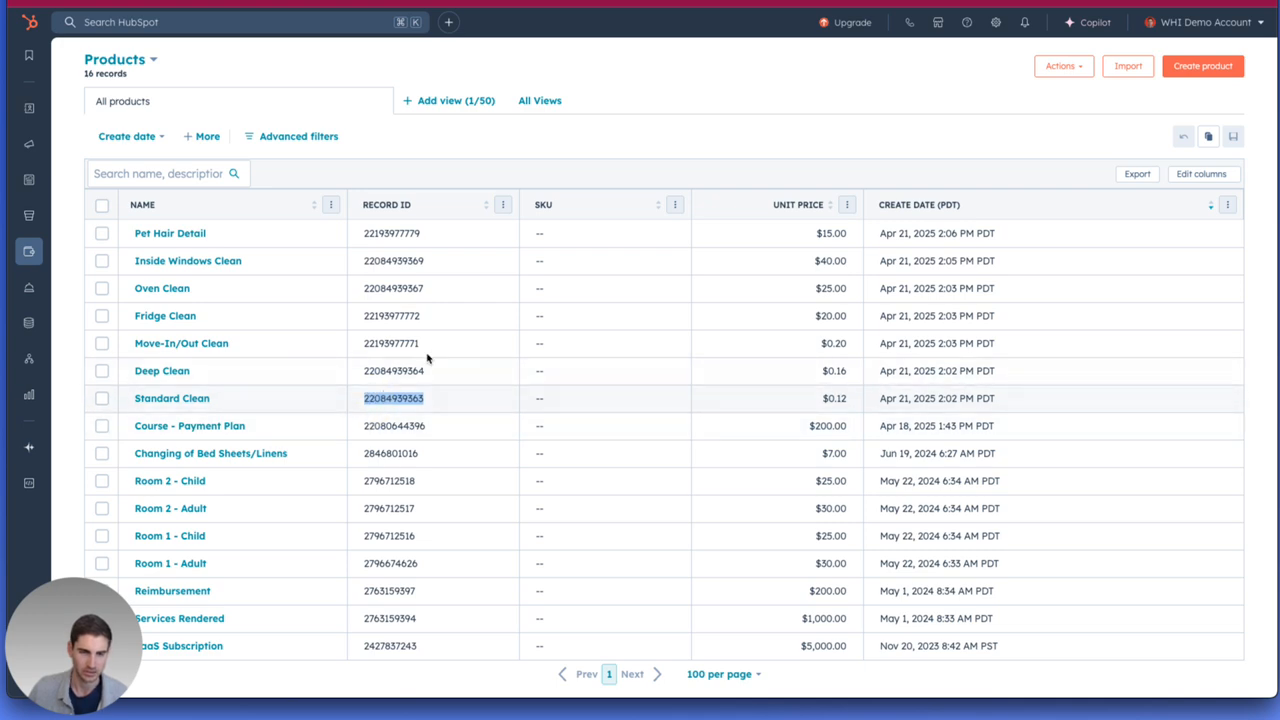
# Compare the Product ID in Zapier's Get Product step with HubSpot's product list and open the Standard Clean product record.
pyautogui.click(480, 3)
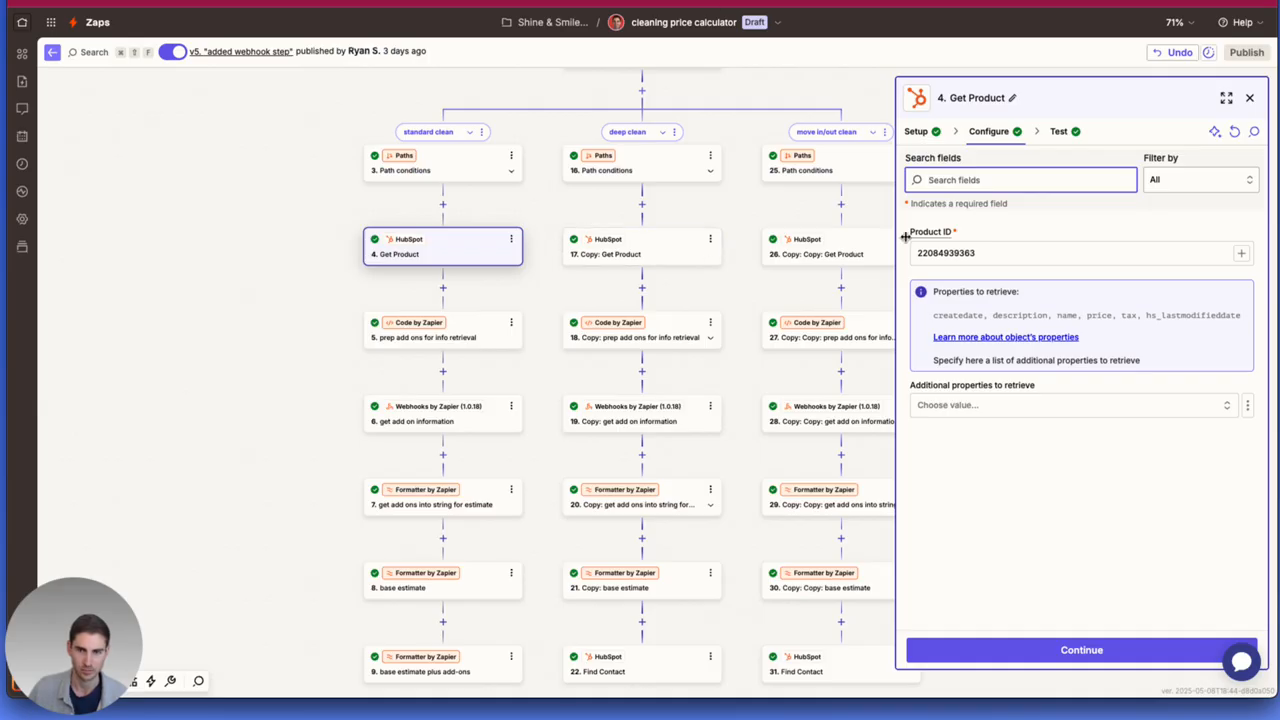
pyautogui.doubleClick(942, 252)
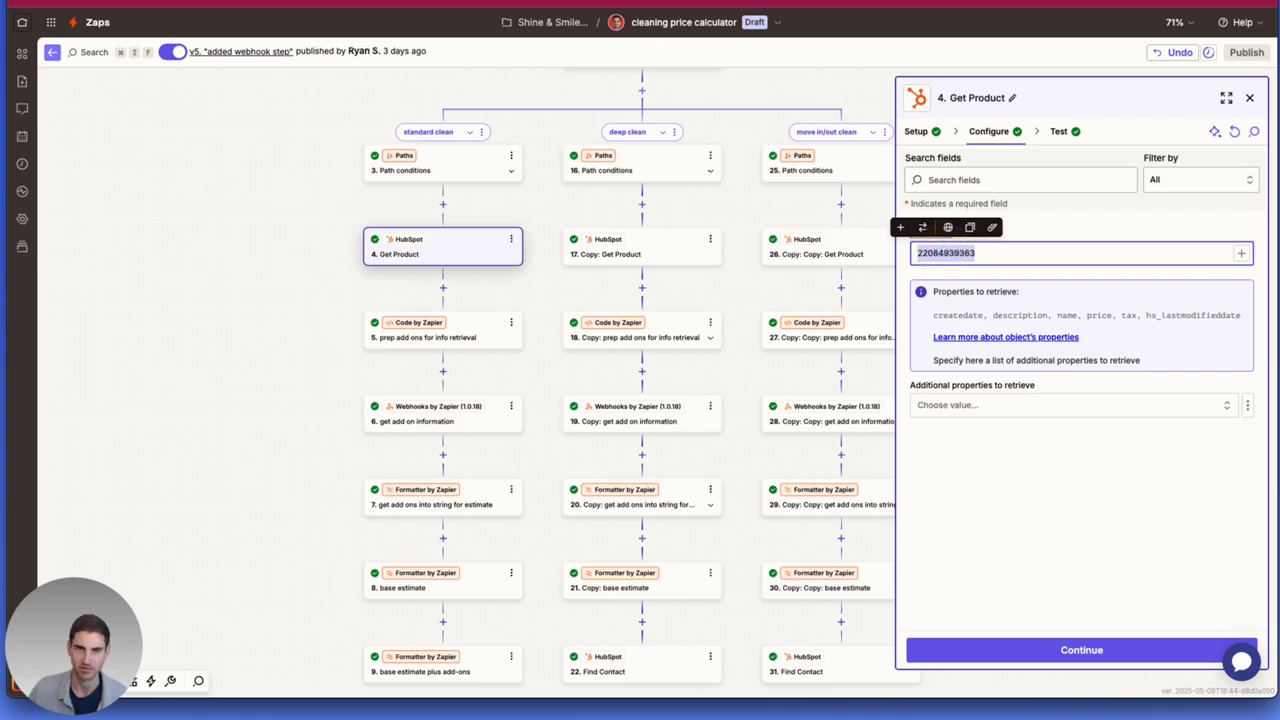
pyautogui.click(490, 3)
pyautogui.click(178, 399)
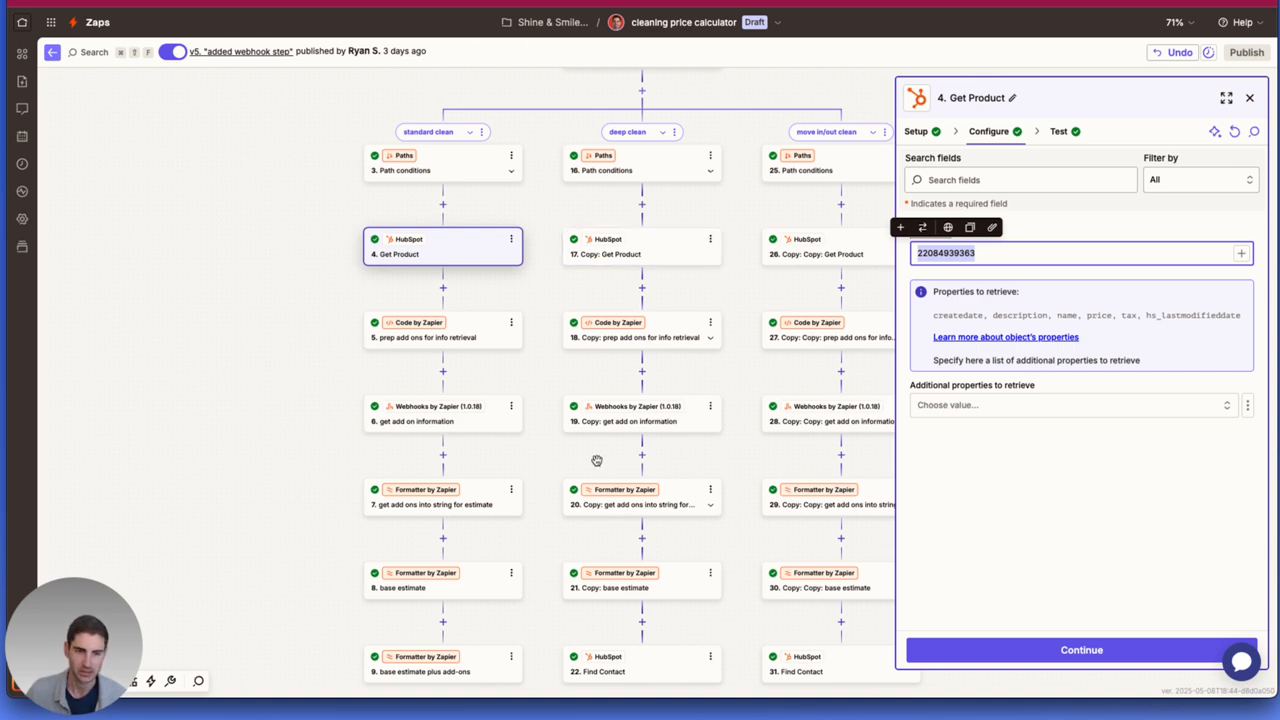
# Examine the "prep add ons for info retrieval" code step and the Cleaning Add Ons field's CRM values in HubSpot's Cleaning Estimate Form.
pyautogui.click(450, 340)
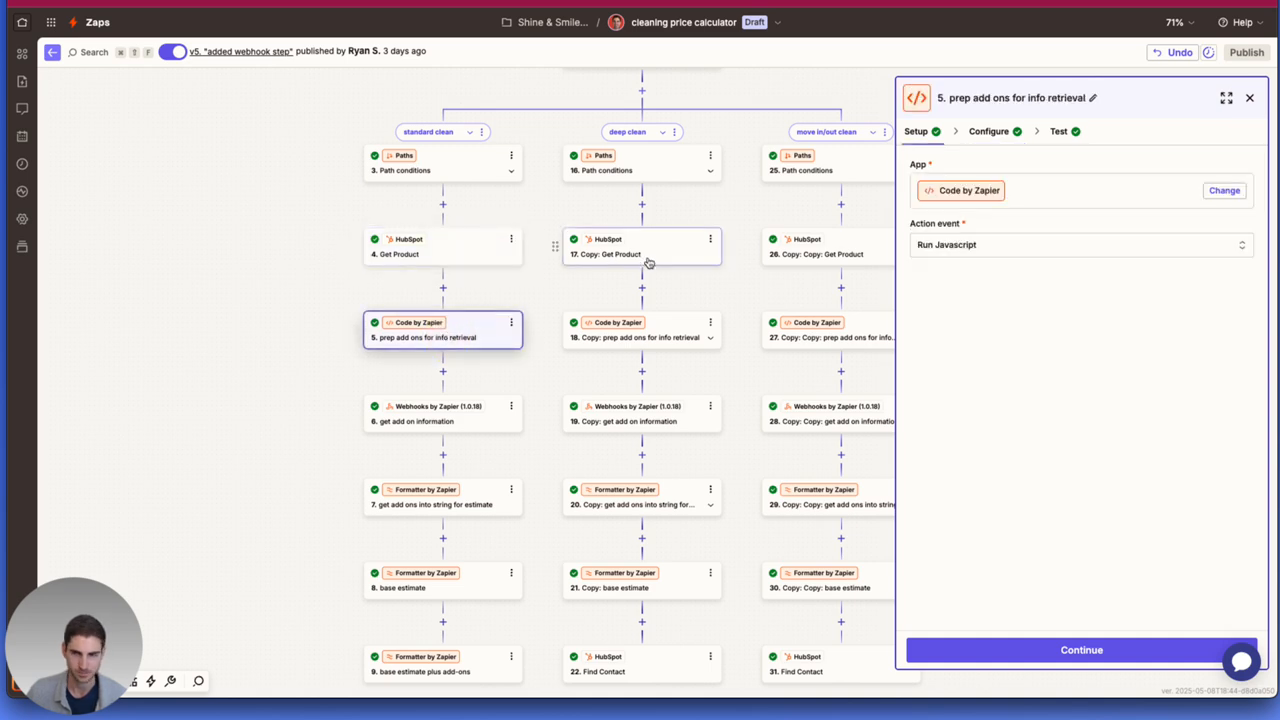
pyautogui.click(987, 131)
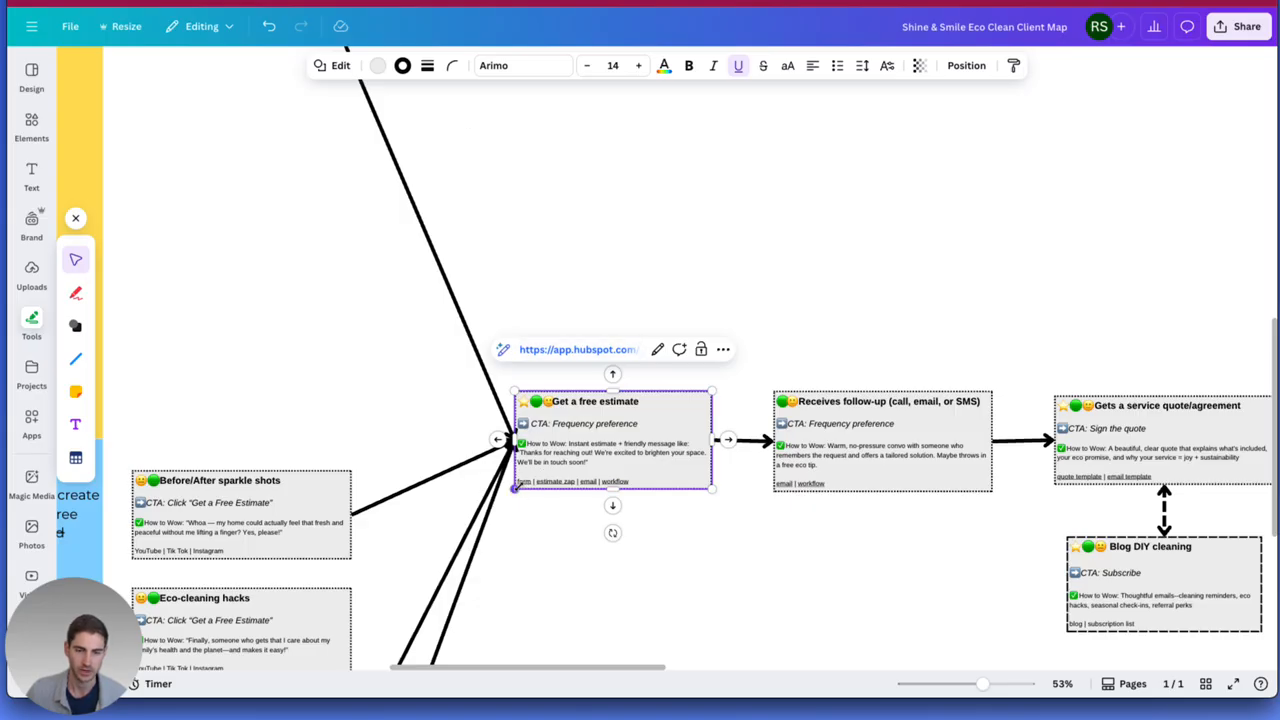
pyautogui.click(538, 349)
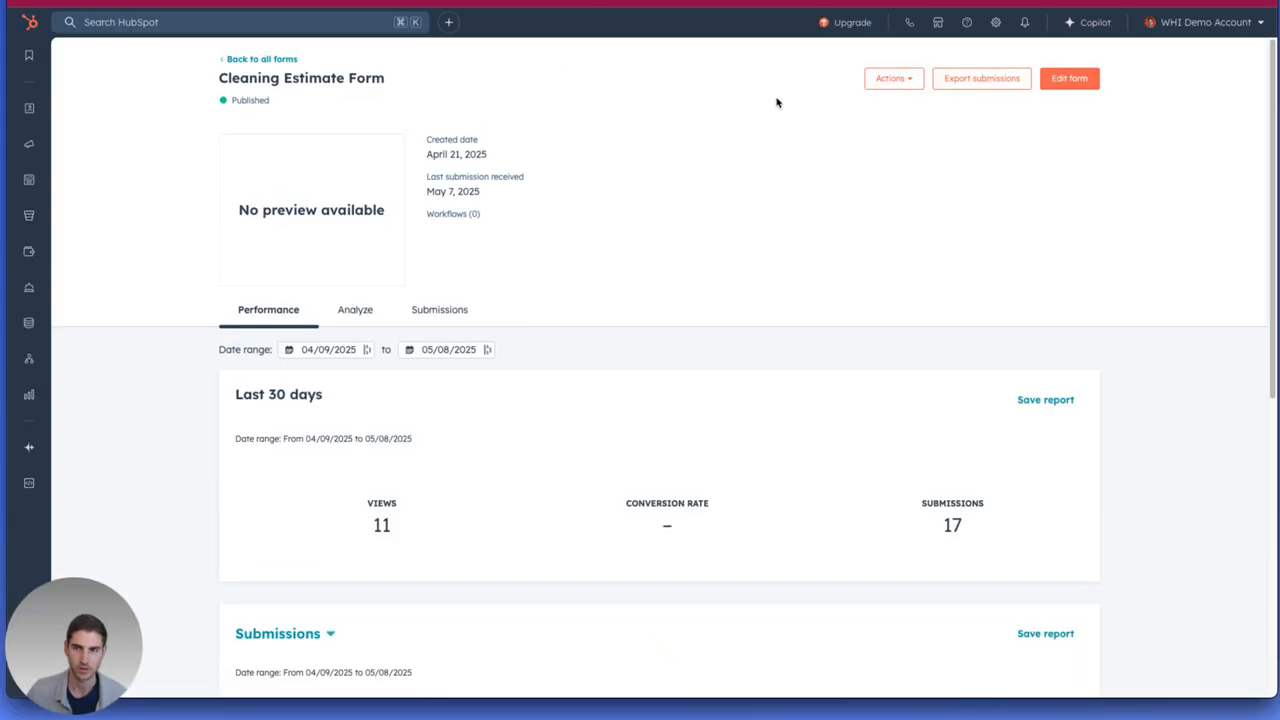
pyautogui.click(1058, 76)
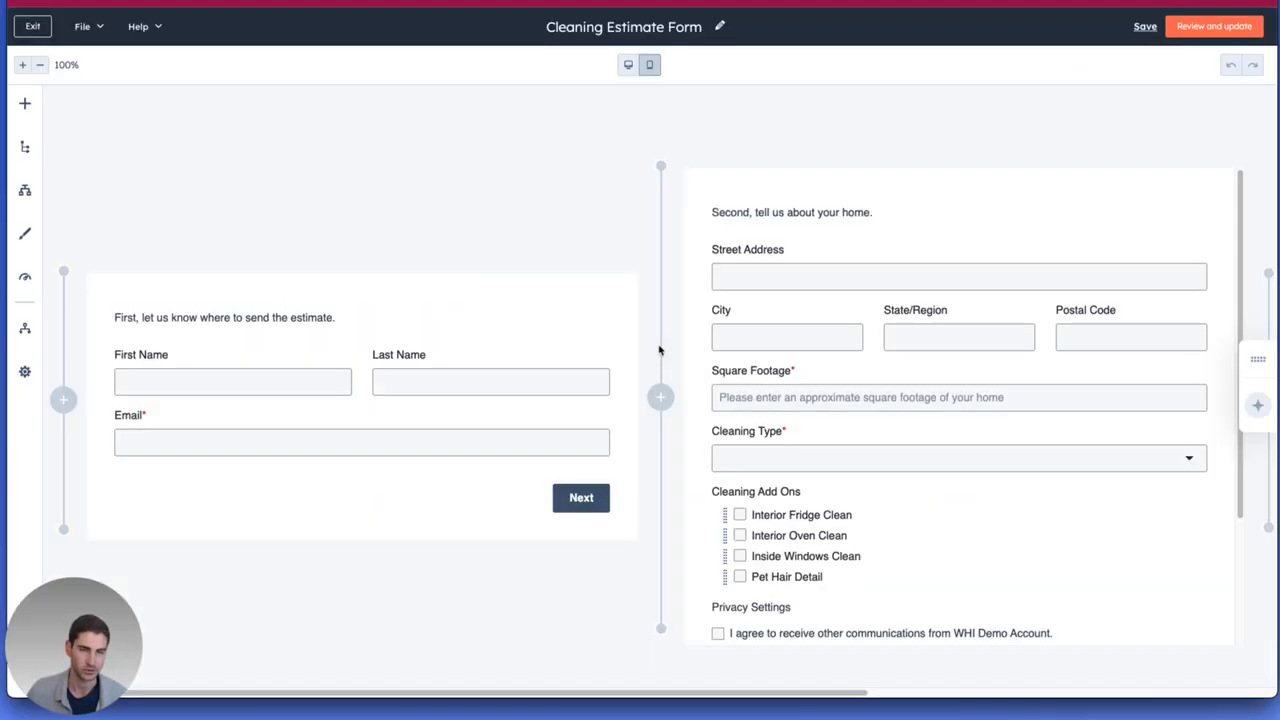
pyautogui.doubleClick(826, 507)
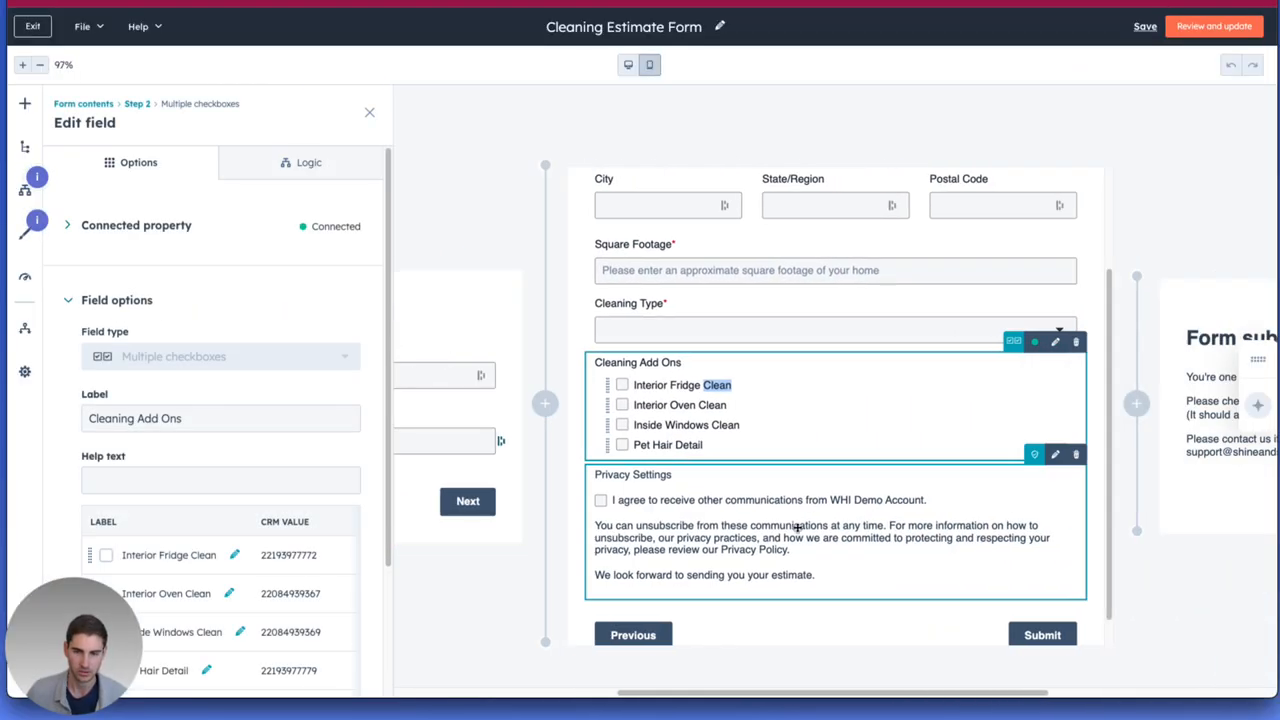
pyautogui.scroll(-3, 138, 386)
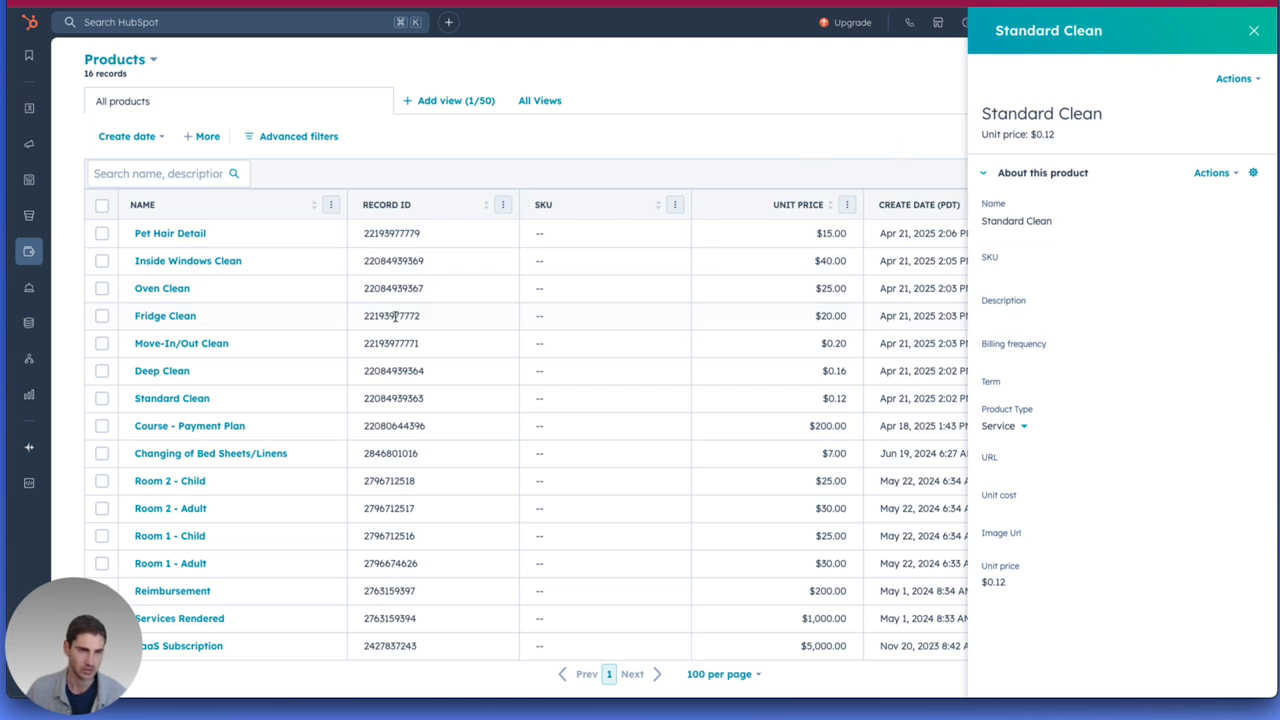
# In HubSpot's product library, close the Standard Clean record and view the Fridge Clean product's details.
pyautogui.click(1254, 31)
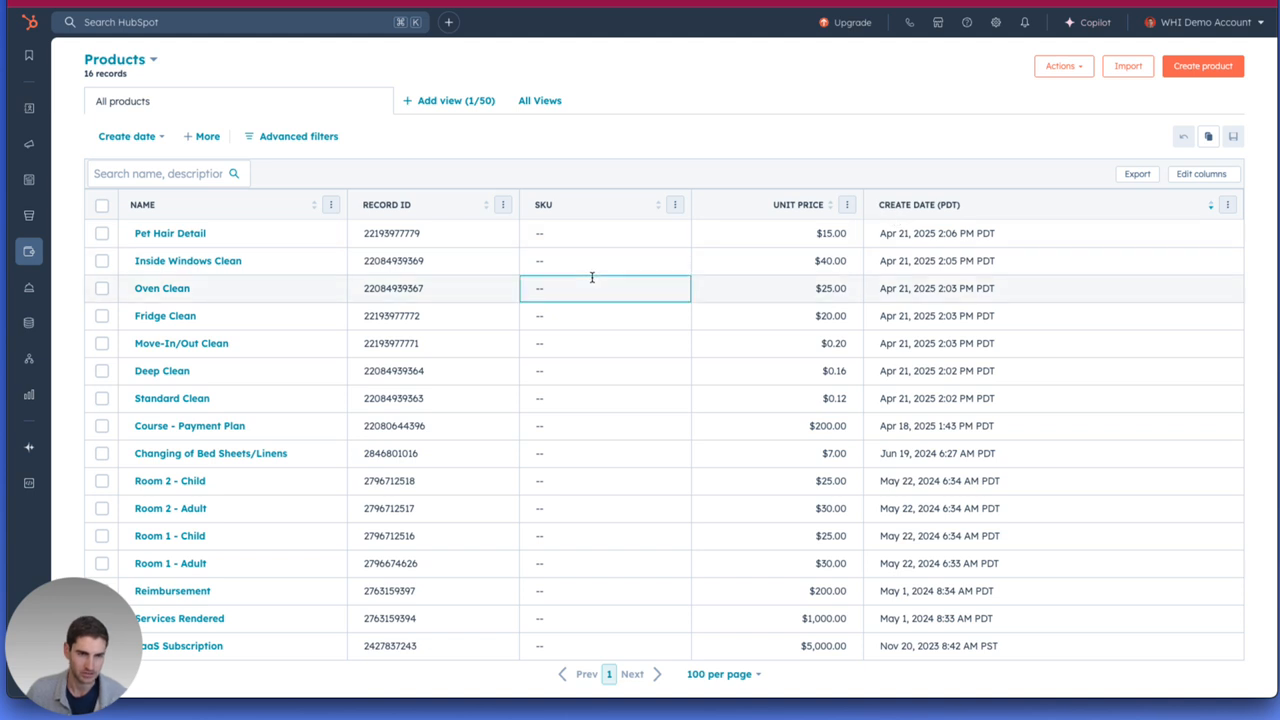
pyautogui.click(165, 317)
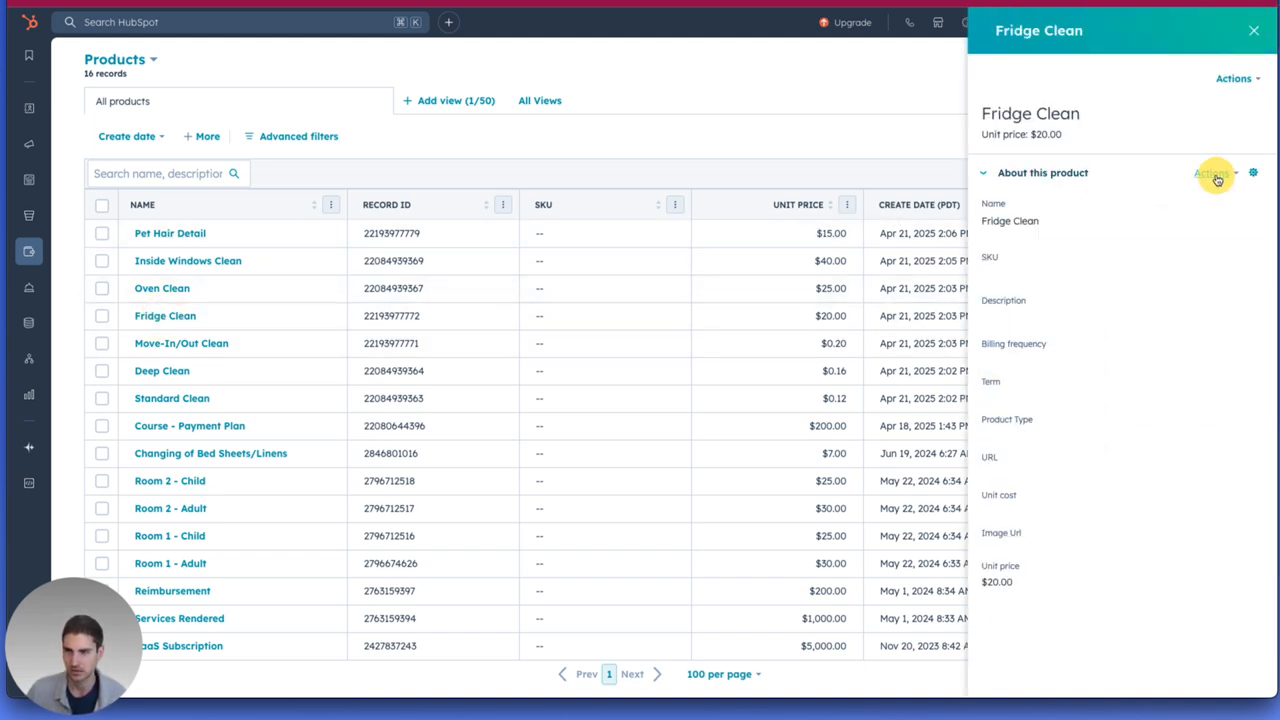
pyautogui.click(1212, 174)
pyautogui.click(1253, 31)
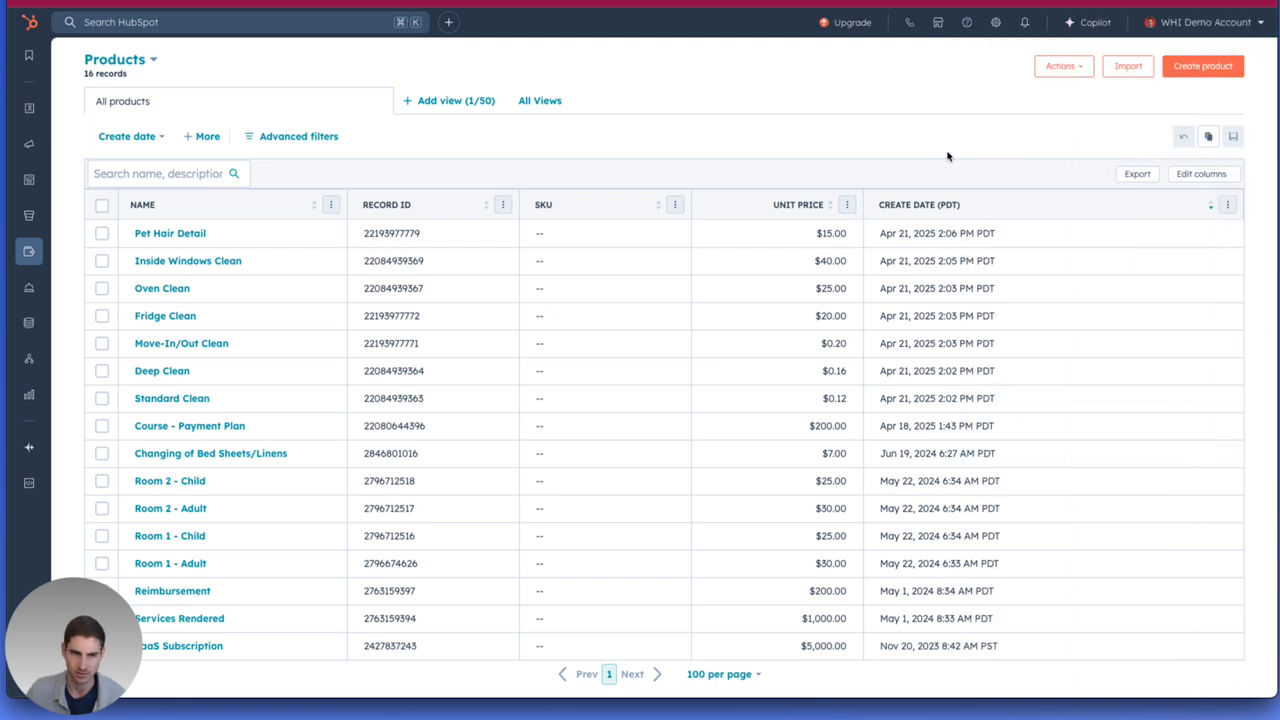
# Review the product table's column choices, including Record ID, and leave the selection without applying changes.
pyautogui.click(1201, 174)
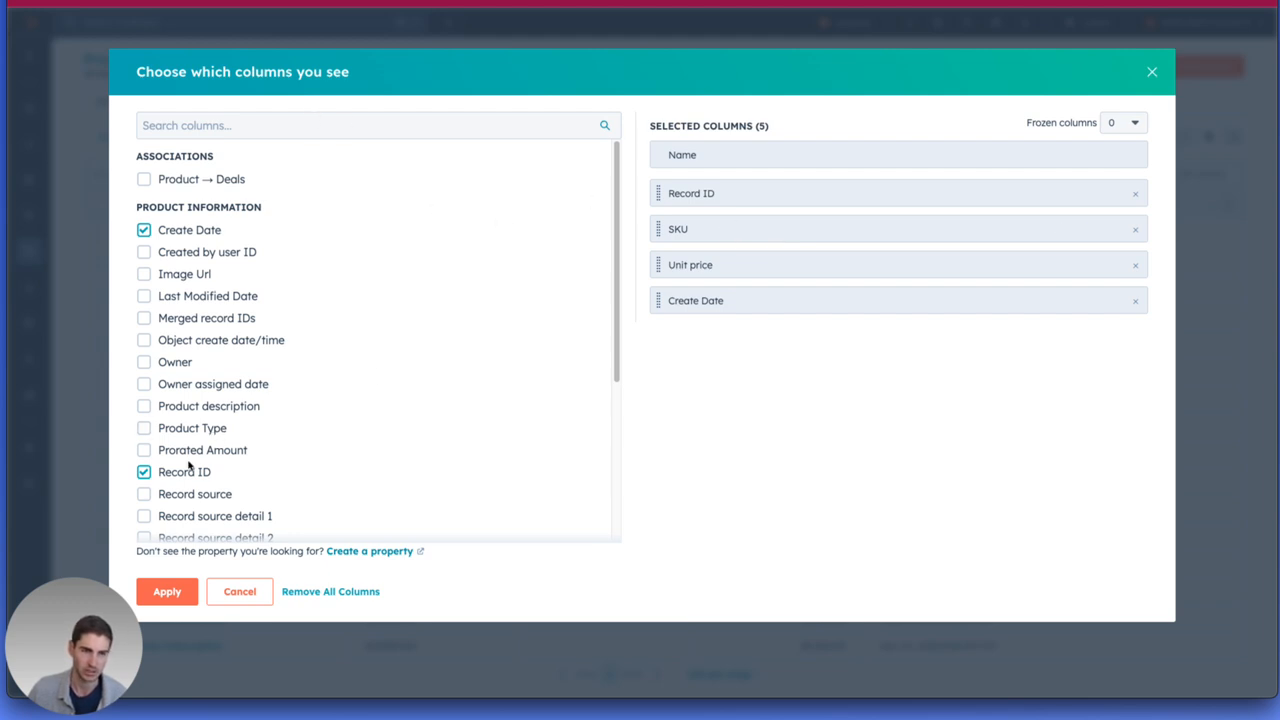
pyautogui.moveTo(656, 184)
pyautogui.mouseDown()
pyautogui.moveTo(660, 155)
pyautogui.moveTo(665, 192)
pyautogui.mouseUp()
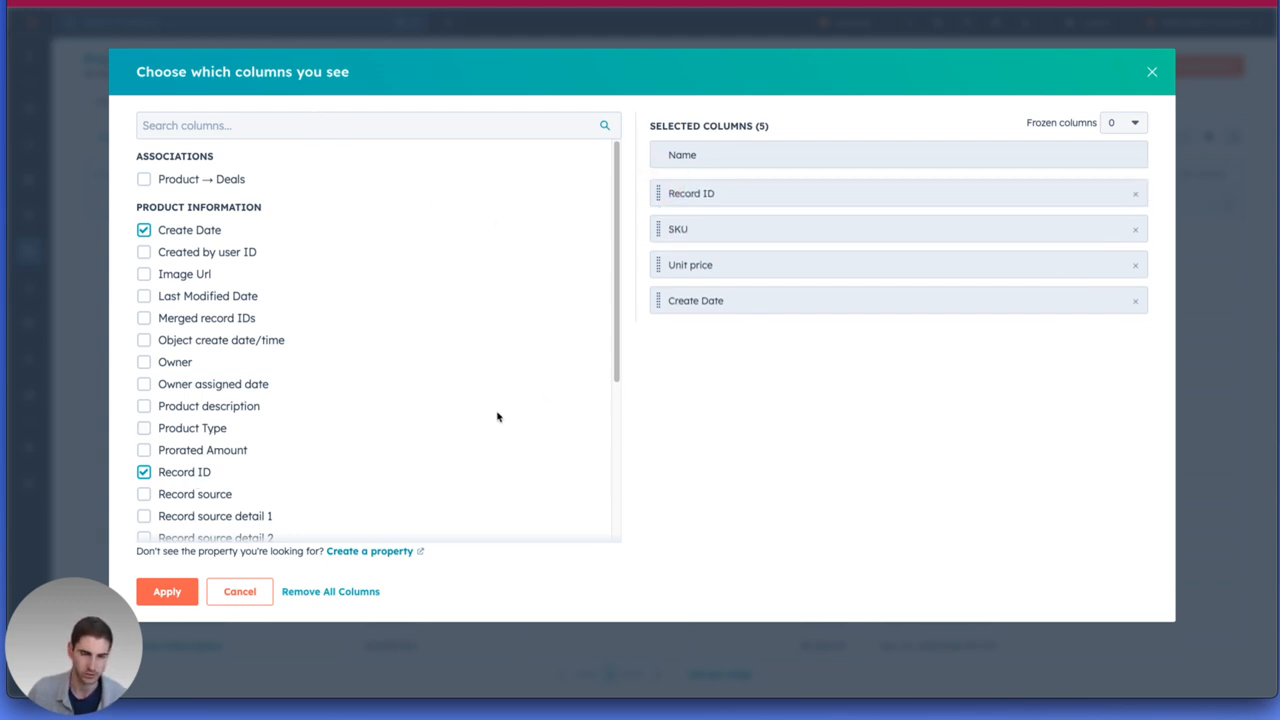
pyautogui.click(238, 592)
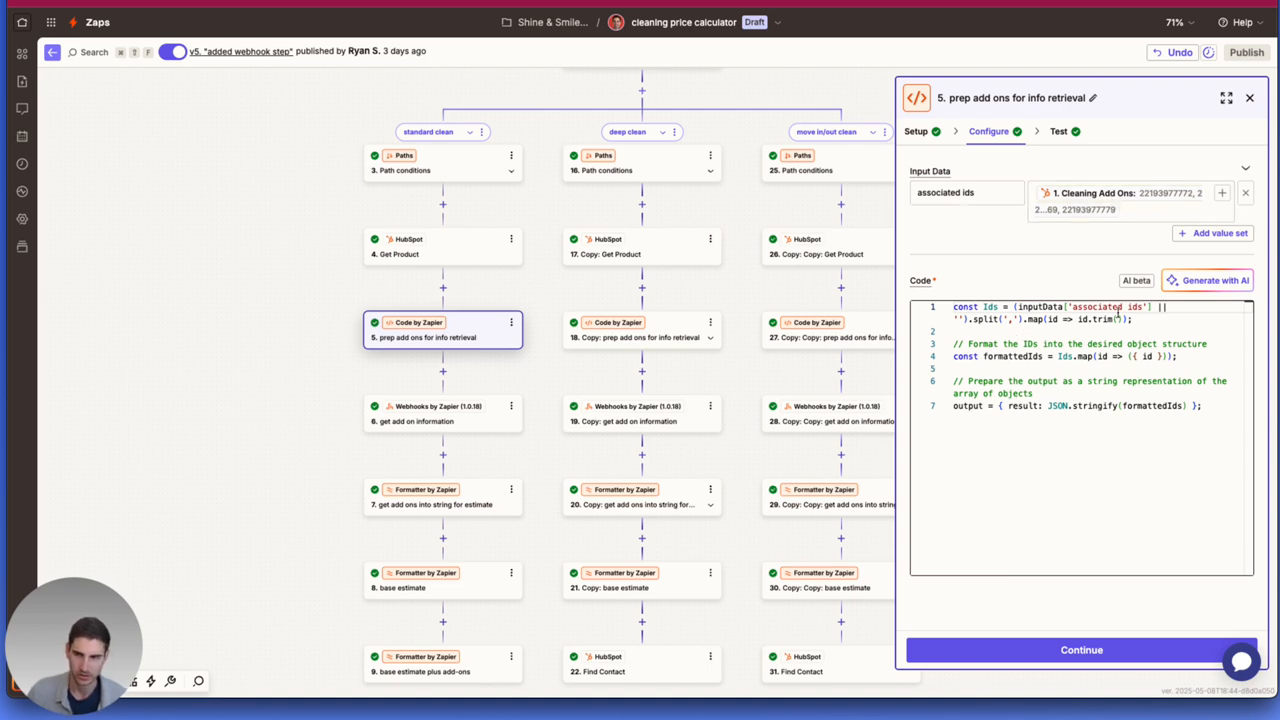
# In Zapier, examine the configurations of the "get add on information" webhook and the "get add ons into string for estimate" formatter.
pyautogui.click(428, 417)
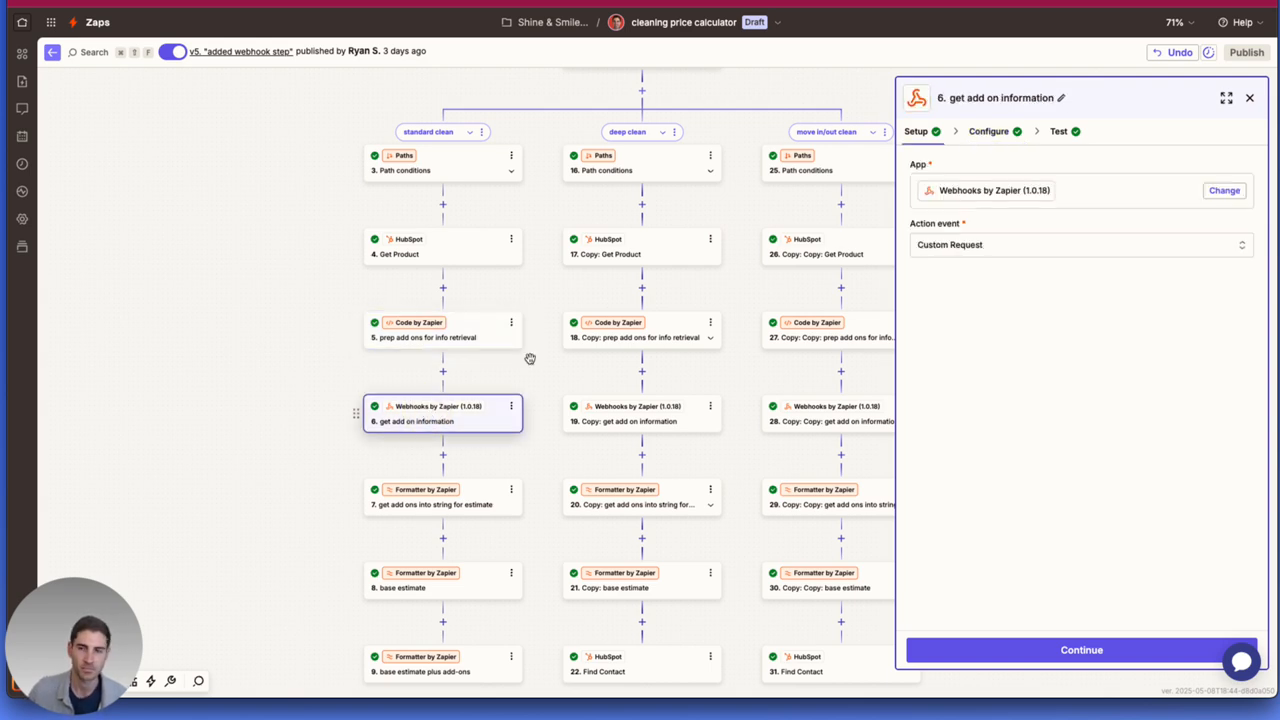
pyautogui.click(995, 132)
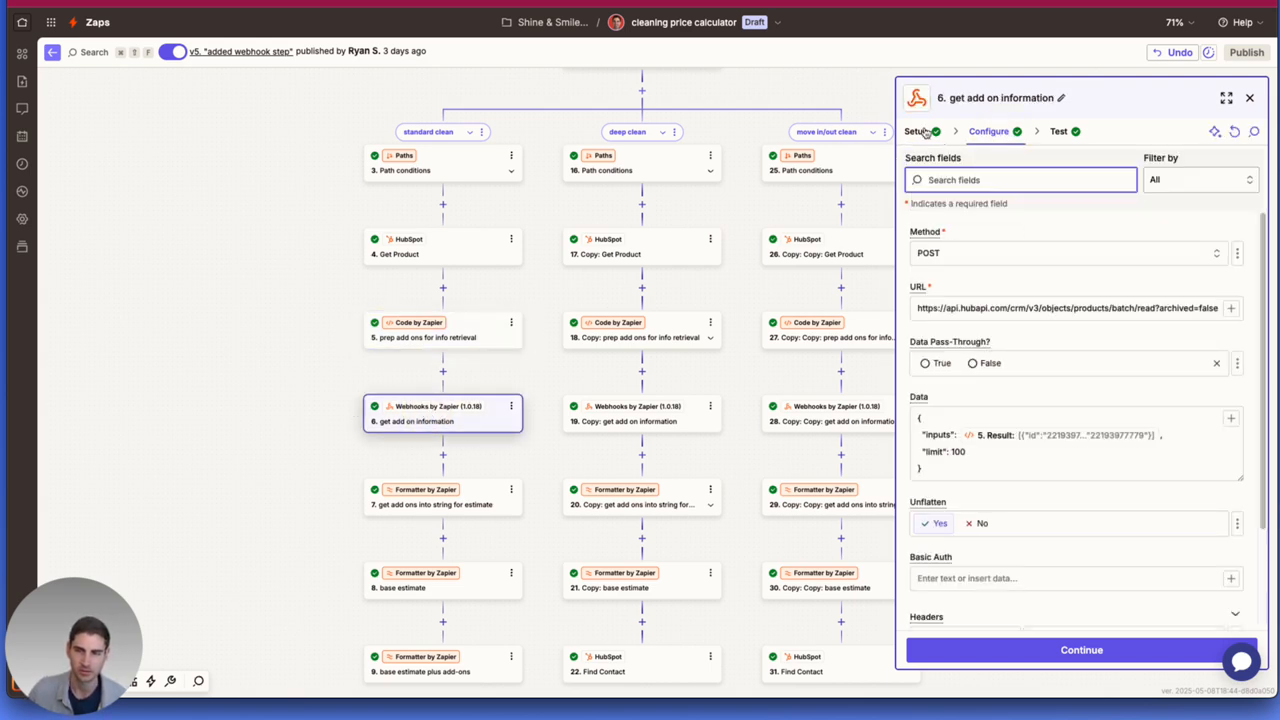
pyautogui.scroll(-1, 1067, 246)
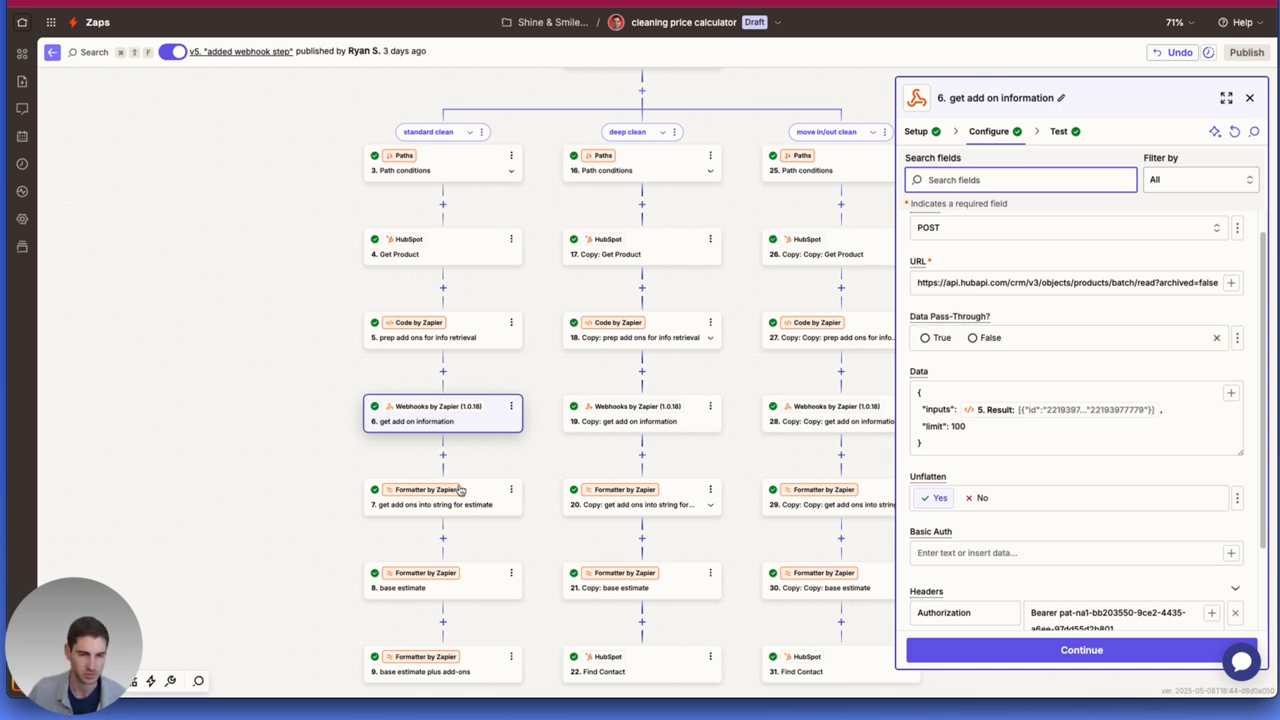
pyautogui.click(432, 507)
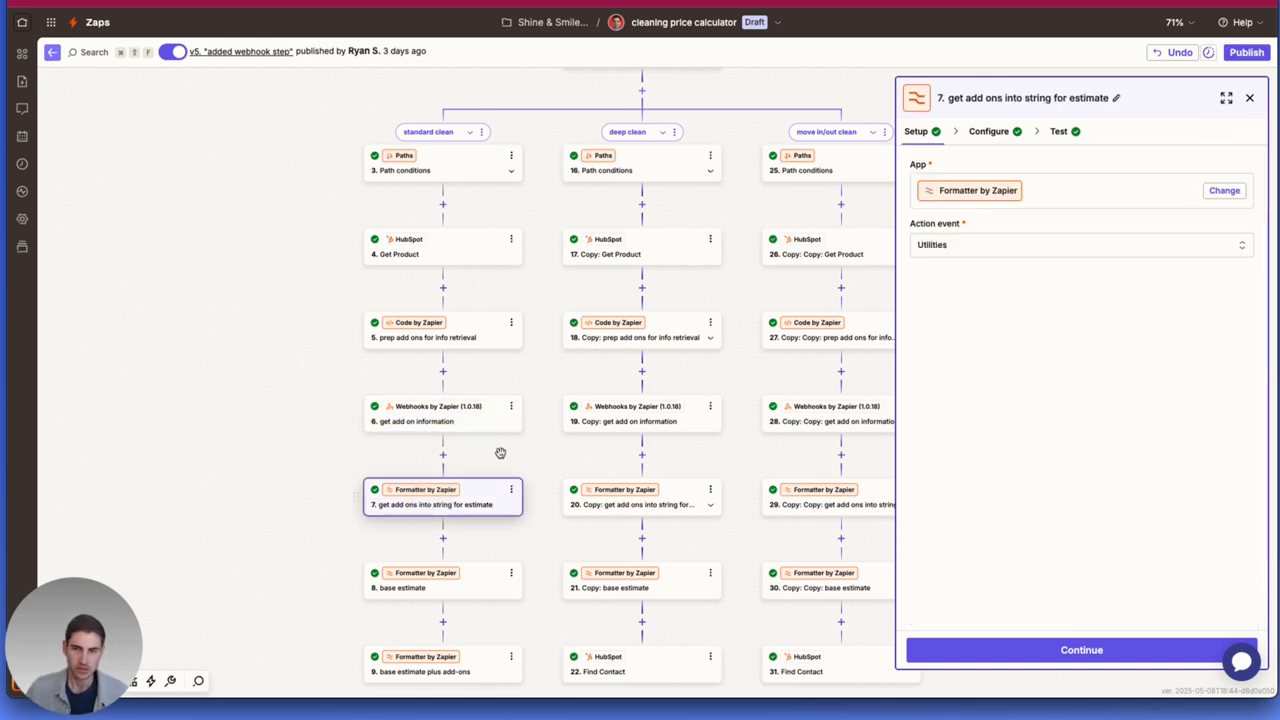
pyautogui.click(987, 133)
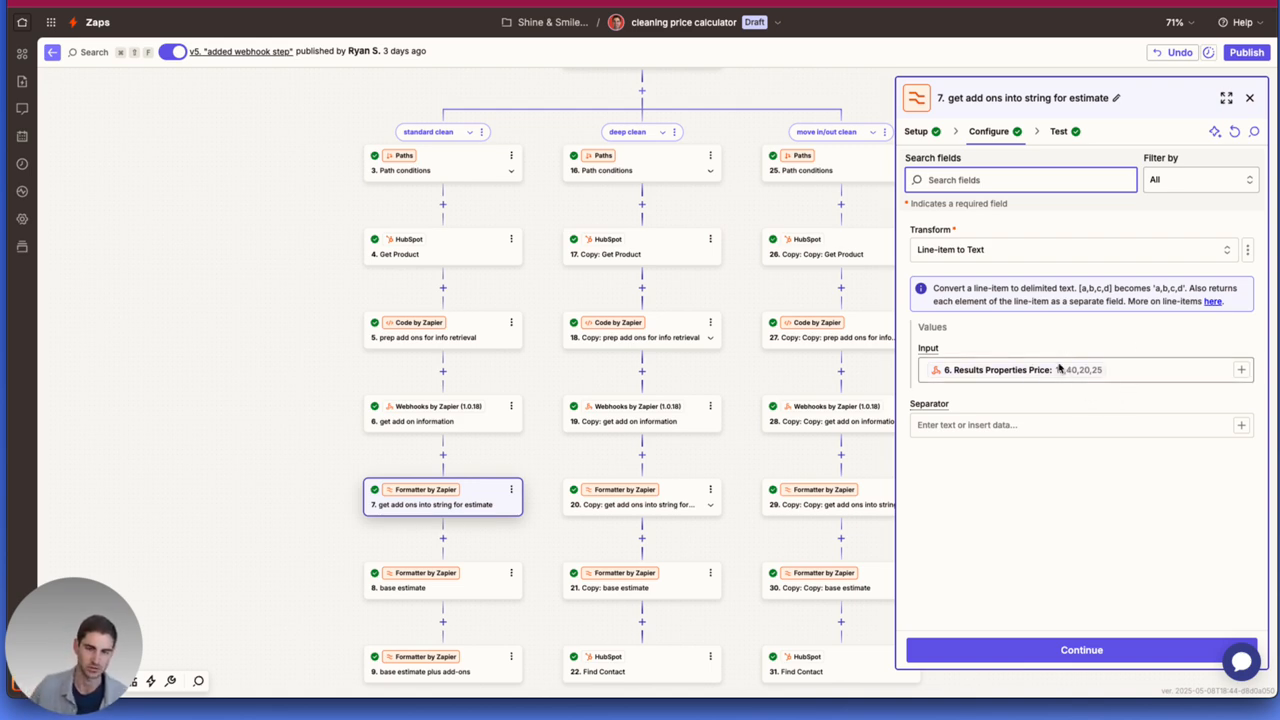
# Examine the spreadsheet-style formulas of the "base estimate" and "base estimate plus add-ons" steps in the standard clean path.
pyautogui.click(475, 592)
pyautogui.click(988, 131)
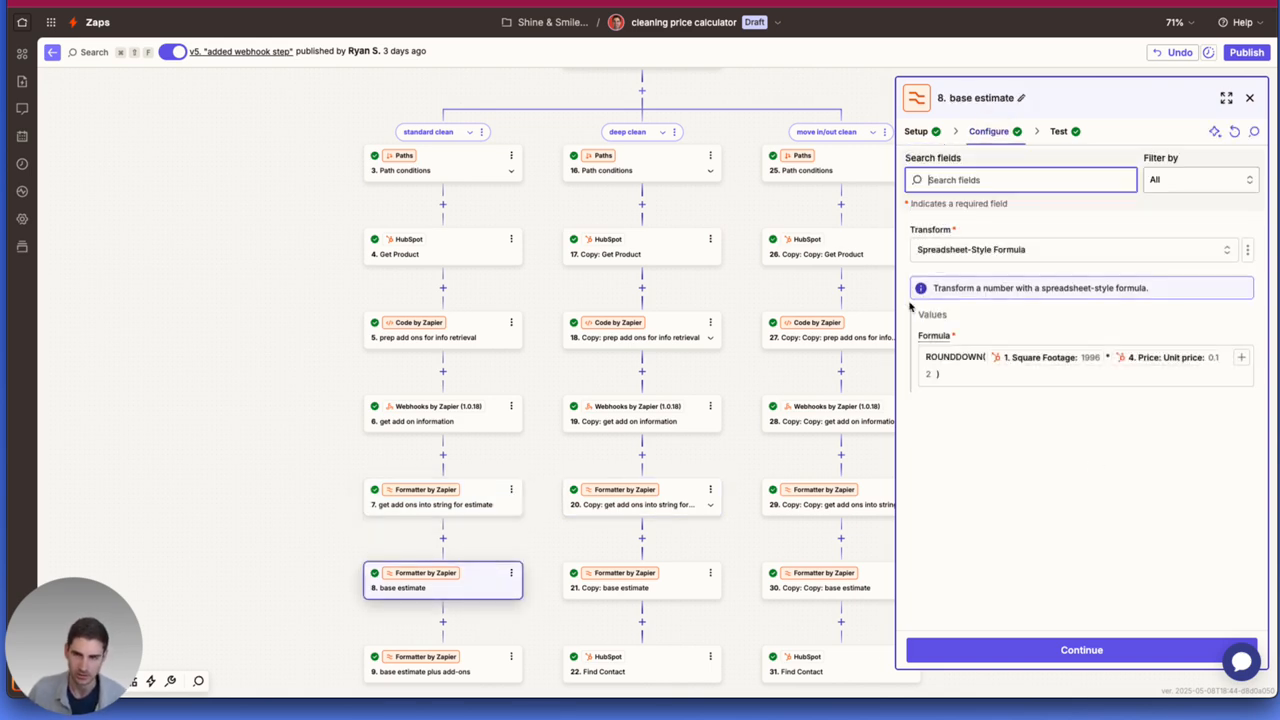
pyautogui.scroll(-3, 449, 320)
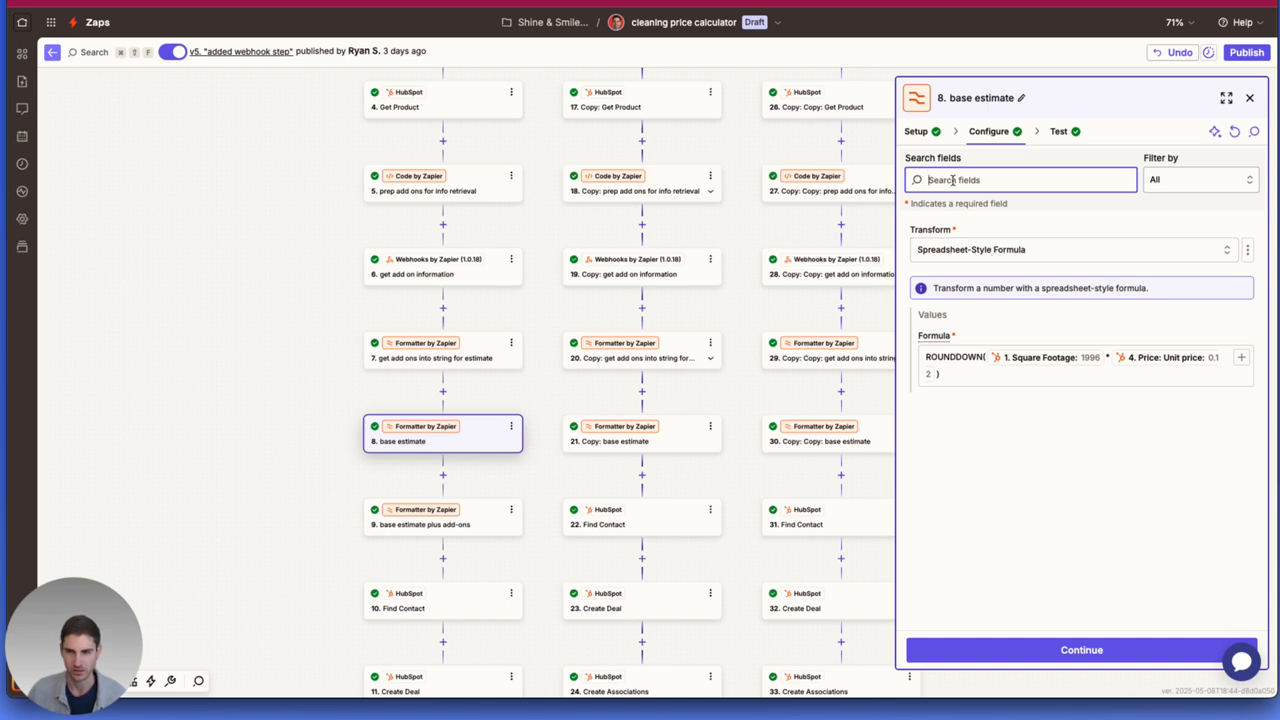
pyautogui.click(916, 134)
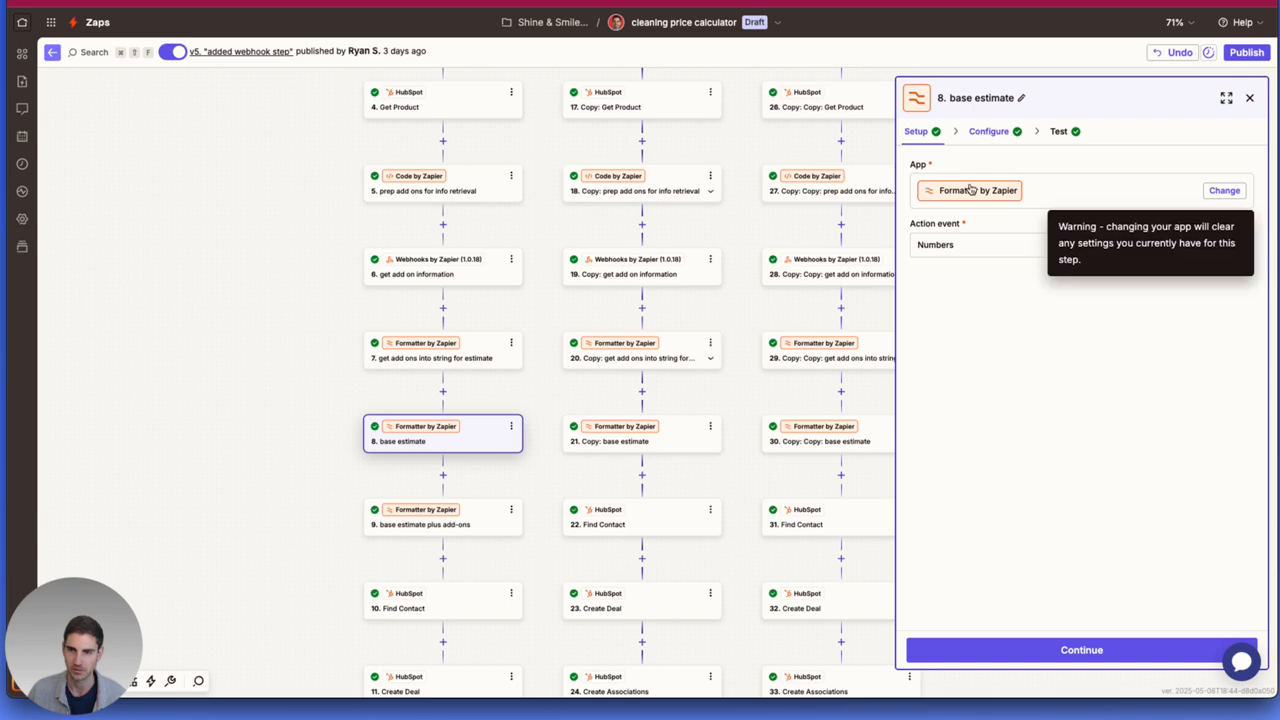
pyautogui.click(982, 131)
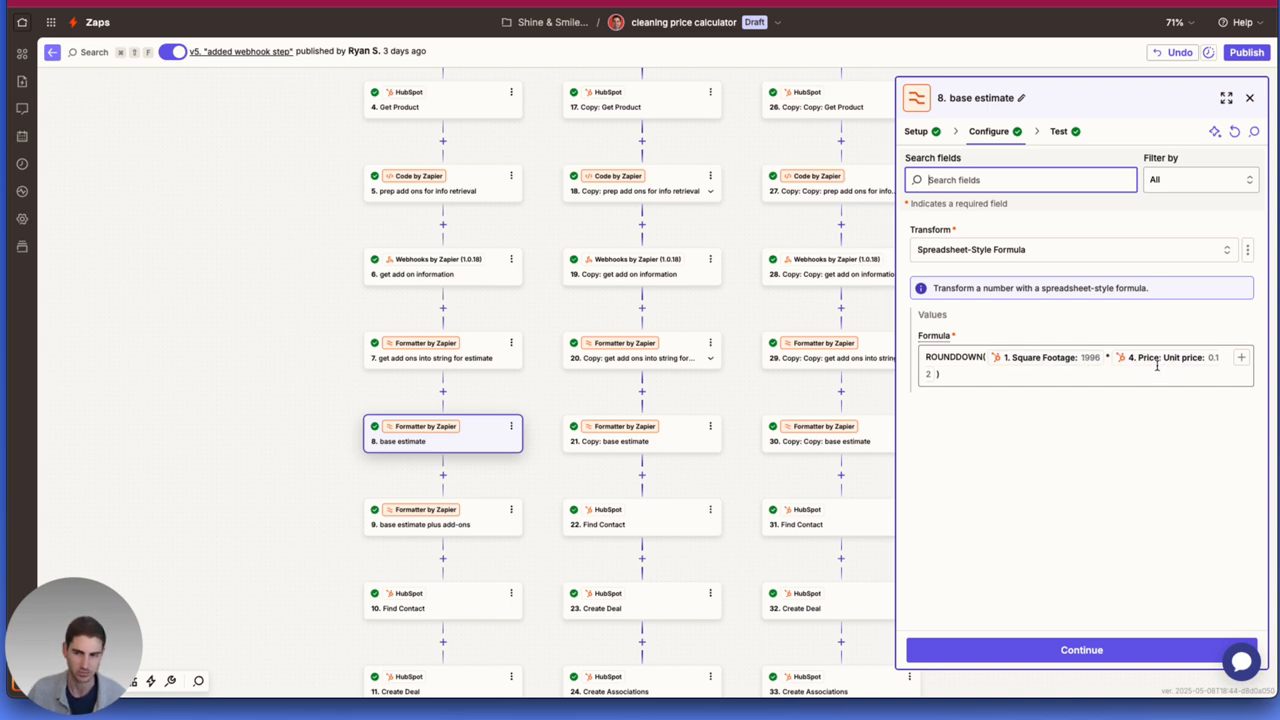
pyautogui.click(443, 531)
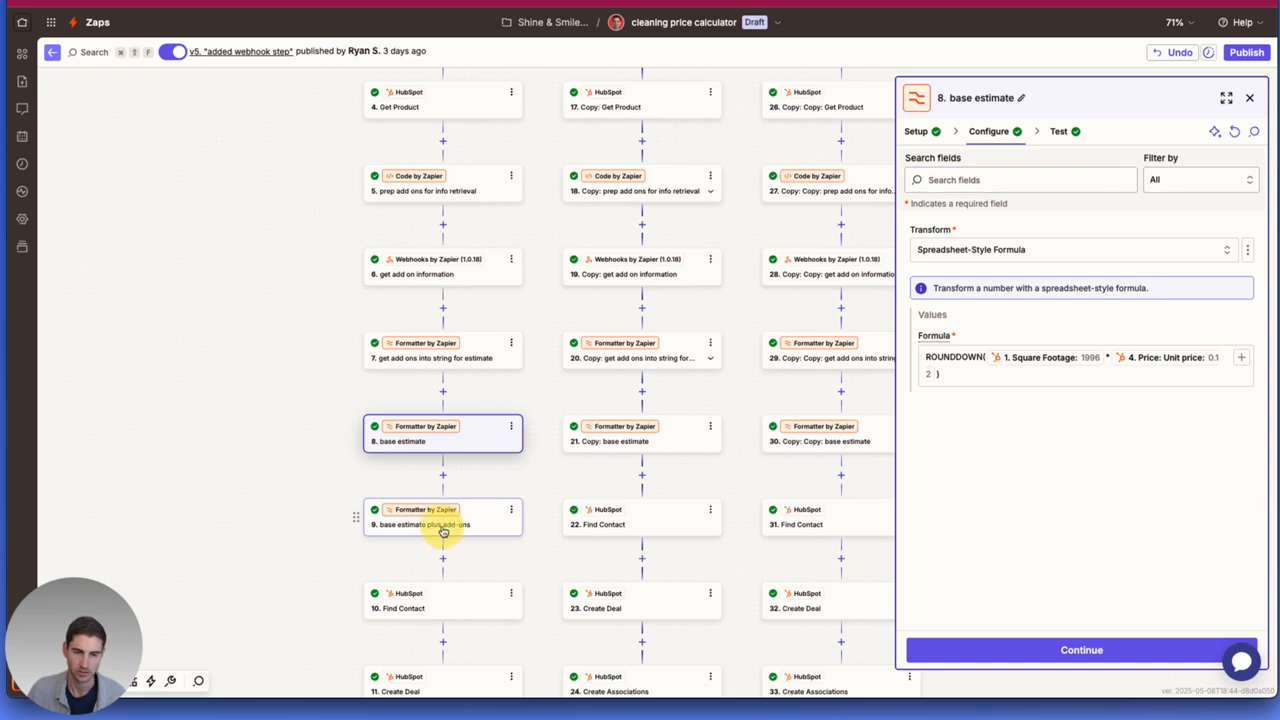
pyautogui.click(986, 134)
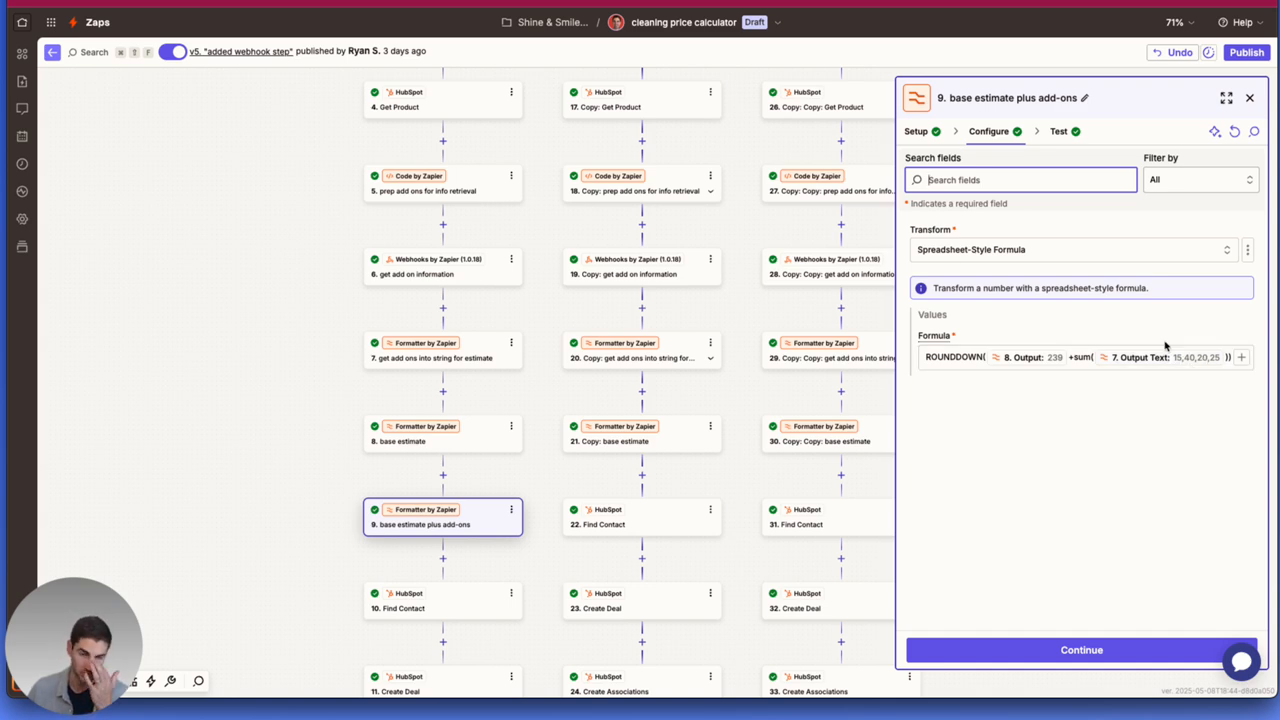
# Examine the configuration of the HubSpot "Find Contact" step in the standard clean path.
pyautogui.scroll(-1, 480, 557)
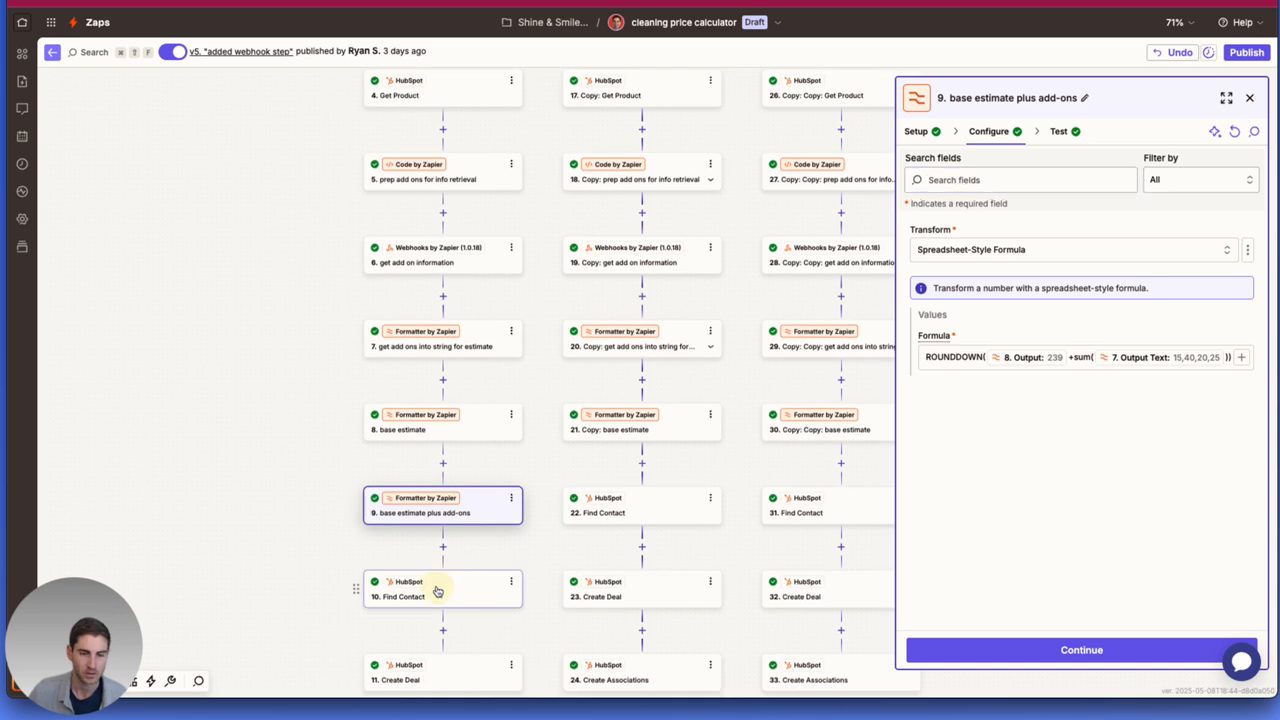
pyautogui.click(437, 603)
pyautogui.scroll(-3, 500, 528)
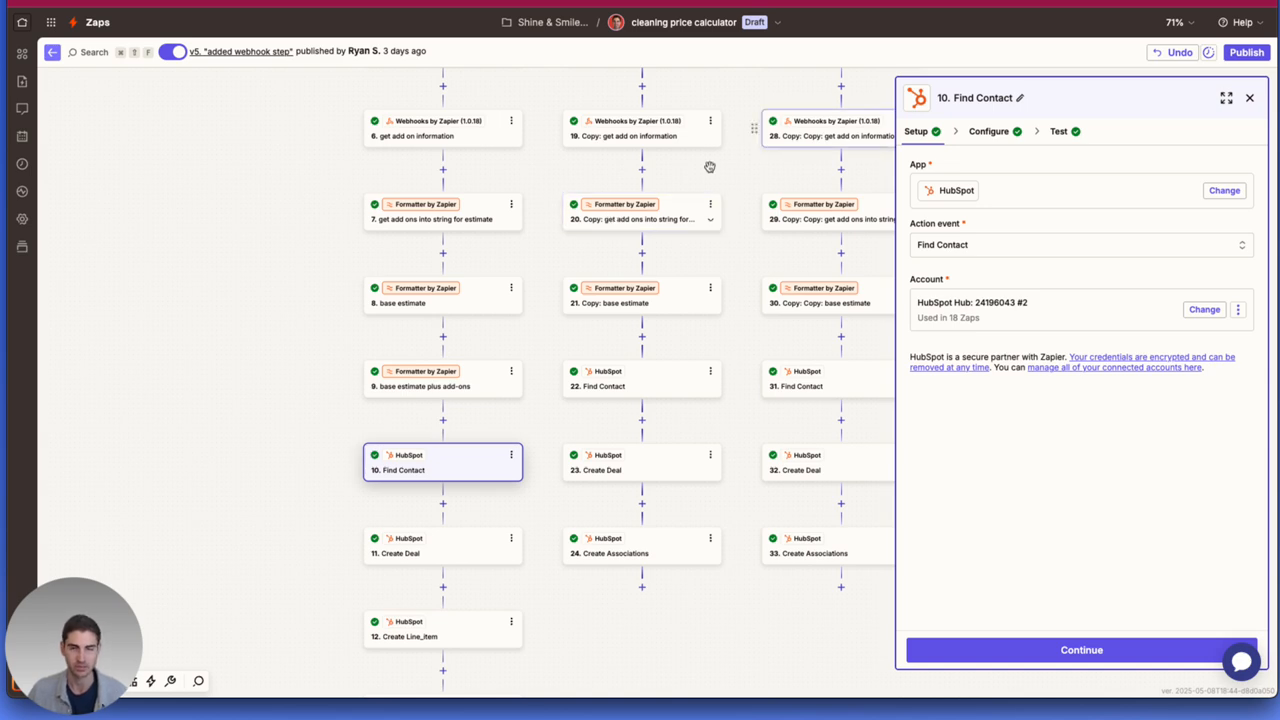
pyautogui.click(995, 132)
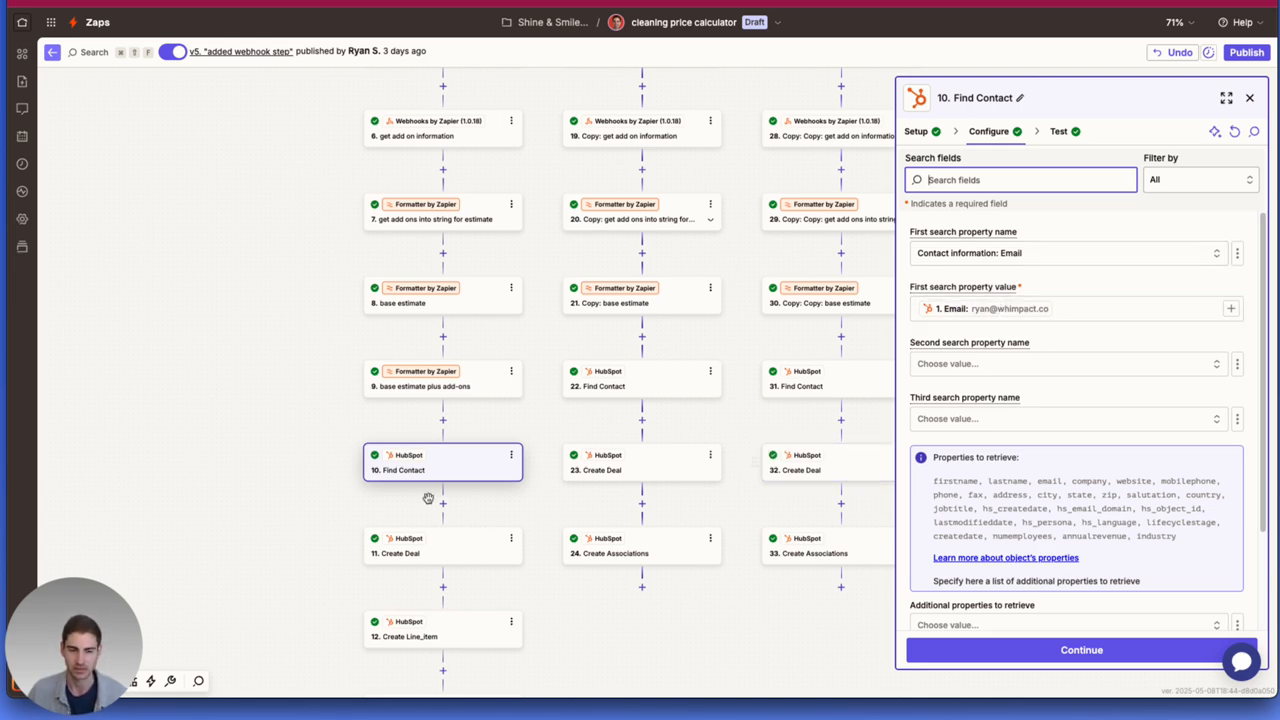
# Examine the first "Create Deal" step's configuration with only filled fields shown, including the Estimate Amount mapping.
pyautogui.click(418, 556)
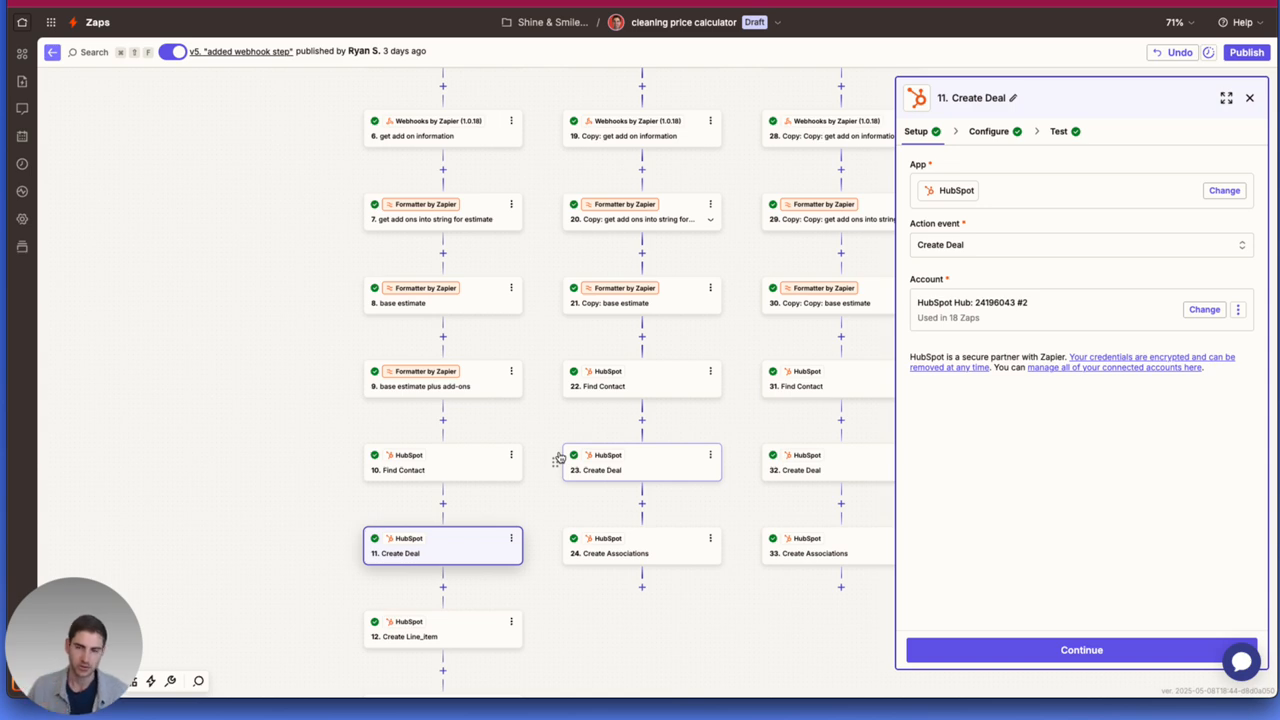
pyautogui.click(988, 131)
pyautogui.click(1190, 180)
pyautogui.click(1184, 276)
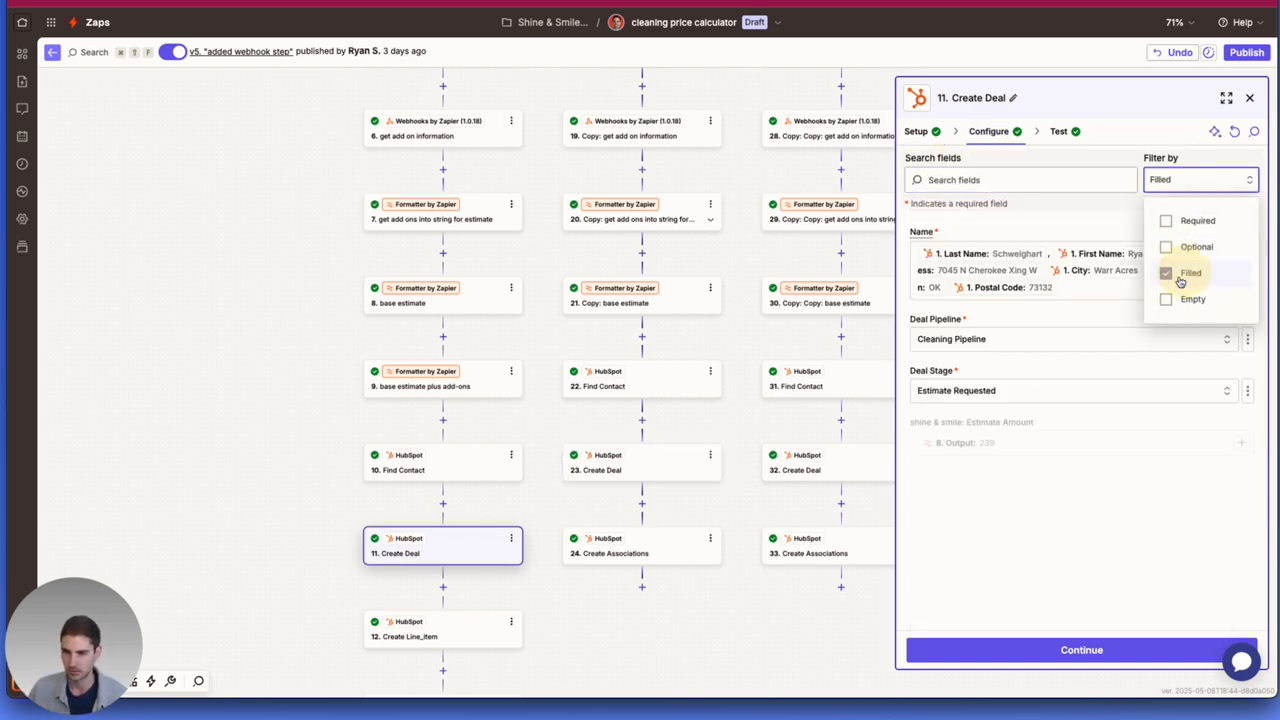
pyautogui.click(998, 224)
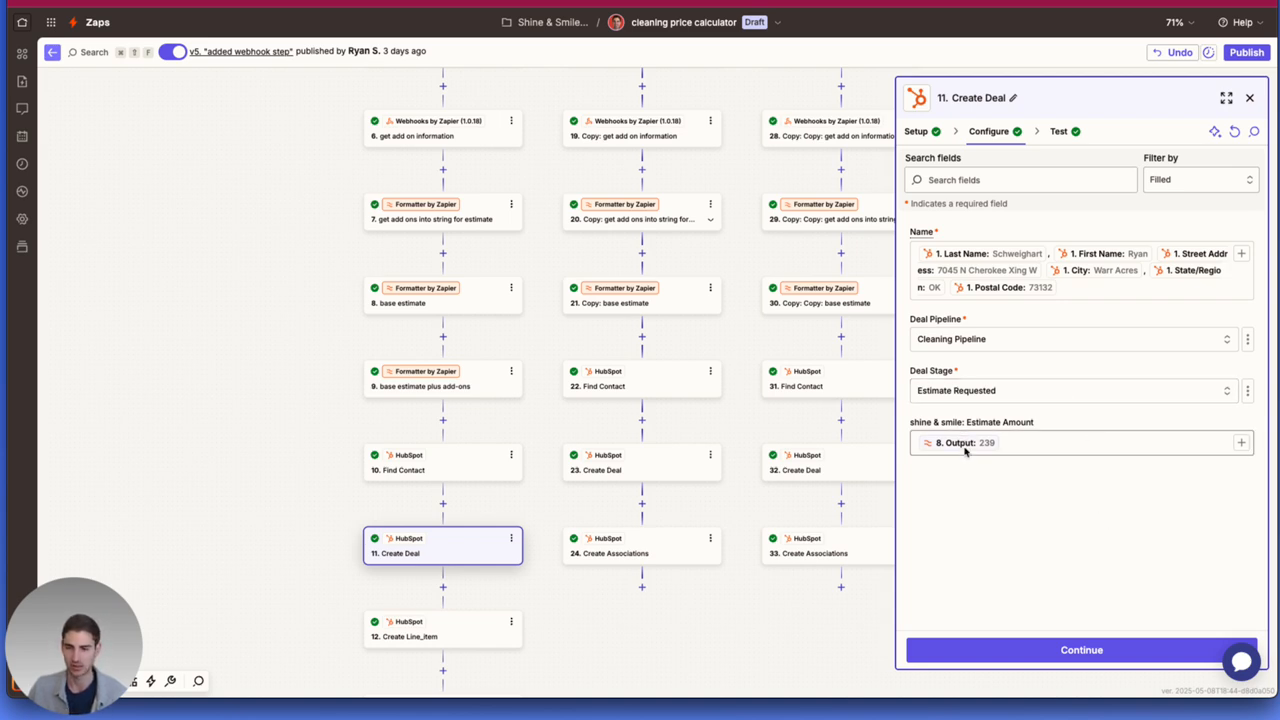
pyautogui.moveTo(967, 422); pyautogui.dragTo(1063, 424)
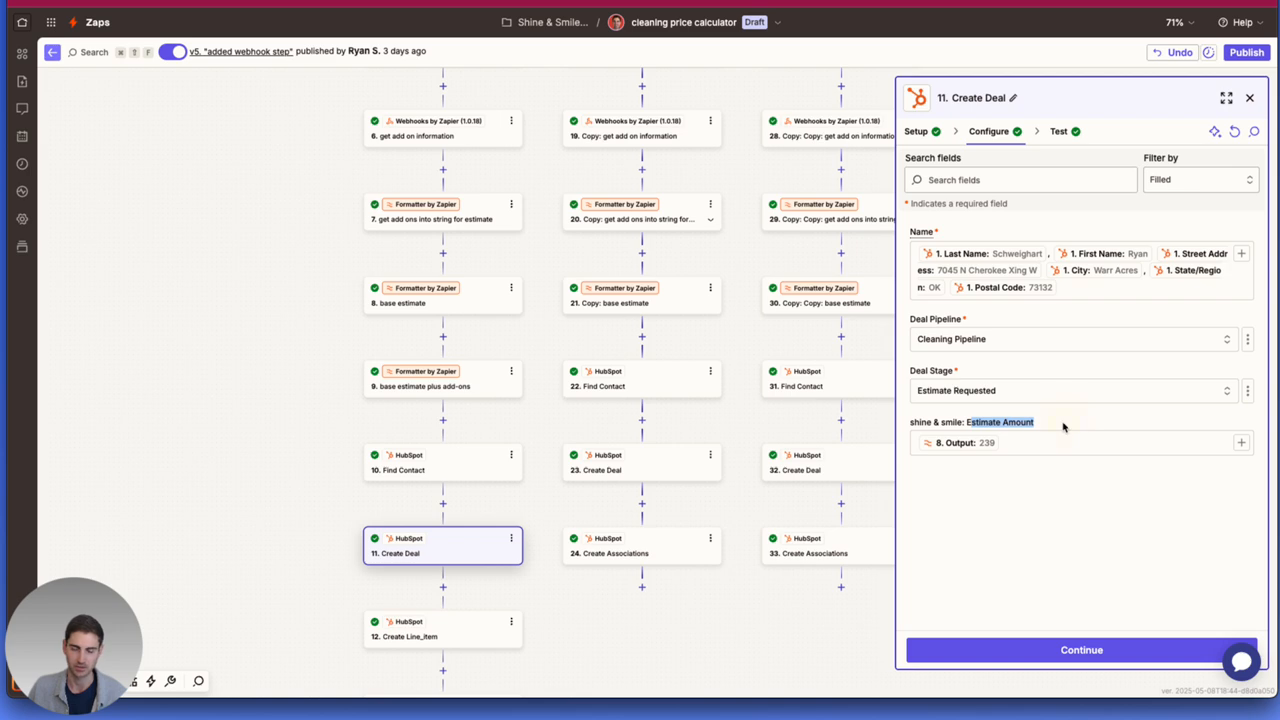
pyautogui.click(972, 474)
# Examine the "Create Line_item" step's configuration, including its Product ID and Description fields.
pyautogui.scroll(-2, 831, 551)
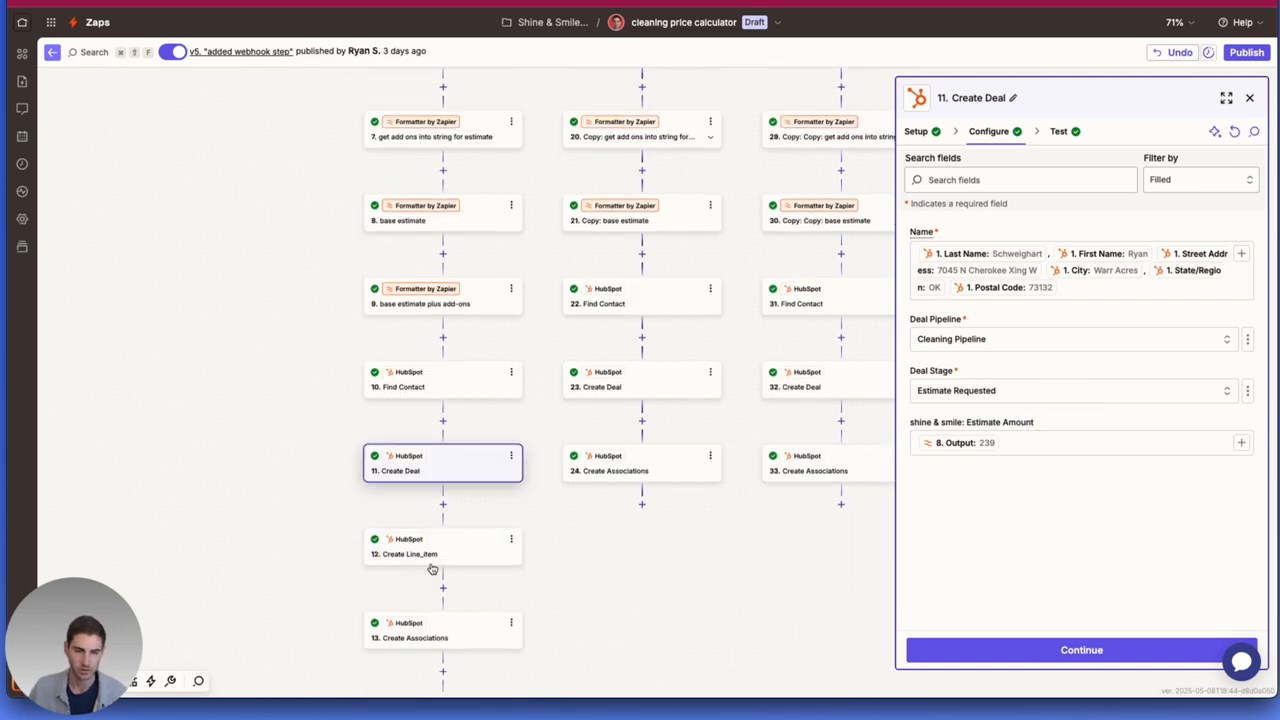
pyautogui.click(431, 553)
pyautogui.scroll(-1, 431, 550)
pyautogui.scroll(-4, 431, 549)
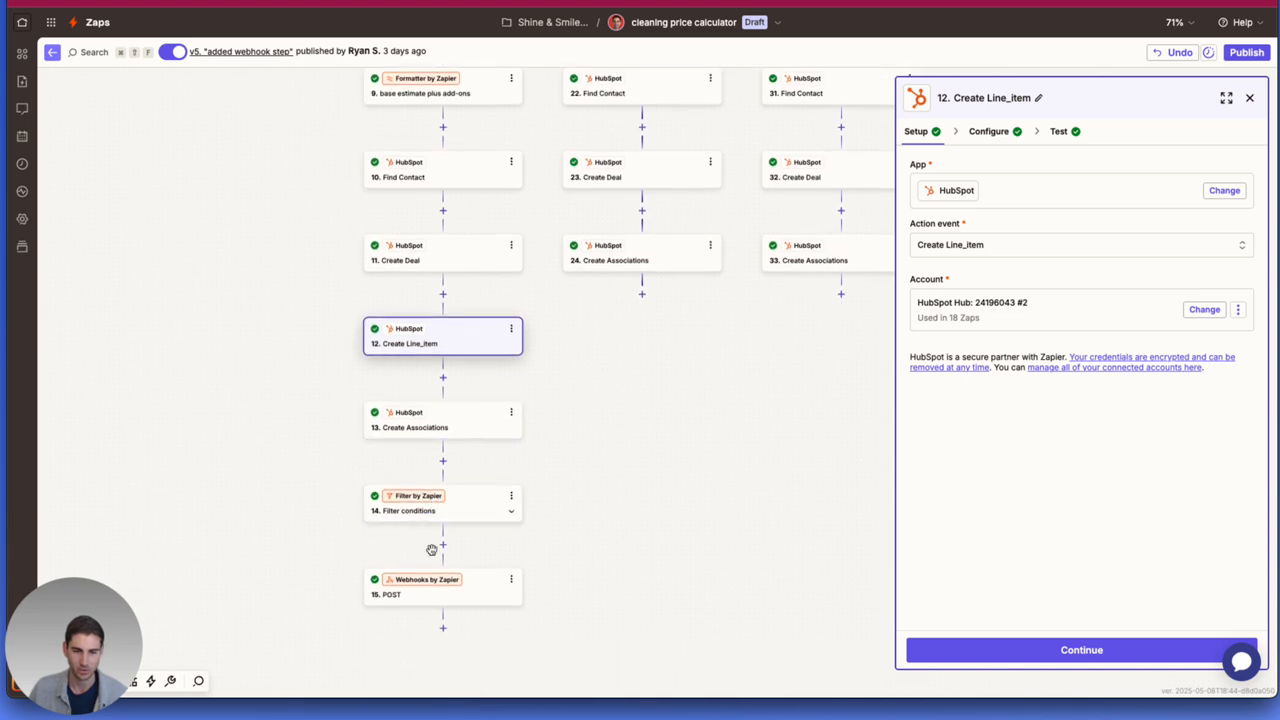
pyautogui.click(986, 134)
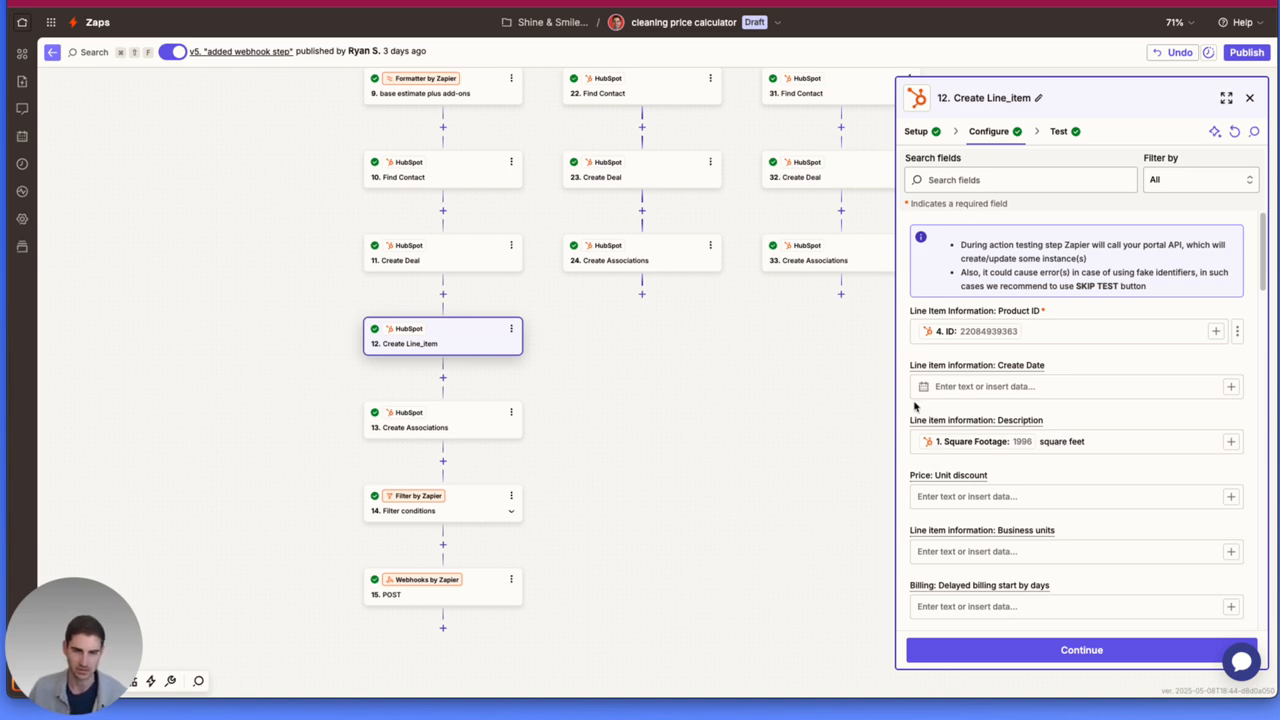
pyautogui.scroll(-1, 930, 402)
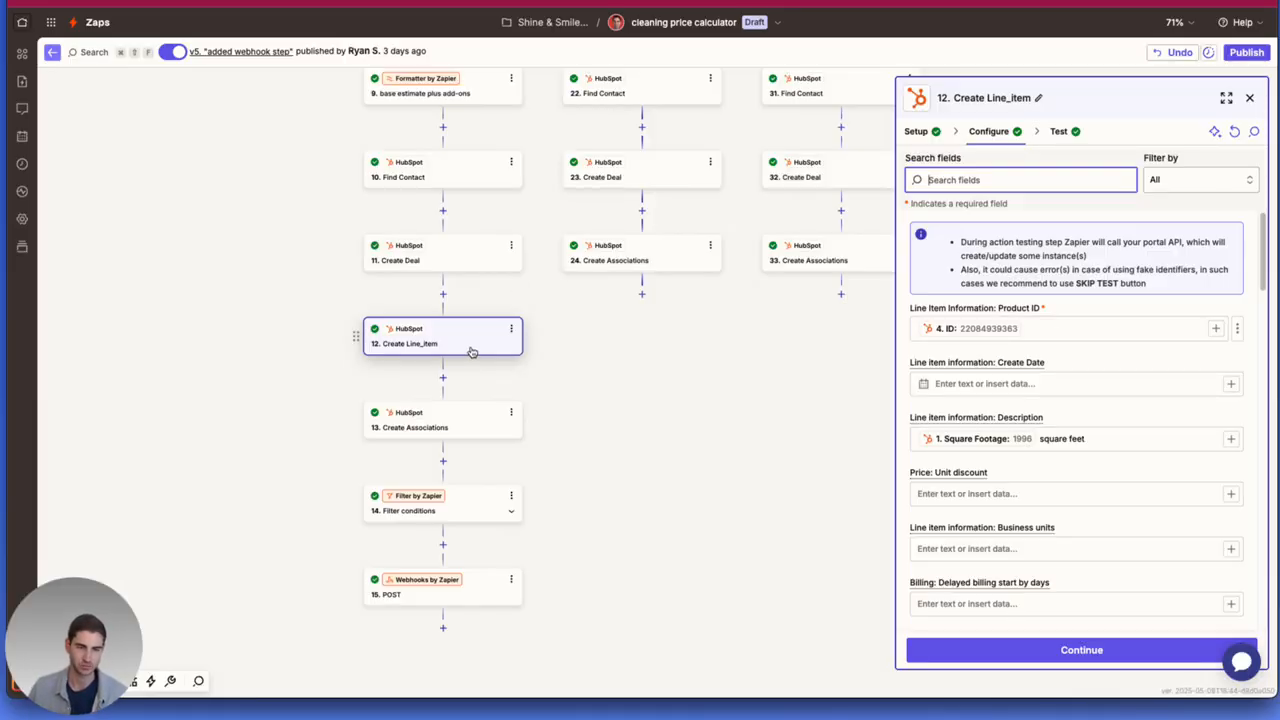
# Examine how the "Create Associations" step after the line item links the deal to the contact and line item.
pyautogui.click(458, 431)
pyautogui.click(457, 425)
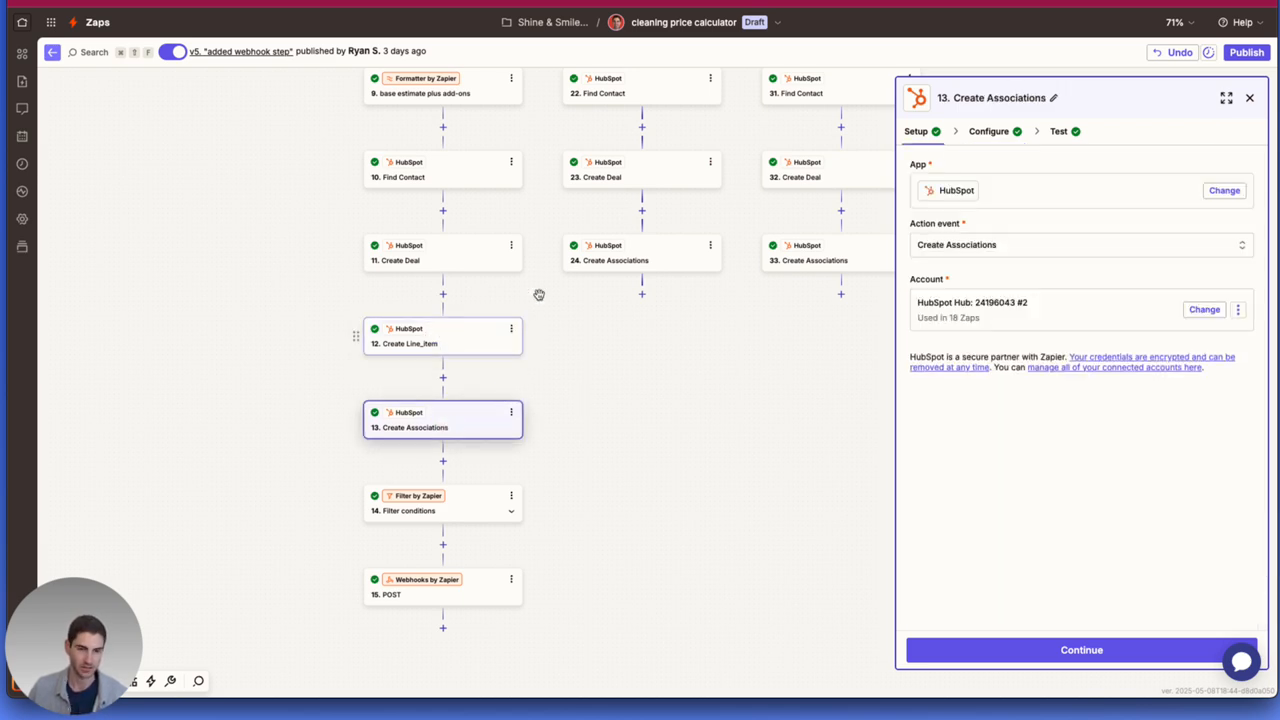
pyautogui.click(990, 131)
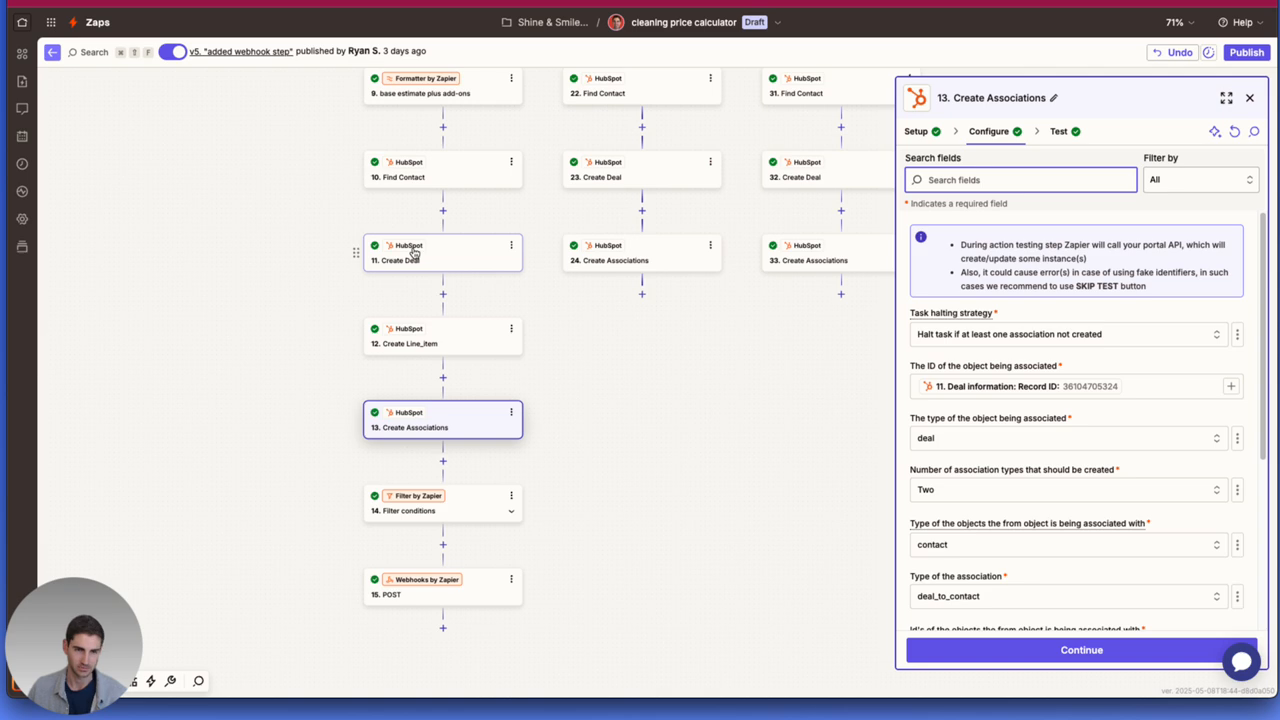
pyautogui.scroll(-1, 1087, 422)
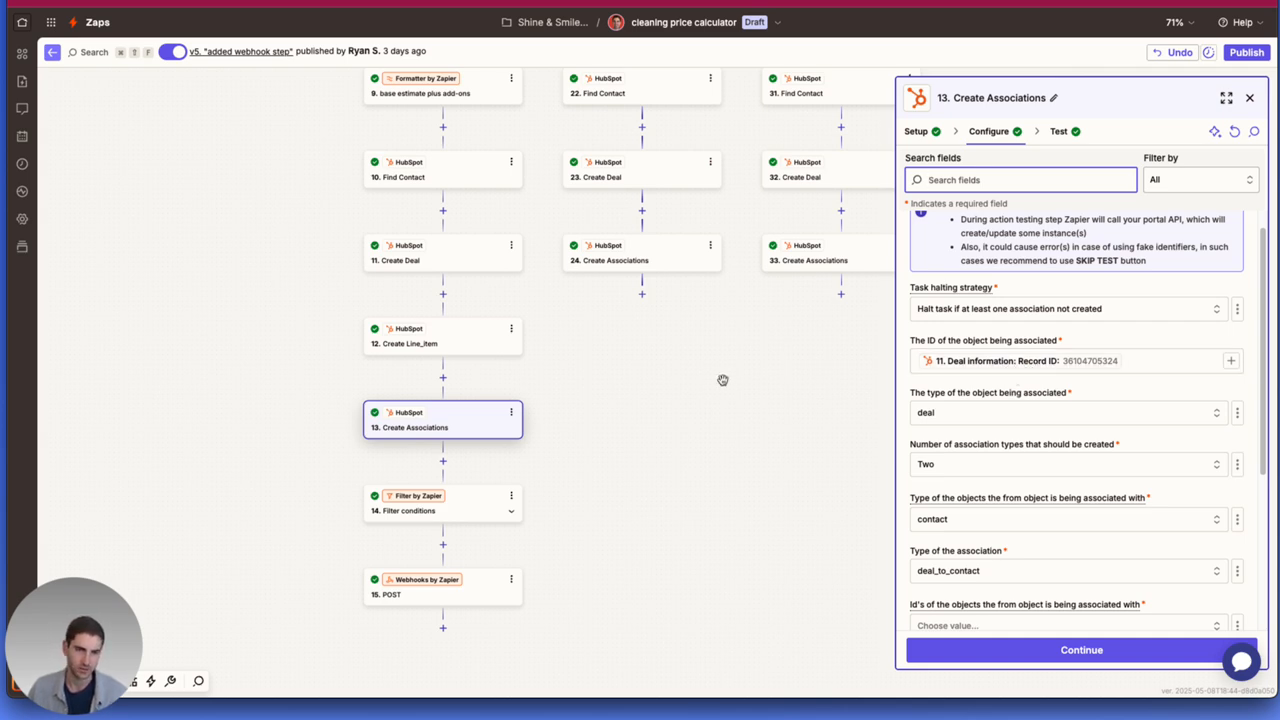
pyautogui.scroll(-1, 987, 405)
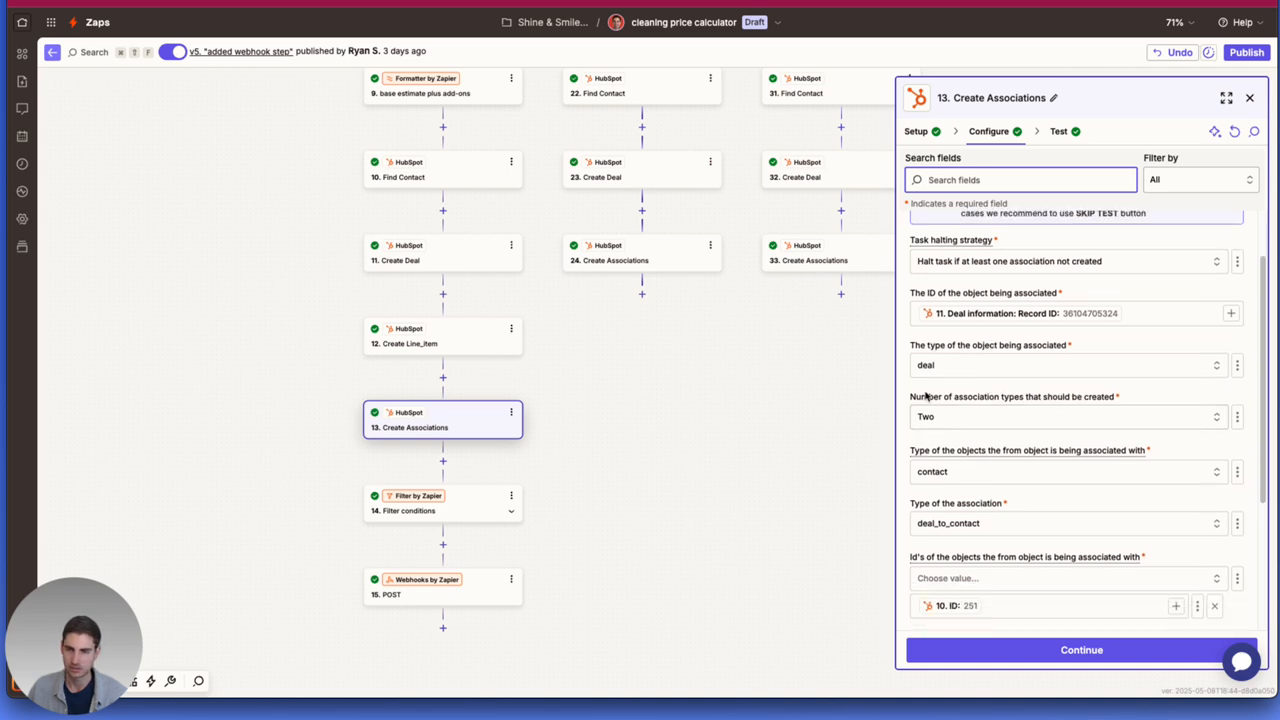
pyautogui.scroll(-1, 968, 470)
pyautogui.scroll(-1, 984, 403)
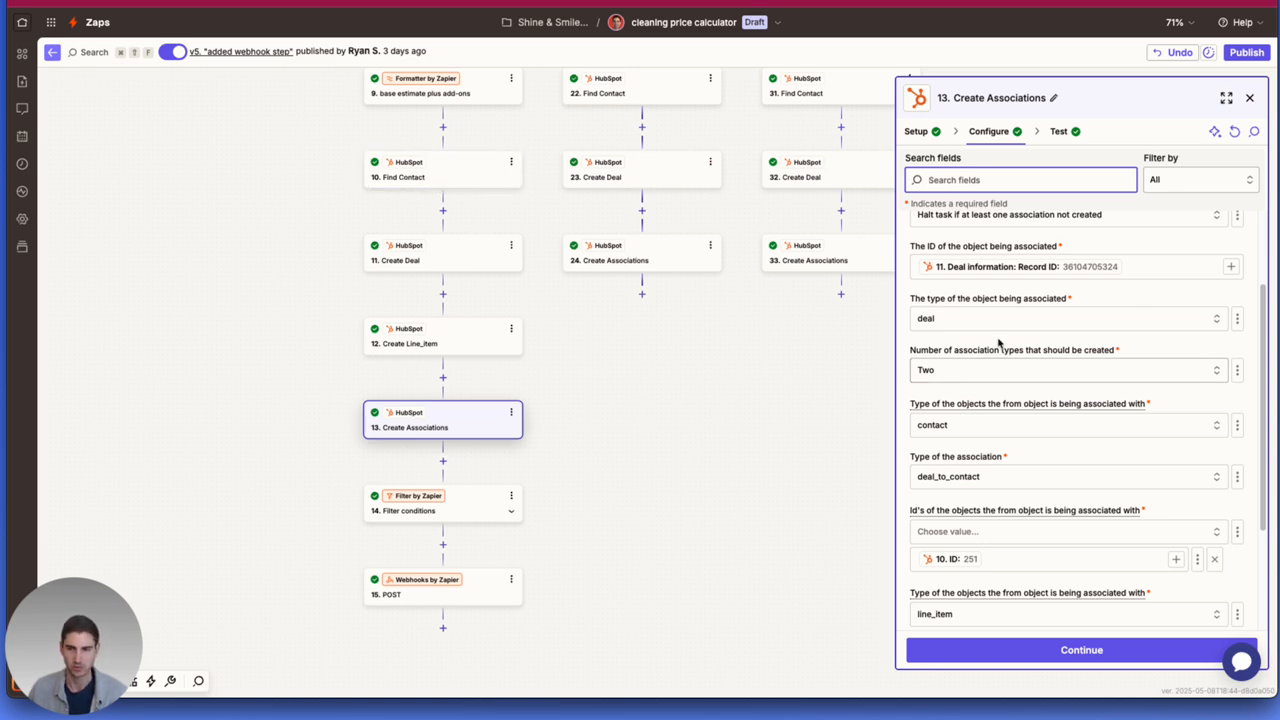
pyautogui.scroll(1, 1006, 350)
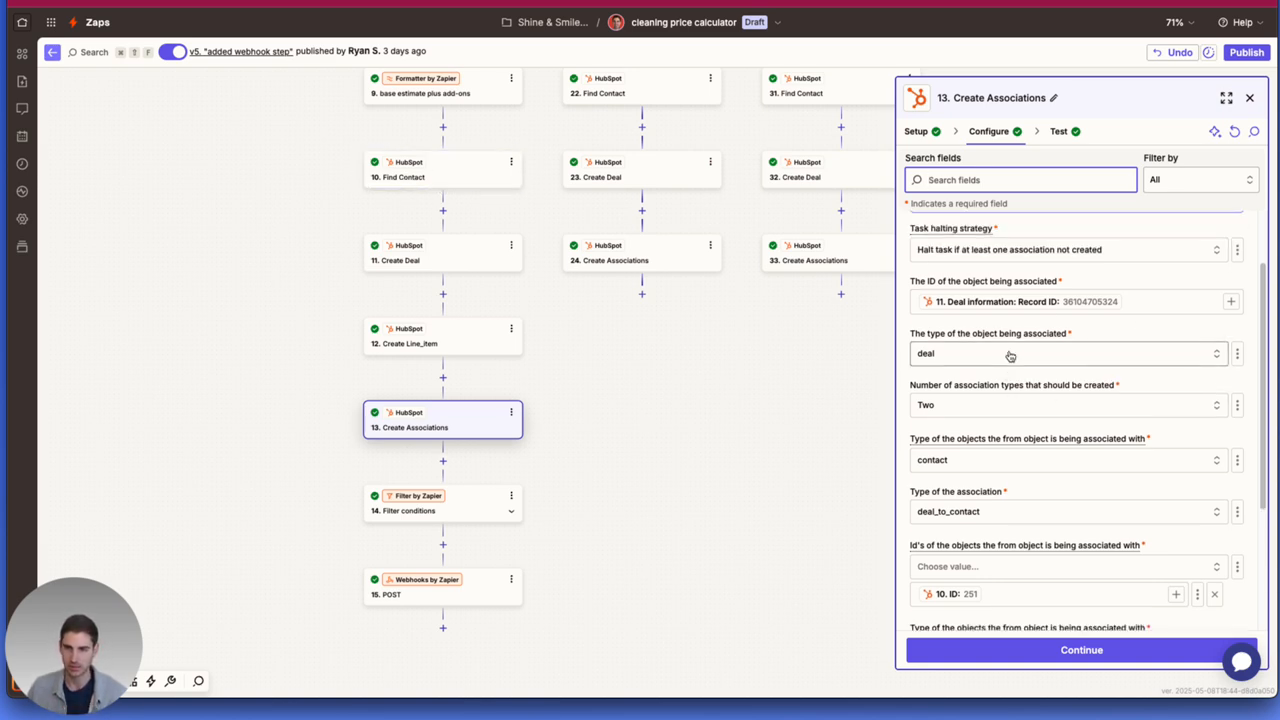
pyautogui.scroll(-2, 1014, 414)
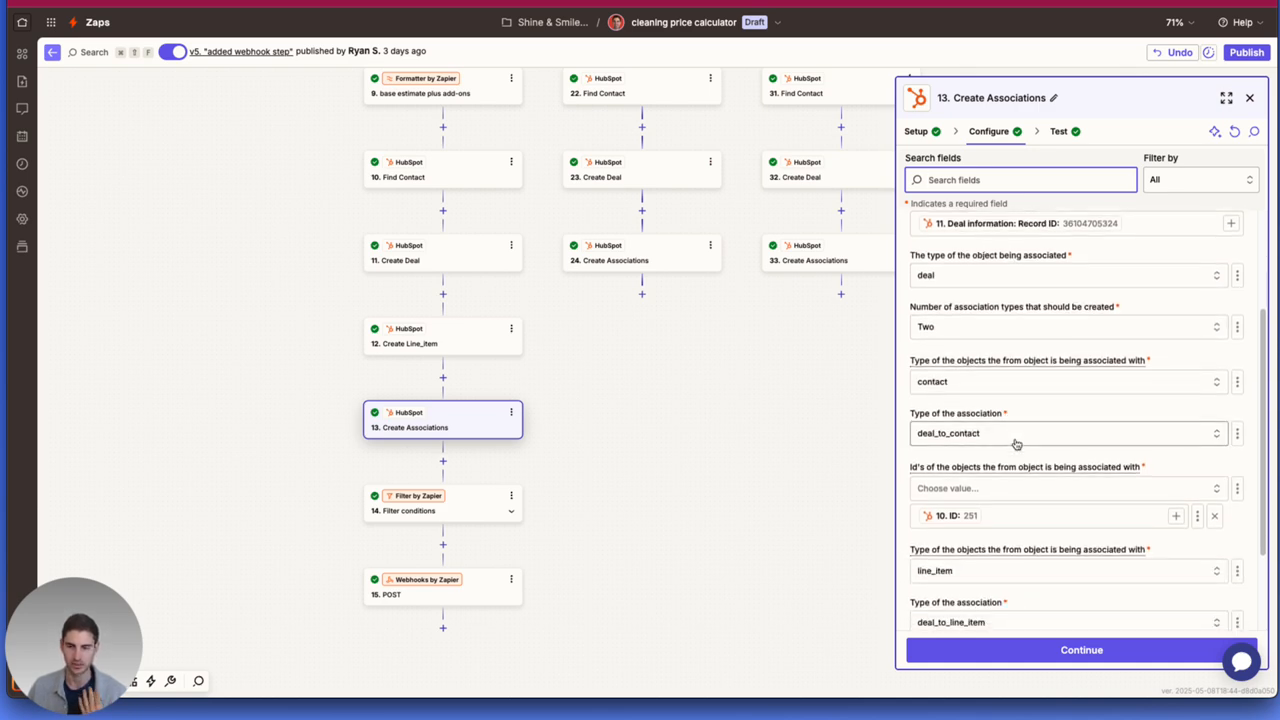
pyautogui.scroll(-1, 1015, 445)
pyautogui.scroll(-2, 1015, 446)
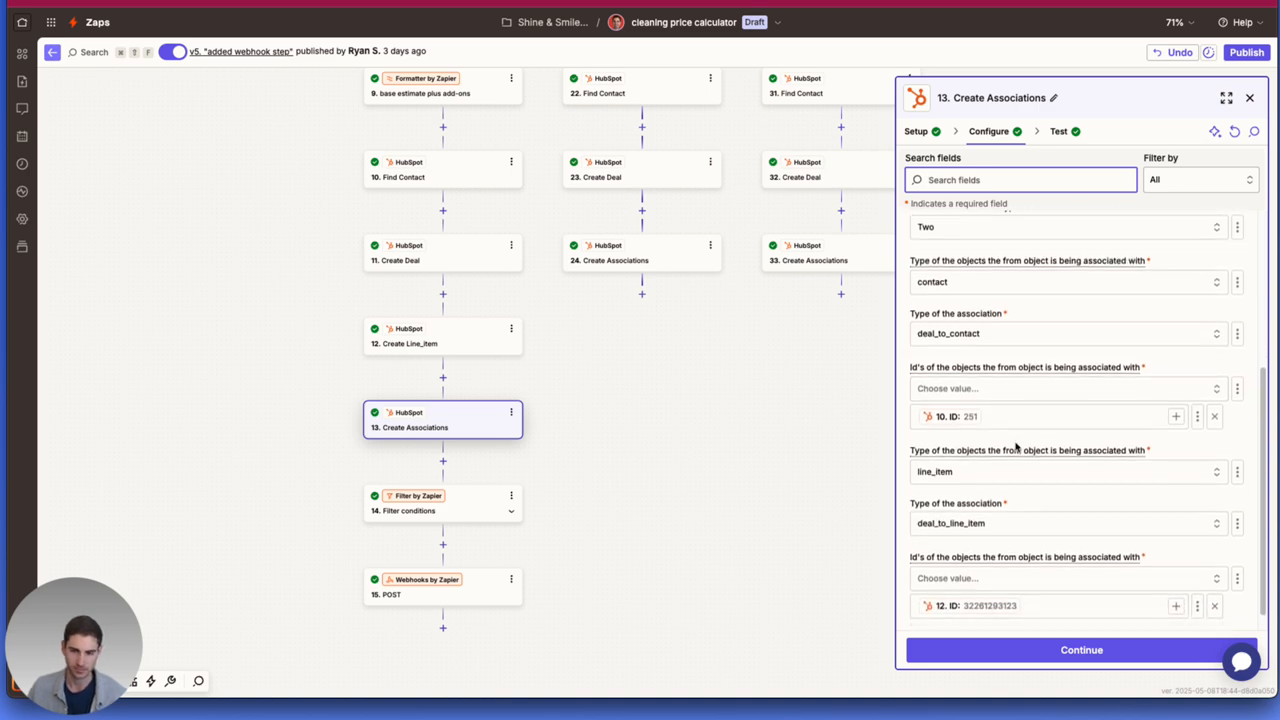
pyautogui.scroll(-1, 1015, 446)
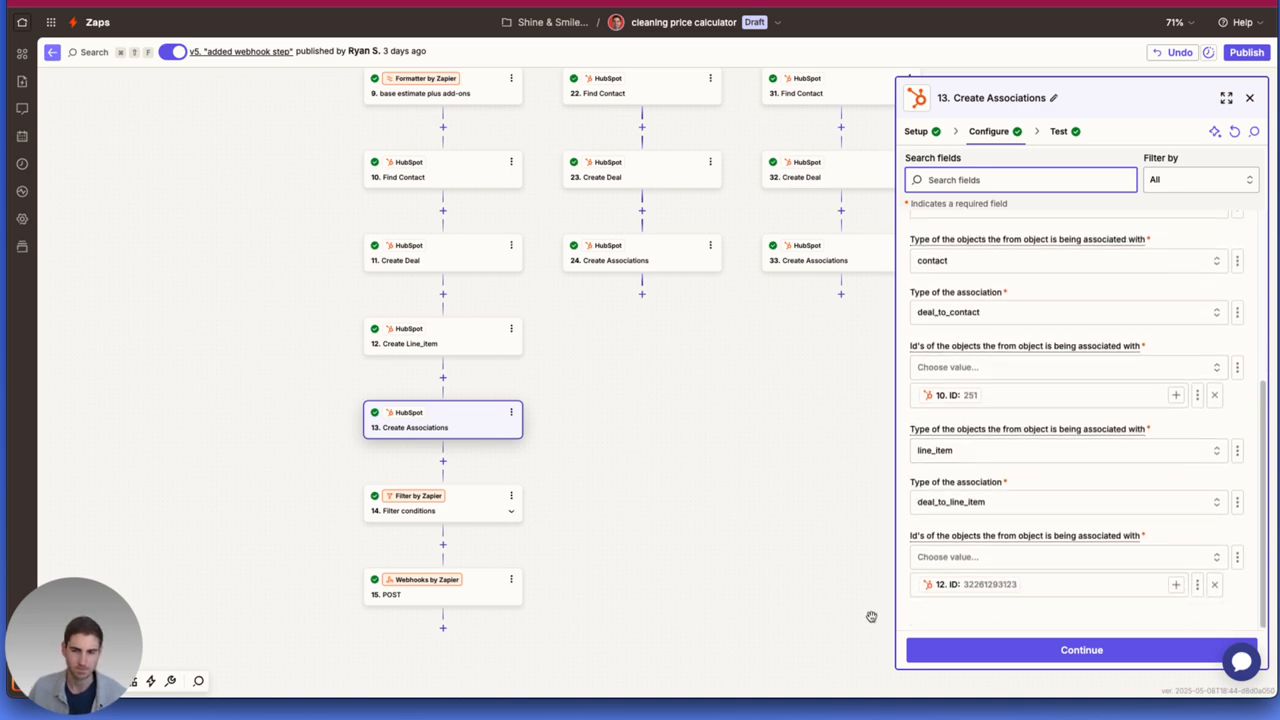
# Examine the rule of the "Filter conditions" step and locate the "get add on information" webhook it refers to.
pyautogui.click(471, 516)
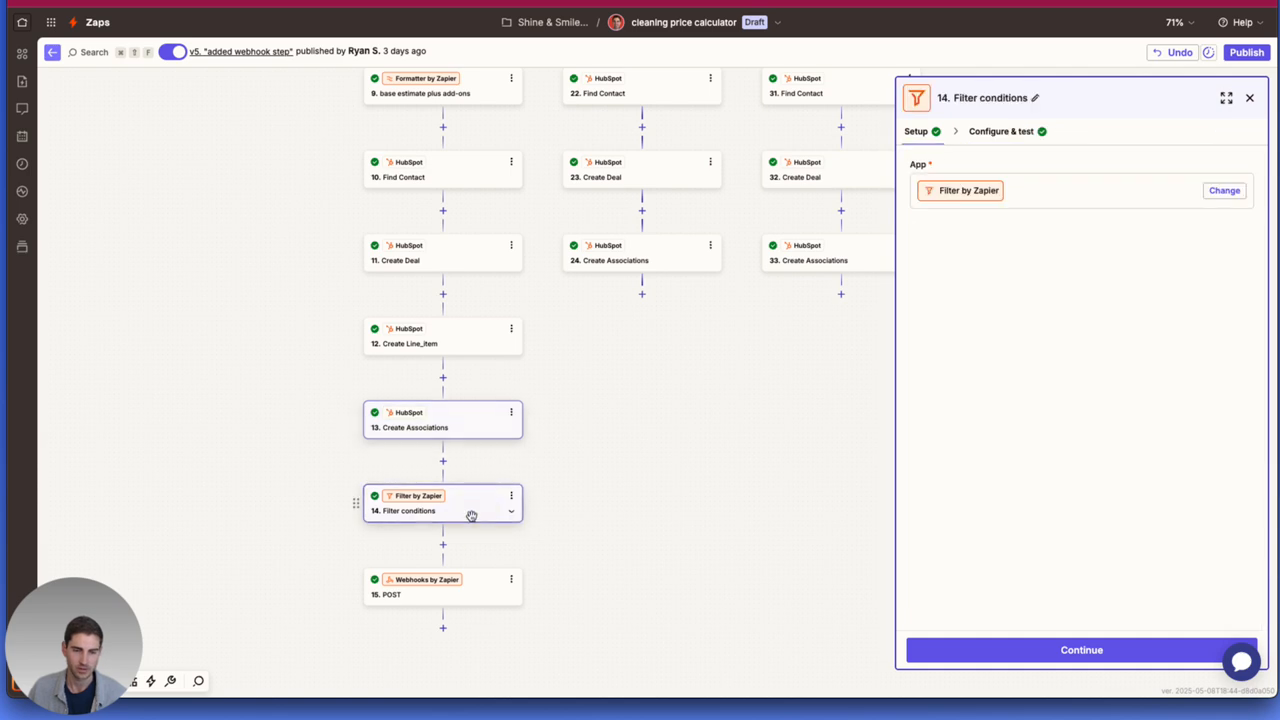
pyautogui.click(990, 132)
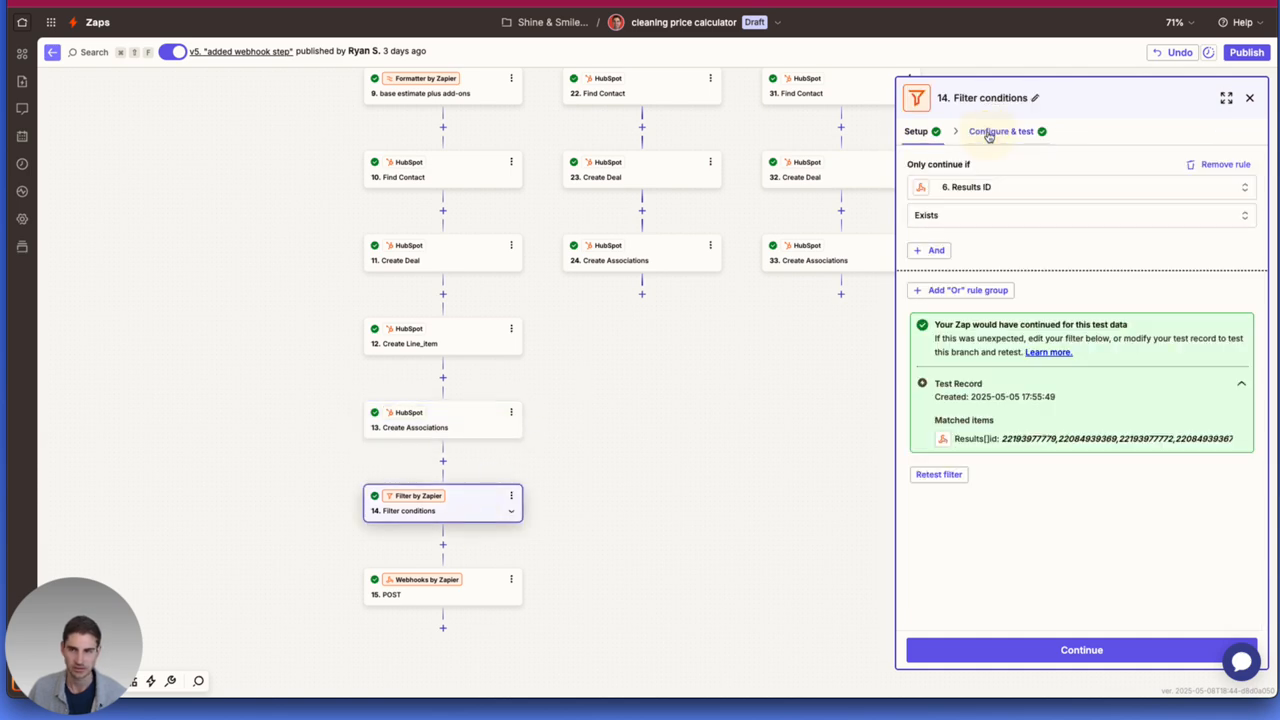
pyautogui.scroll(8, 746, 366)
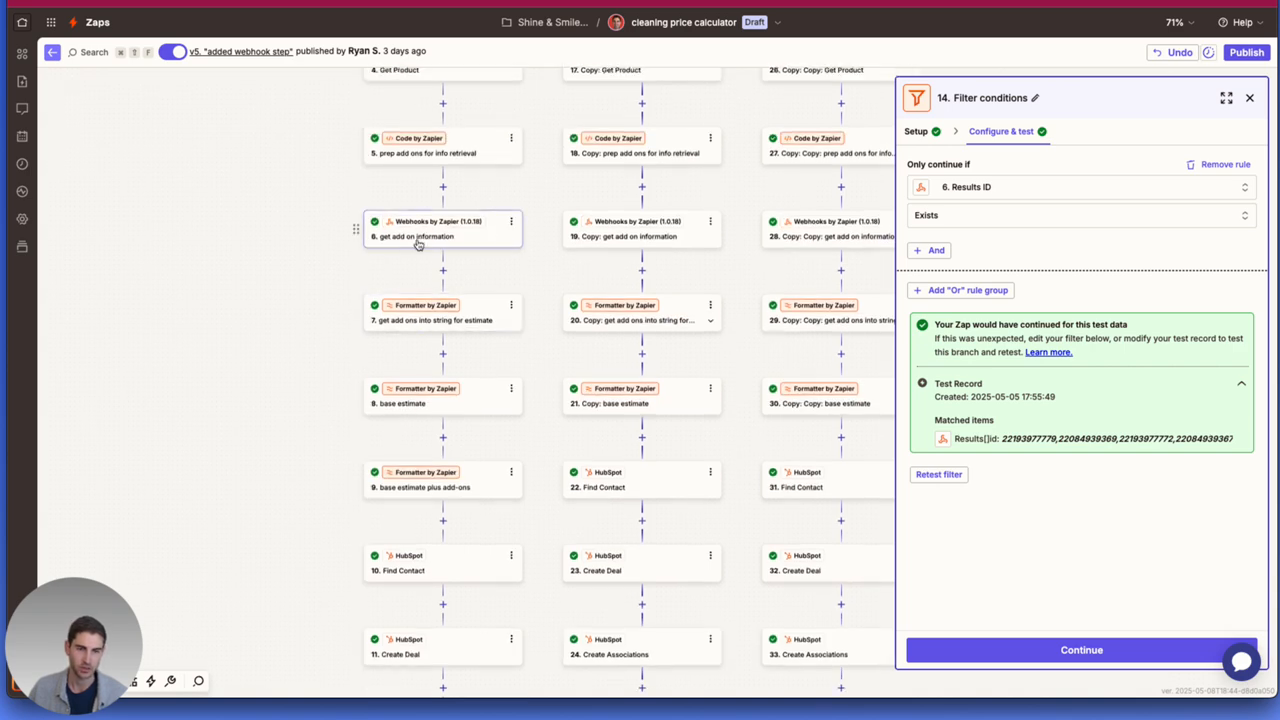
pyautogui.scroll(-5, 418, 241)
pyautogui.scroll(-4, 414, 486)
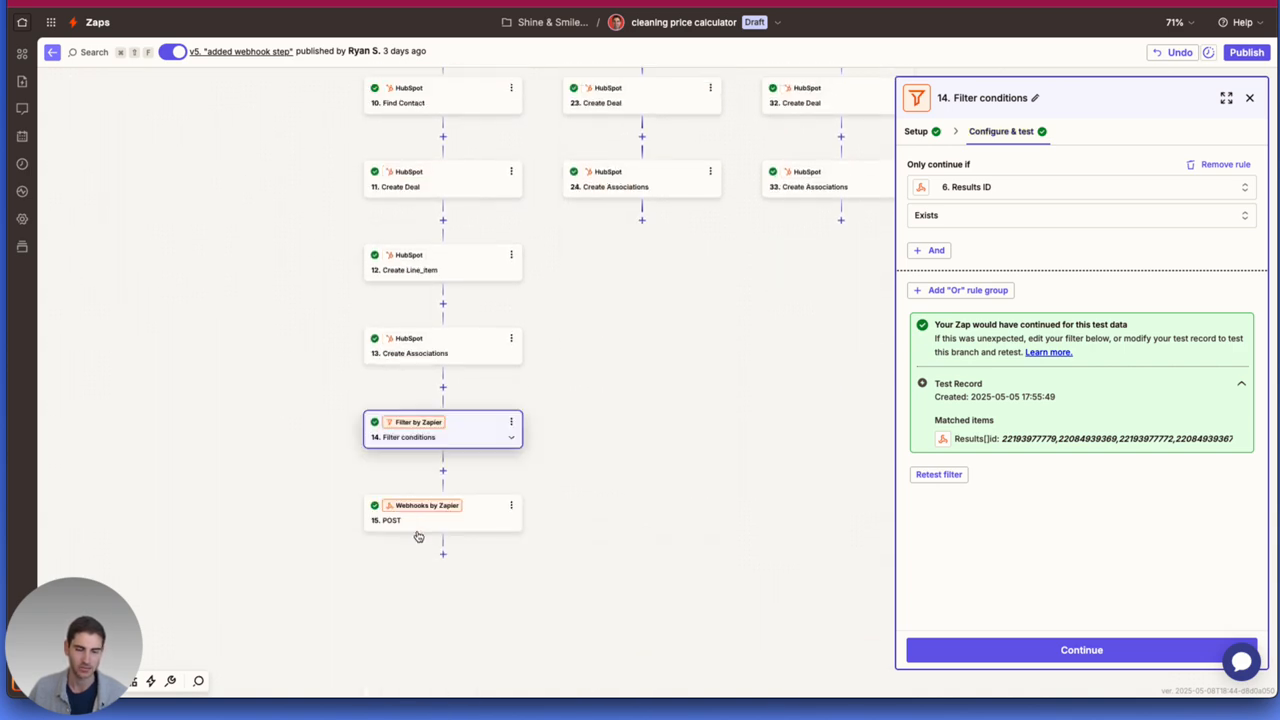
# Examine the POST webhook step's setup and configuration, including its URL and the deal id and product add on ids data.
pyautogui.click(412, 516)
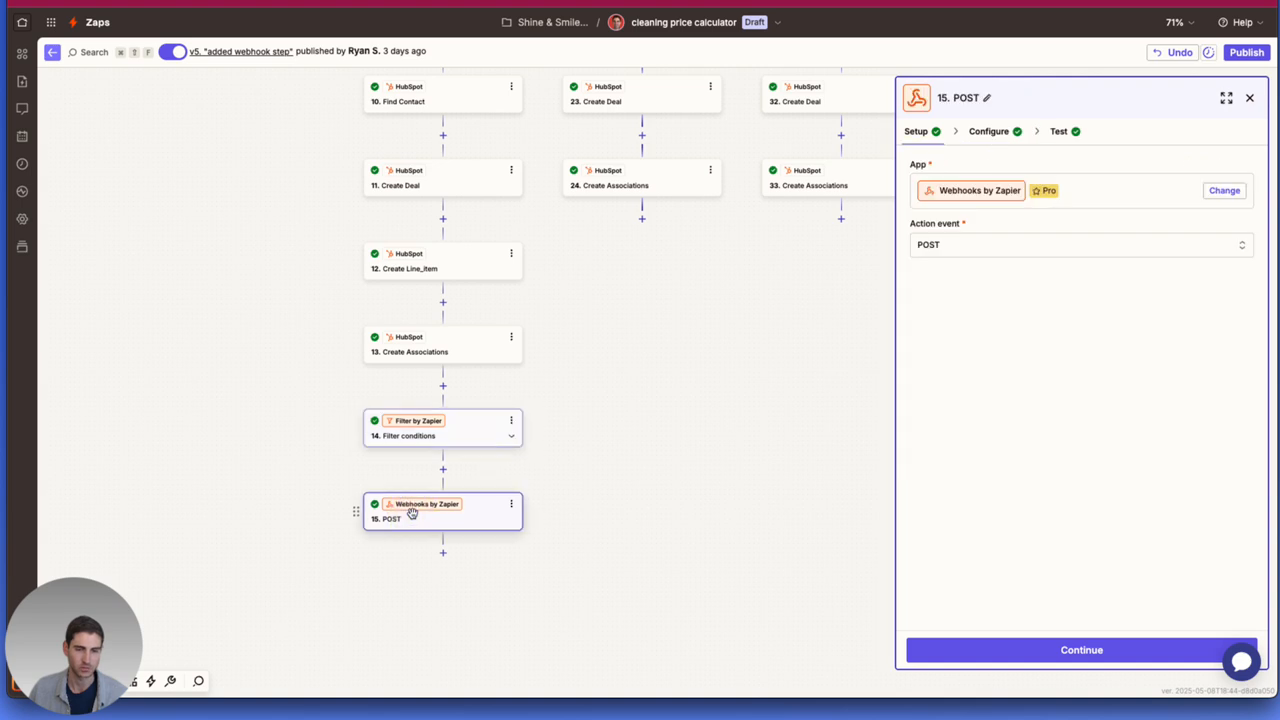
pyautogui.click(989, 131)
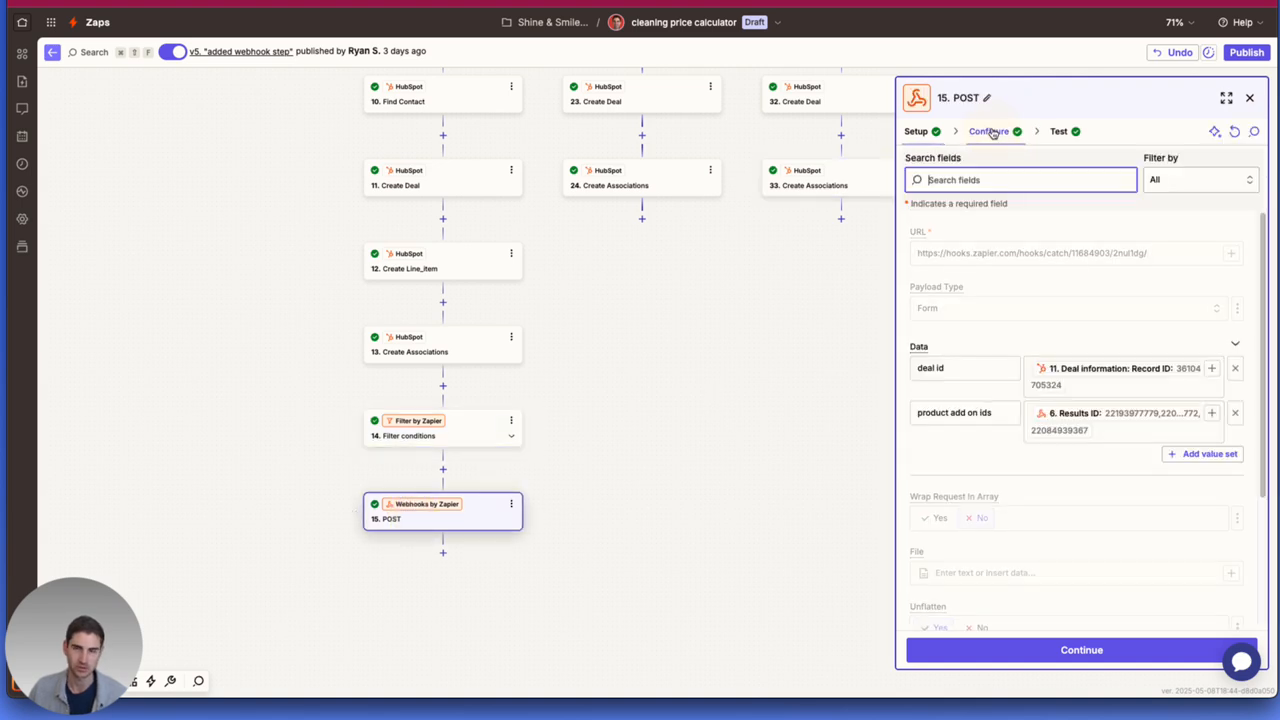
pyautogui.scroll(-1, 1158, 342)
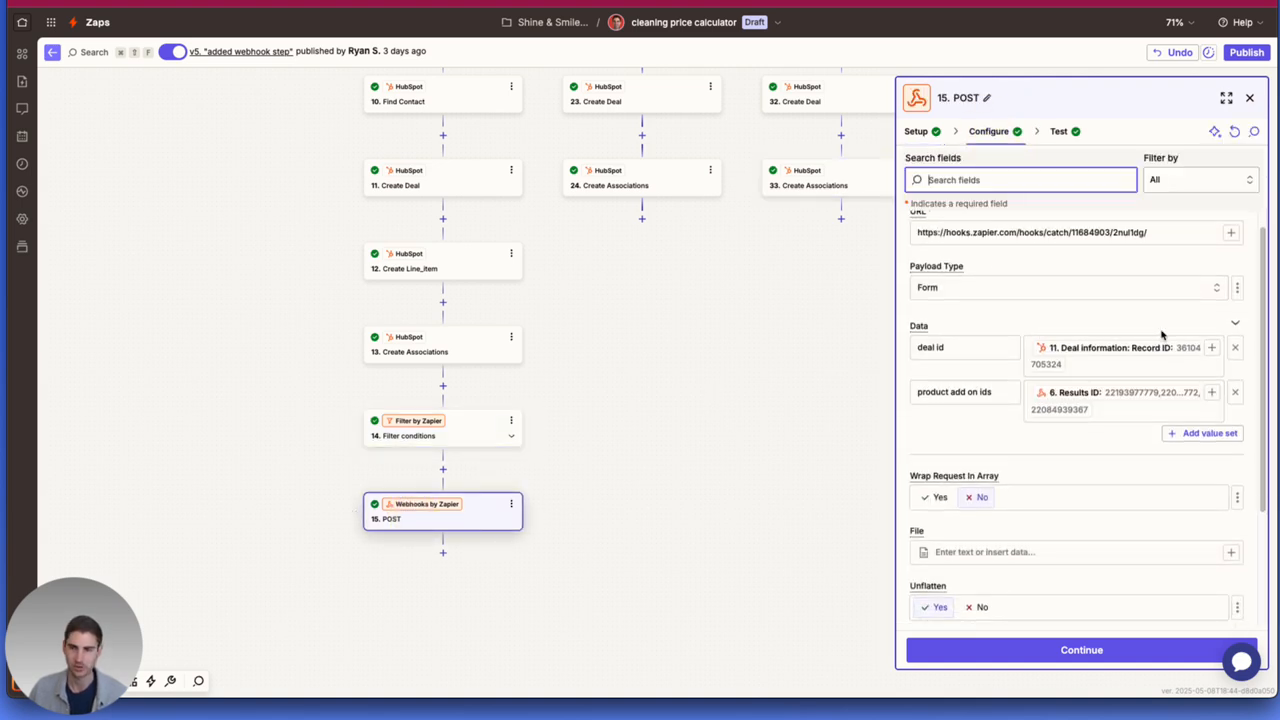
pyautogui.scroll(-3, 1161, 336)
pyautogui.scroll(4, 1160, 335)
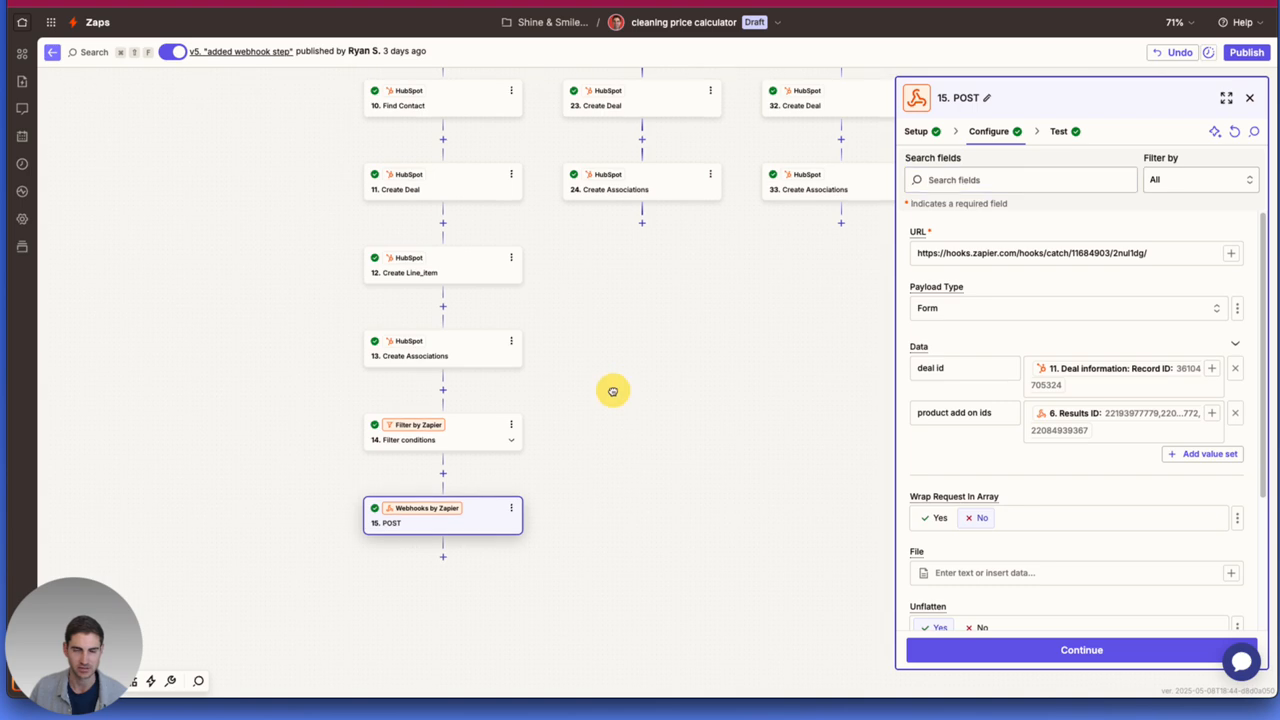
pyautogui.moveTo(608, 380); pyautogui.dragTo(514, 434)
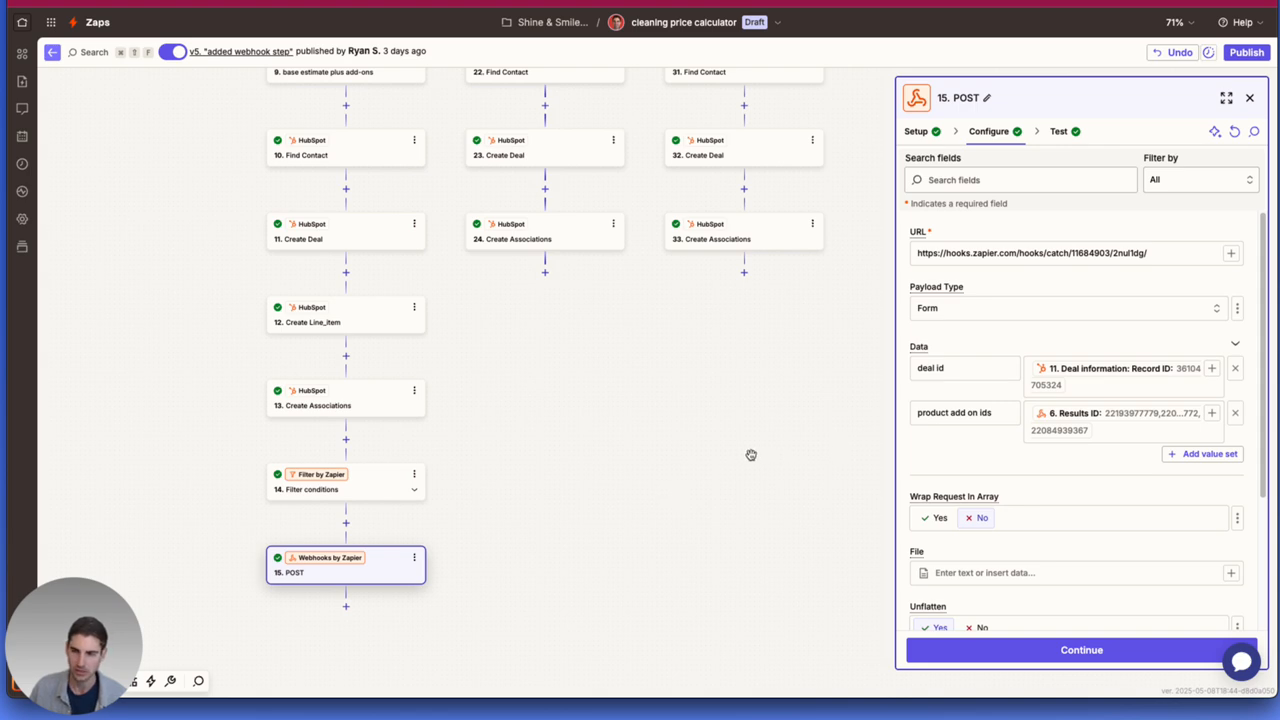
pyautogui.click(924, 133)
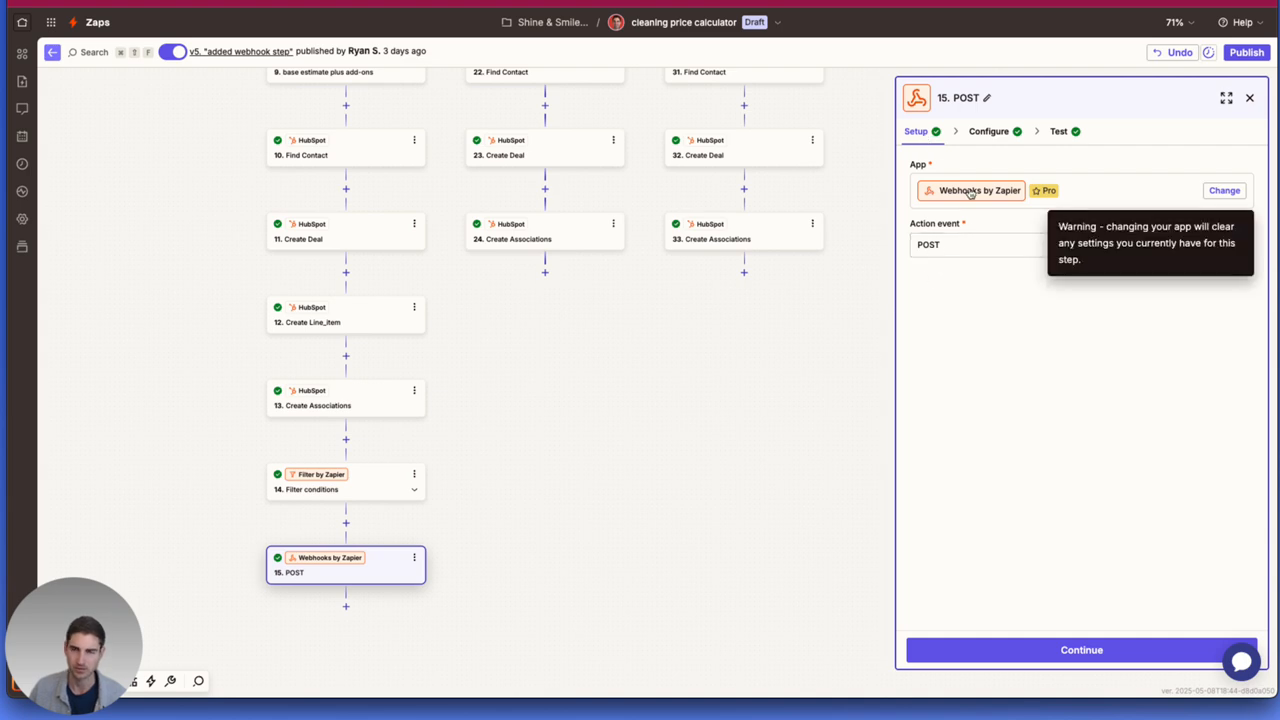
pyautogui.click(990, 131)
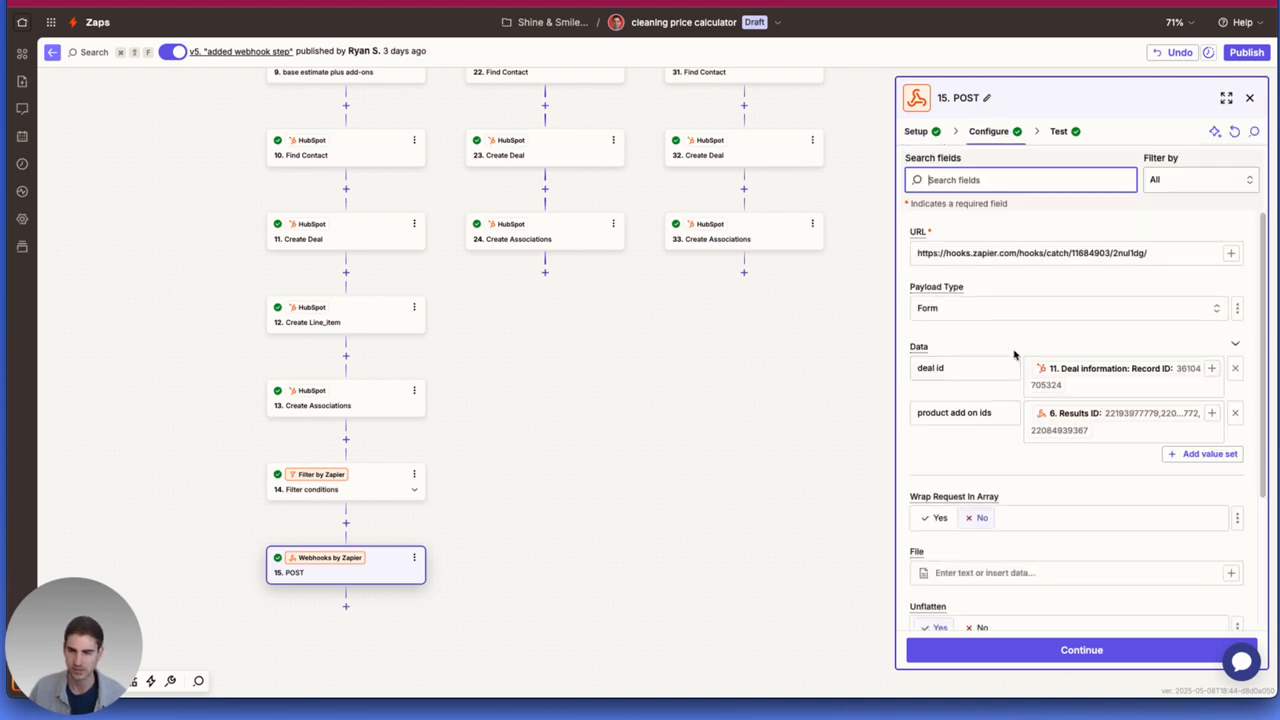
pyautogui.scroll(-1, 960, 355)
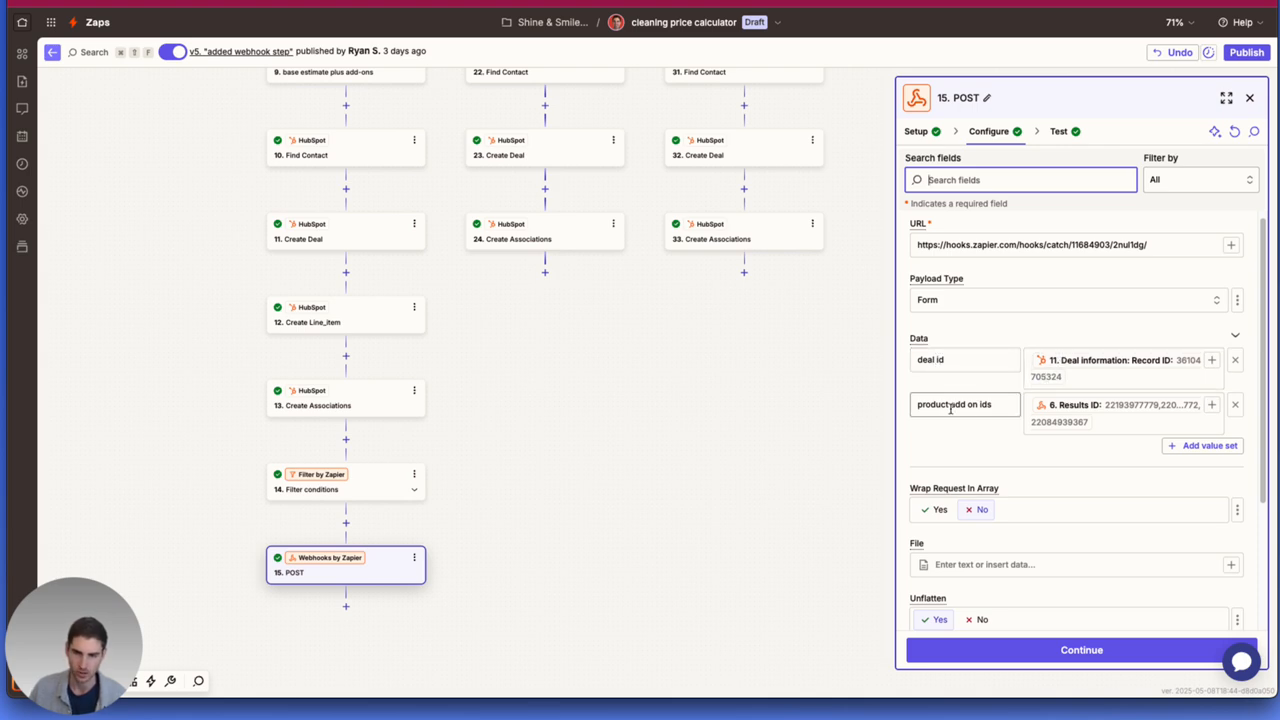
pyautogui.scroll(-4, 1090, 417)
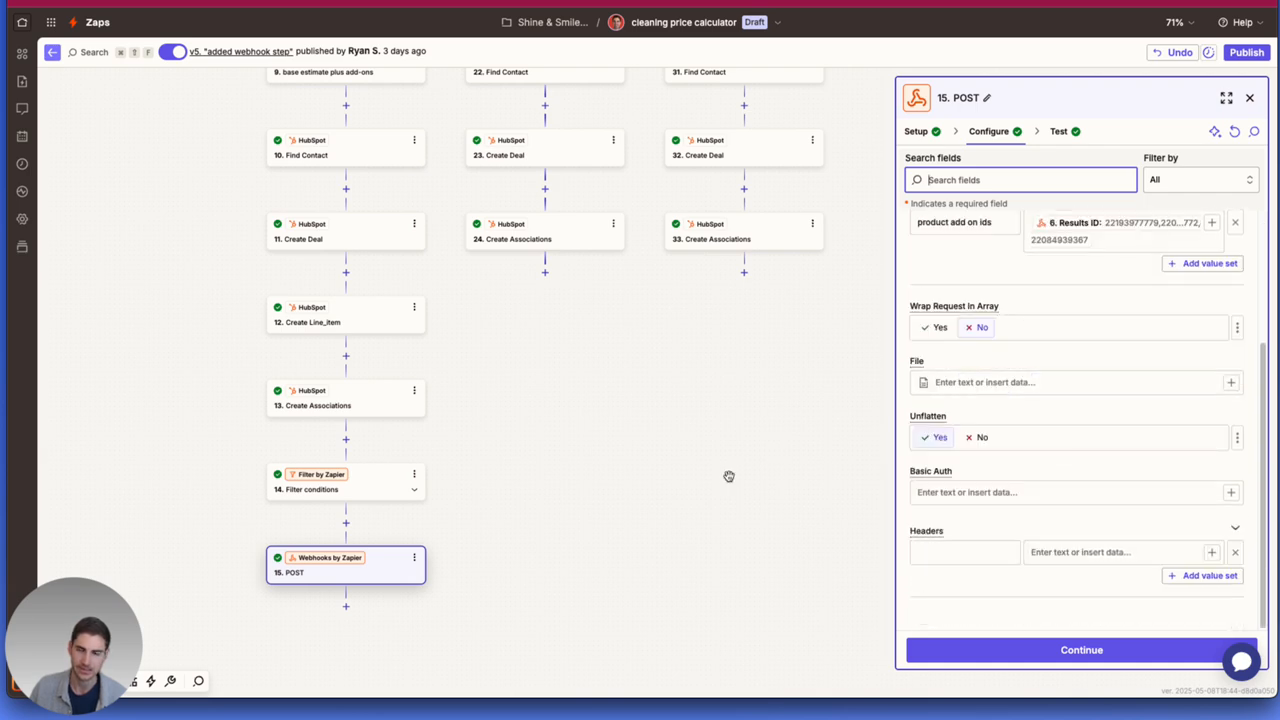
# Leave the cleaning price calculator zap and open the Shine & Smile Eco Clean folder.
pyautogui.scroll(3, 800, 400)
pyautogui.scroll(1, 1048, 489)
pyautogui.scroll(4, 1048, 489)
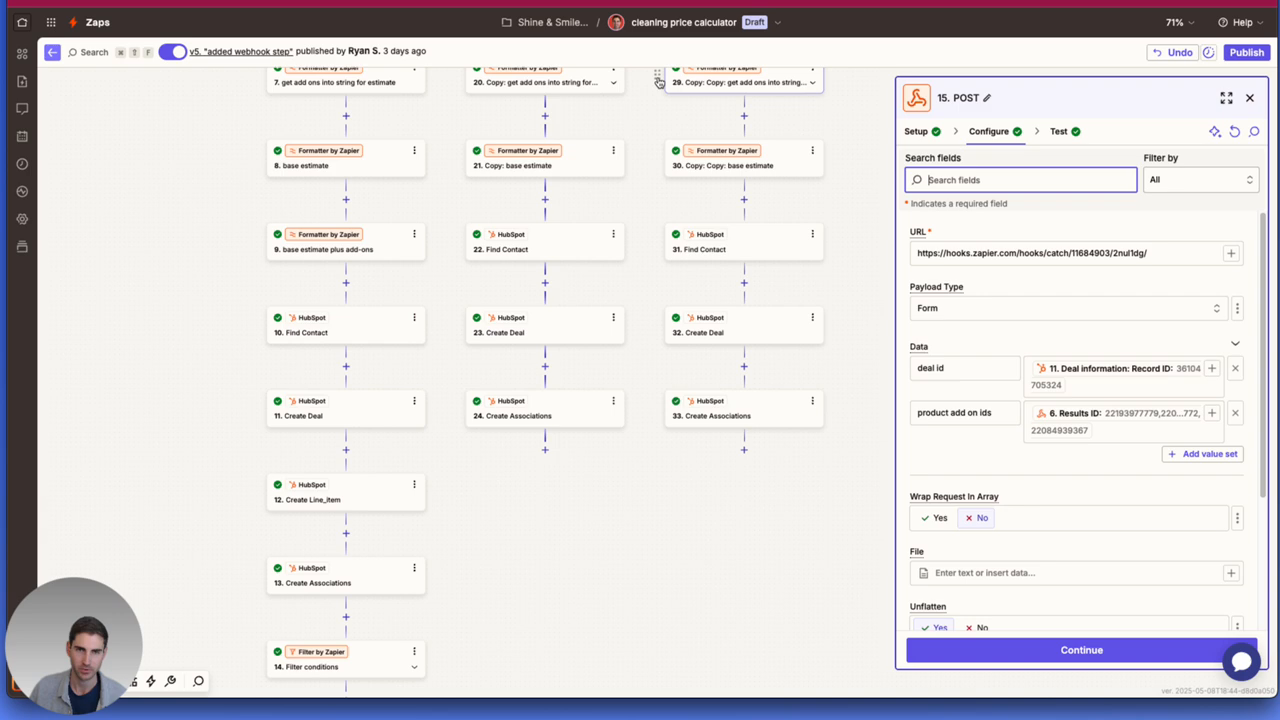
pyautogui.click(541, 23)
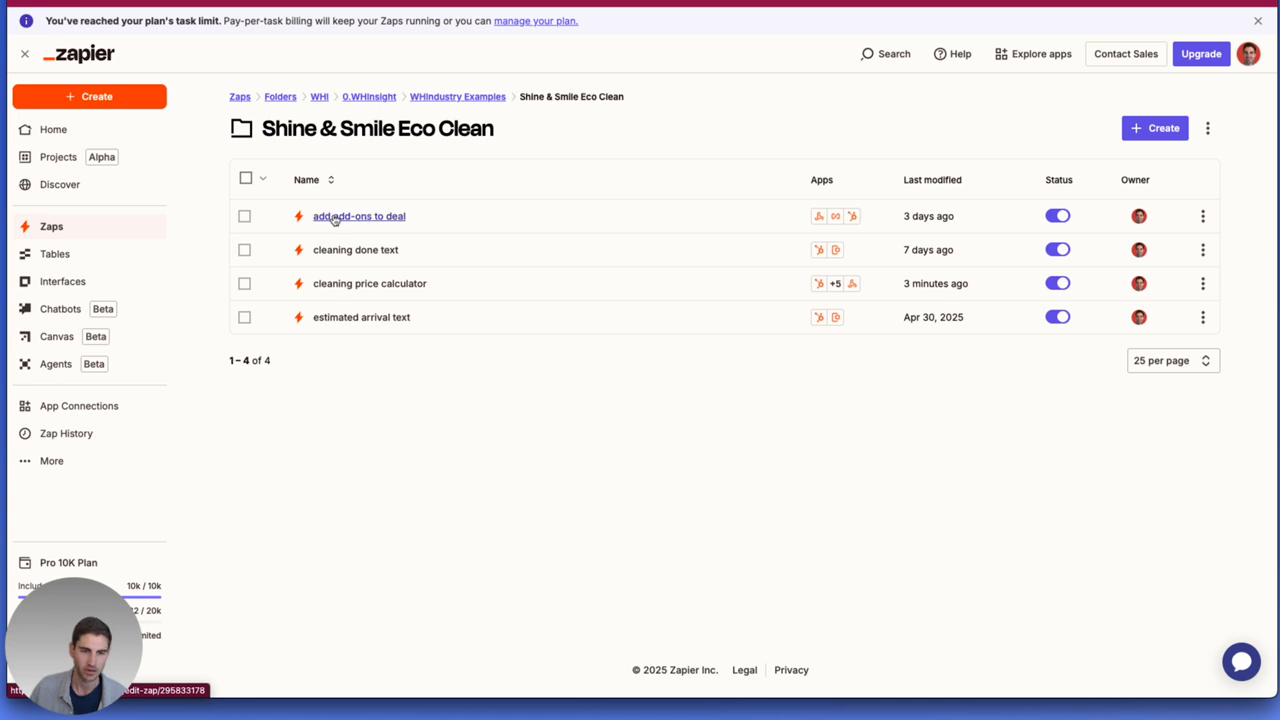
# Open the "add add-ons to deal" zap for editing and examine the Catch Hook trigger's setup, configuration and test record.
pyautogui.click(404, 217)
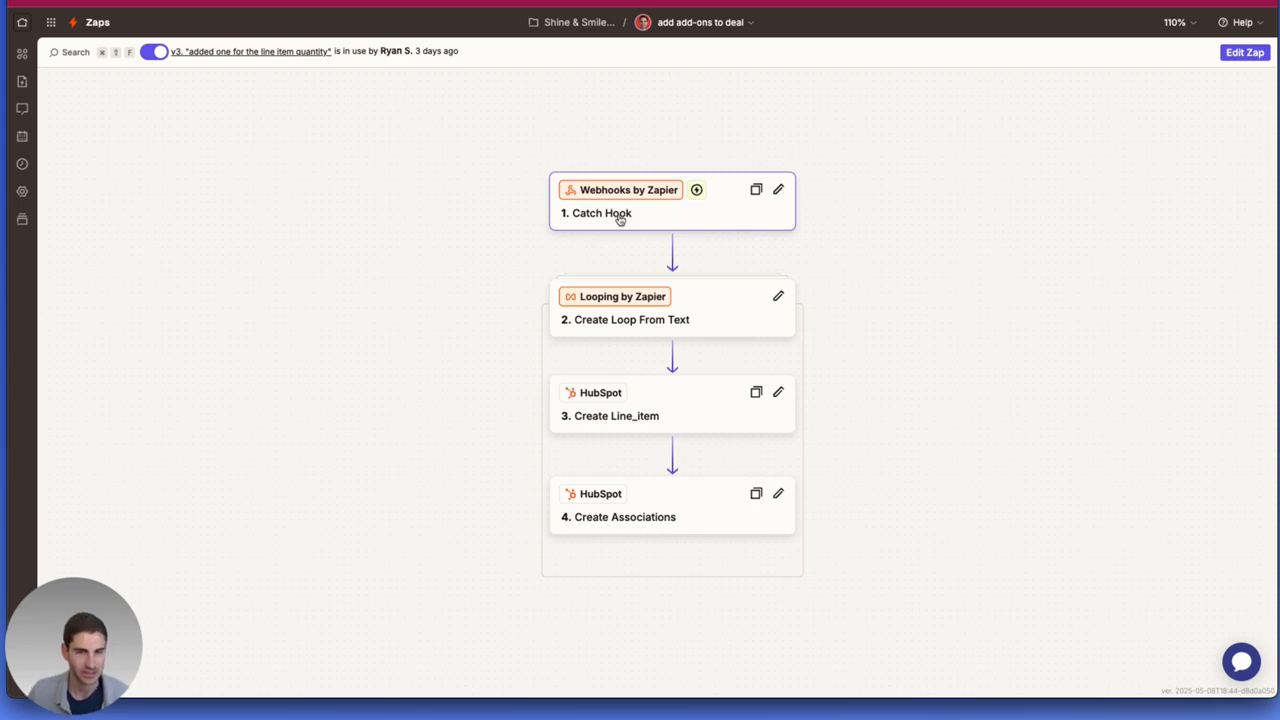
pyautogui.click(620, 219)
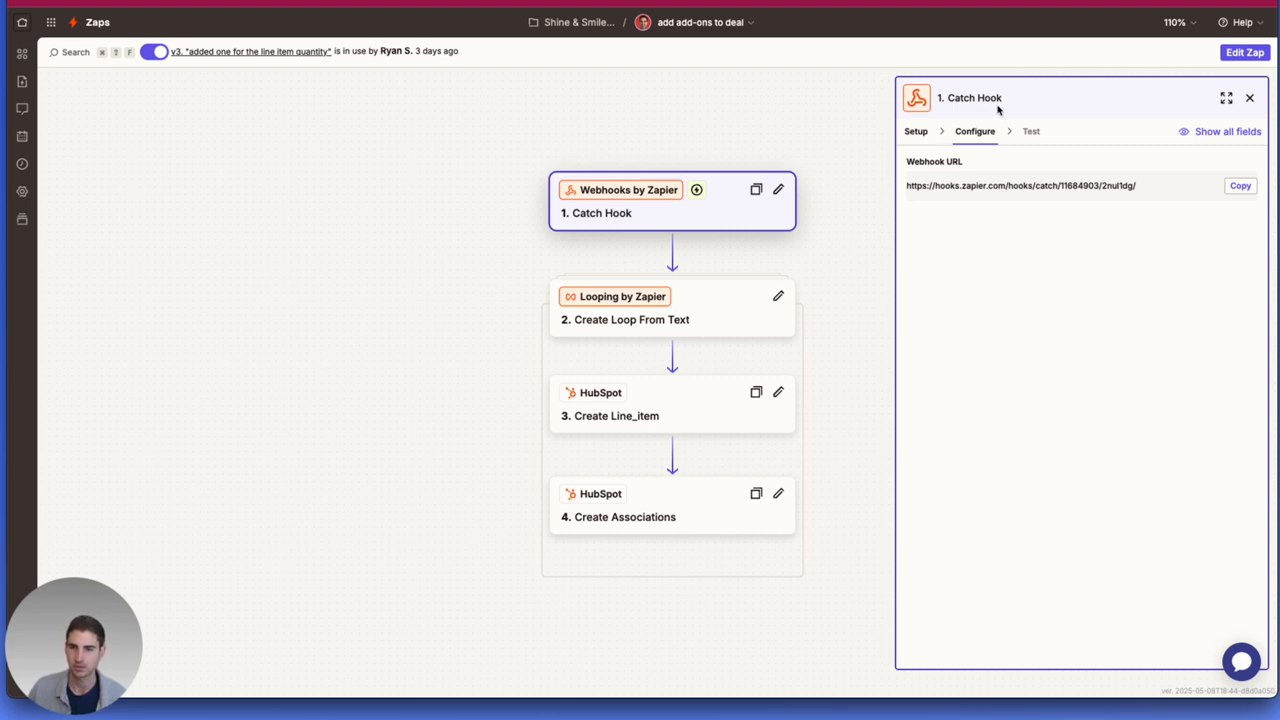
pyautogui.click(1250, 56)
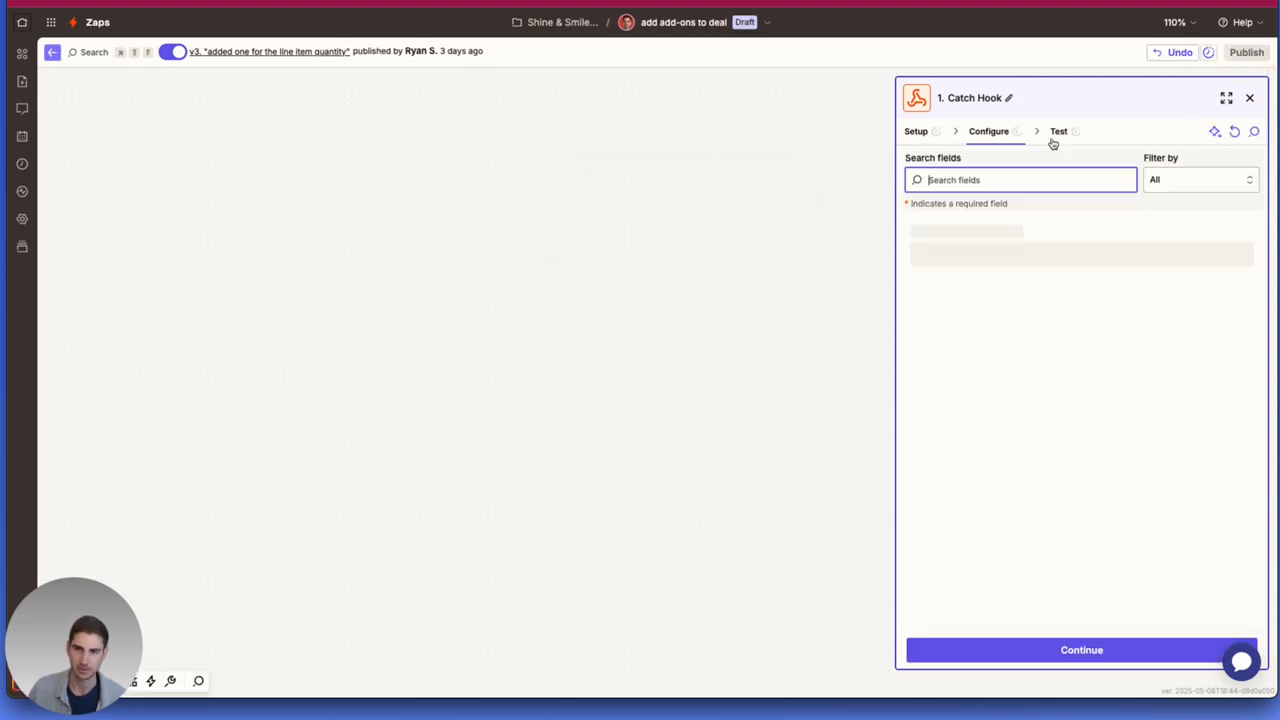
pyautogui.click(916, 134)
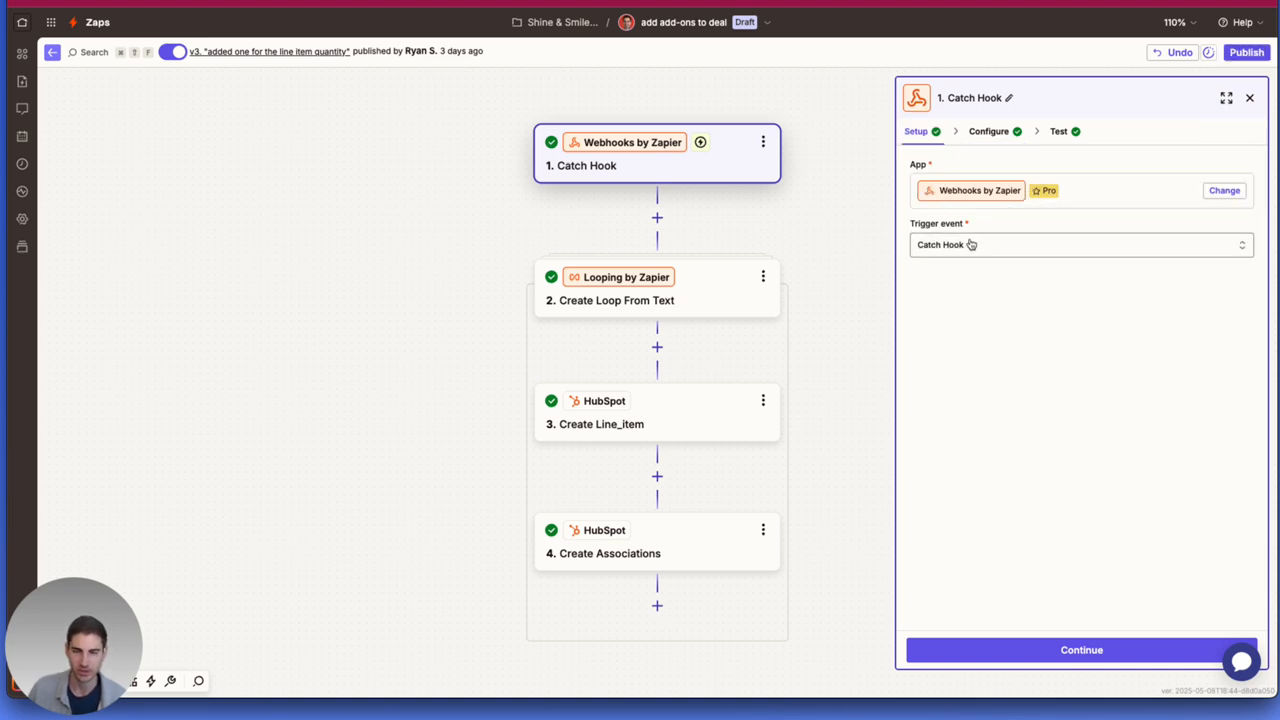
pyautogui.click(988, 131)
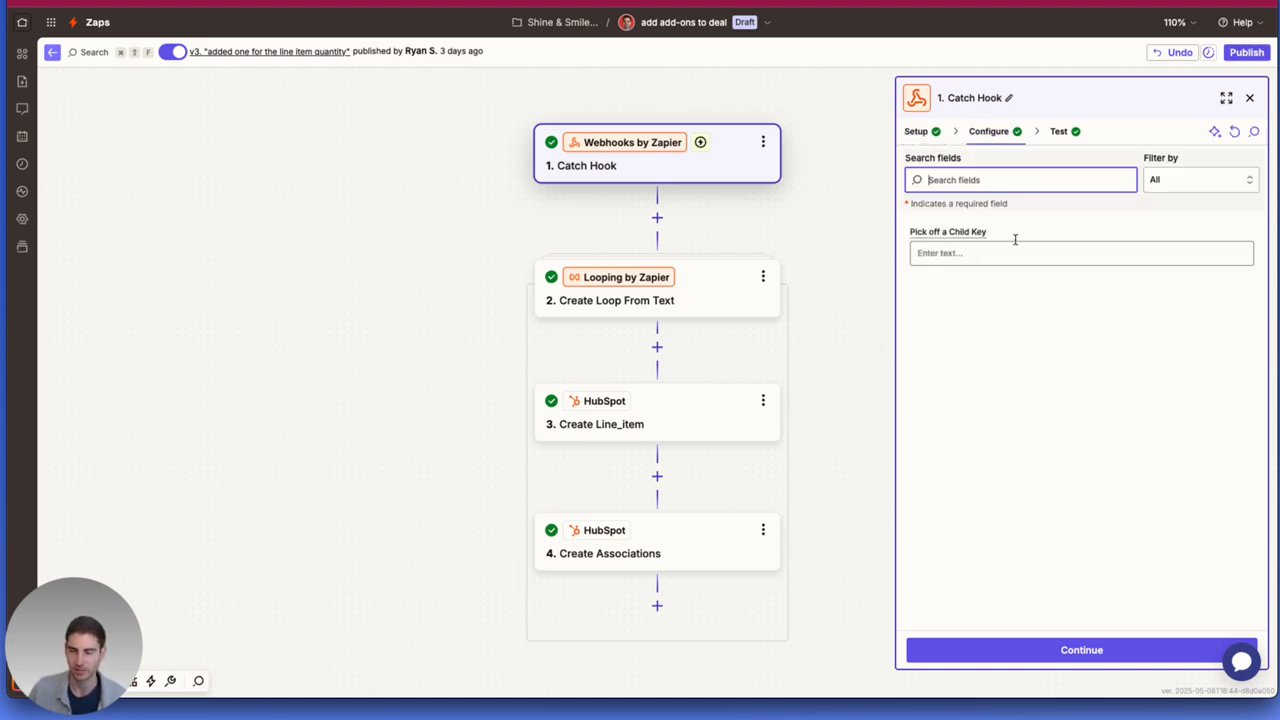
pyautogui.click(1062, 131)
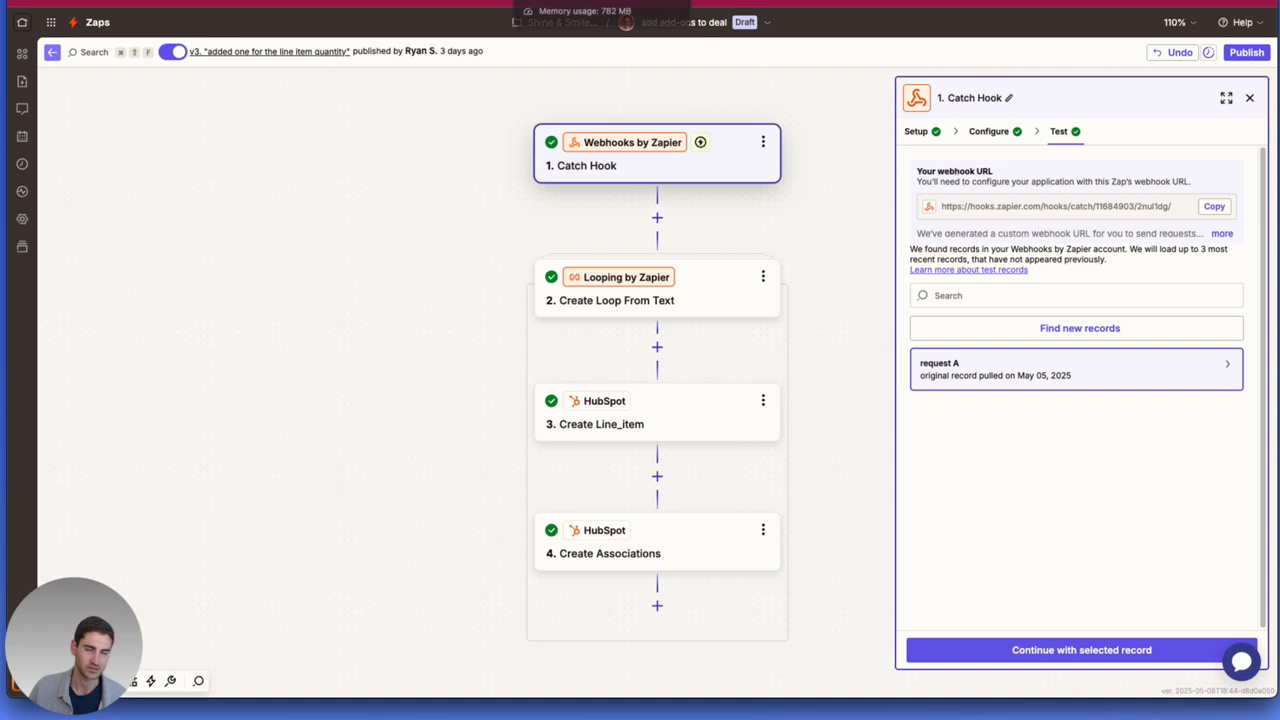
# Examine how the "Create Loop From Text" step loops through the product add on ids with a text delimiter.
pyautogui.click(614, 297)
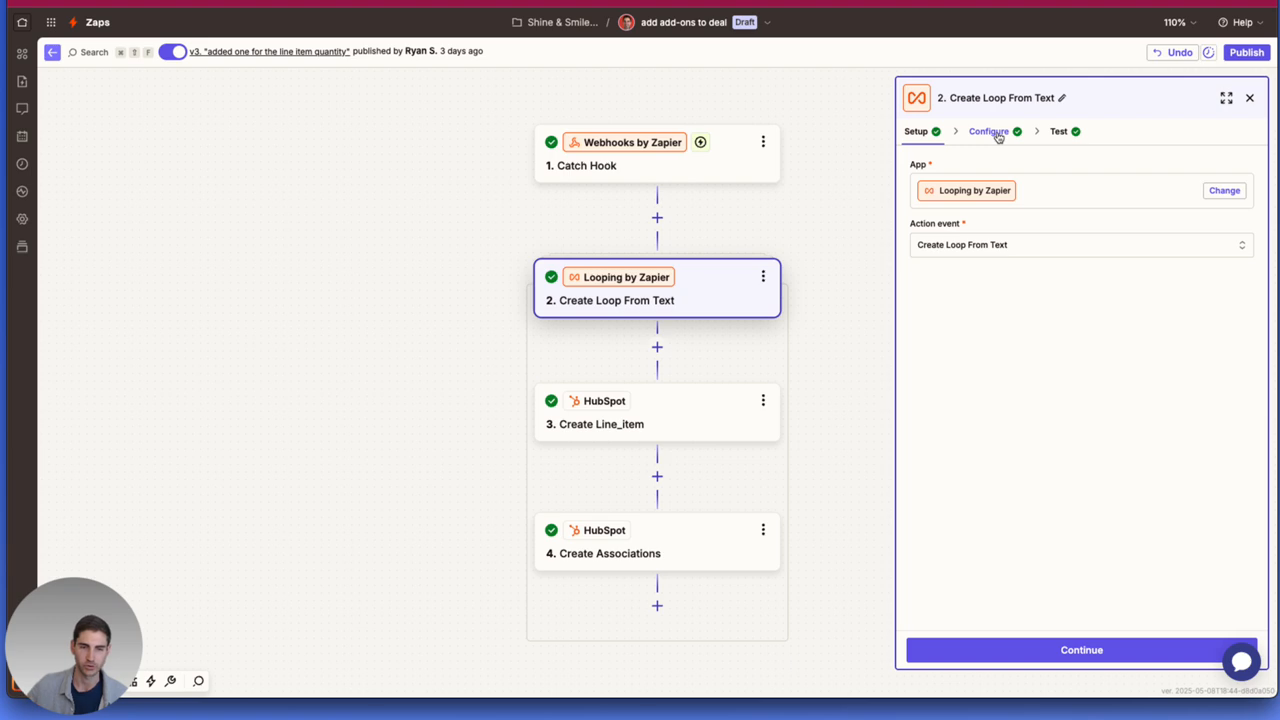
pyautogui.click(1056, 134)
pyautogui.click(988, 131)
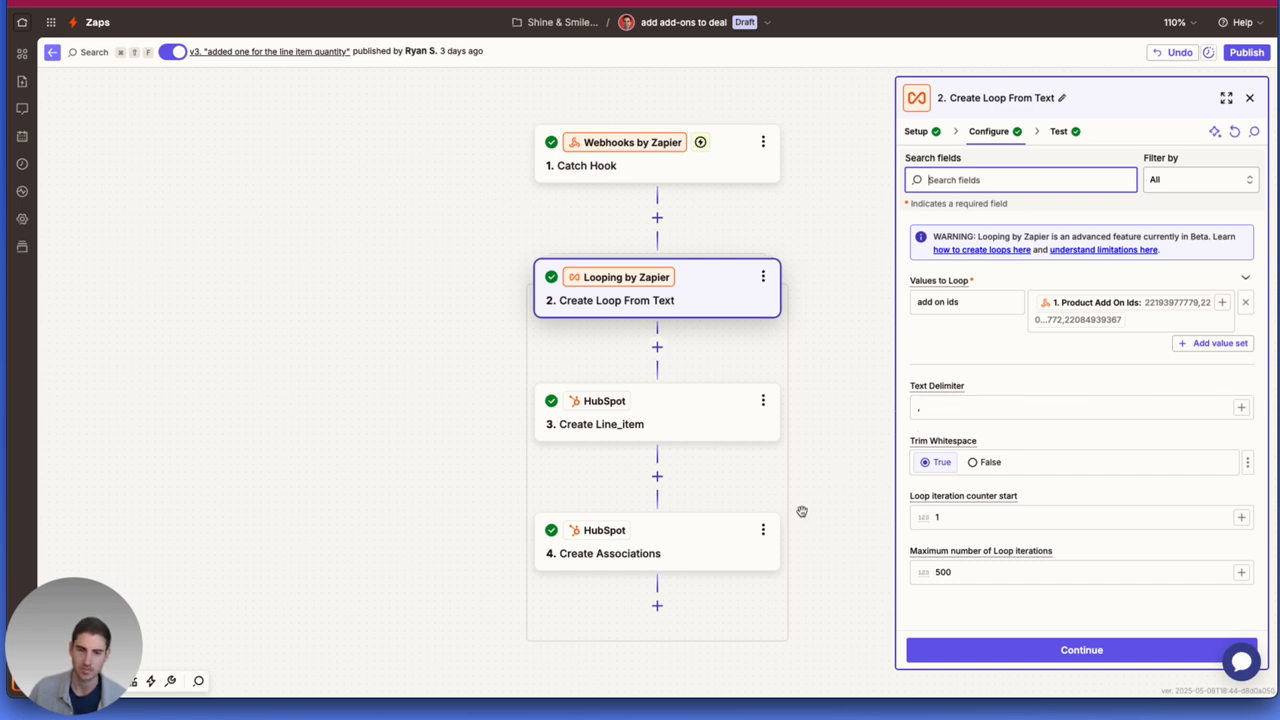
# Examine the "Create Line_item" step's configuration, filtering its fields to Filled to check the Product ID and Quantity.
pyautogui.click(702, 405)
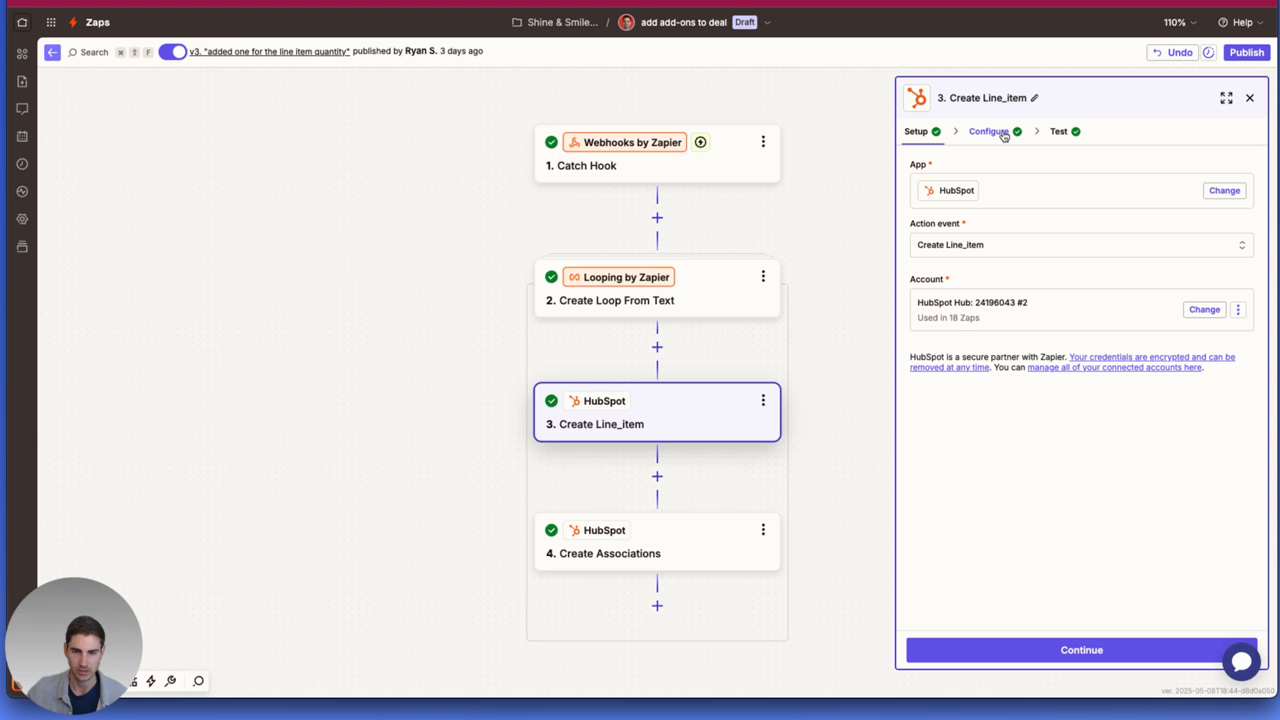
pyautogui.click(1002, 133)
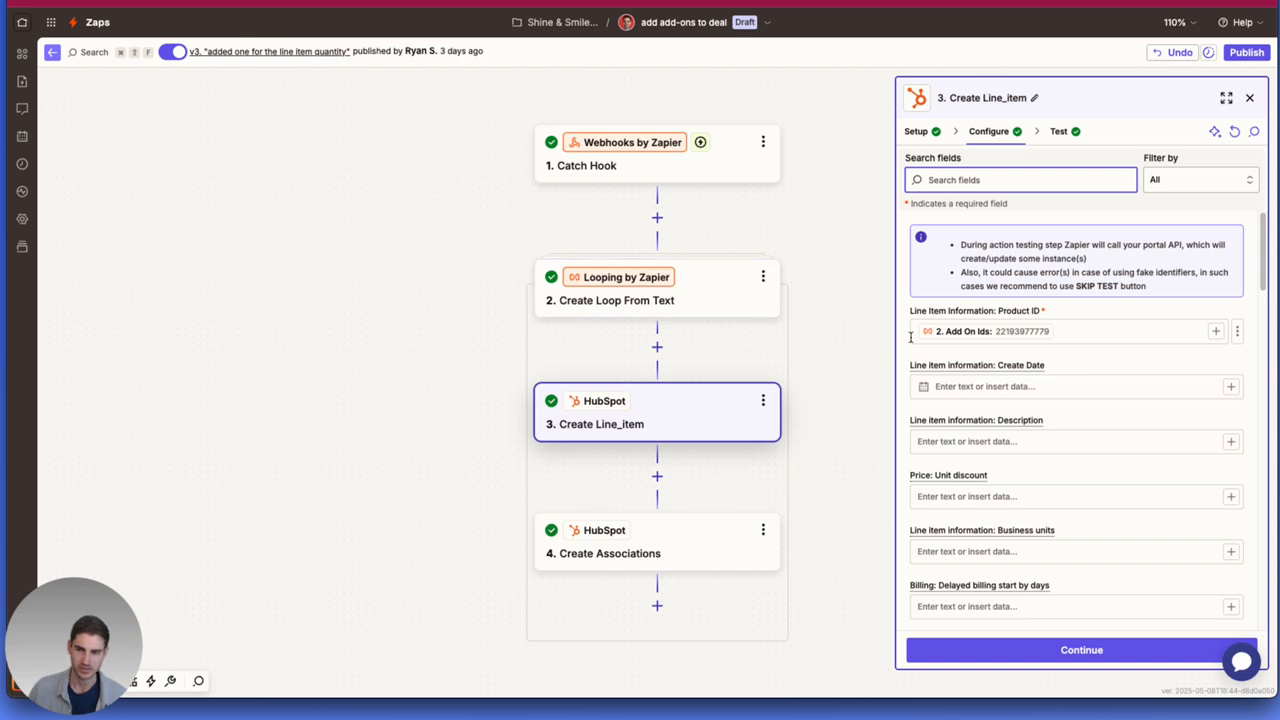
pyautogui.scroll(-4, 1053, 358)
pyautogui.scroll(-12, 1053, 358)
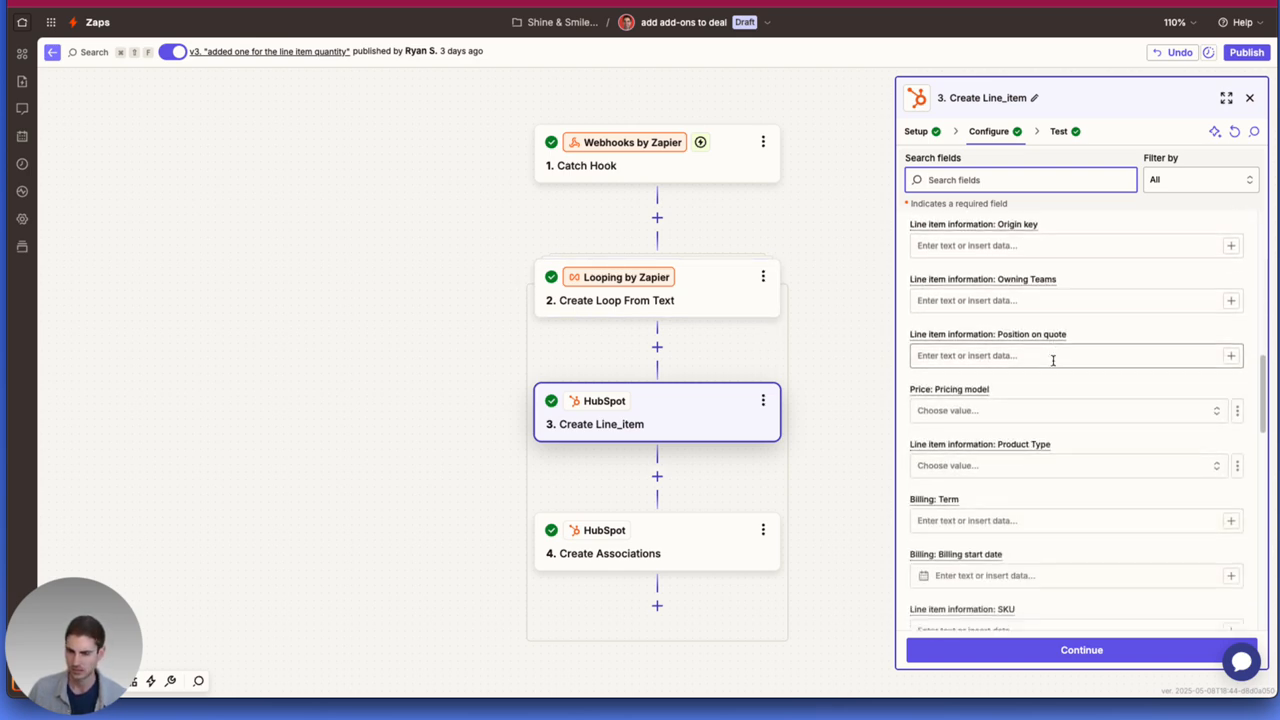
pyautogui.scroll(5, 1053, 362)
pyautogui.scroll(-1, 1053, 364)
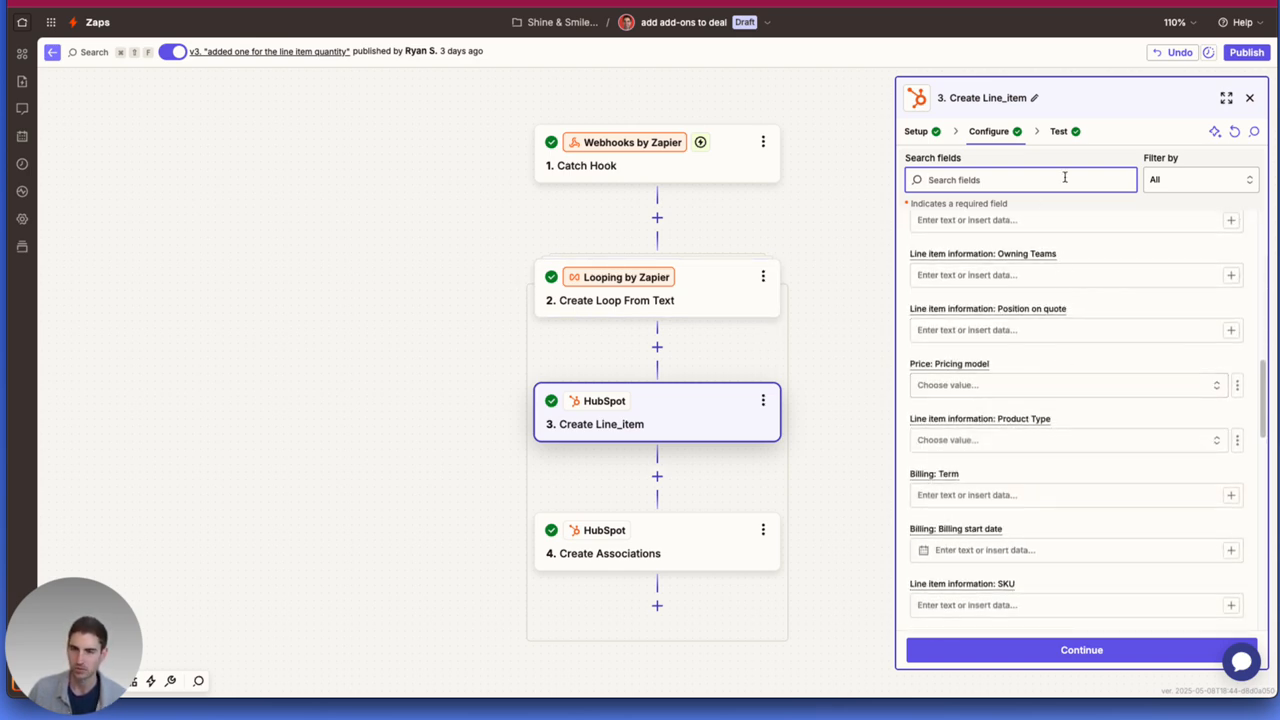
pyautogui.click(1195, 179)
pyautogui.click(1193, 273)
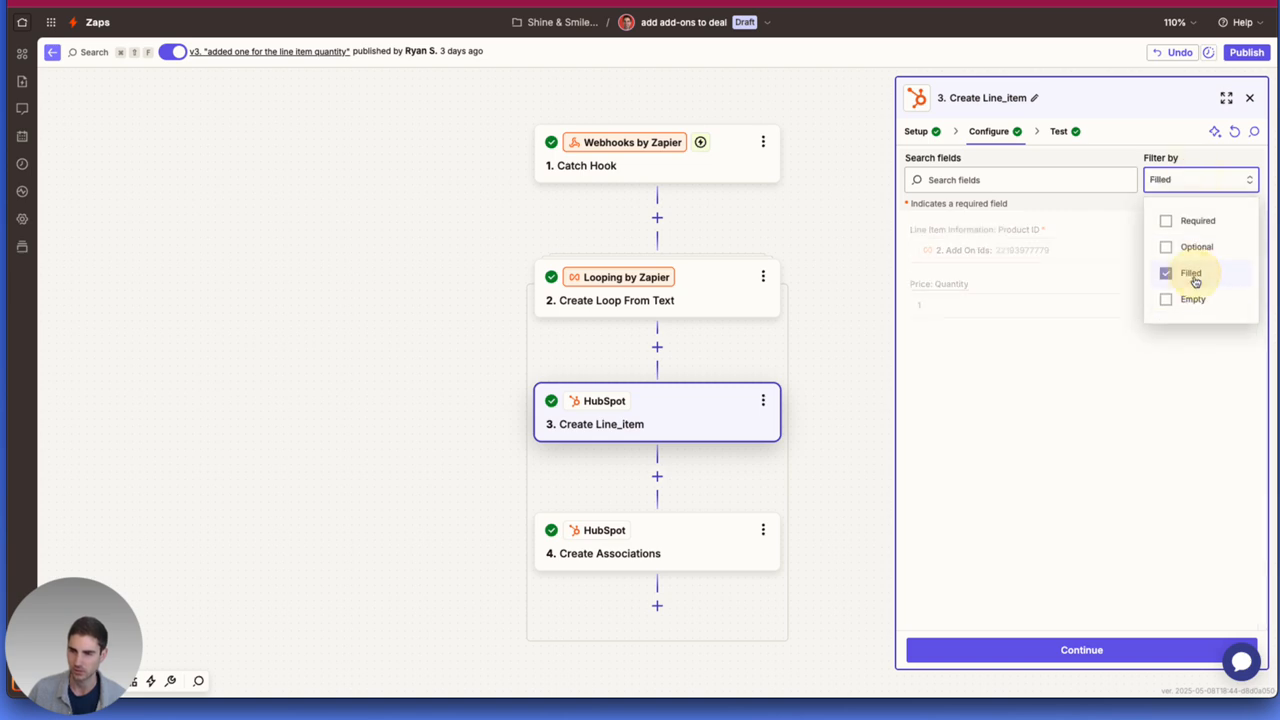
pyautogui.click(963, 342)
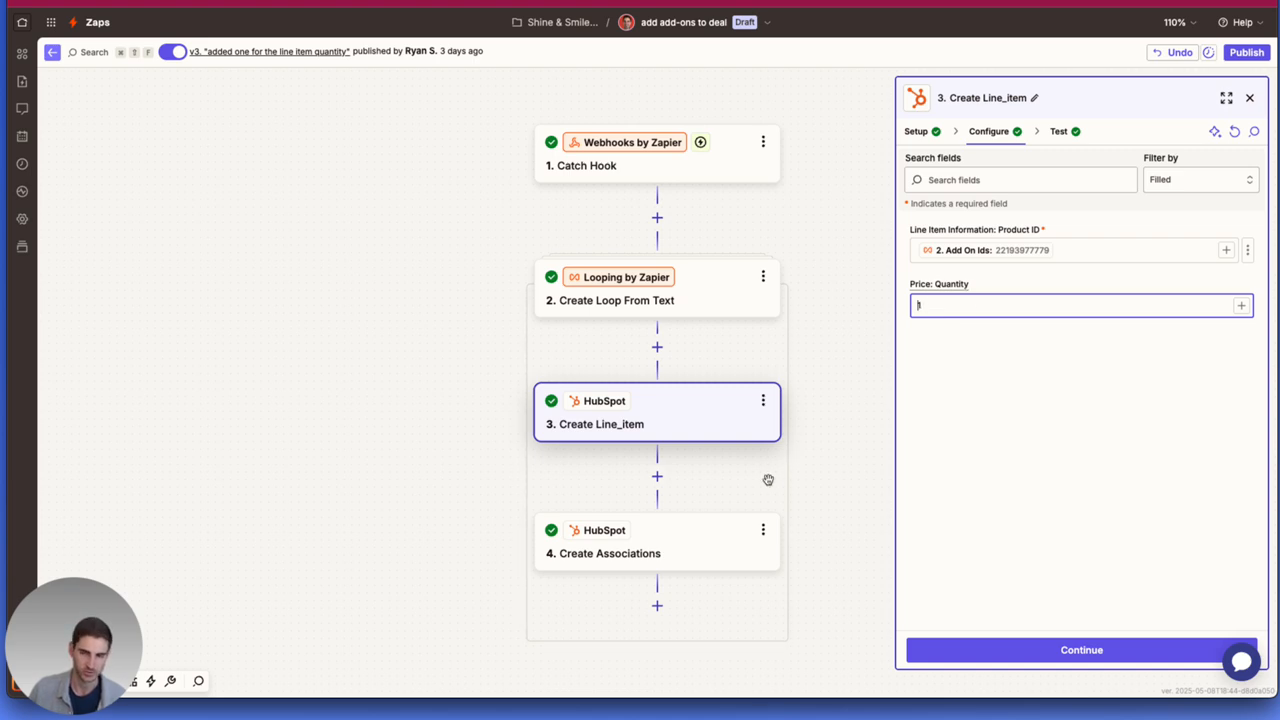
pyautogui.click(754, 652)
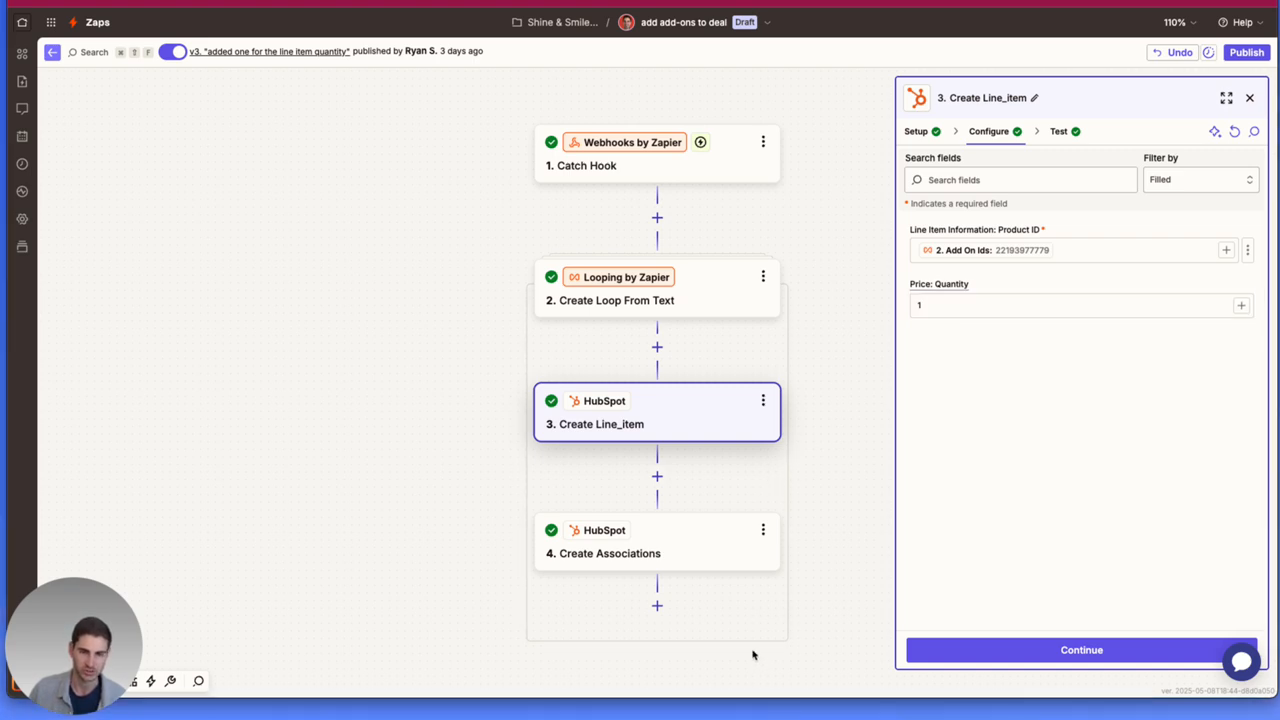
# Examine how the "Create Associations" step in the add-ons zap links the deal ID to the line item.
pyautogui.click(689, 537)
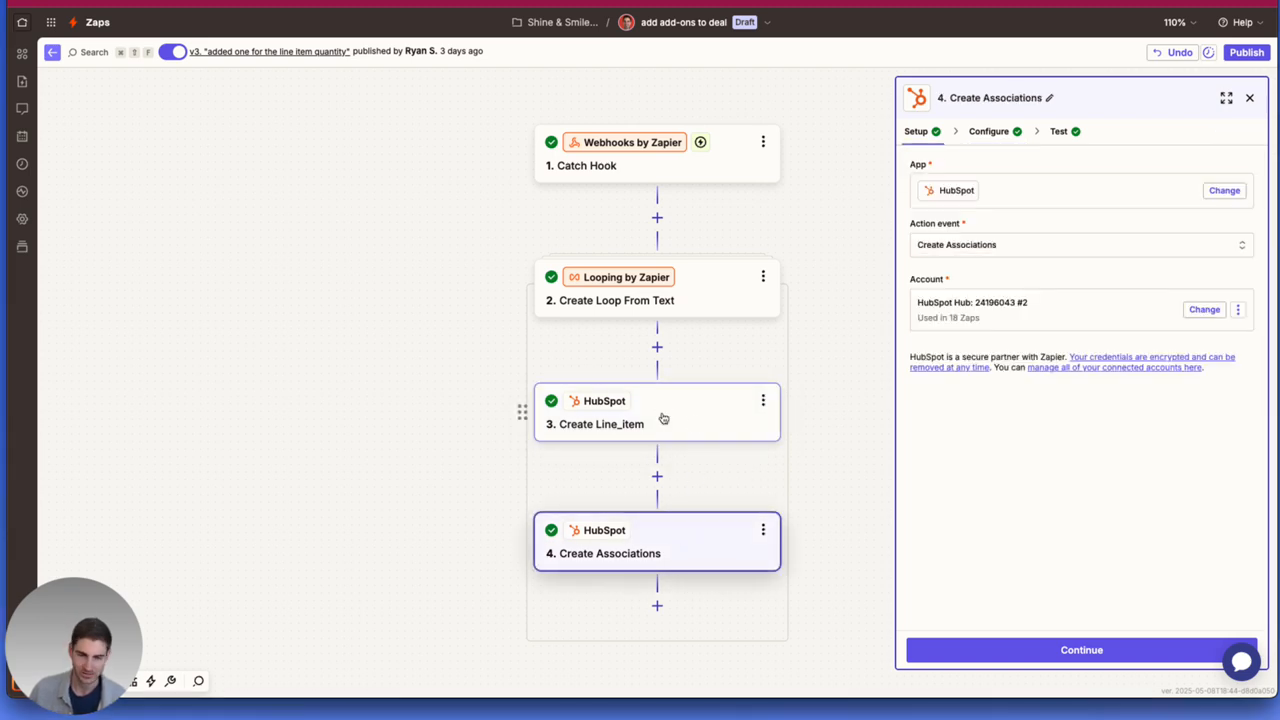
pyautogui.click(990, 131)
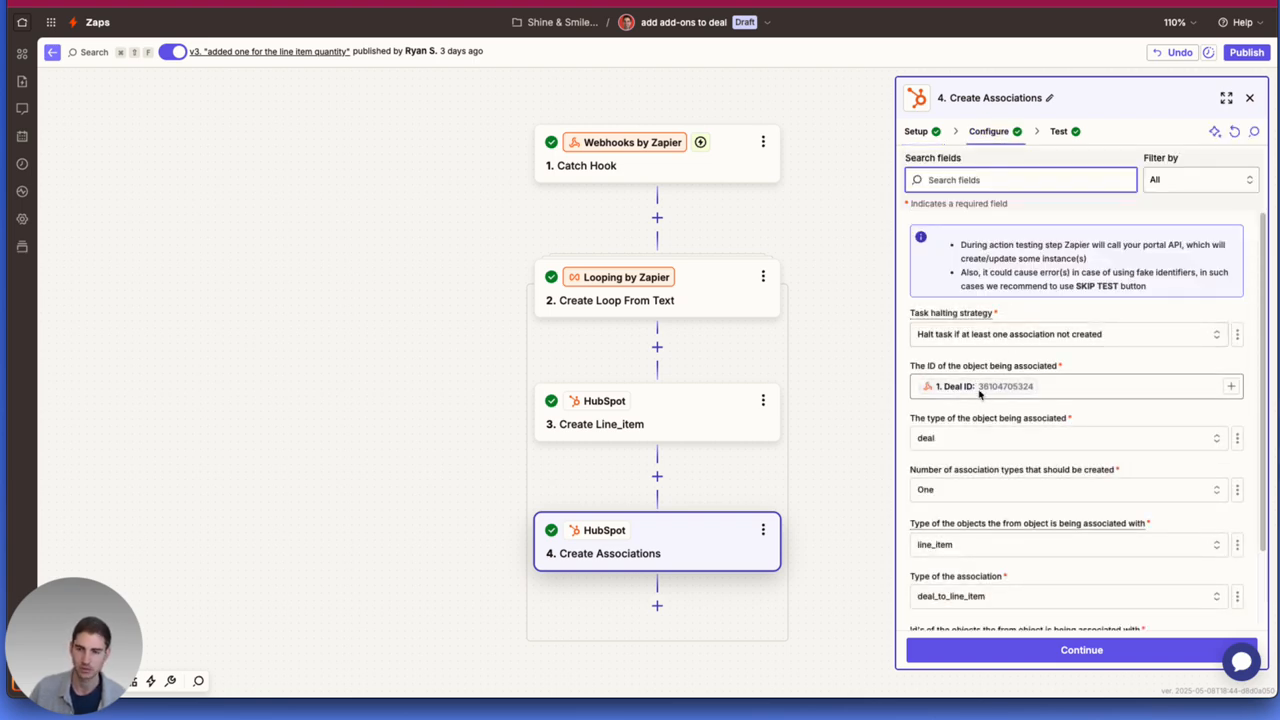
pyautogui.scroll(-1, 980, 392)
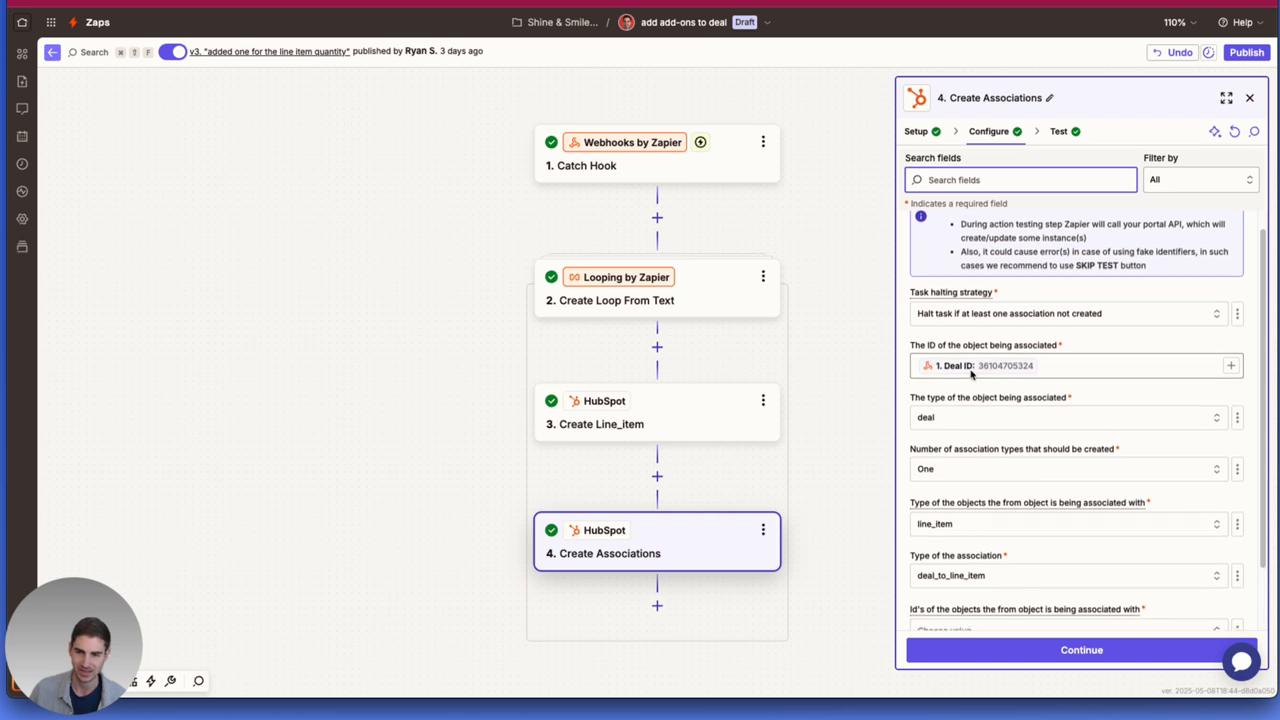
pyautogui.scroll(-1, 970, 373)
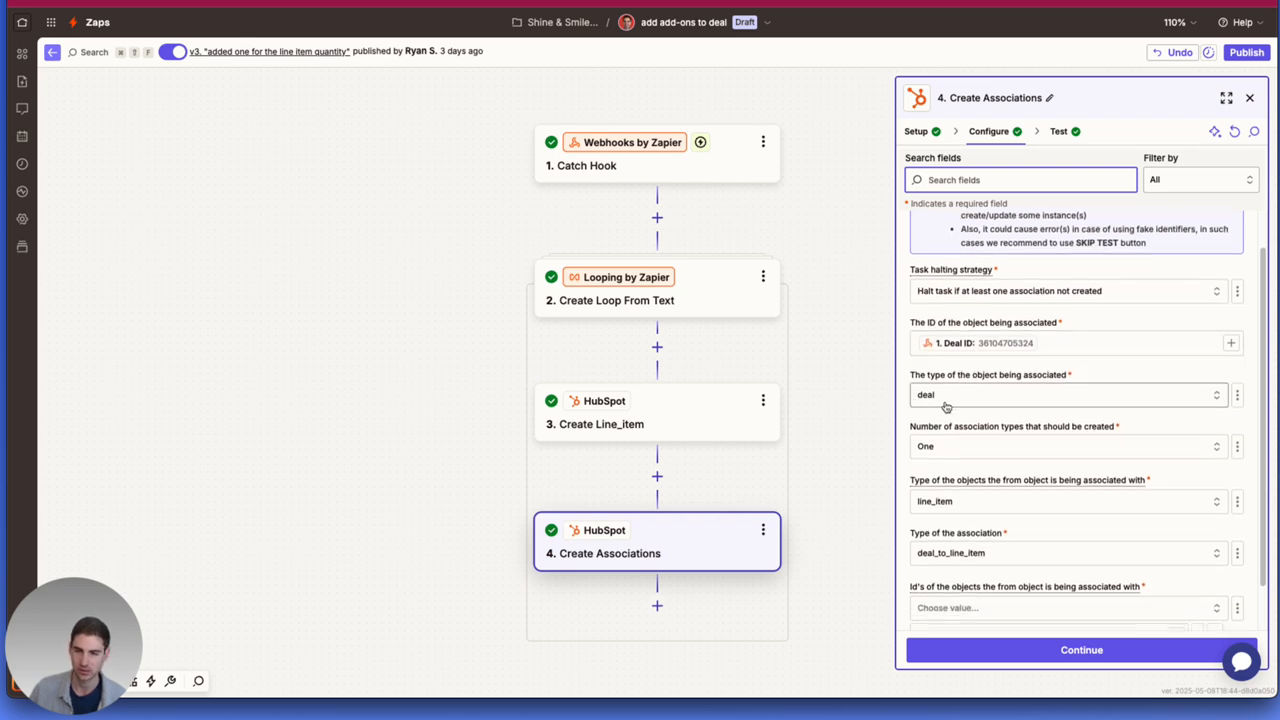
pyautogui.scroll(-2, 934, 403)
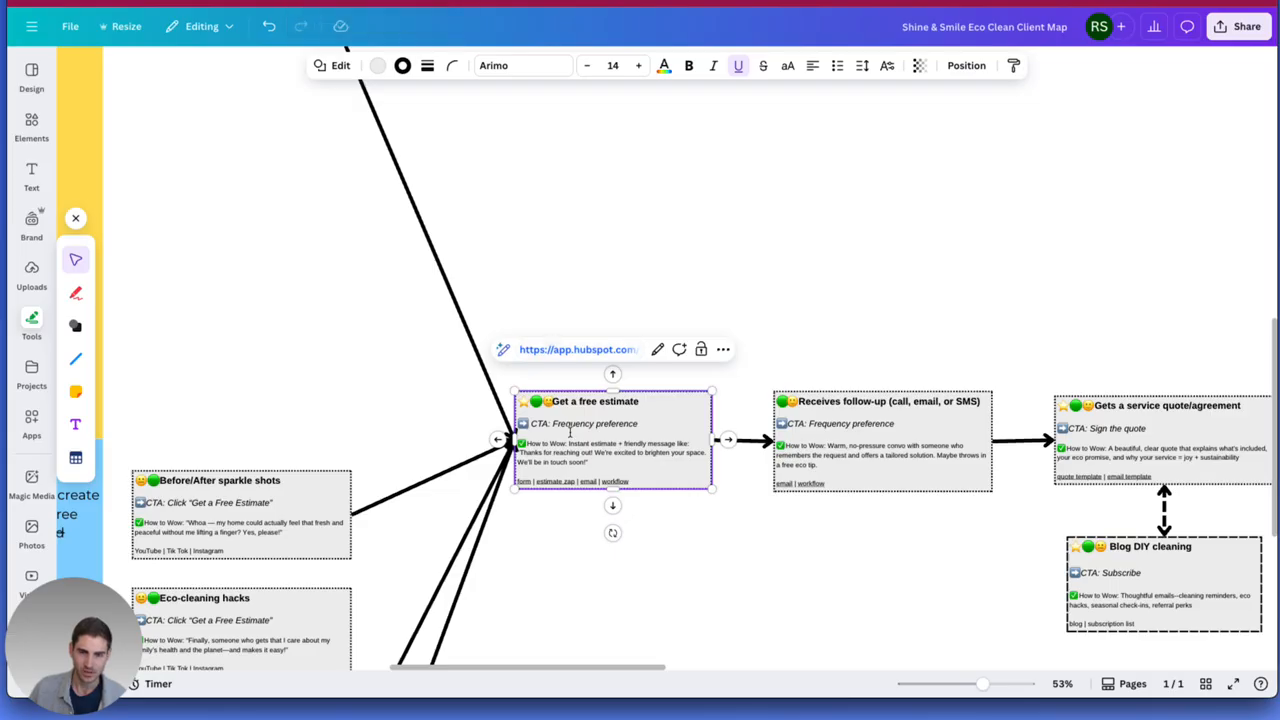
# Open the "estimate received" HubSpot email from the "Get a free estimate" card on the Canva client map and bring up its editor.
pyautogui.click(583, 352)
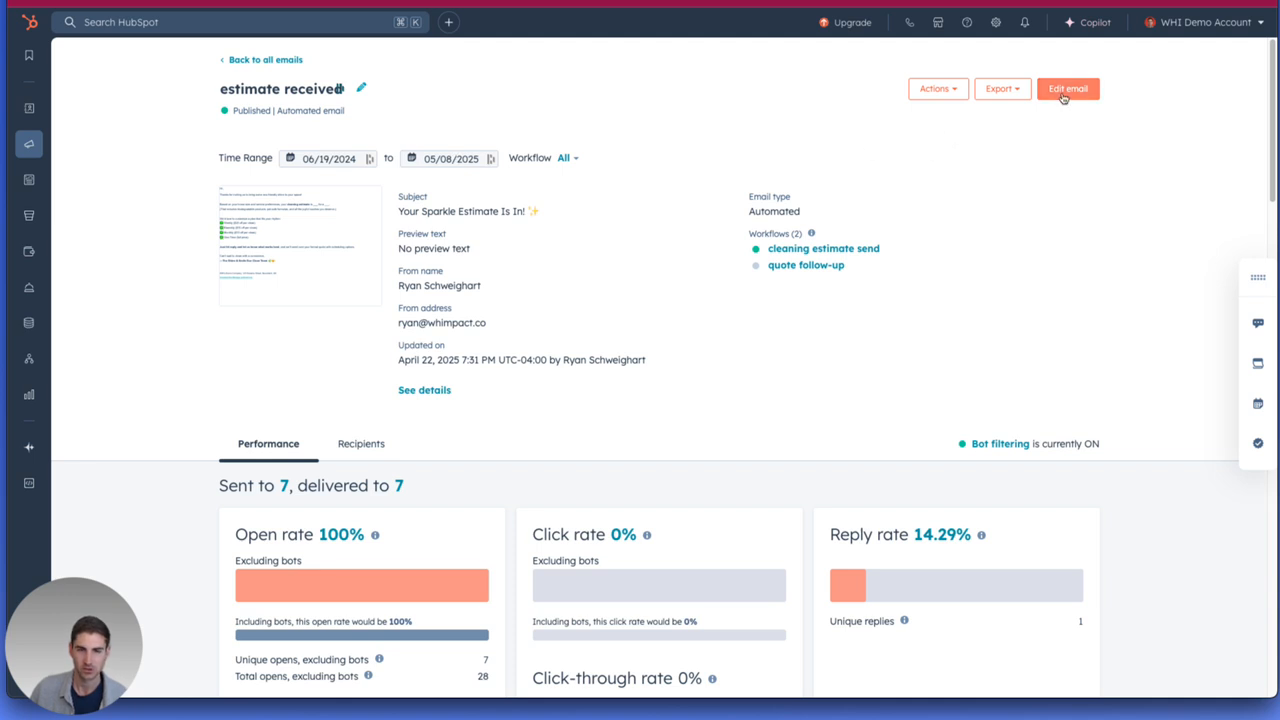
pyautogui.moveTo(24, 149)
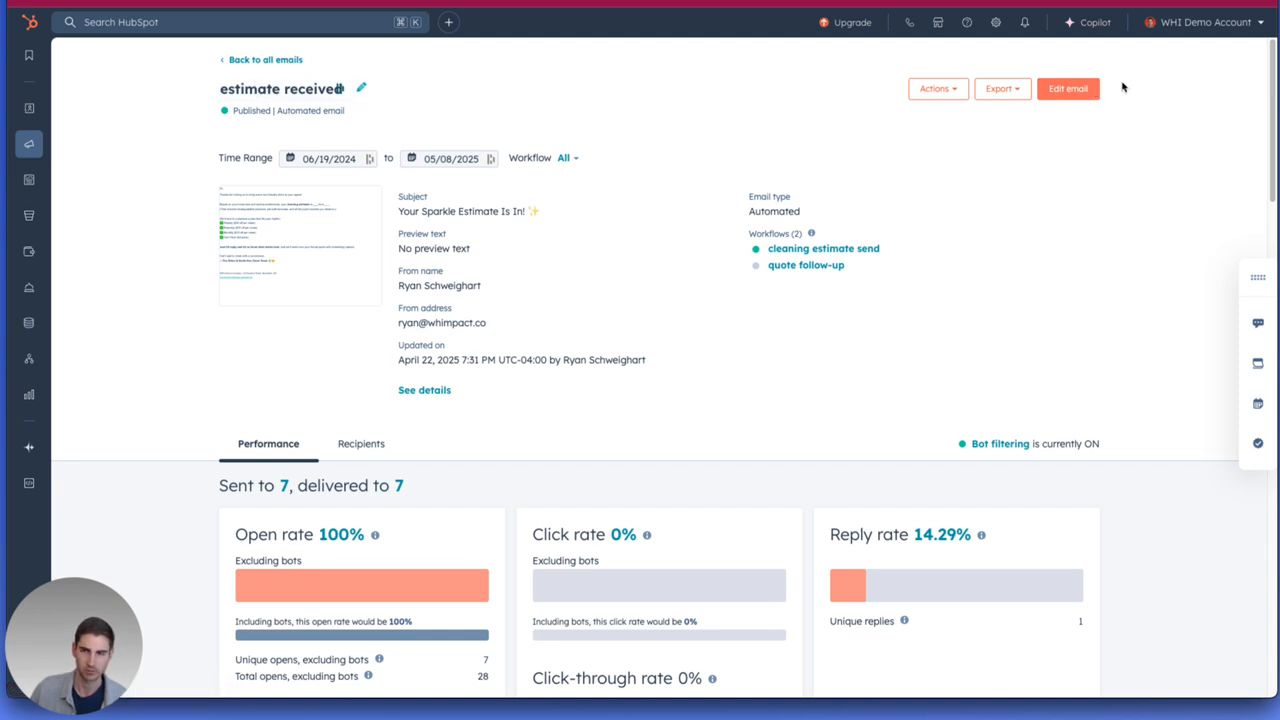
pyautogui.click(1094, 91)
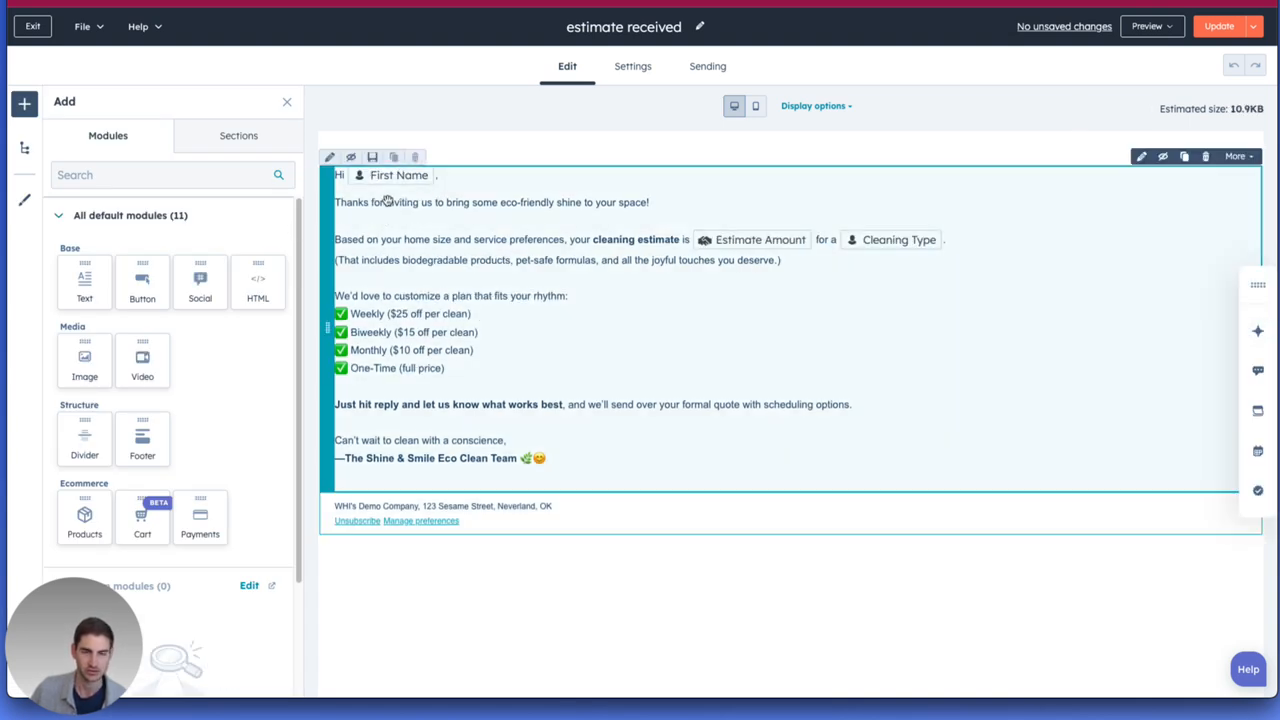
# Inspect the Estimate Amount token's type and property in the email body, leave it without inserting, and select the Cleaning Type token.
pyautogui.click(388, 201)
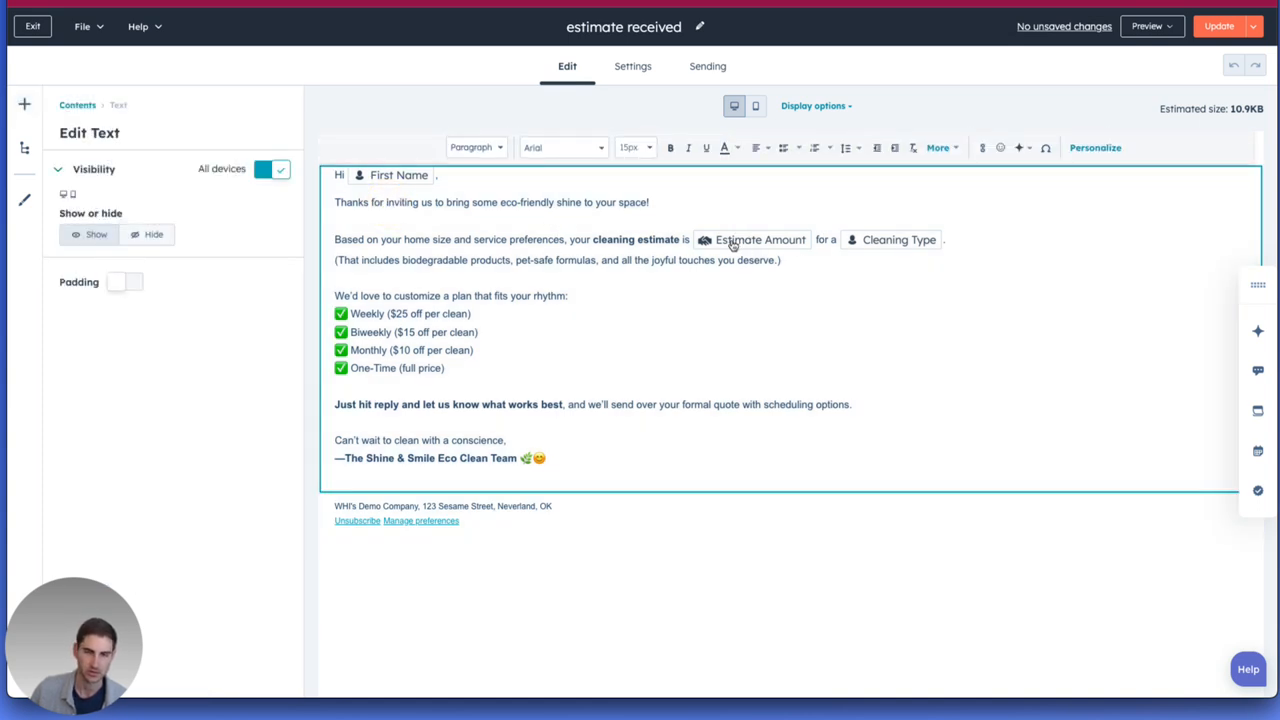
pyautogui.click(786, 241)
pyautogui.click(738, 276)
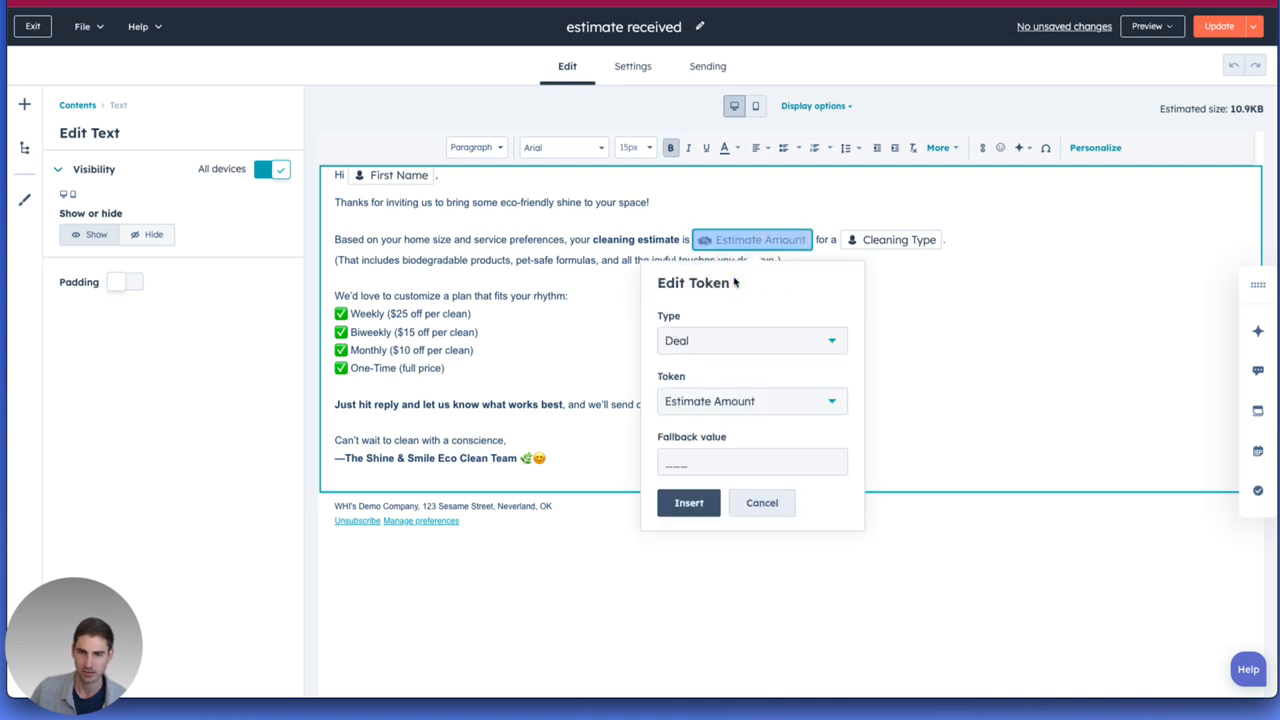
pyautogui.click(676, 341)
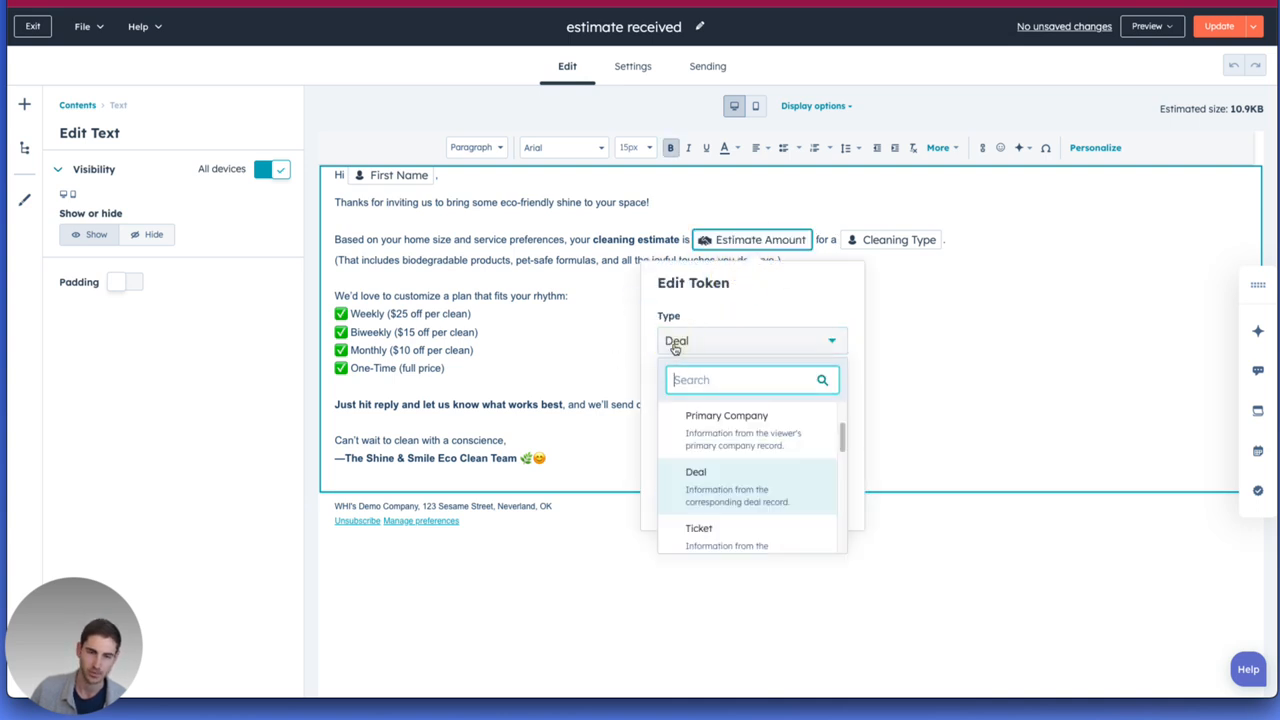
pyautogui.click(690, 315)
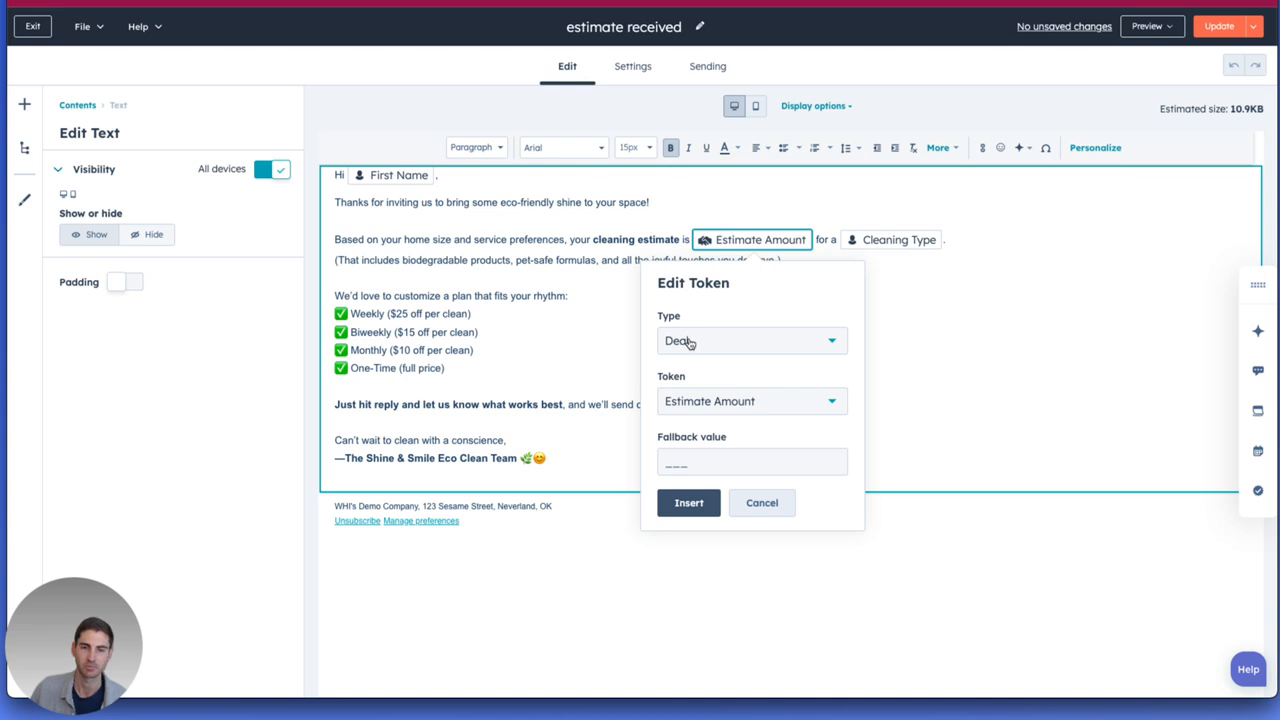
pyautogui.click(703, 410)
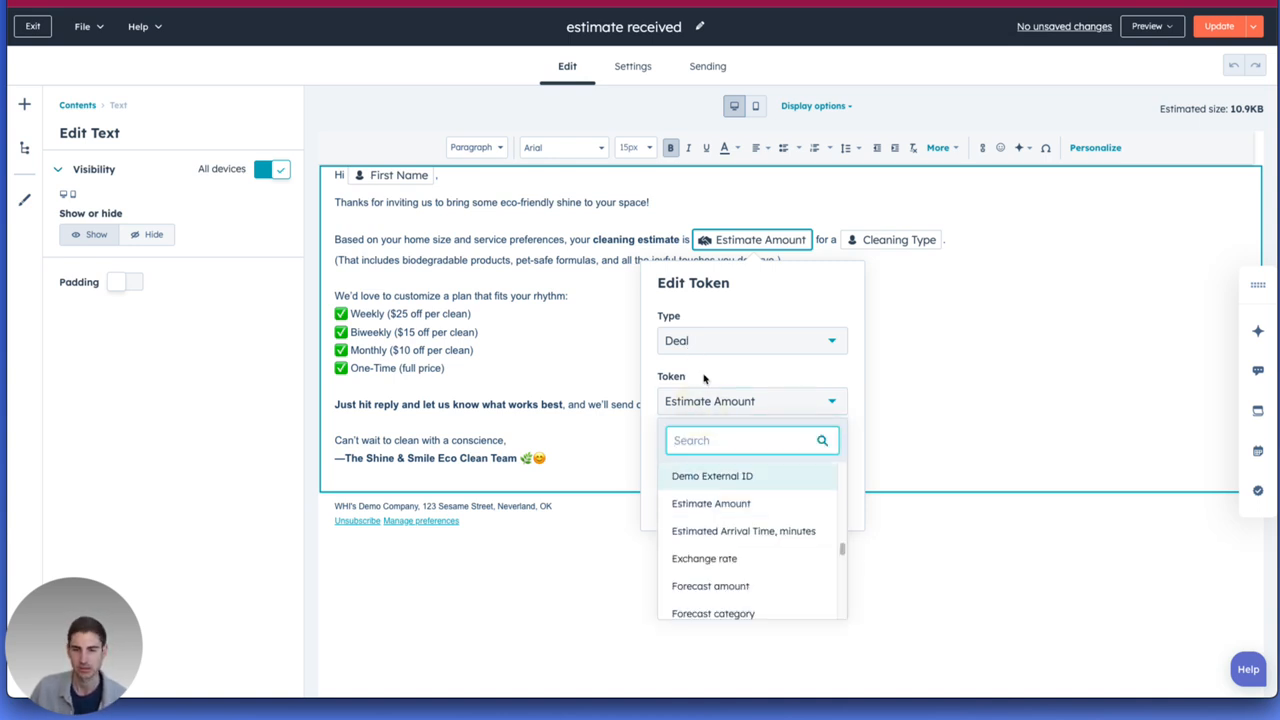
pyautogui.click(706, 378)
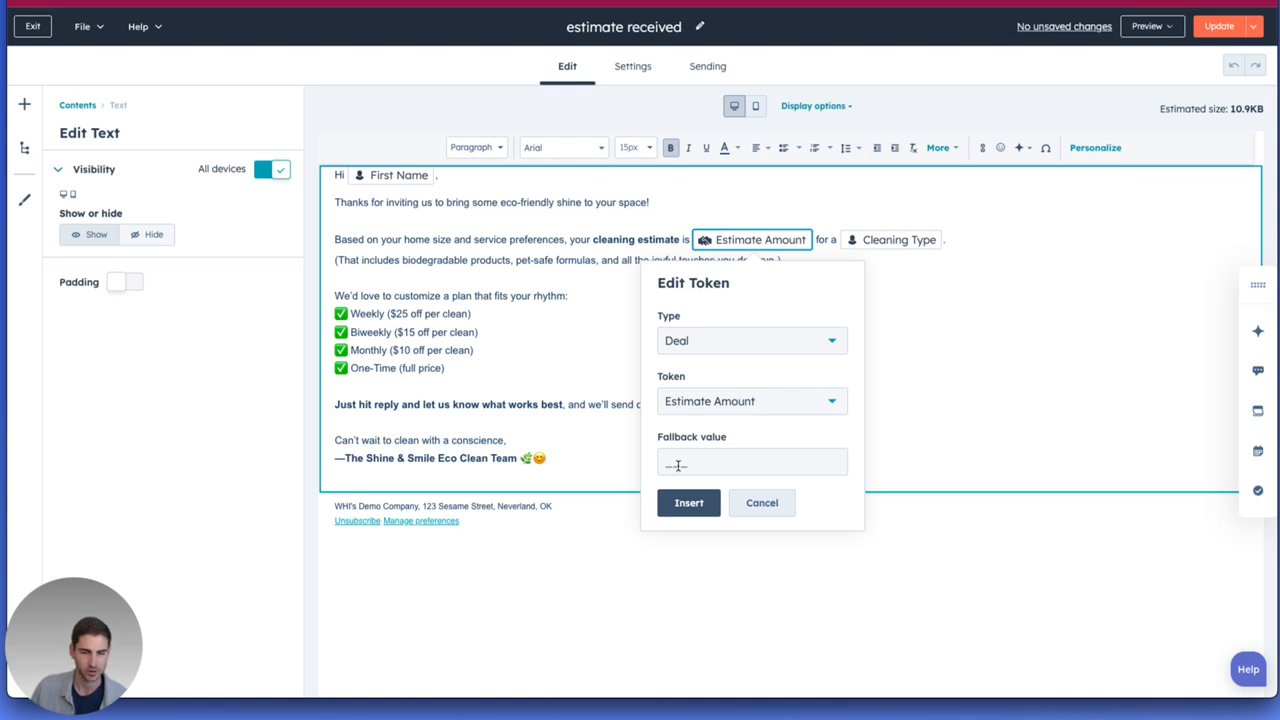
pyautogui.click(764, 503)
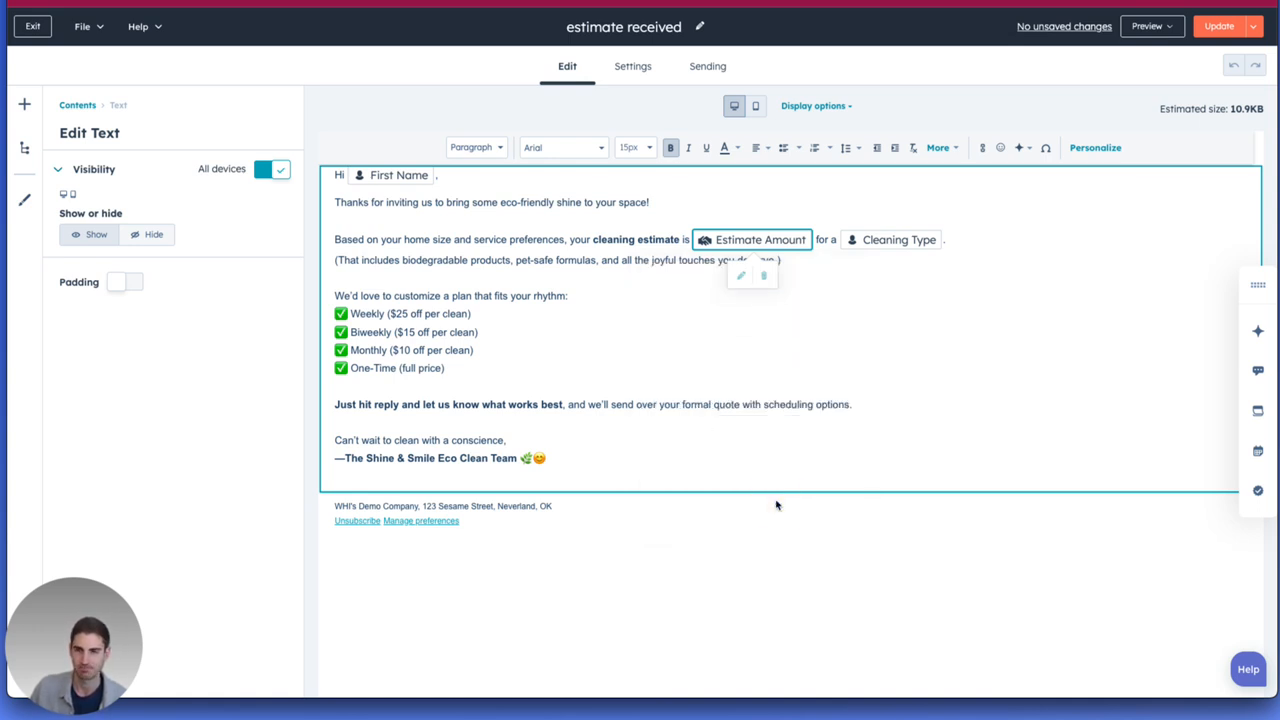
pyautogui.click(871, 241)
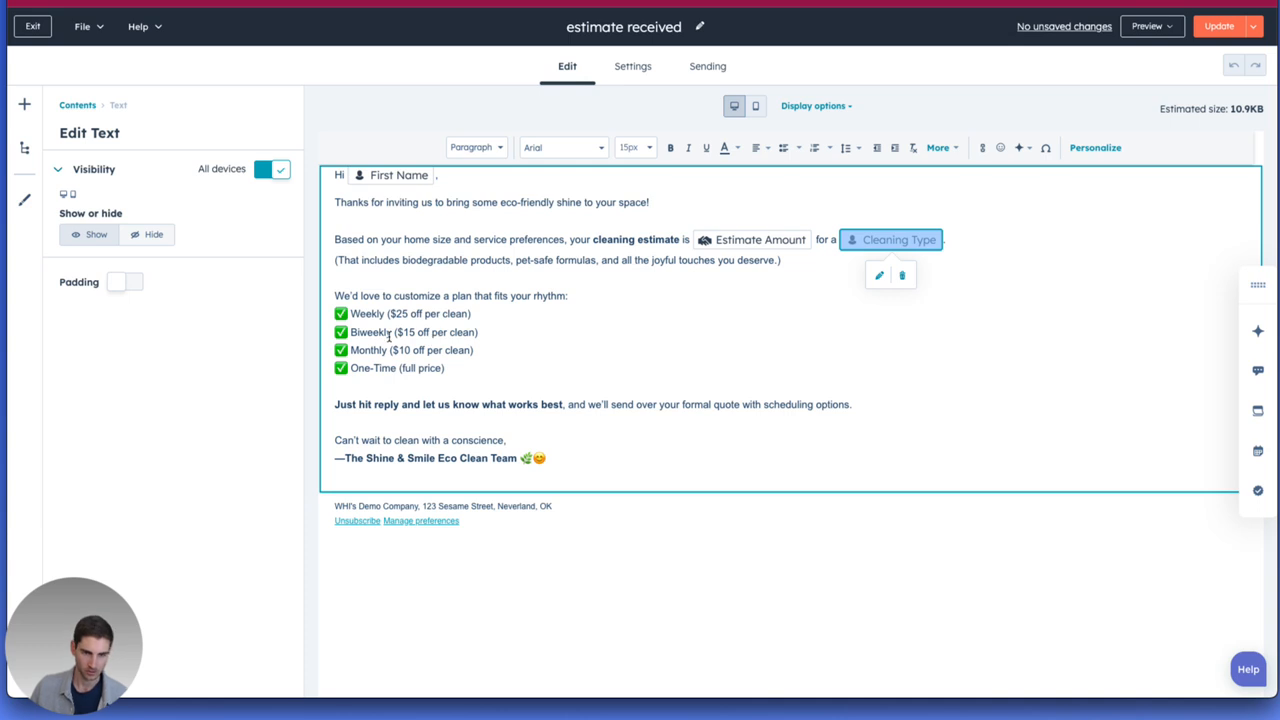
# Review the email's sender and subject settings and the automations that send it, and return to the email content.
pyautogui.click(631, 66)
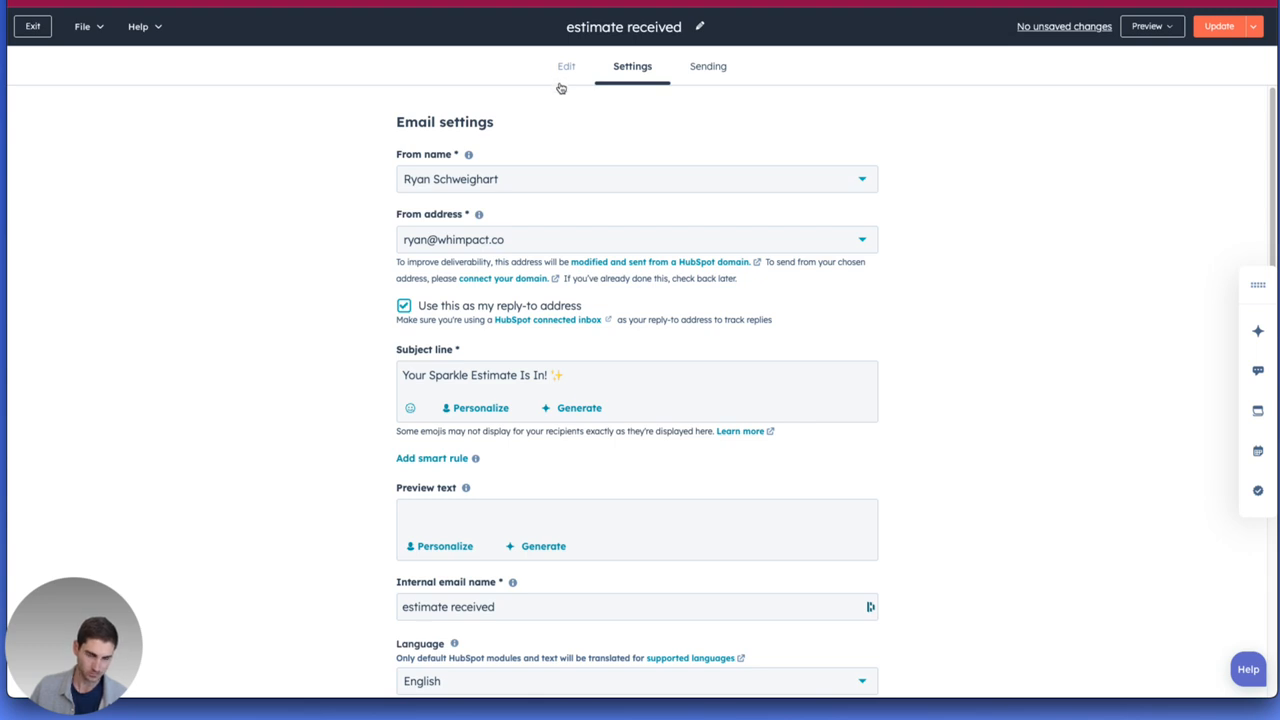
pyautogui.click(722, 66)
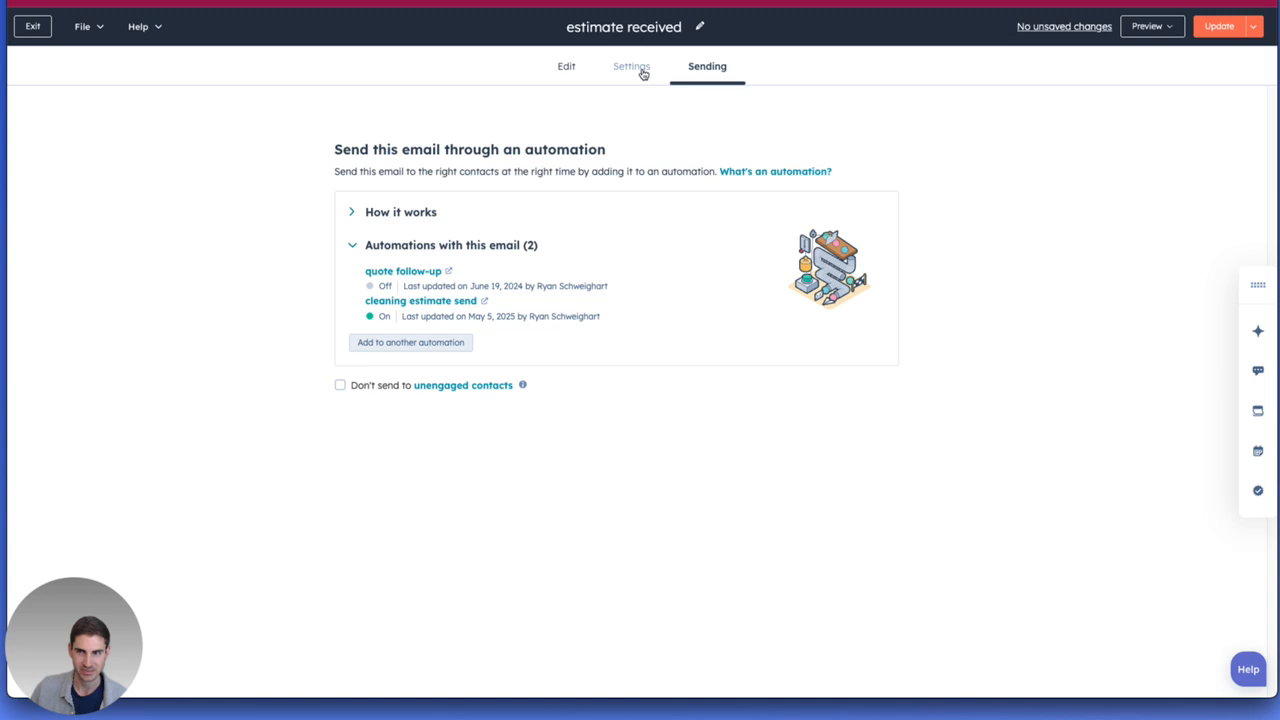
pyautogui.click(631, 68)
pyautogui.click(560, 76)
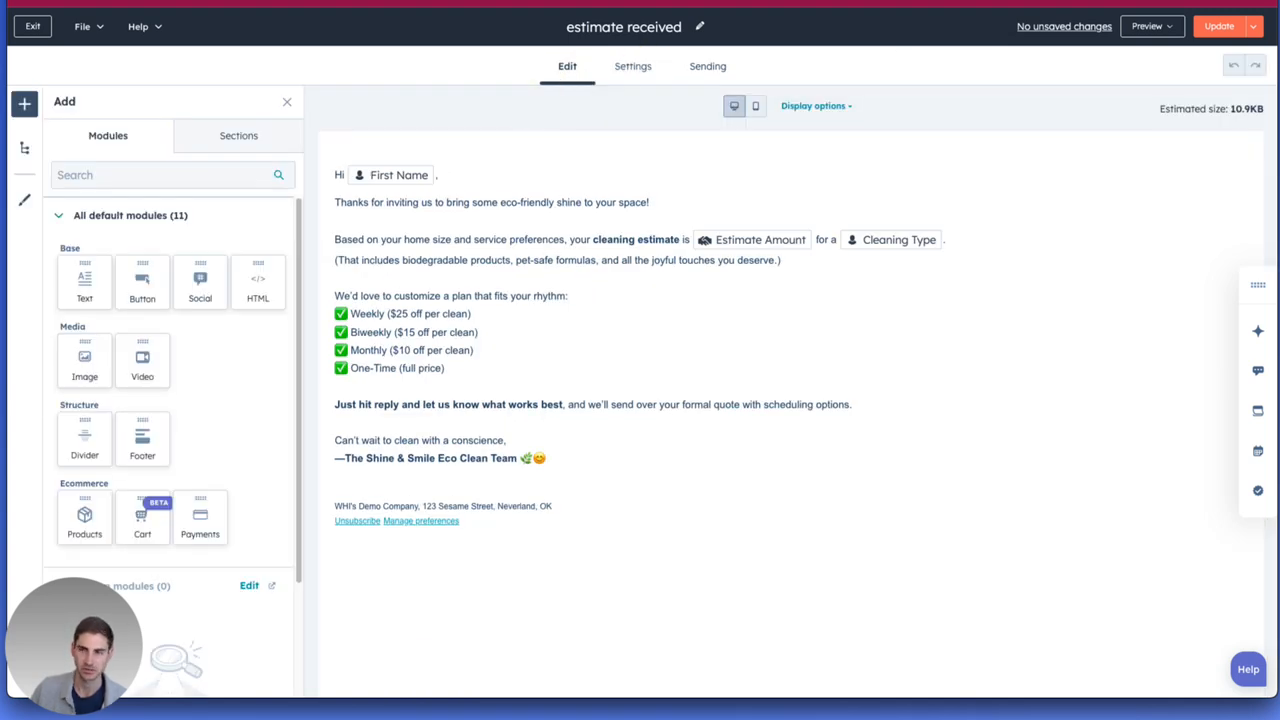
pyautogui.click(1254, 28)
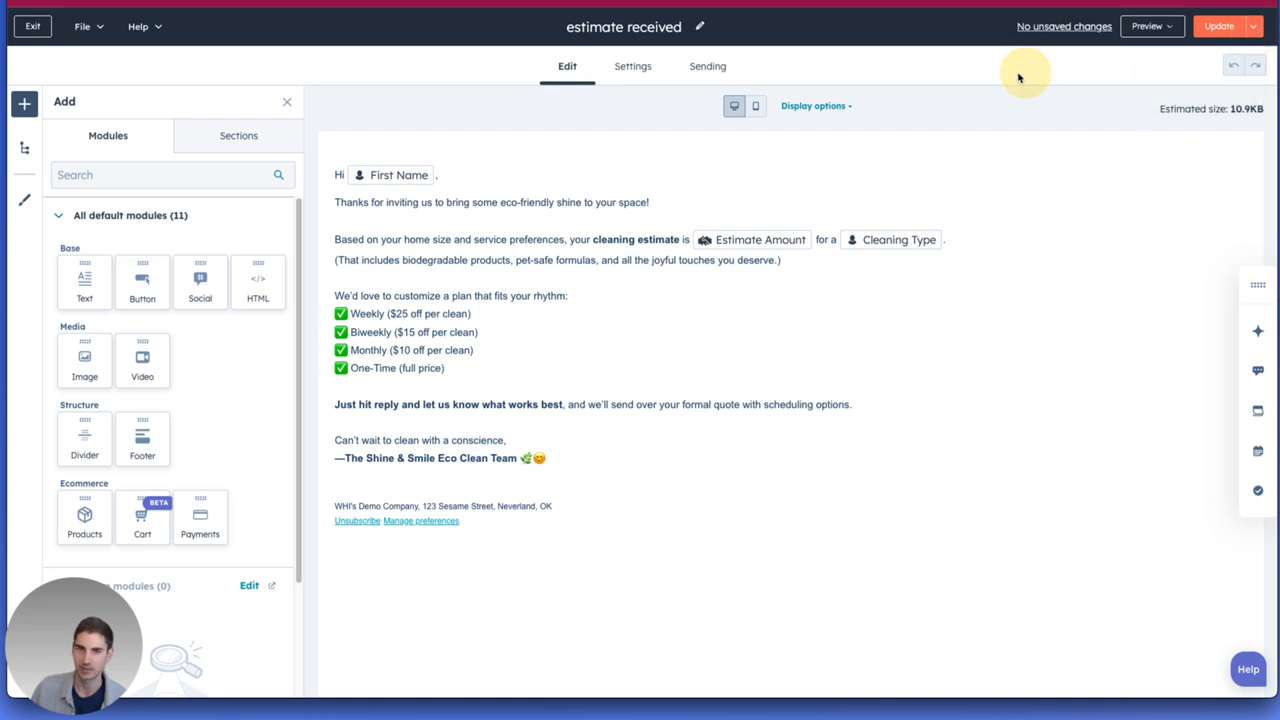
# Review the "estimate received" email's sender, reply-to and subject line settings, and exit the email editor.
pyautogui.click(624, 66)
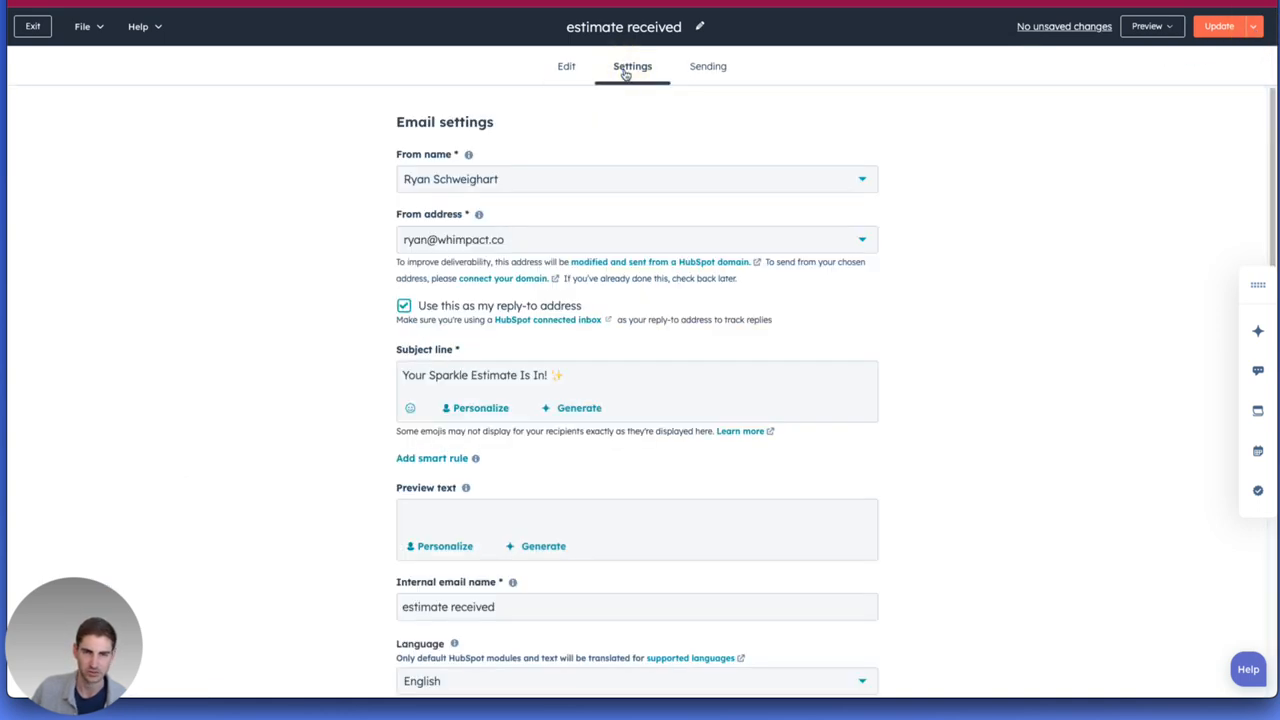
pyautogui.scroll(-1, 632, 169)
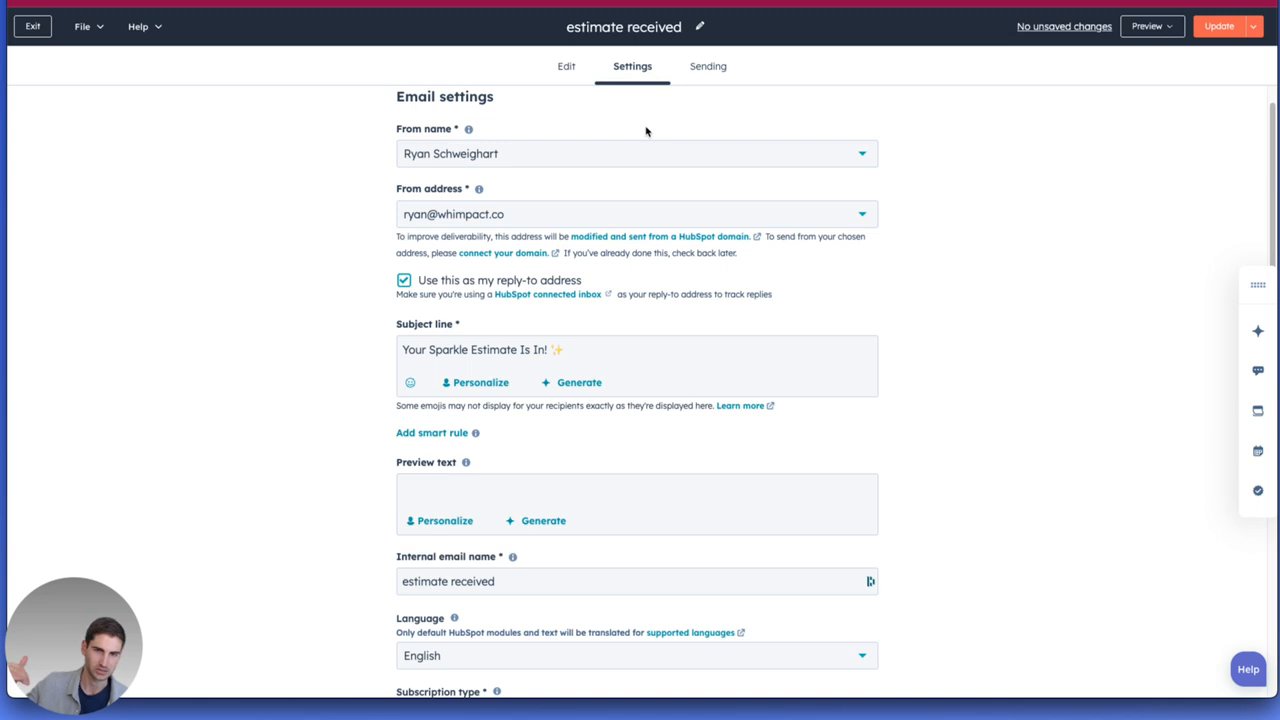
pyautogui.click(40, 26)
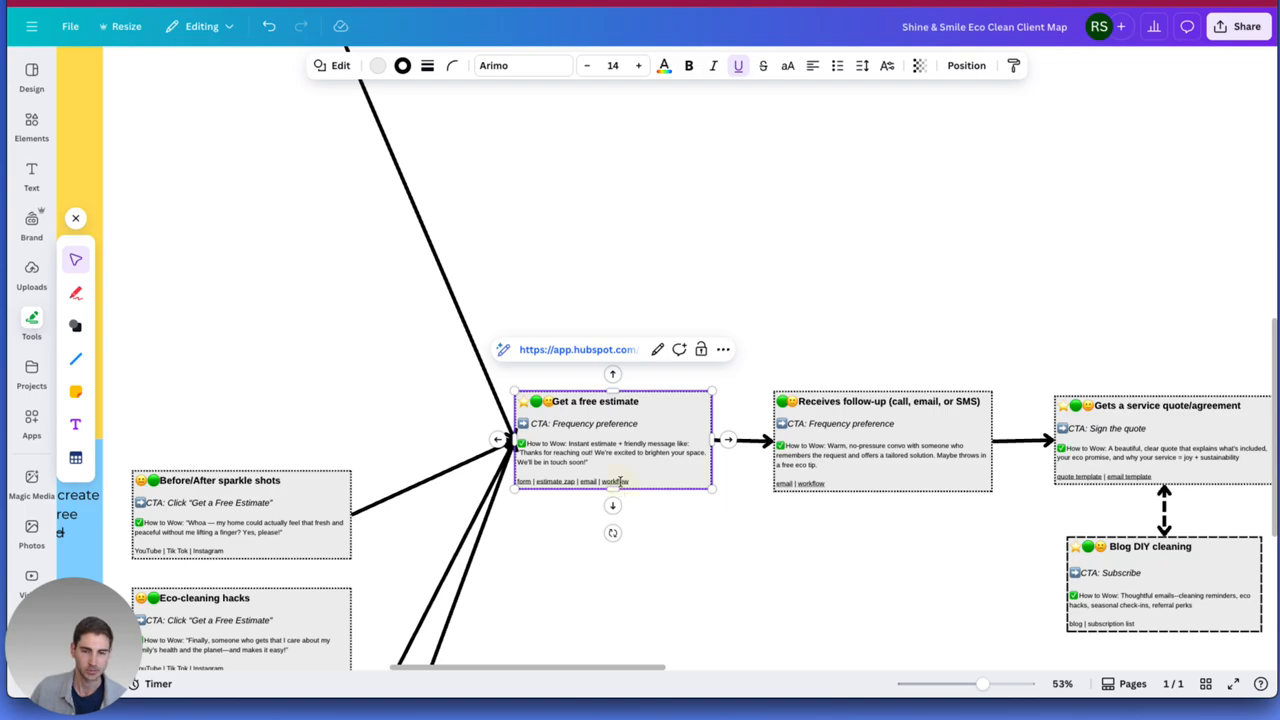
# Open the "cleaning estimate send" workflow in HubSpot, starting from the "Get a free estimate" card on the Canva client map.
pyautogui.click(574, 350)
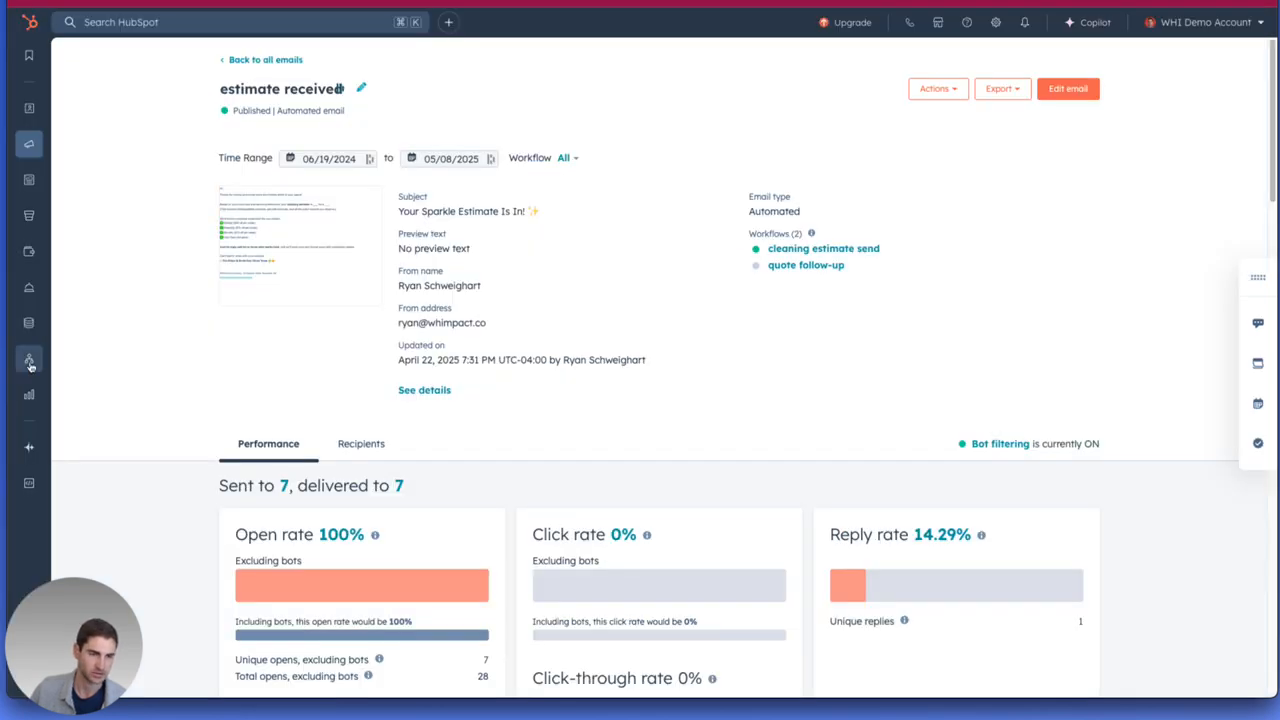
pyautogui.moveTo(30, 364)
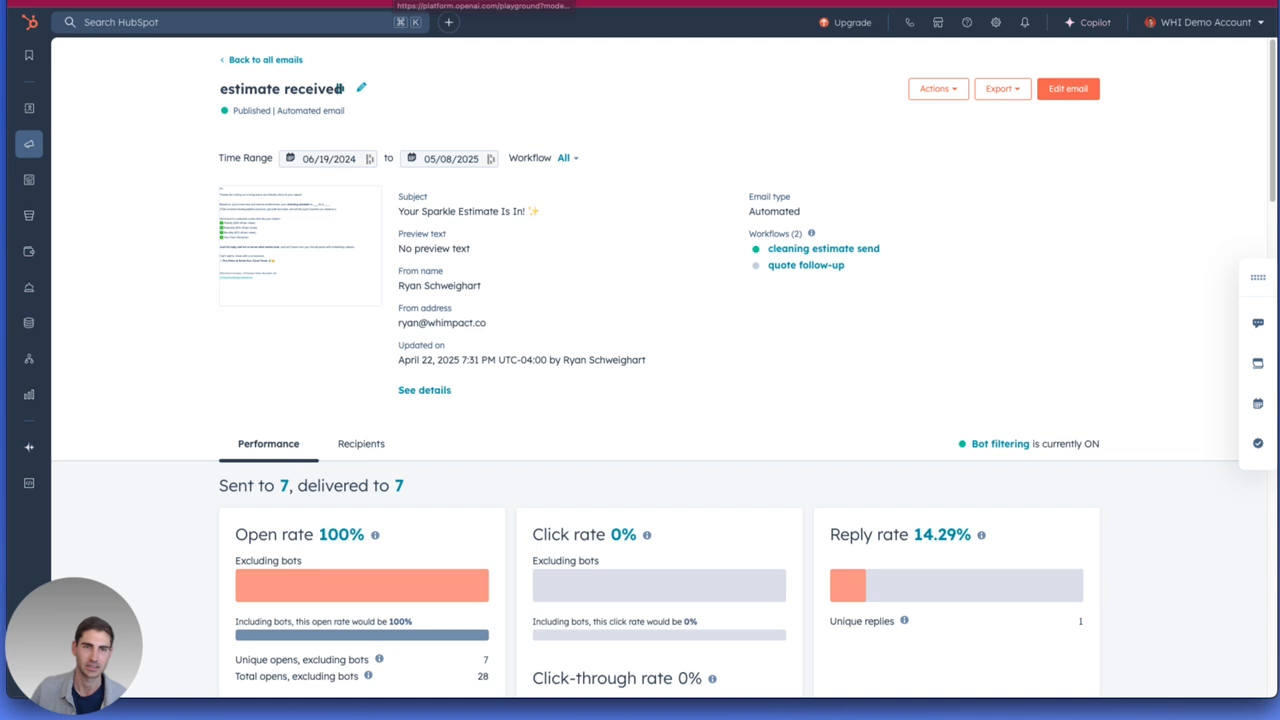
pyautogui.click(320, 2)
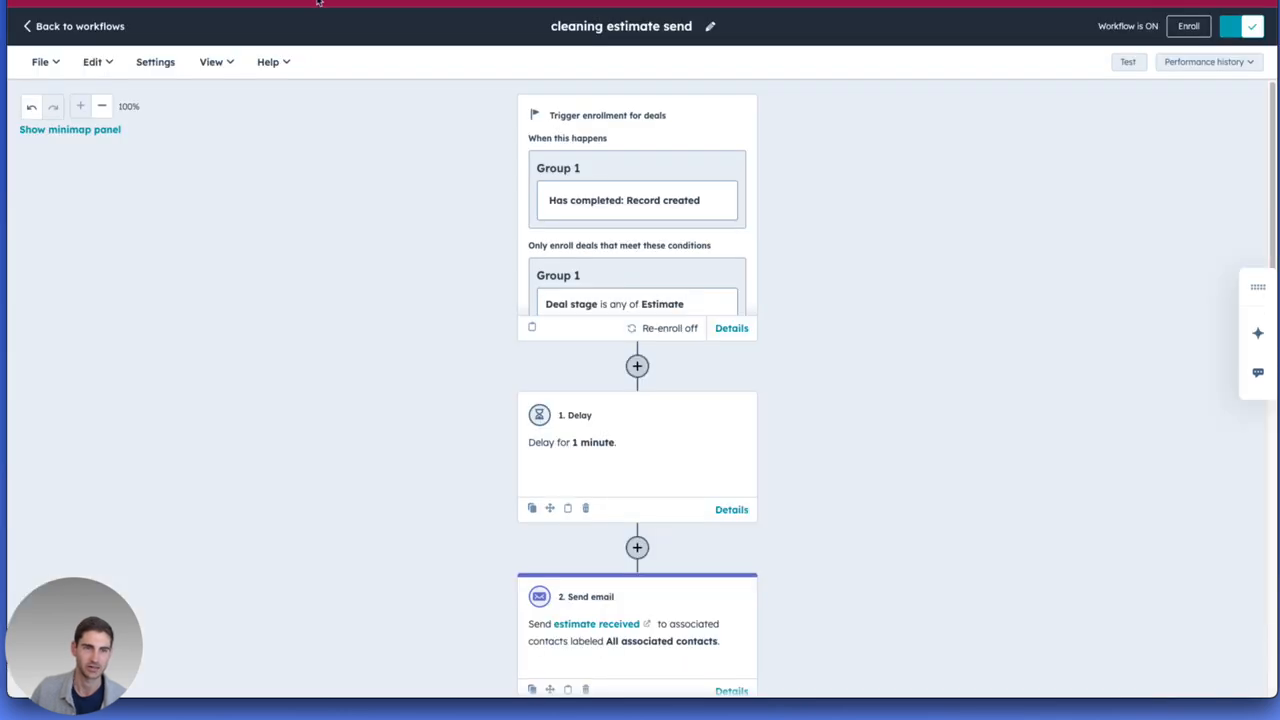
# Examine the workflow's enrollment trigger, its deal stage condition and its re-enrollment settings, and save to close the trigger details.
pyautogui.click(655, 107)
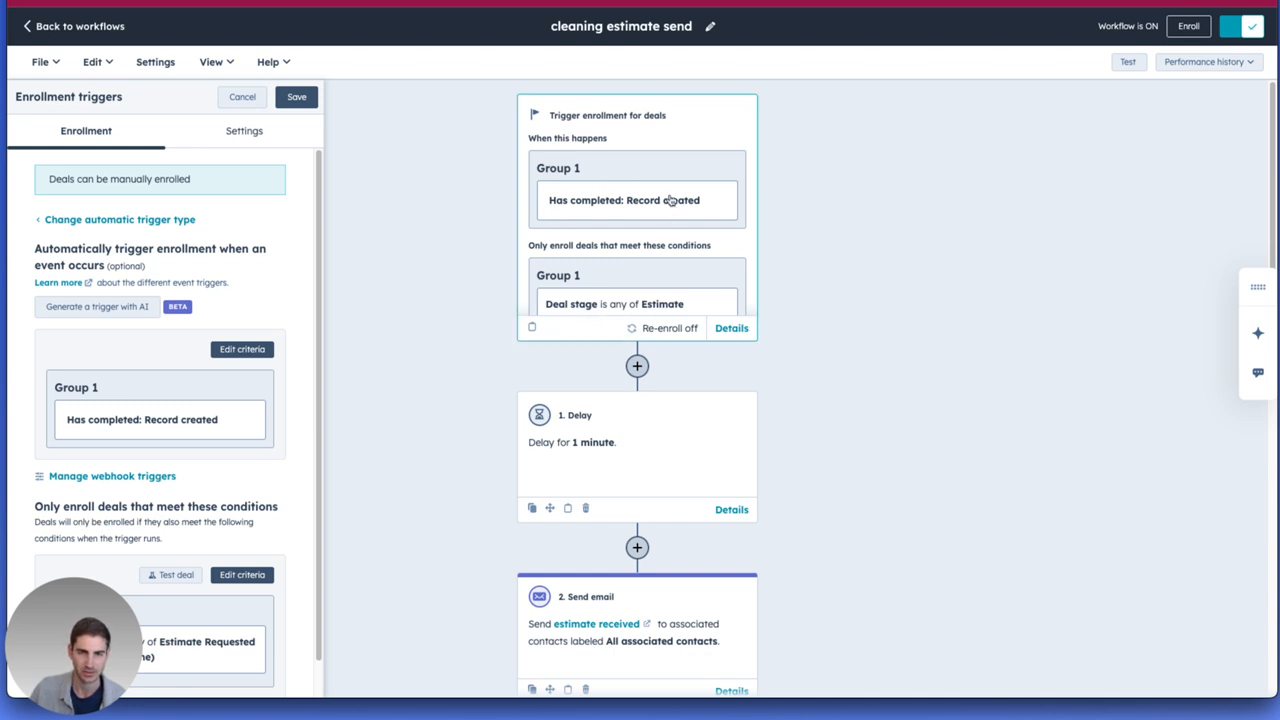
pyautogui.scroll(-1, 204, 378)
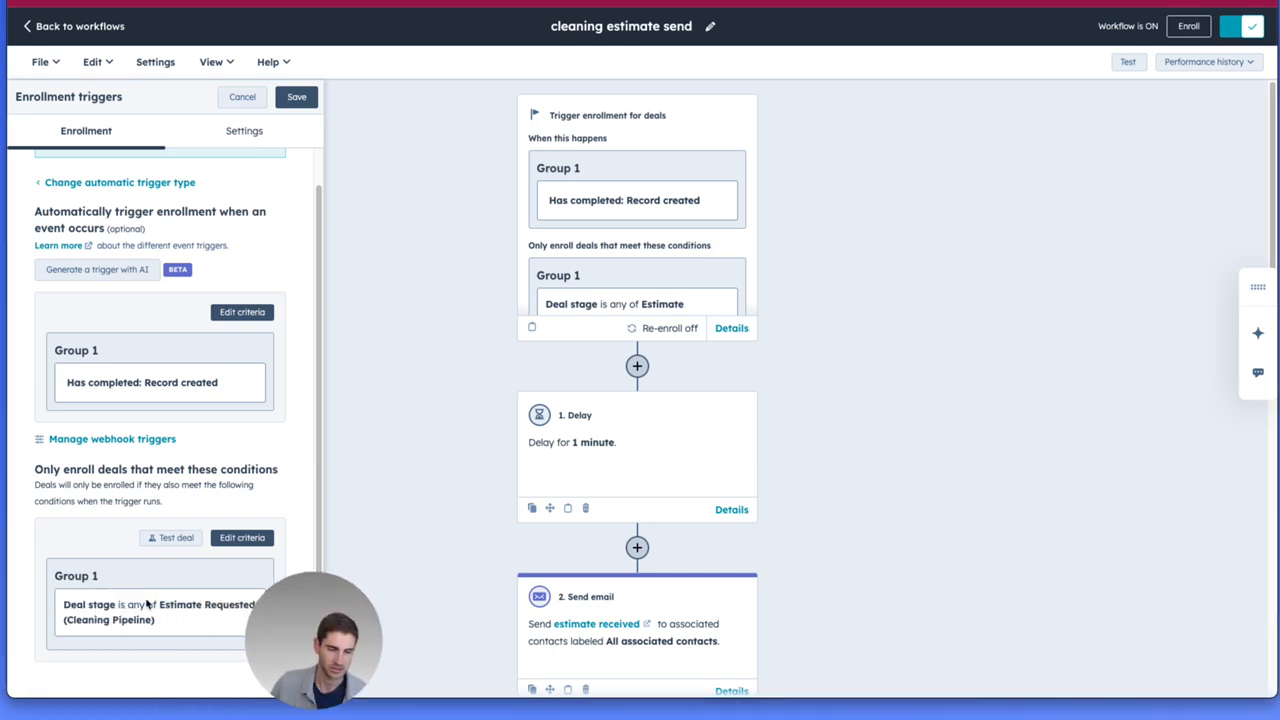
pyautogui.moveTo(281, 671)
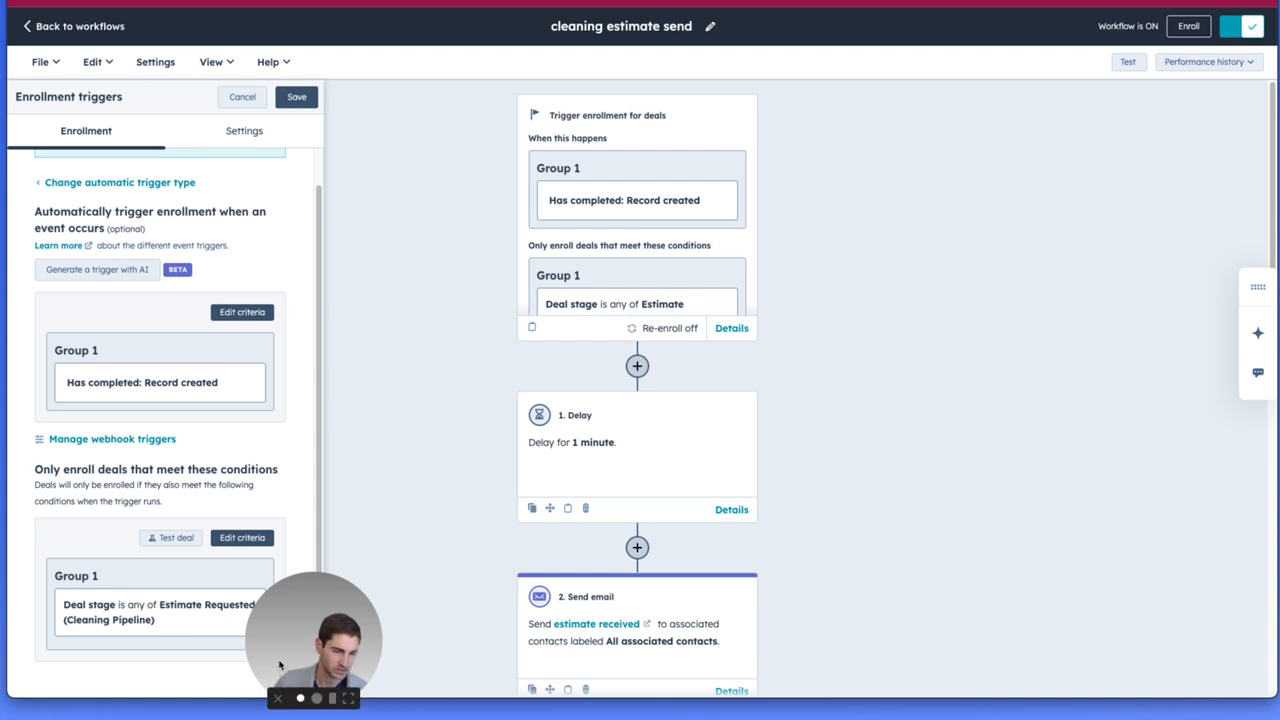
pyautogui.moveTo(287, 660); pyautogui.dragTo(57, 660)
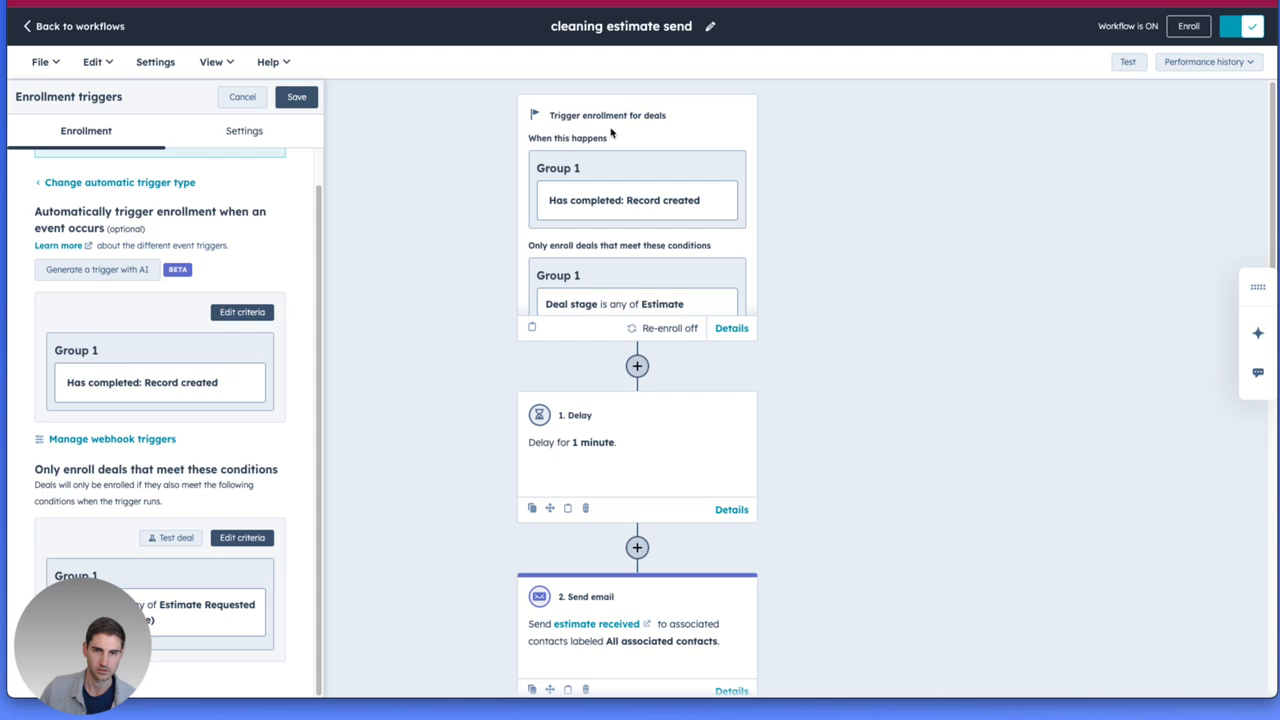
pyautogui.click(540, 140)
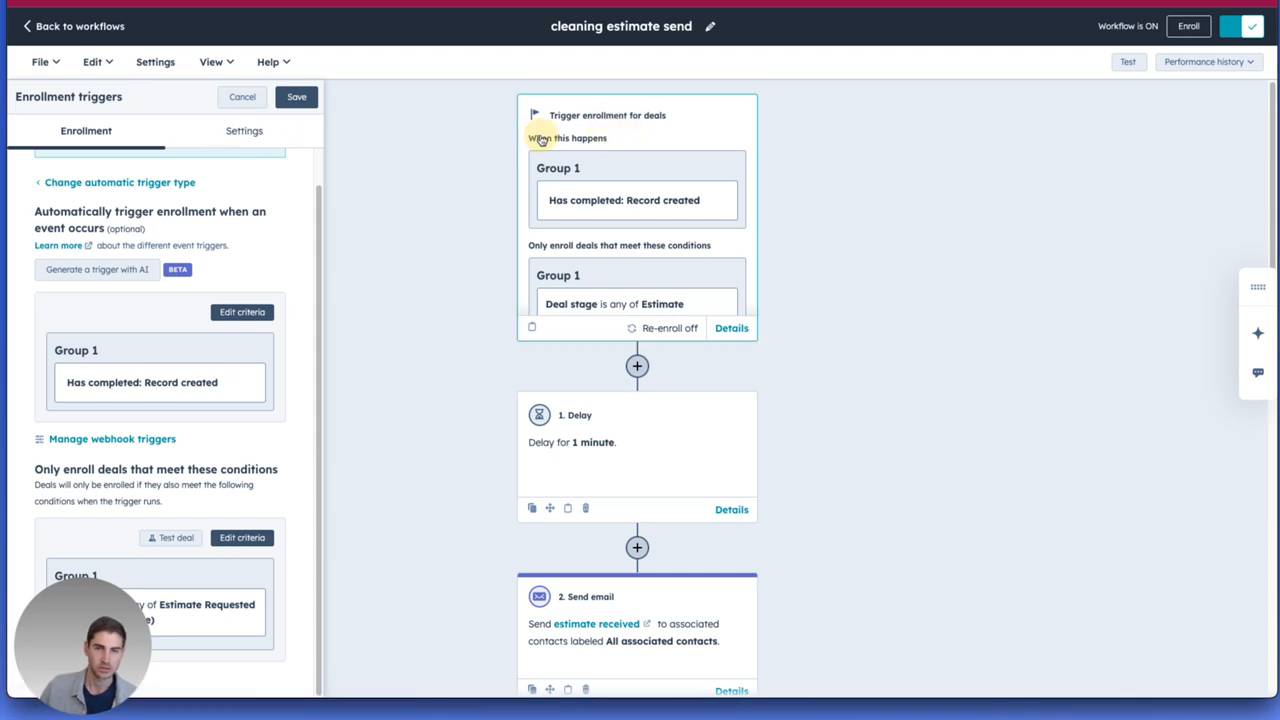
pyautogui.click(244, 132)
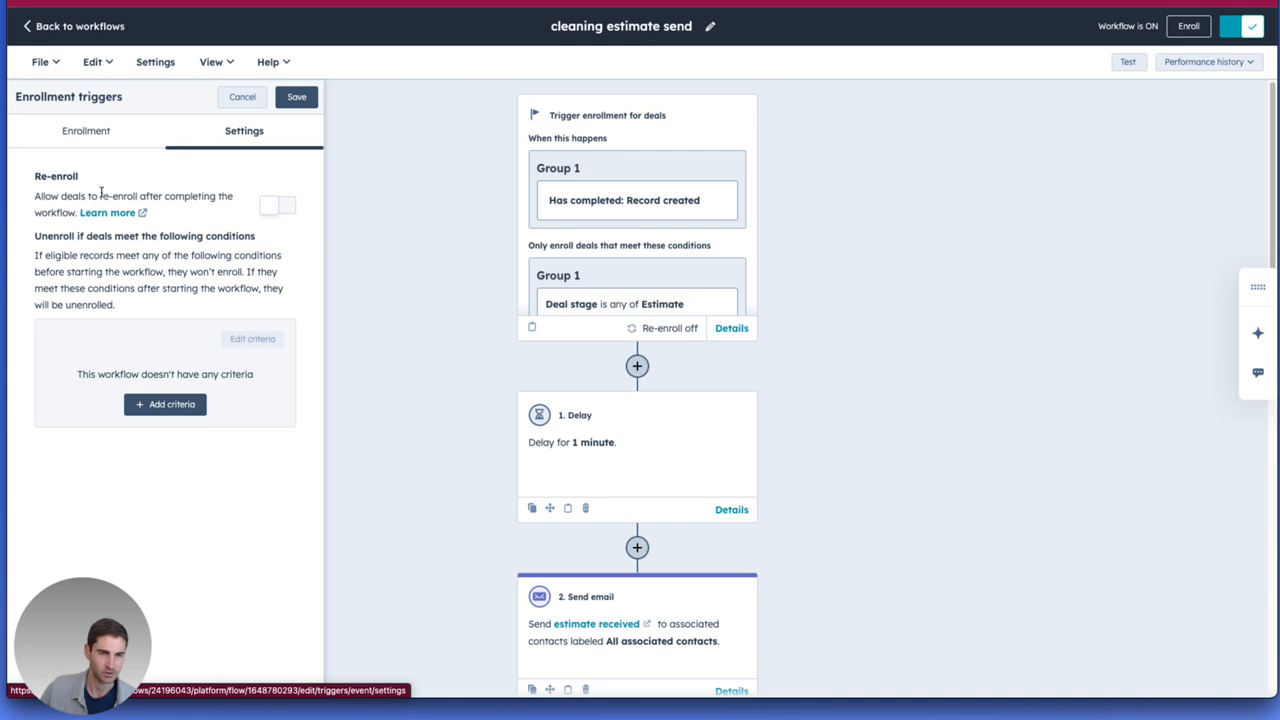
pyautogui.click(80, 132)
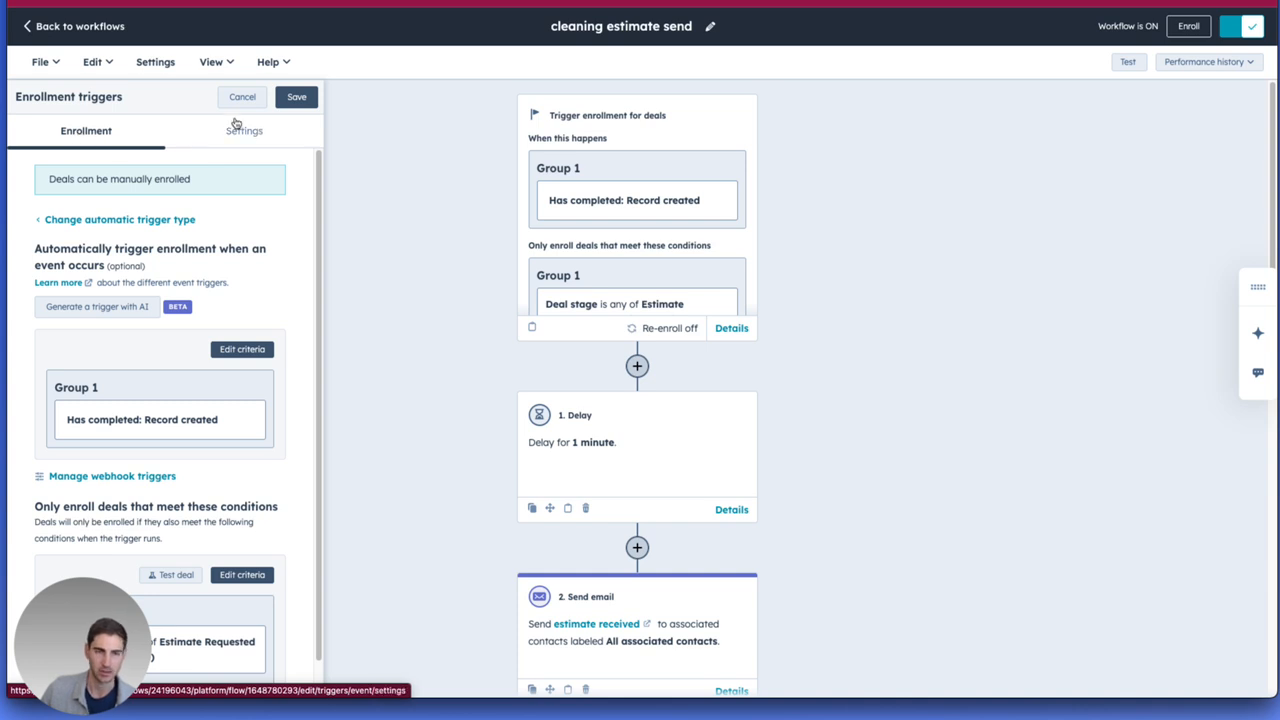
pyautogui.click(297, 97)
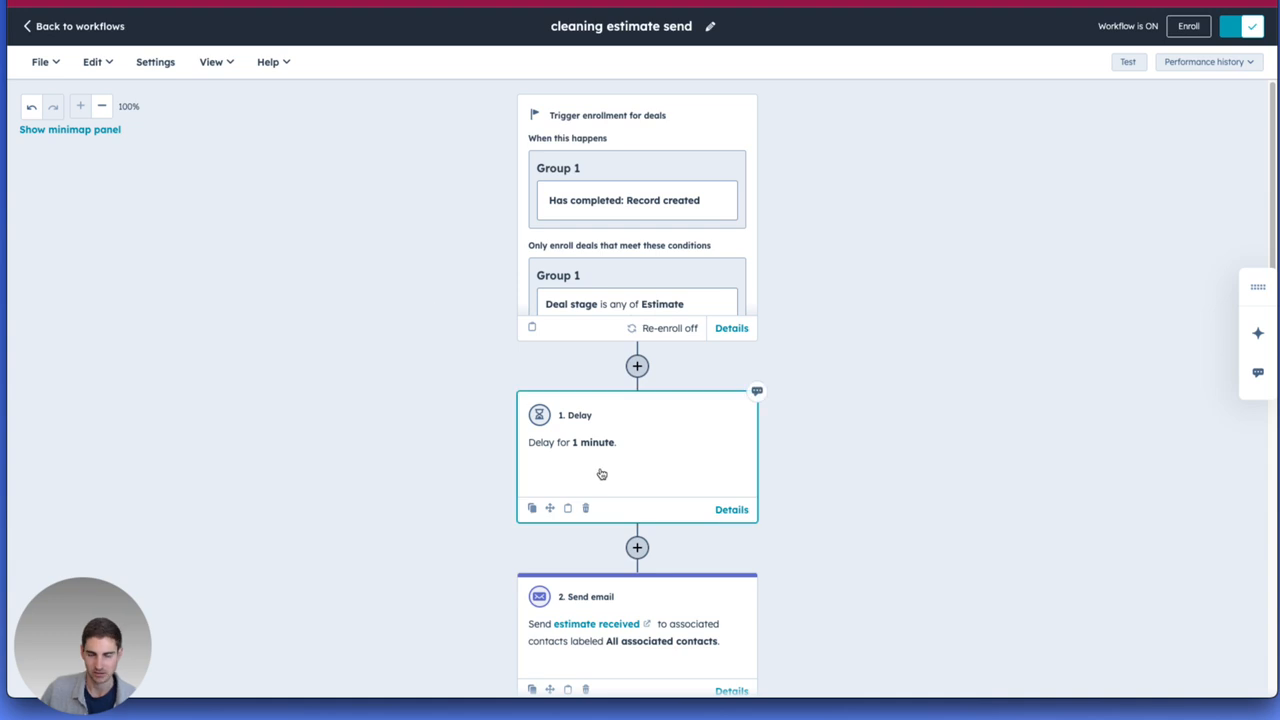
# Inspect the time settings of the workflow's first Delay action, leaving the values as they are.
pyautogui.click(664, 434)
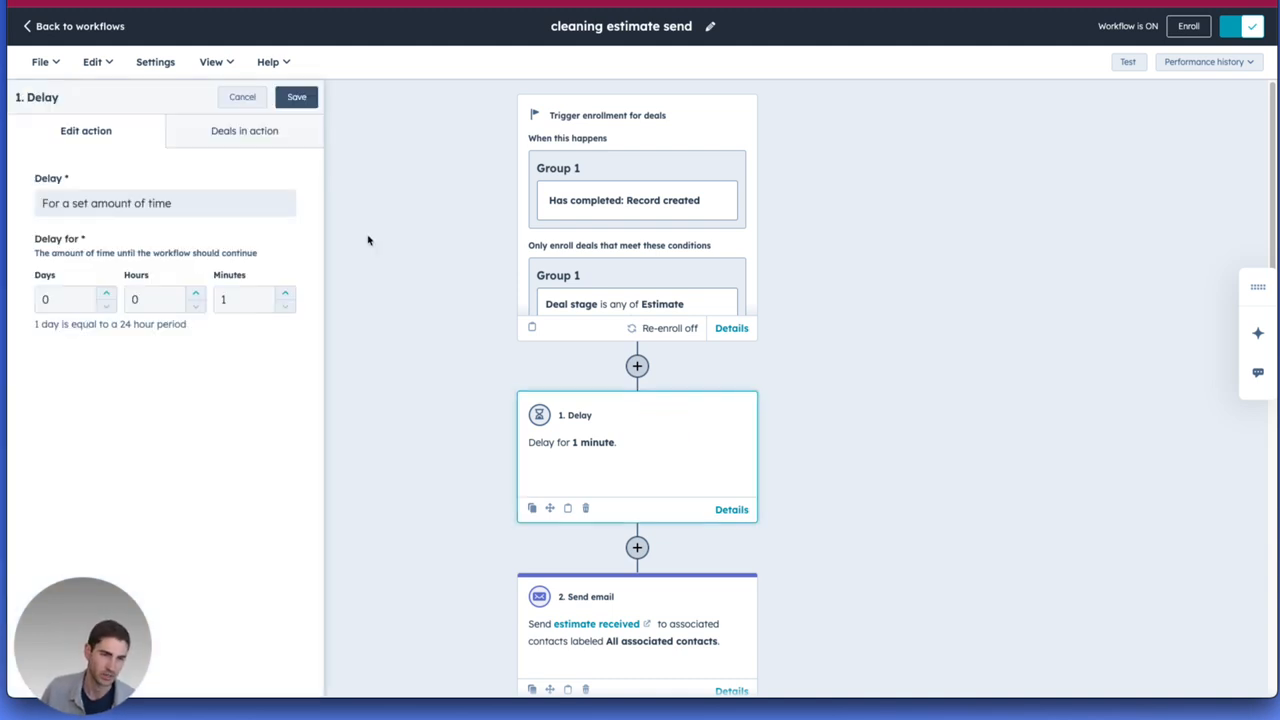
pyautogui.click(225, 301)
pyautogui.click(262, 328)
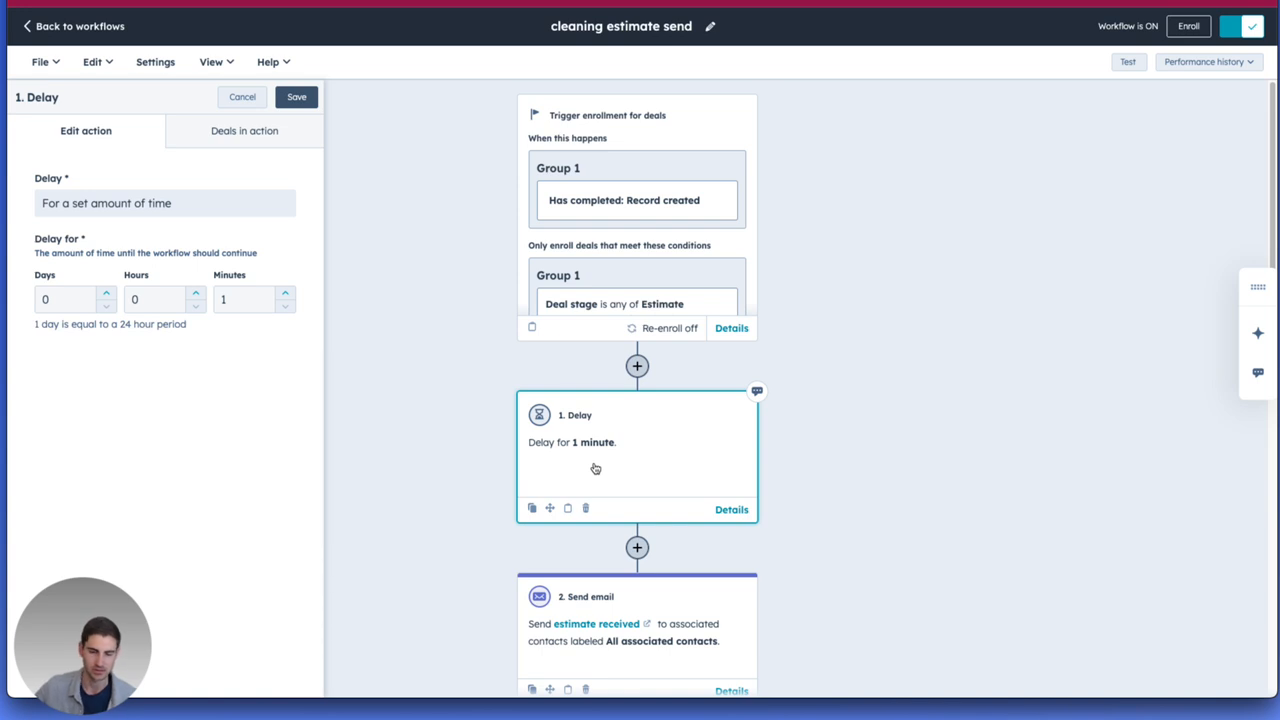
# Examine the first Send email action's recent errors, association label and selected automated email.
pyautogui.click(631, 606)
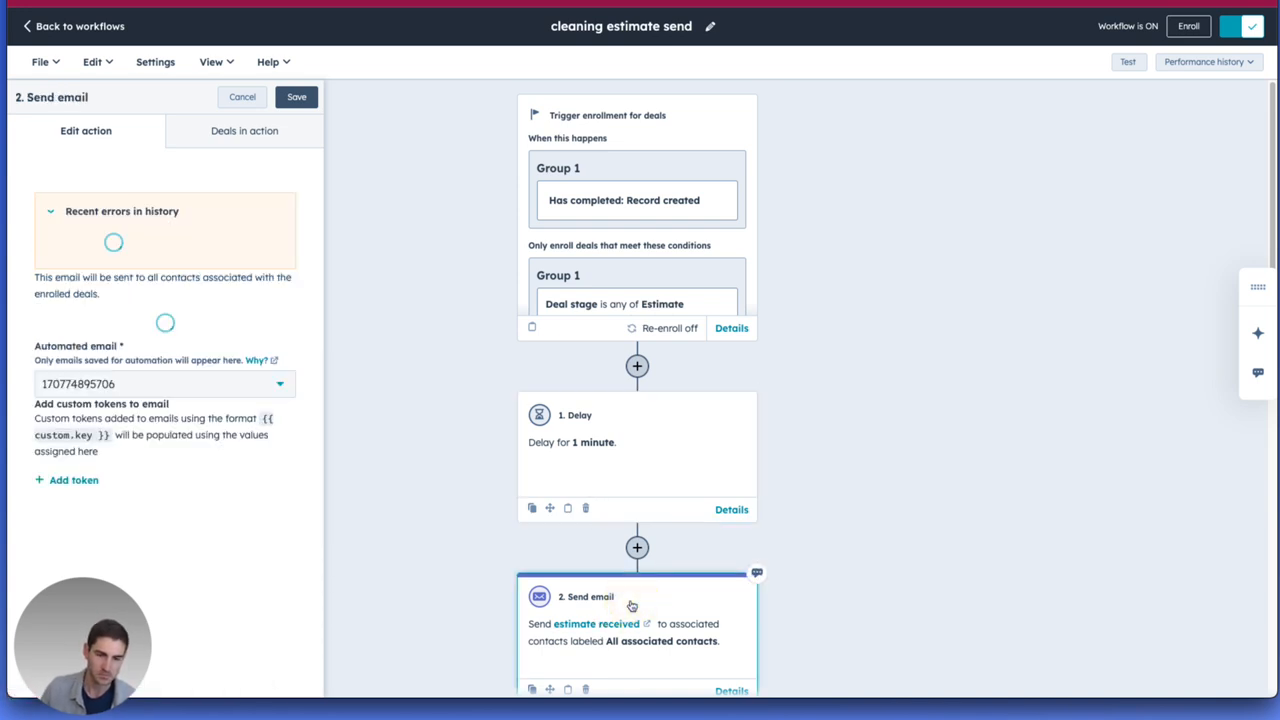
pyautogui.scroll(-4, 670, 460)
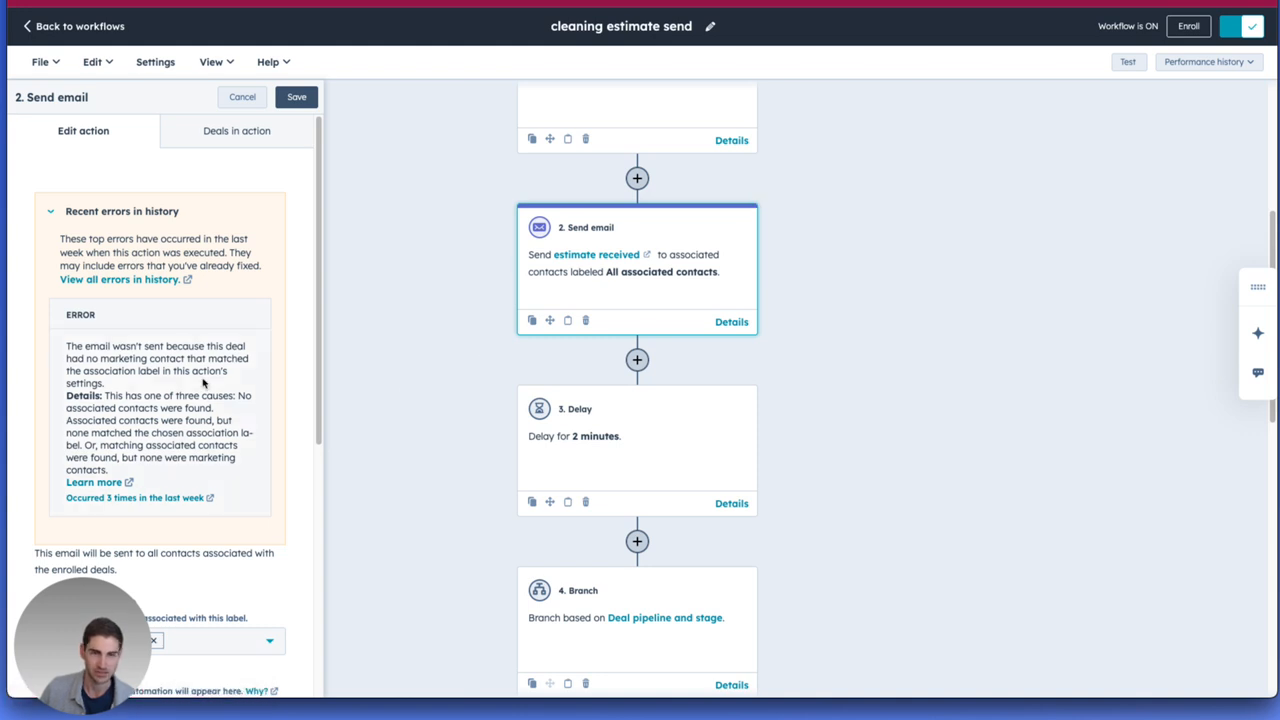
pyautogui.scroll(-3, 203, 382)
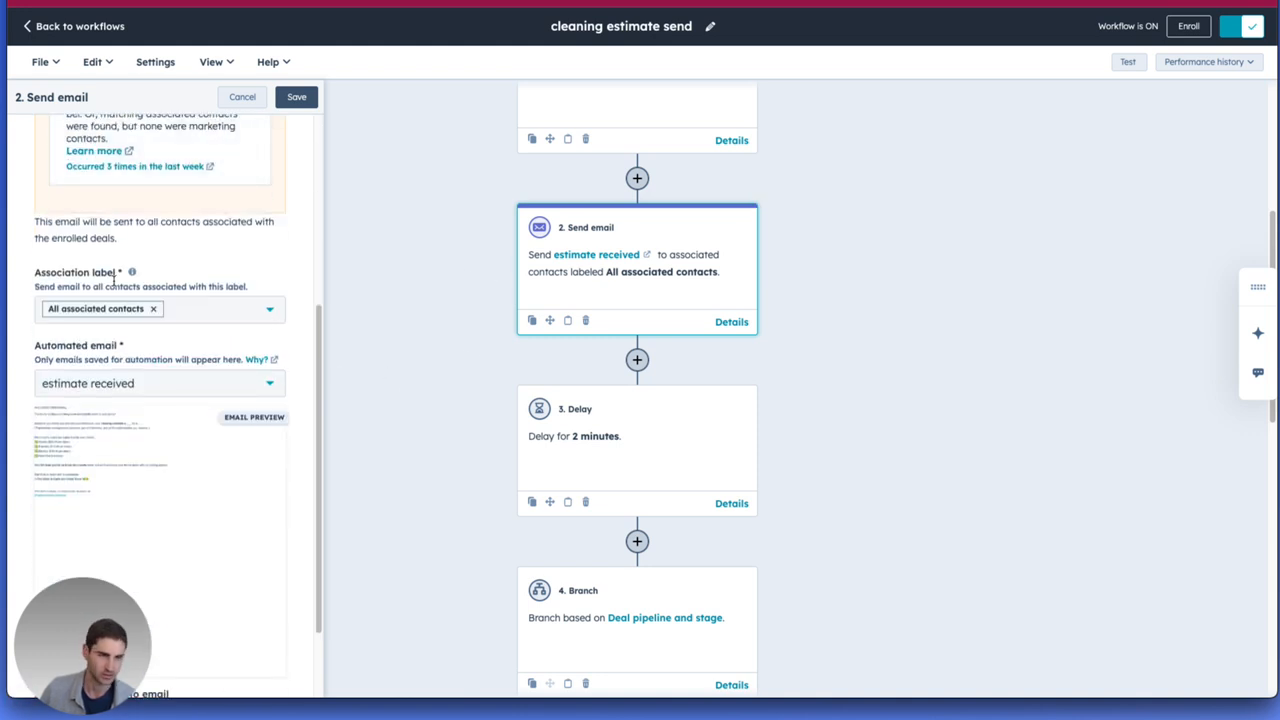
pyautogui.scroll(3, 141, 209)
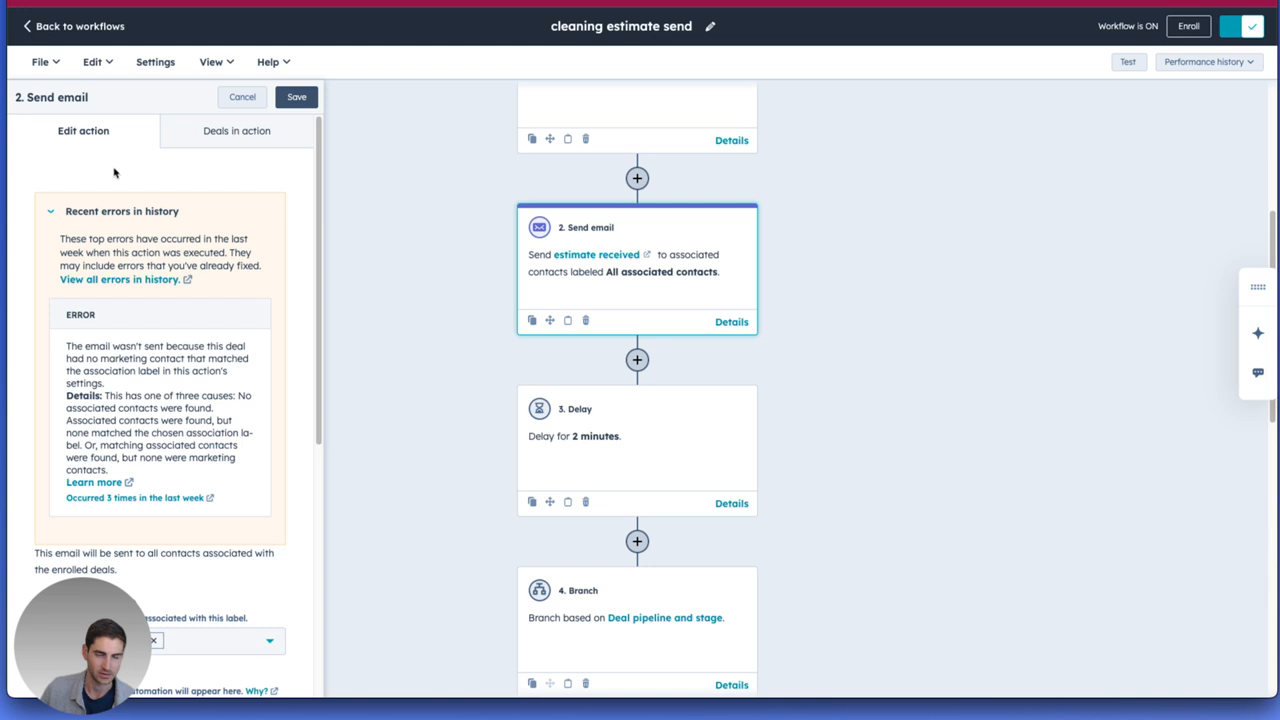
pyautogui.scroll(-2, 300, 500)
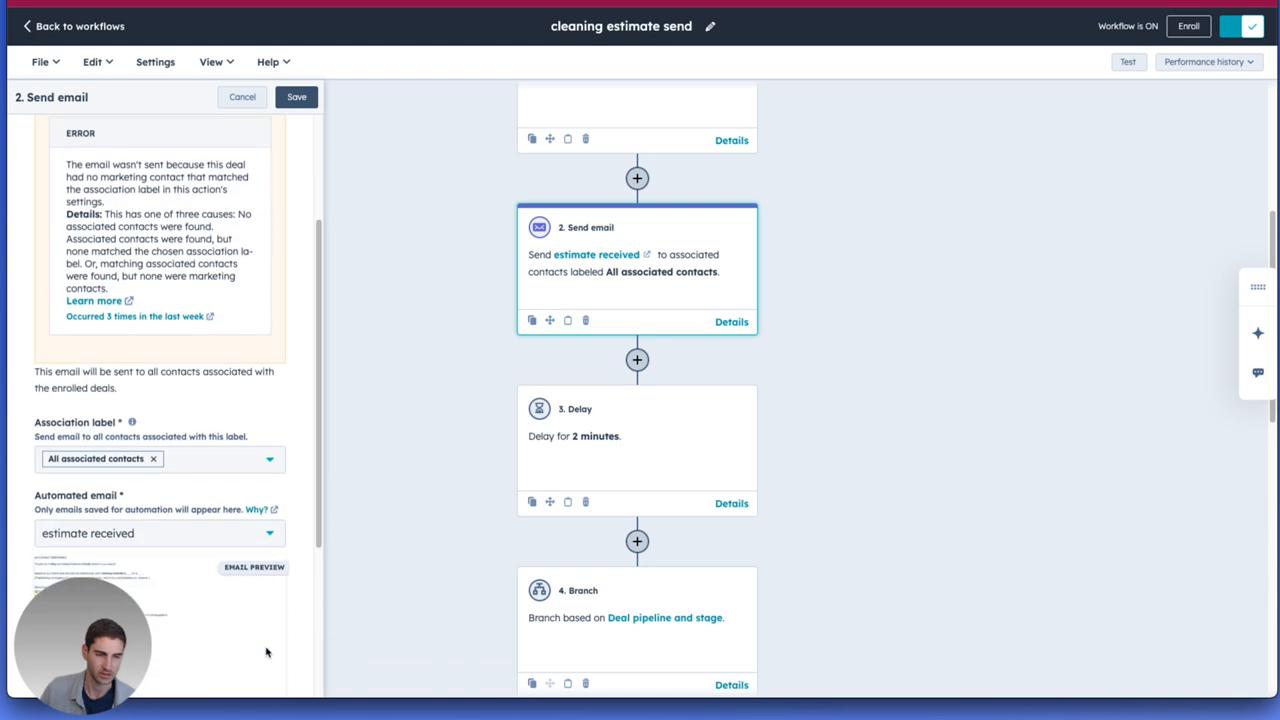
pyautogui.scroll(-1, 165, 452)
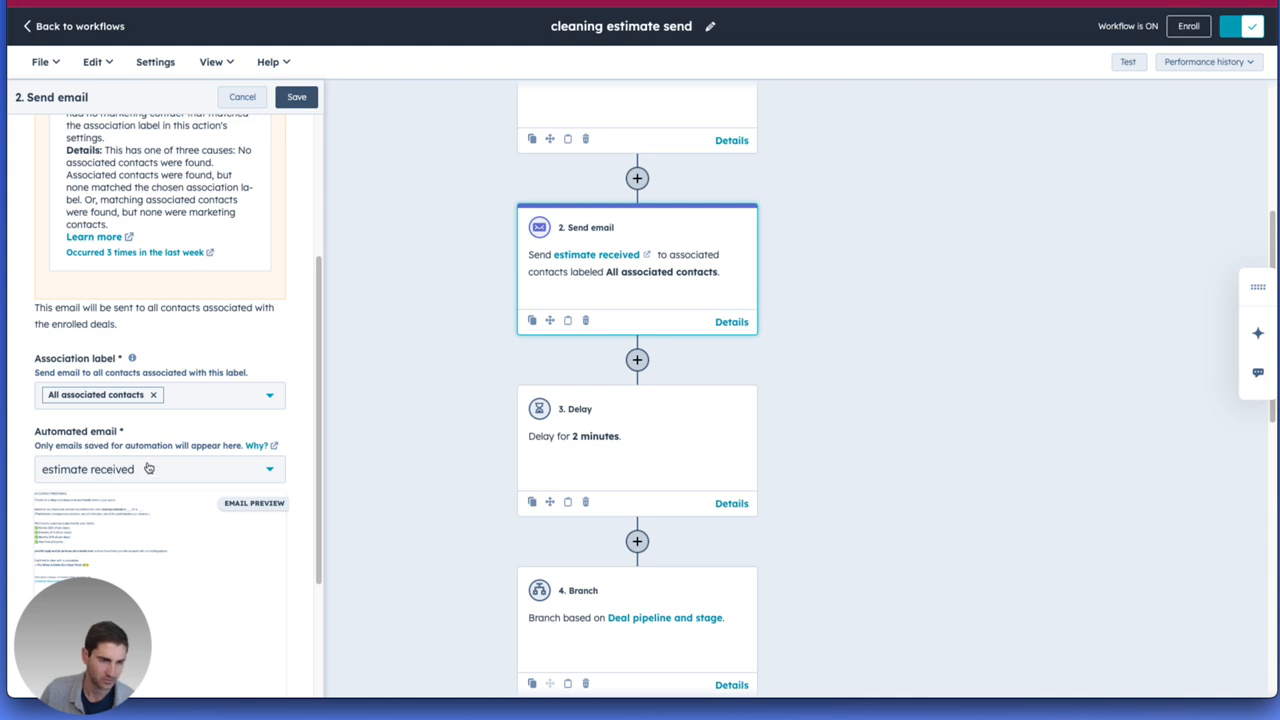
pyautogui.scroll(-3, 211, 449)
# Review the second delay, the branch on deal pipeline and stage, and the "estimate follow-up" email action below it.
pyautogui.scroll(-2, 229, 410)
pyautogui.scroll(-5, 409, 363)
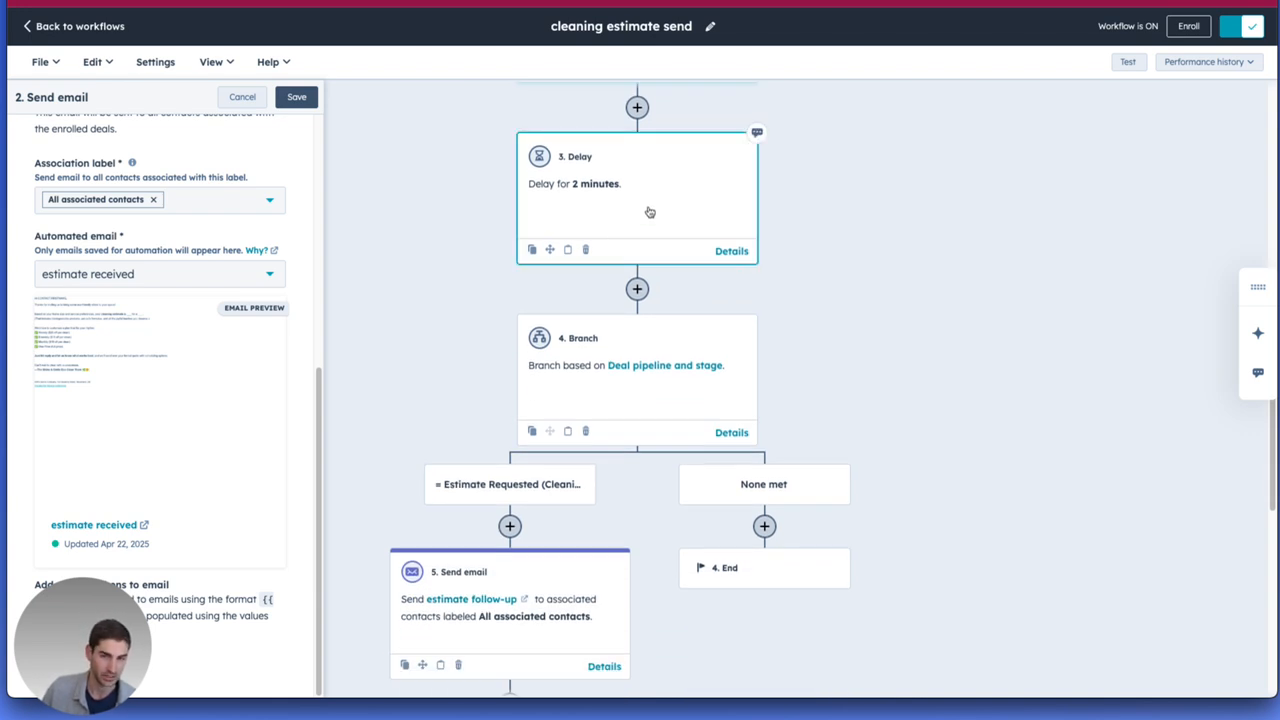
pyautogui.scroll(-1, 650, 300)
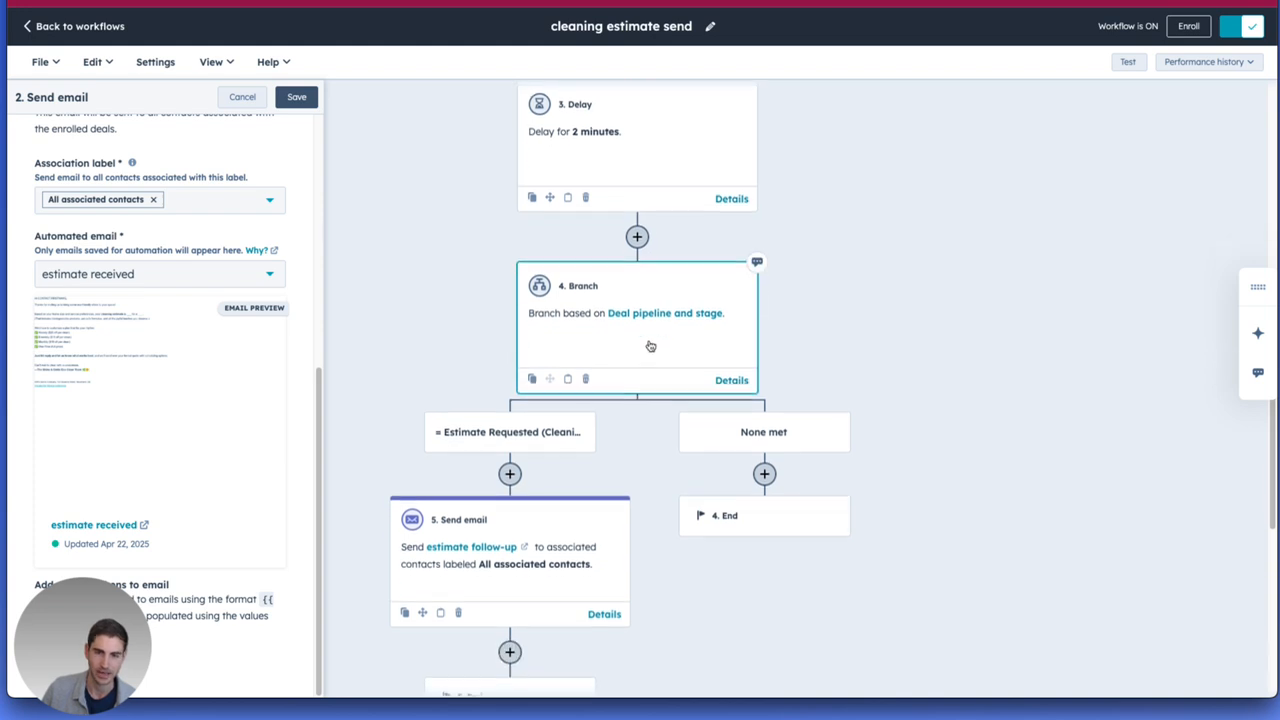
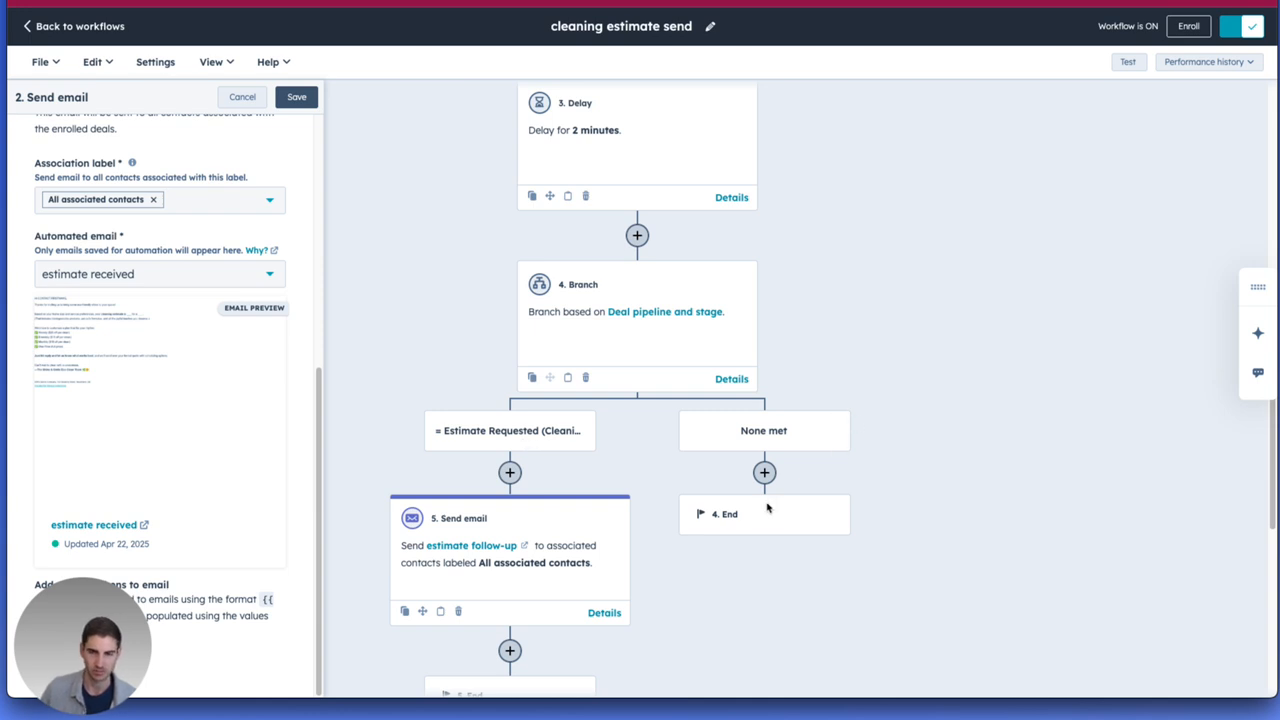
# Examine the "estimate follow-up" Send email action's errors, association label and selected automated email under the Estimate Requested branch.
pyautogui.scroll(-3, 768, 489)
pyautogui.click(555, 334)
pyautogui.scroll(-3, 290, 495)
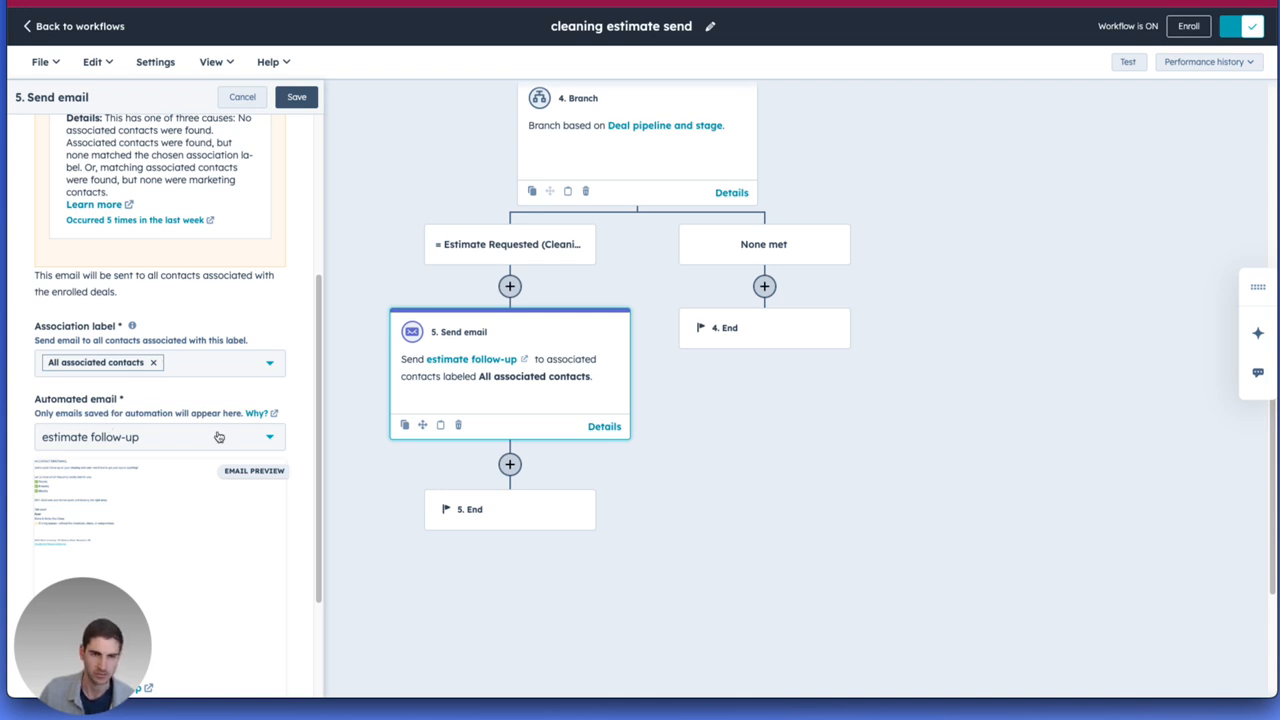
pyautogui.scroll(1, 404, 197)
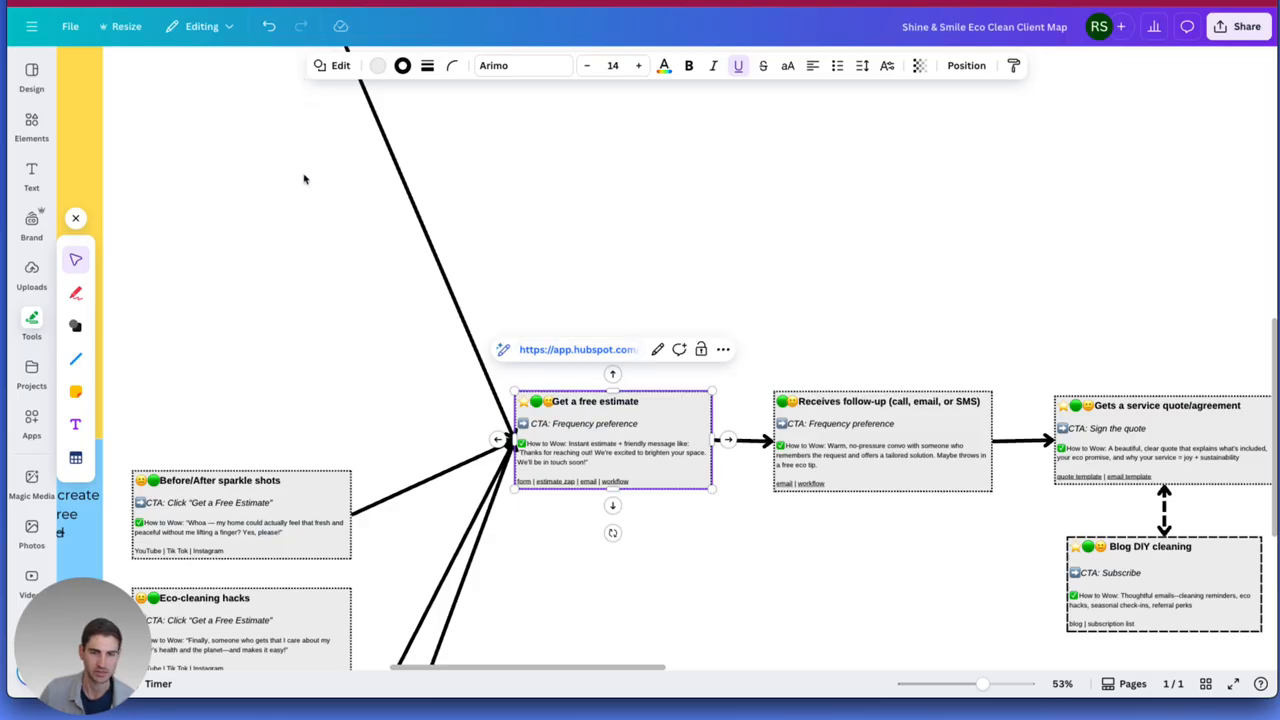
# On the client map, open the workflow linked from the "Receives follow-up (call, email, or SMS)" touchpoint and review its actions.
pyautogui.click(223, 285)
pyautogui.hscroll(5, 374, 306)
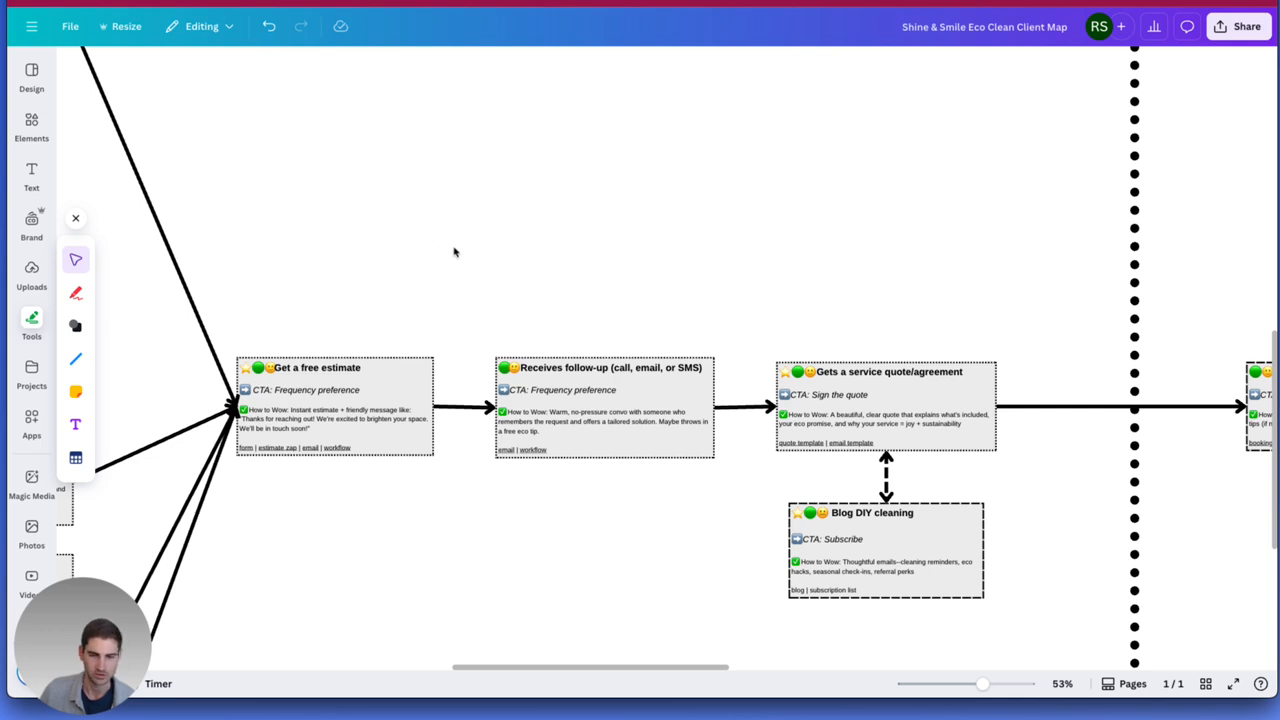
pyautogui.moveTo(589, 279); pyautogui.dragTo(409, 263)
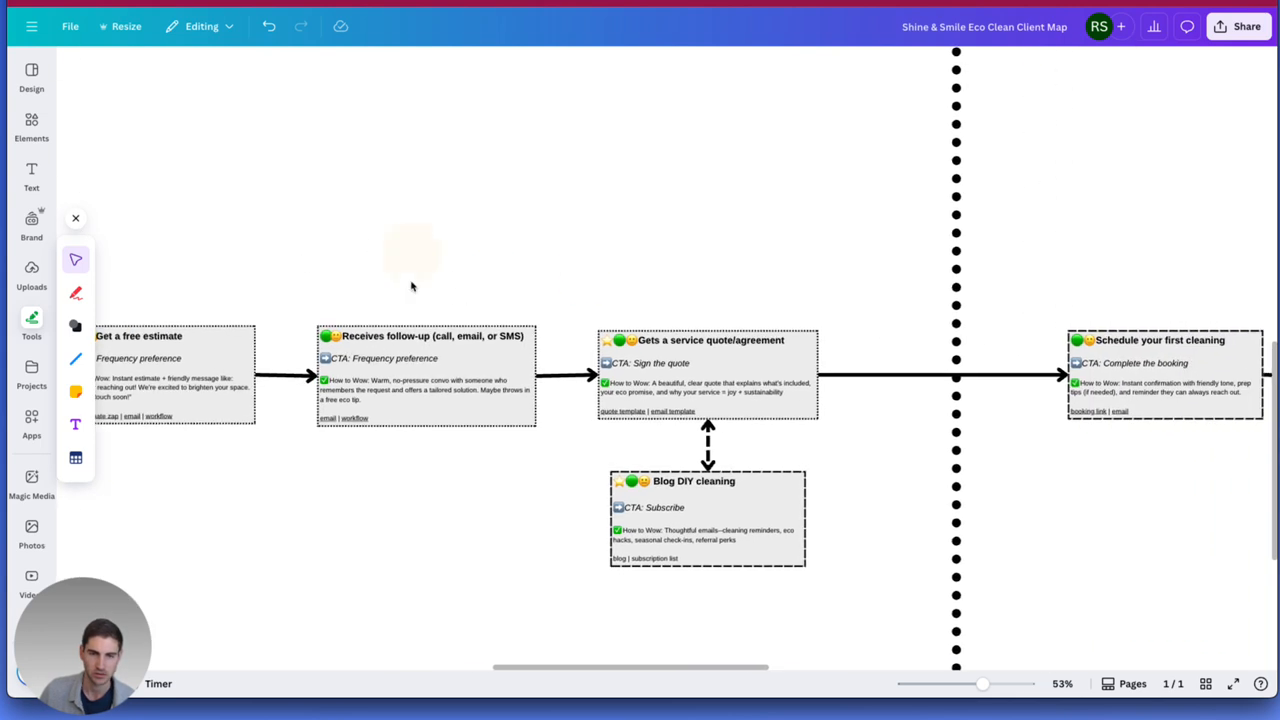
pyautogui.click(348, 421)
pyautogui.click(346, 420)
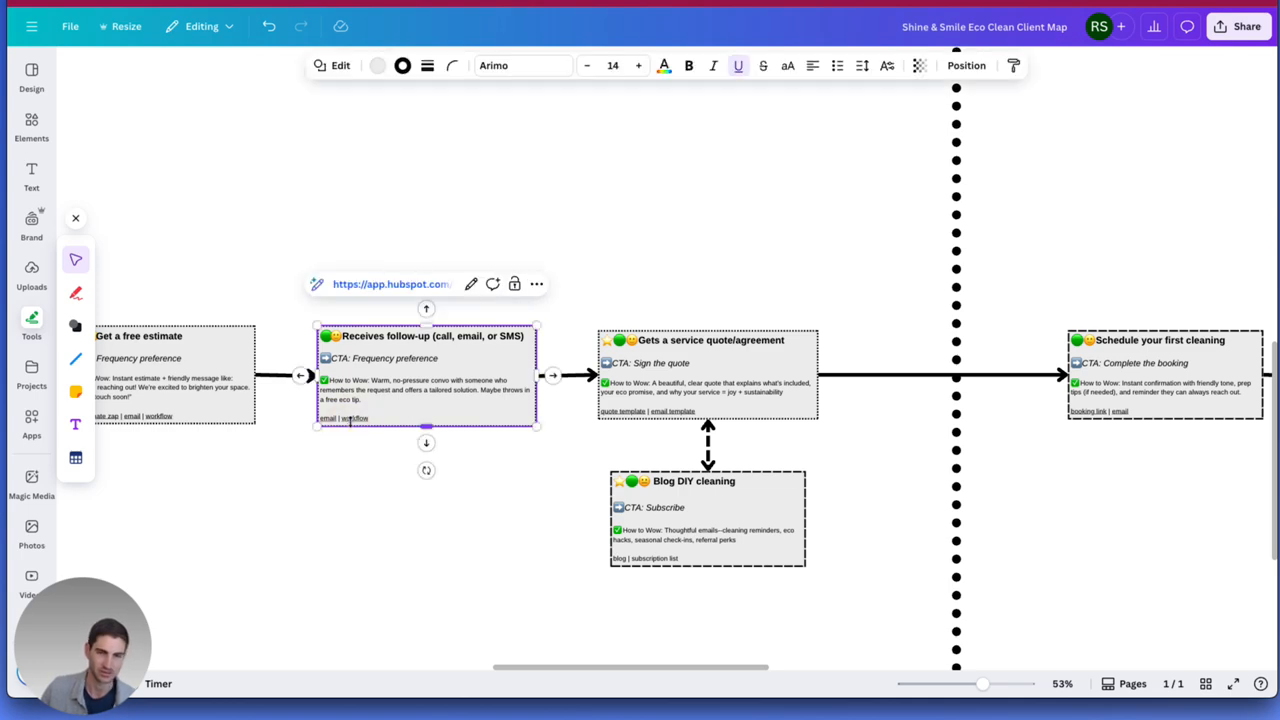
pyautogui.click(364, 284)
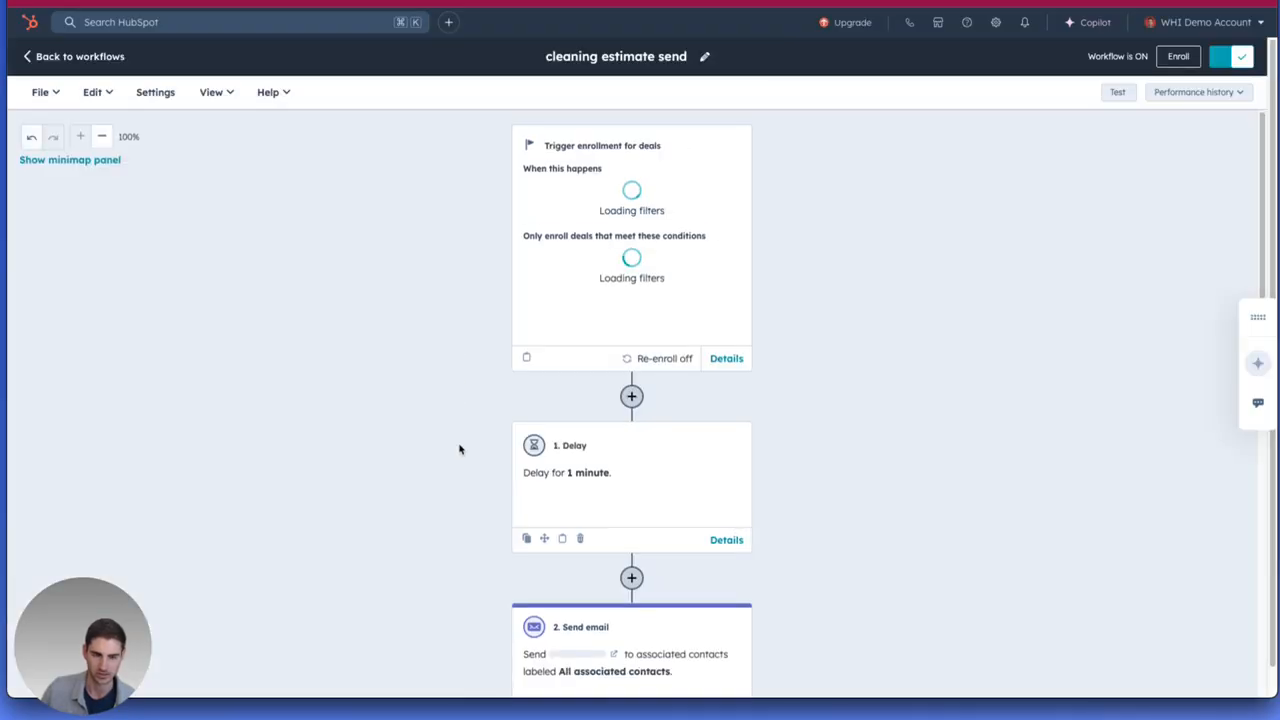
pyautogui.scroll(-6, 460, 443)
pyautogui.scroll(3, 429, 223)
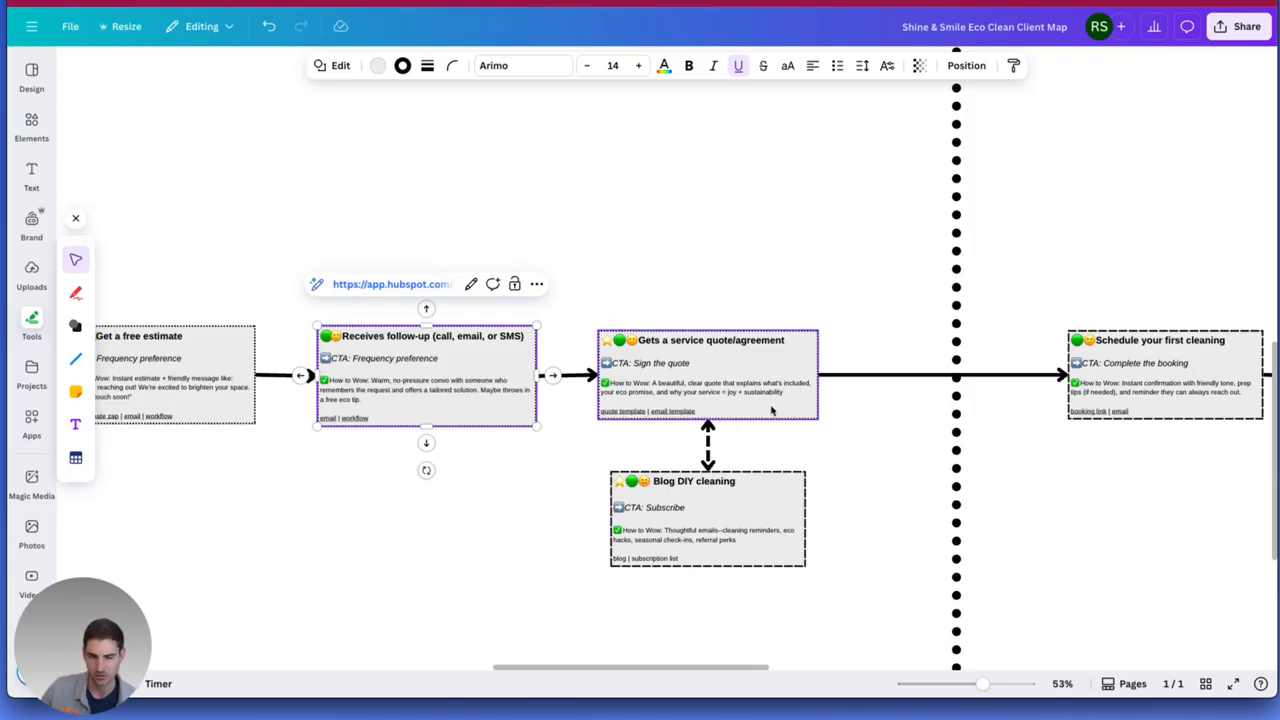
# Open the quote template linked from the "Gets a service quote/agreement" touchpoint on the client map.
pyautogui.click(655, 289)
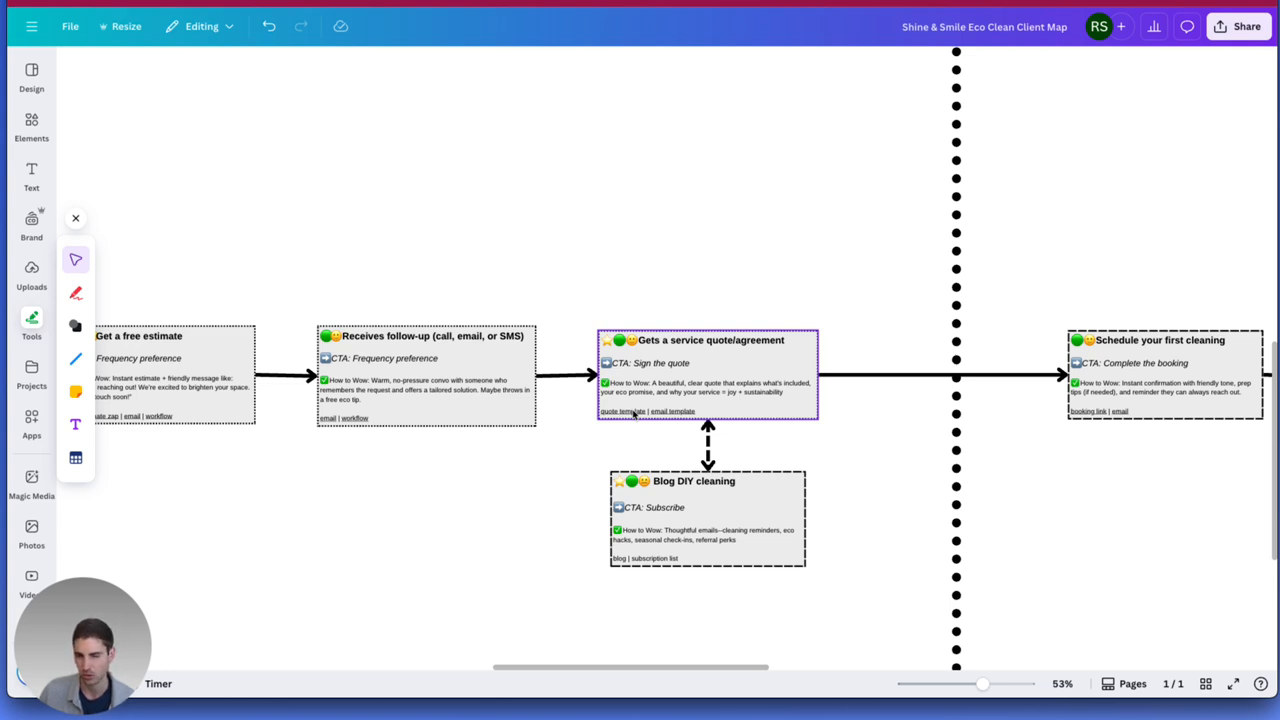
pyautogui.click(633, 414)
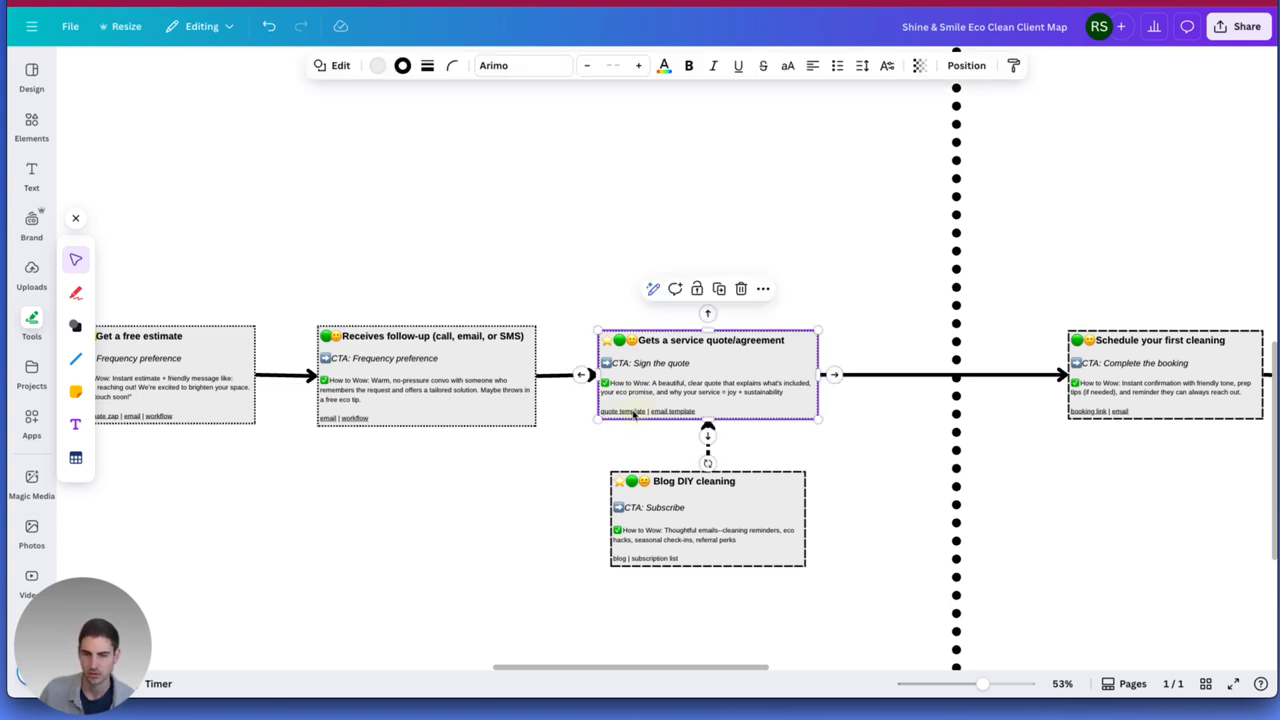
pyautogui.click(633, 413)
pyautogui.click(629, 287)
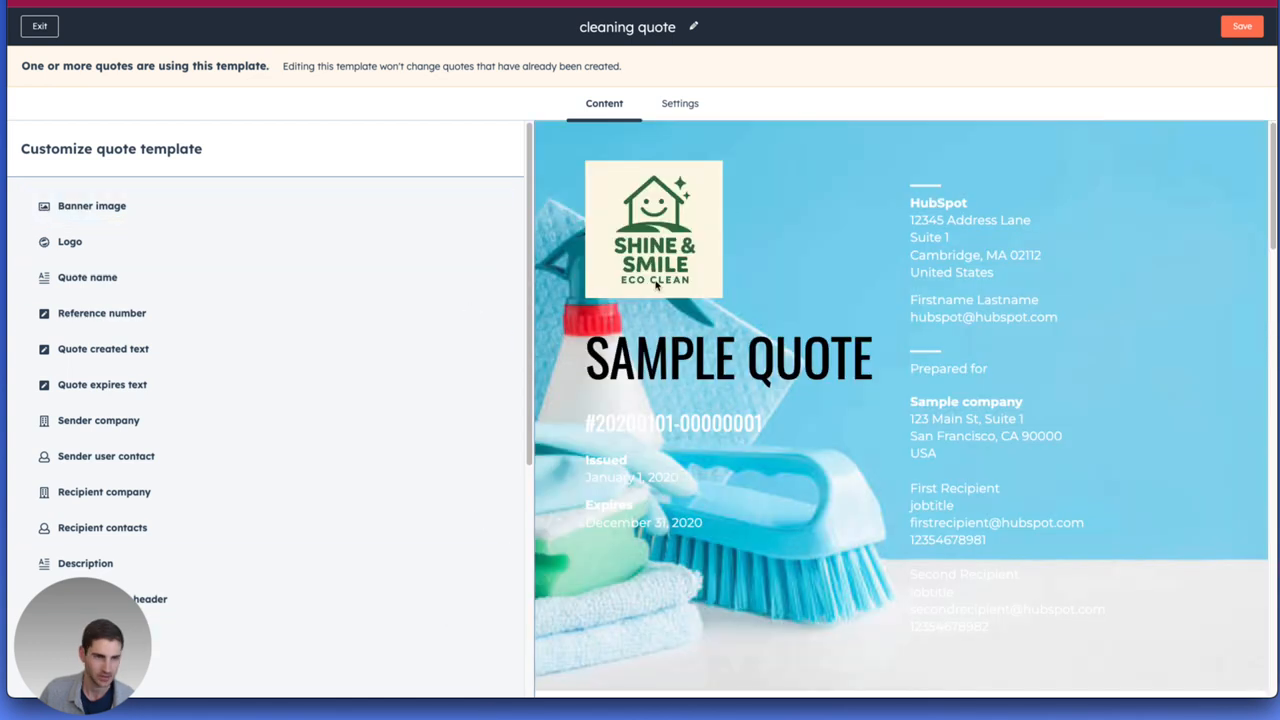
# Review the cleaning quote template's customizable modules and its preview down to the line items.
pyautogui.scroll(-3, 470, 255)
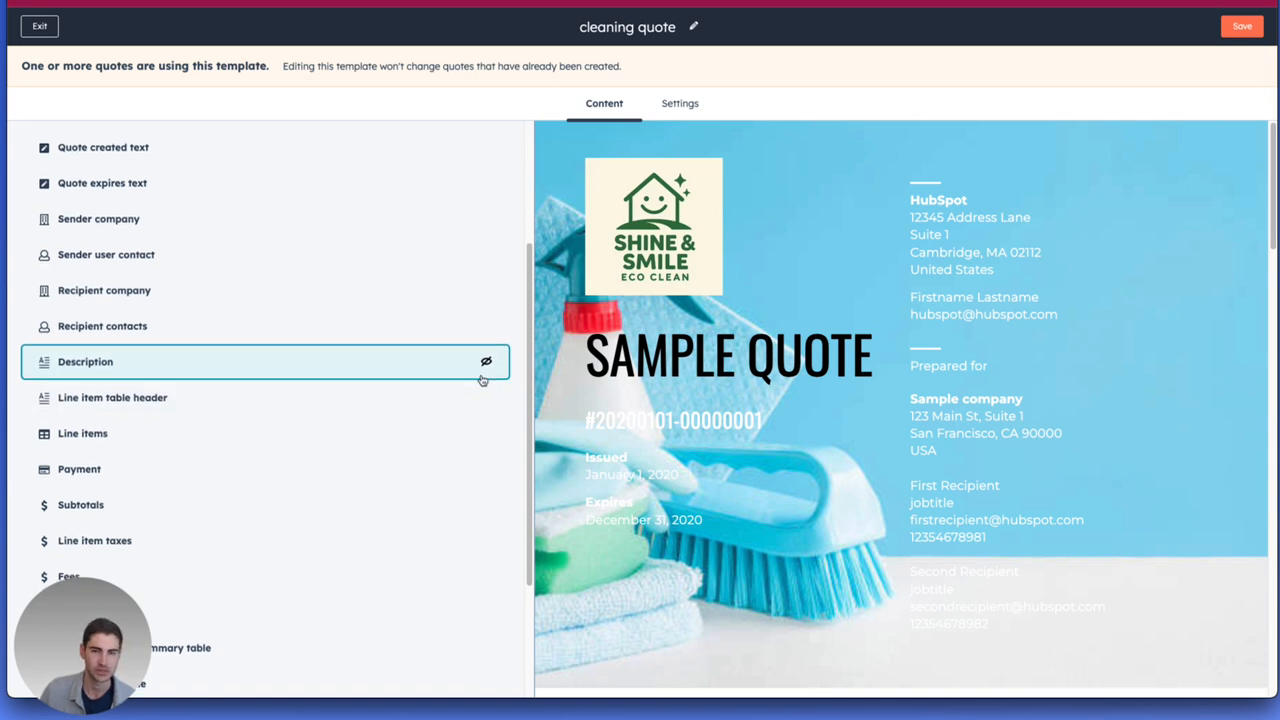
pyautogui.scroll(-3, 652, 371)
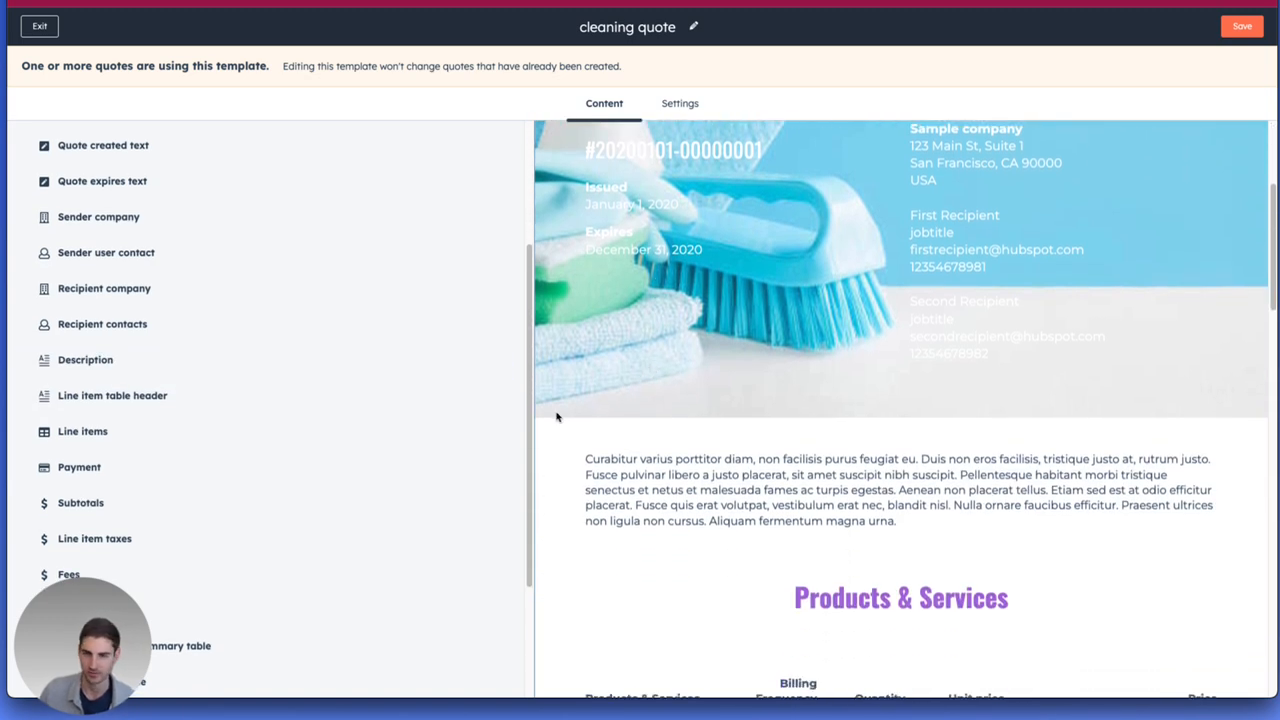
pyautogui.scroll(-3, 486, 383)
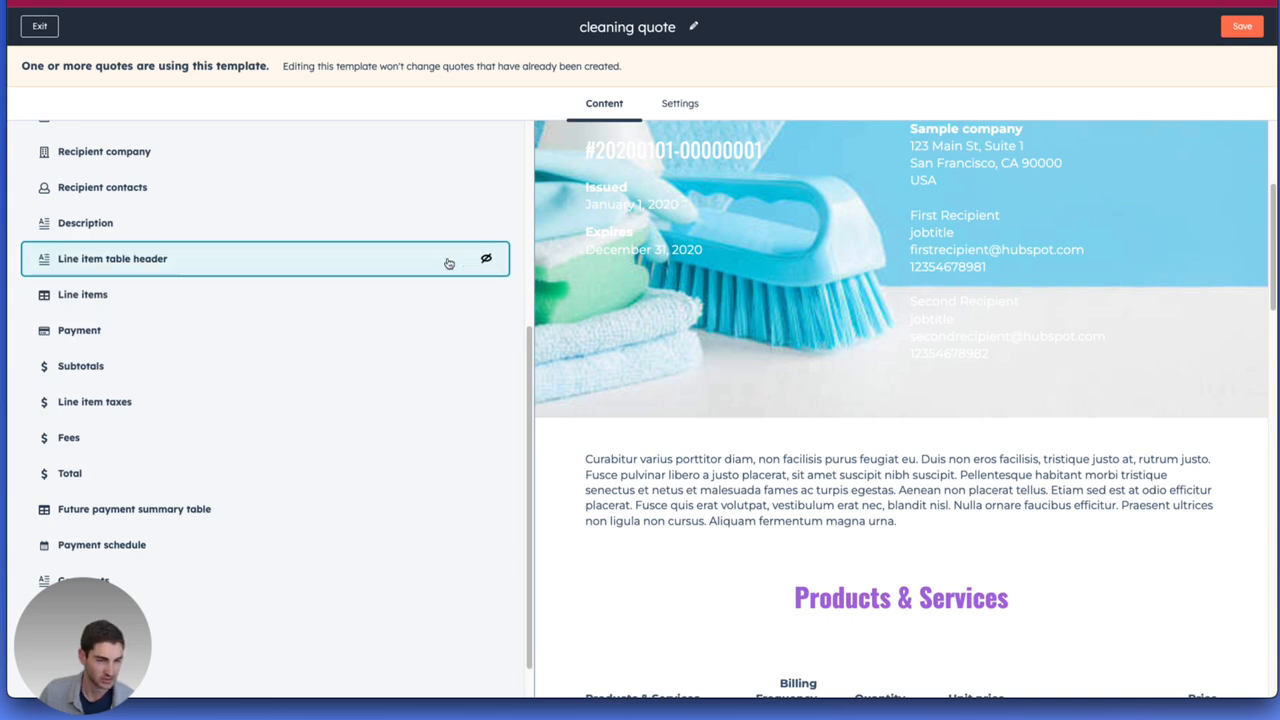
pyautogui.scroll(1, 330, 269)
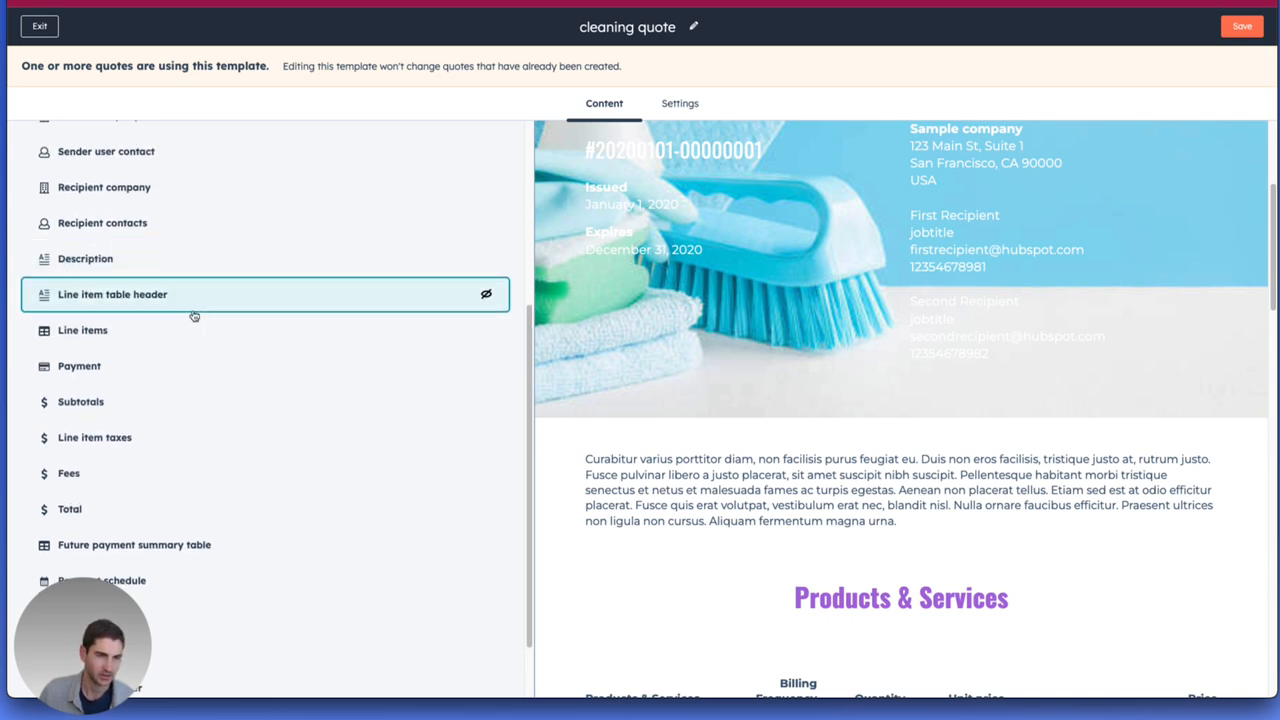
pyautogui.scroll(6, 168, 196)
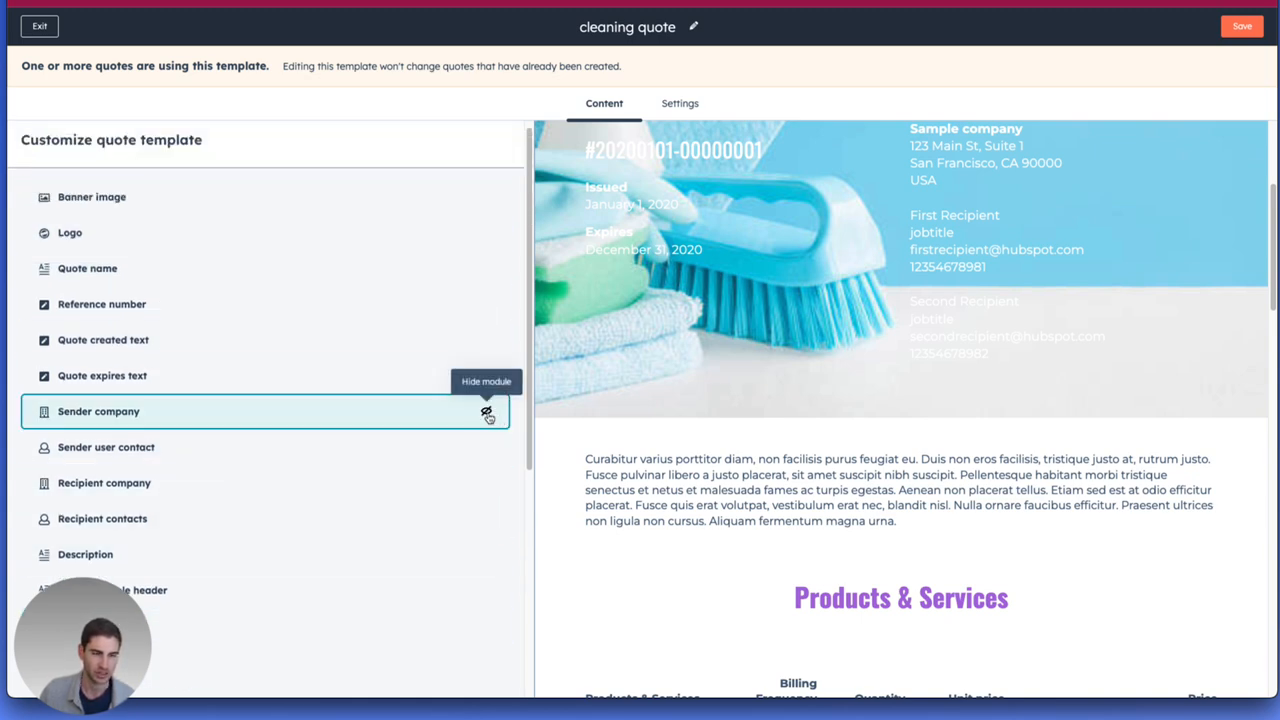
pyautogui.scroll(-1, 487, 415)
pyautogui.scroll(-7, 597, 569)
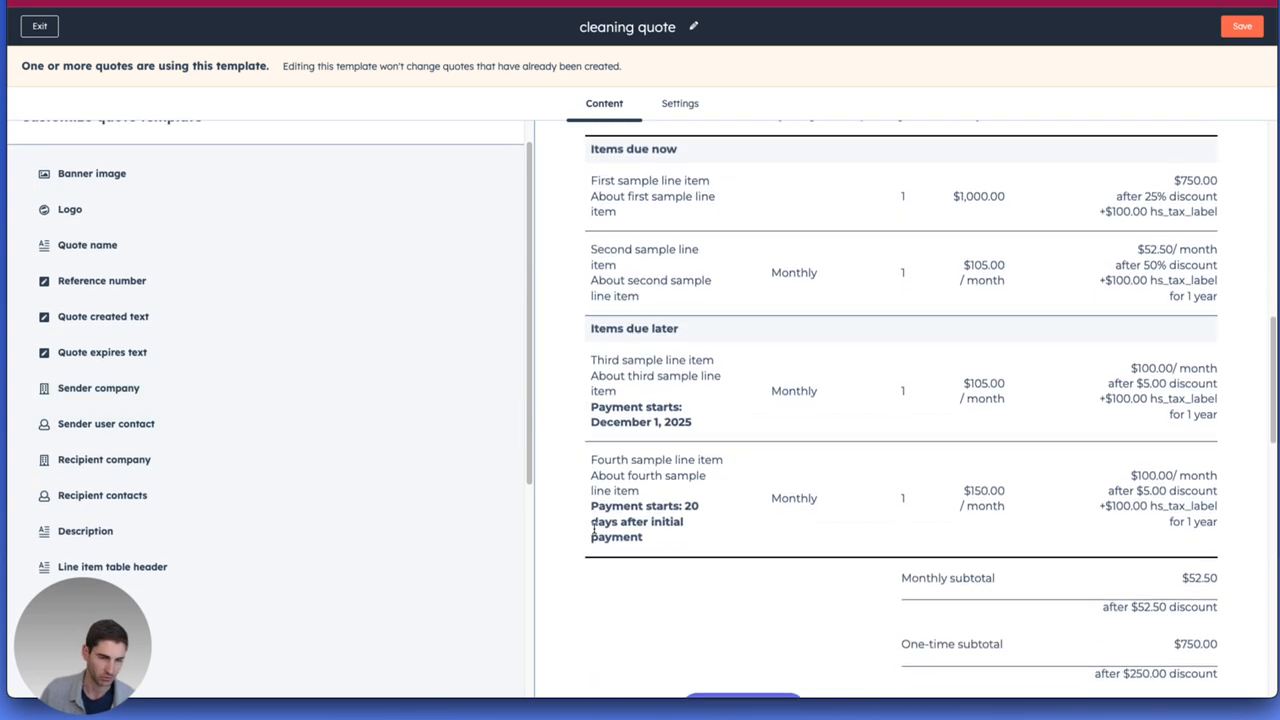
# Inspect the Sender company module's image and address settings, and return to the template's module list without changes.
pyautogui.click(314, 386)
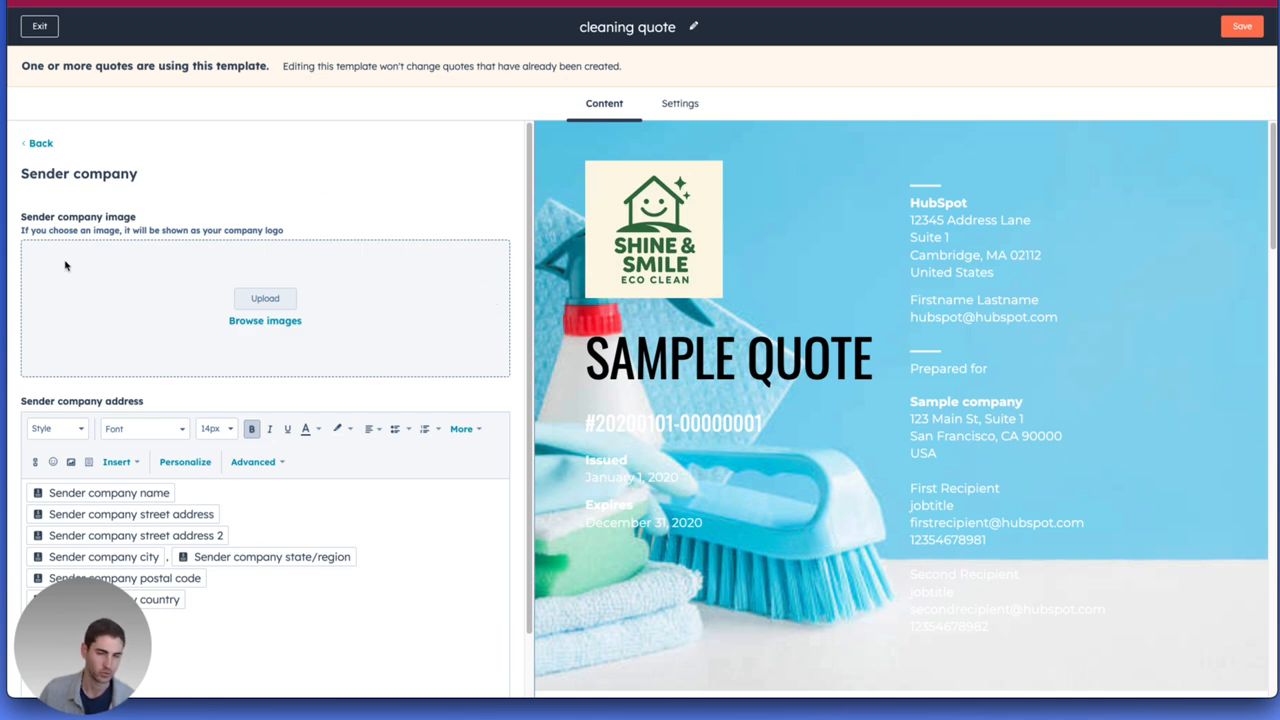
pyautogui.scroll(-1, 172, 398)
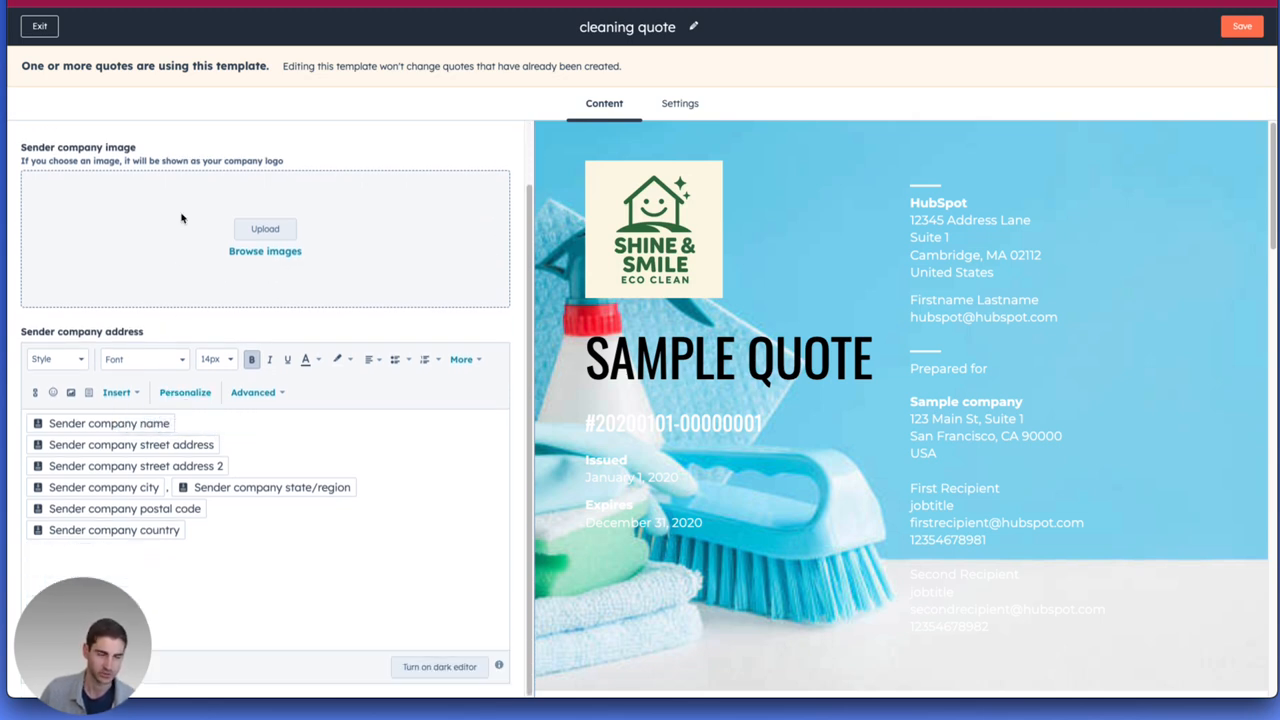
pyautogui.scroll(1, 175, 302)
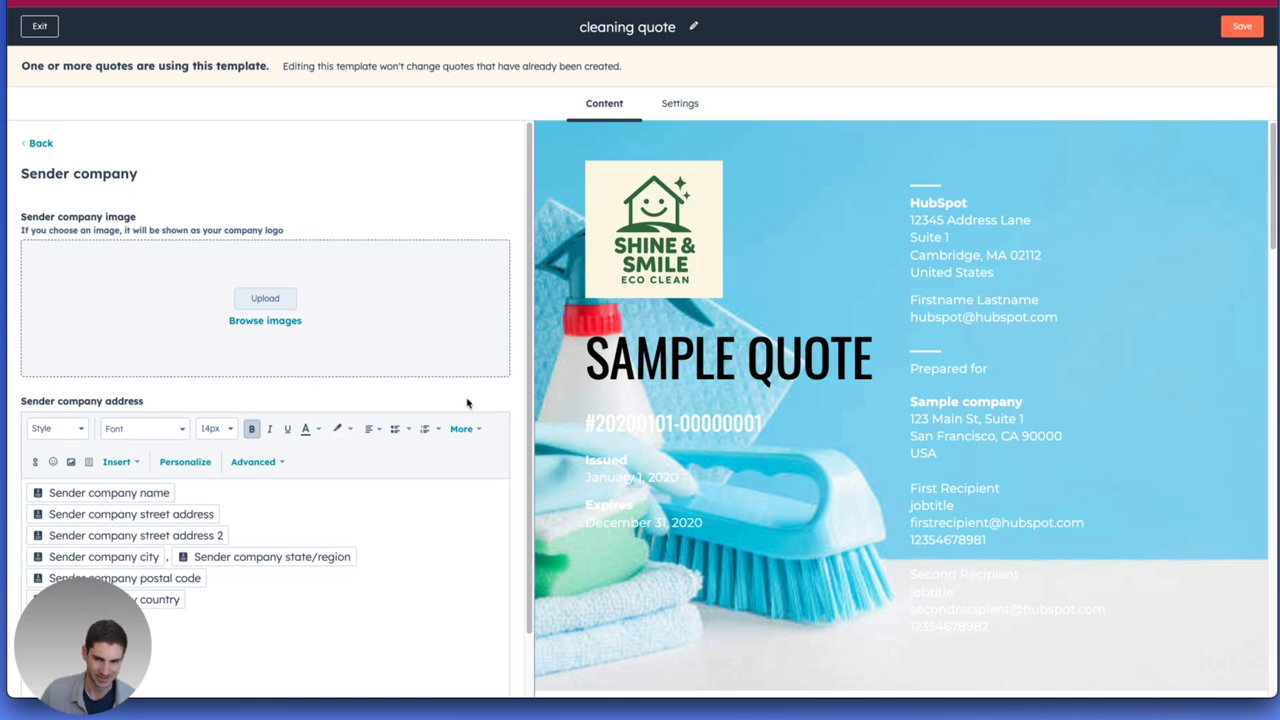
pyautogui.scroll(-5, 752, 510)
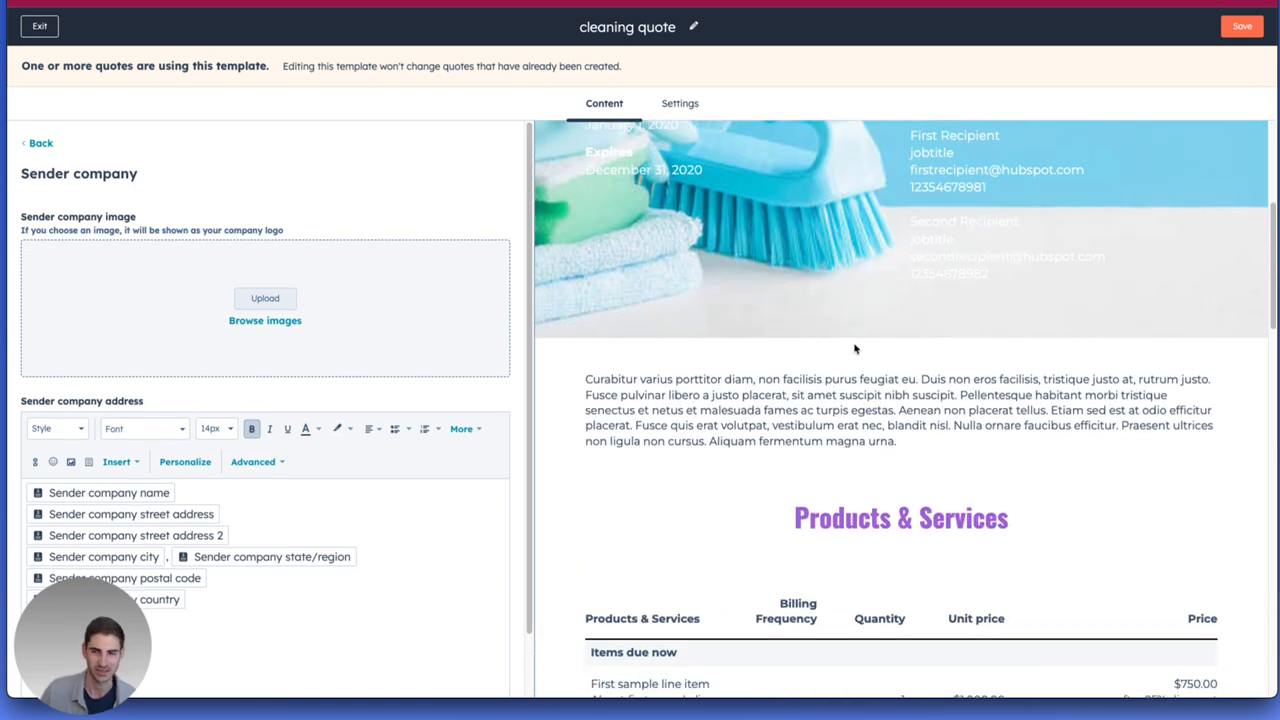
pyautogui.scroll(5, 830, 352)
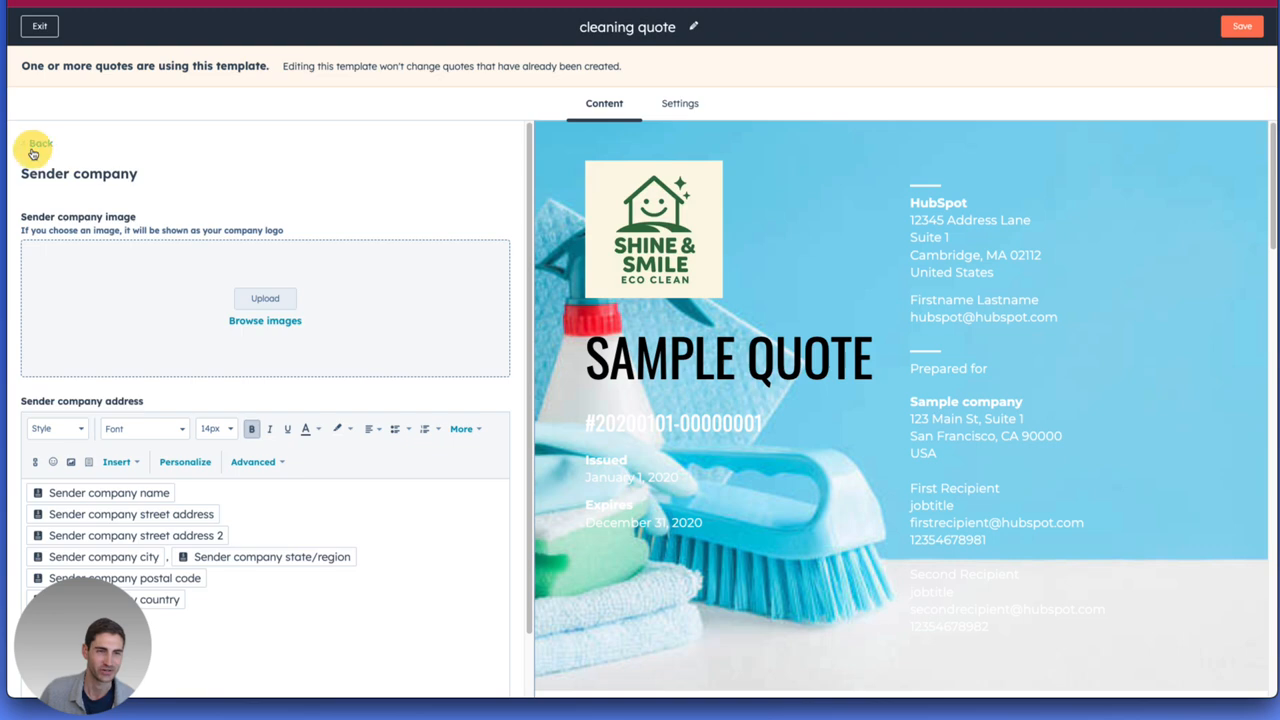
pyautogui.click(36, 145)
# Review the quote preview from Products & Services through terms and signature, and exit the template editor.
pyautogui.scroll(-6, 948, 291)
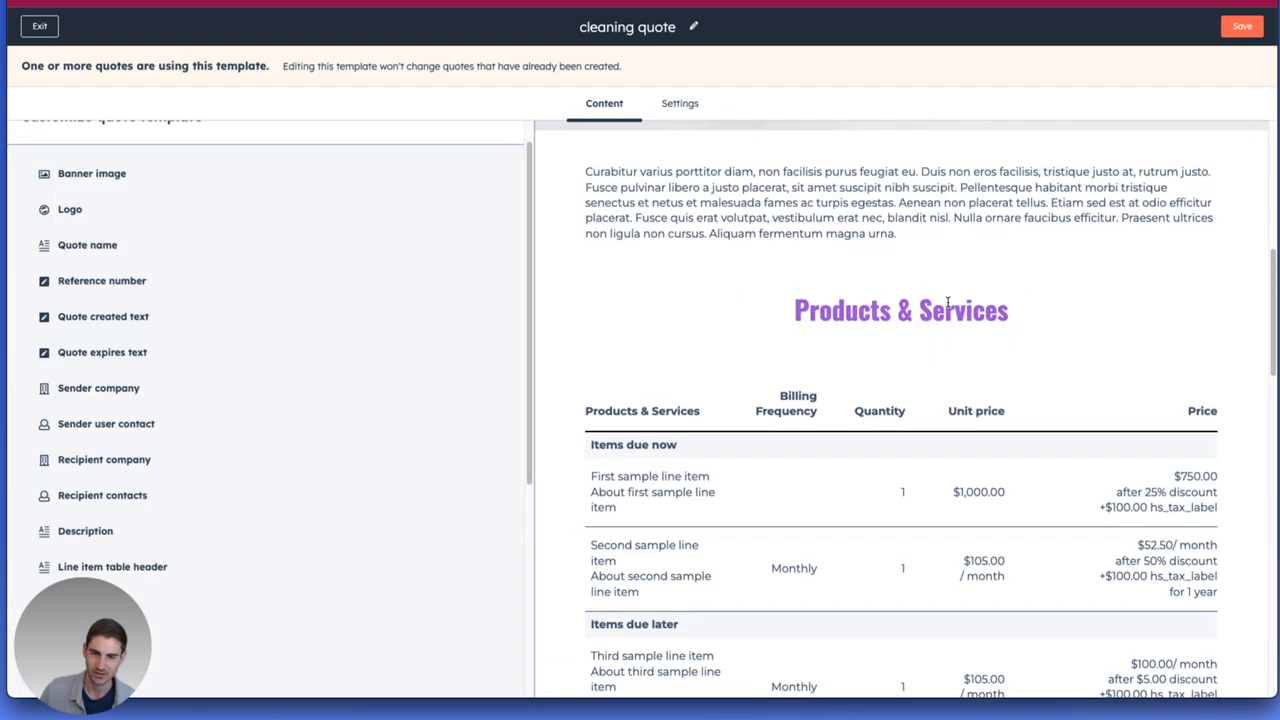
pyautogui.scroll(-10, 925, 250)
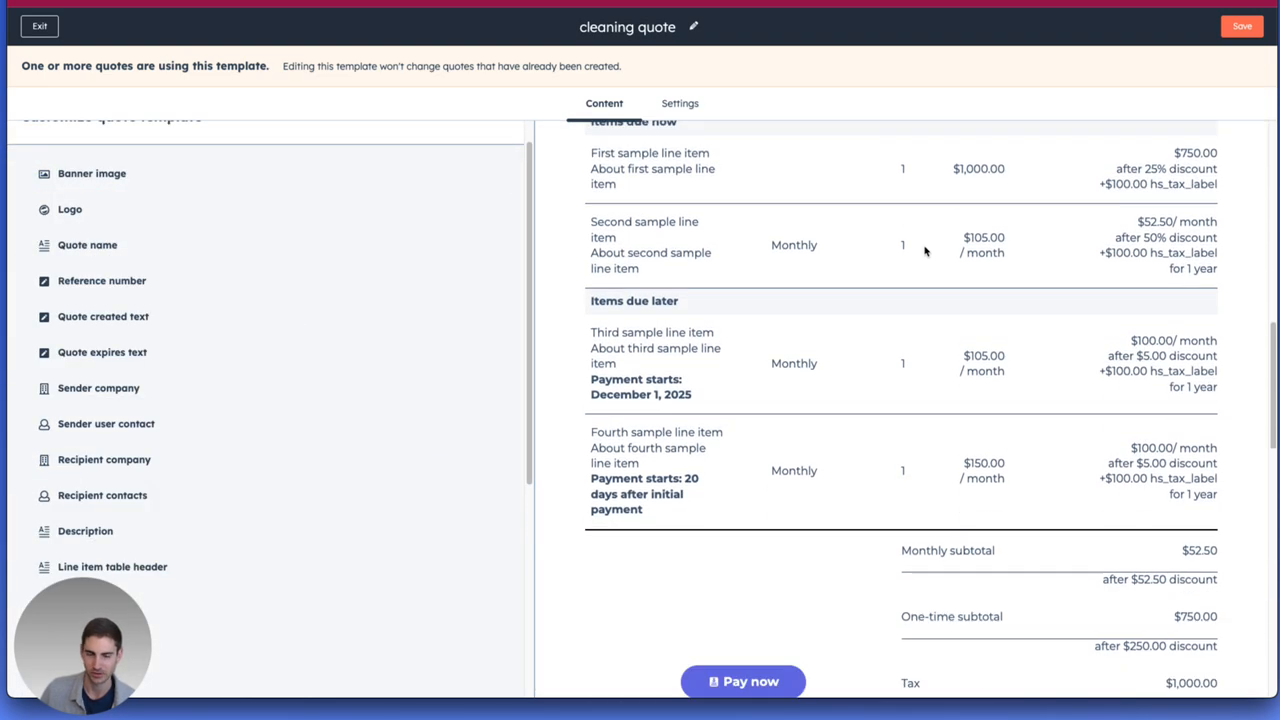
pyautogui.scroll(-3, 925, 251)
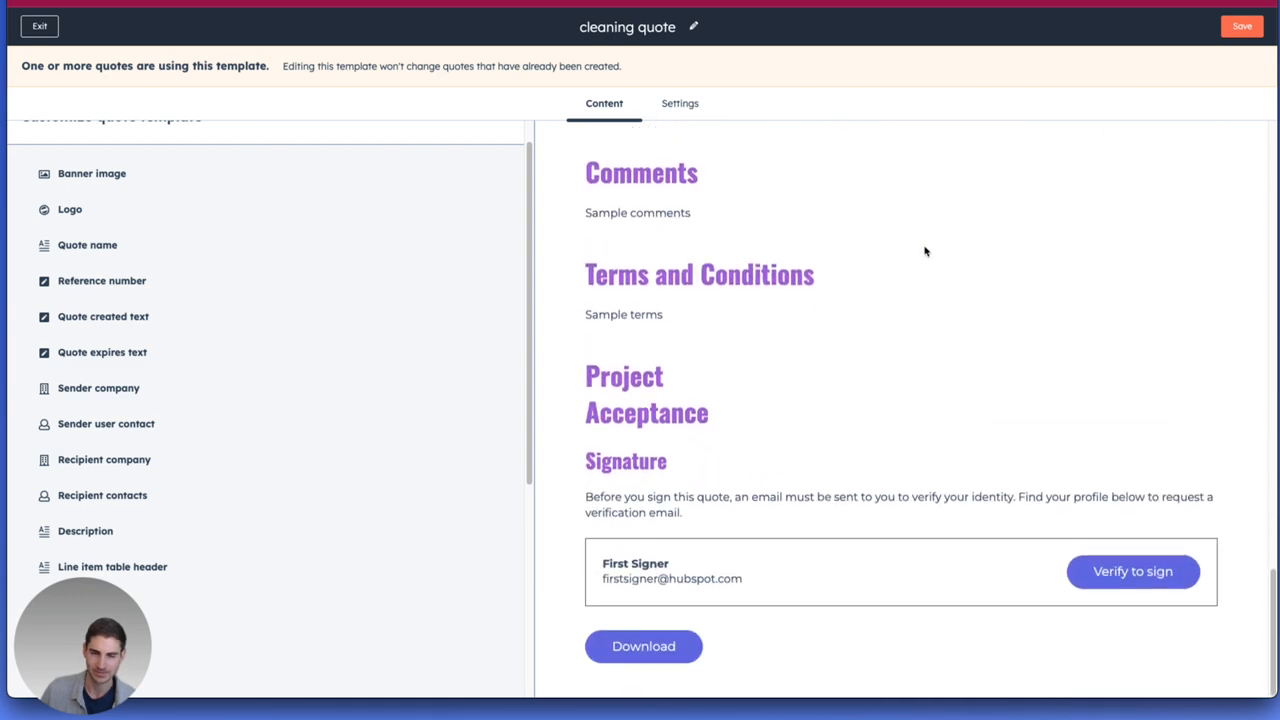
pyautogui.click(40, 27)
# Look over the default and customized quote templates and the actions available for Default Original.
pyautogui.scroll(-10, 163, 303)
pyautogui.scroll(4, 163, 328)
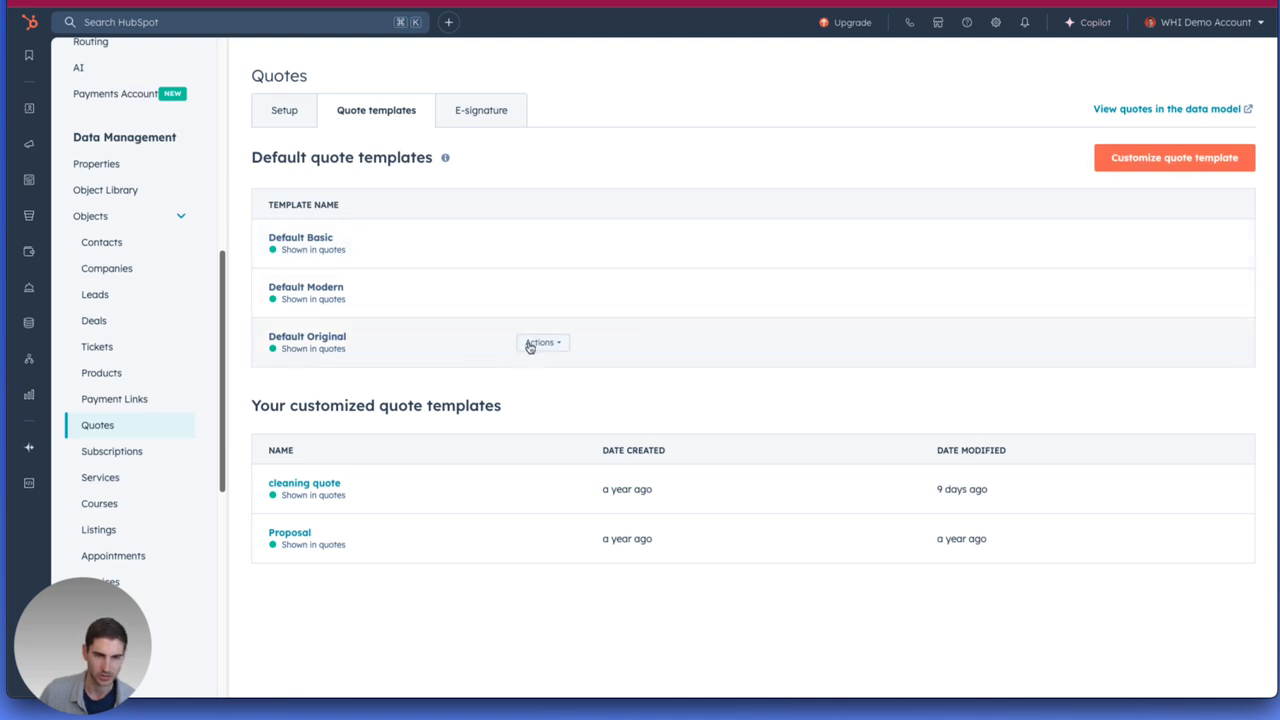
pyautogui.click(525, 344)
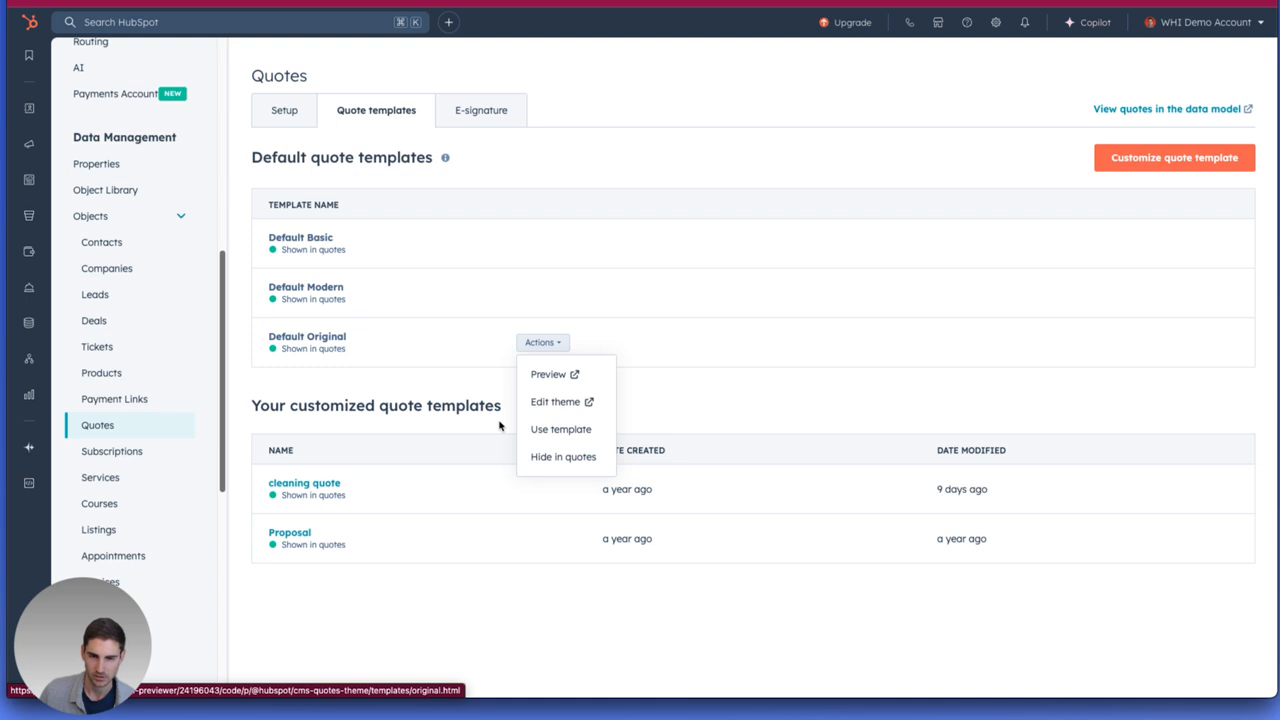
pyautogui.click(389, 374)
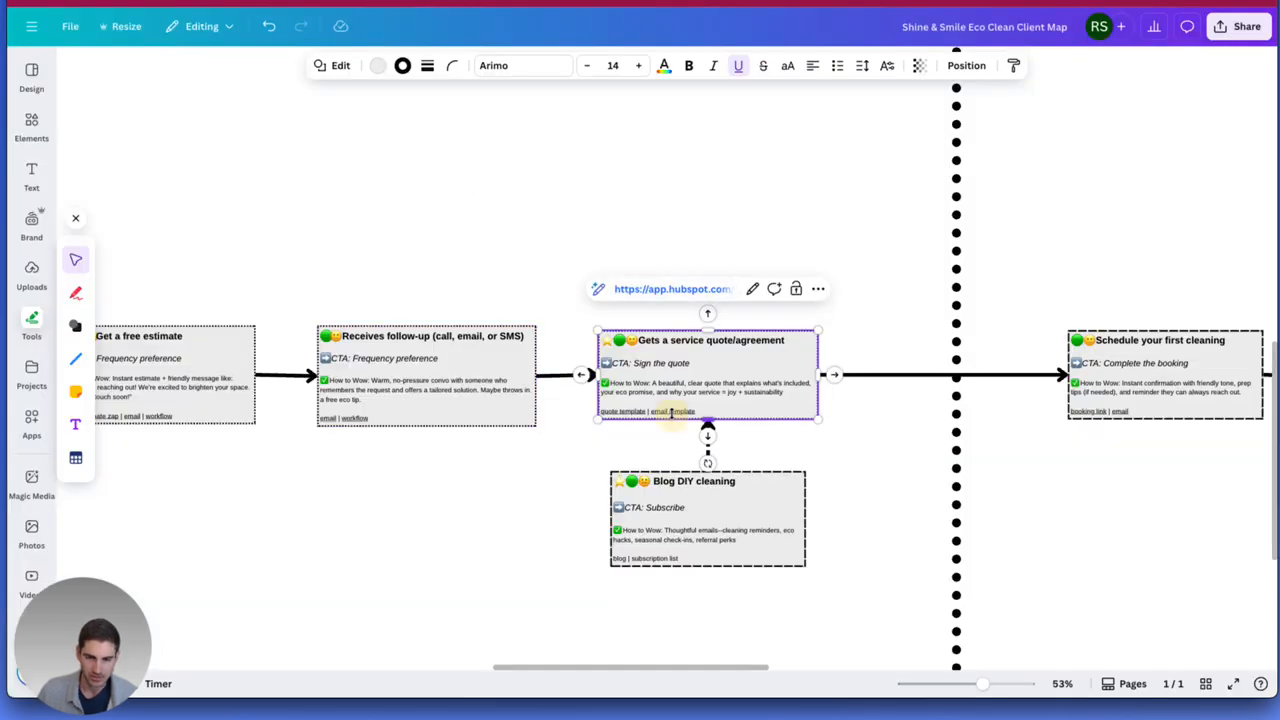
# Open the "quote send" email template linked from the service quote touchpoint, review its subject and body, and close it unchanged.
pyautogui.click(669, 289)
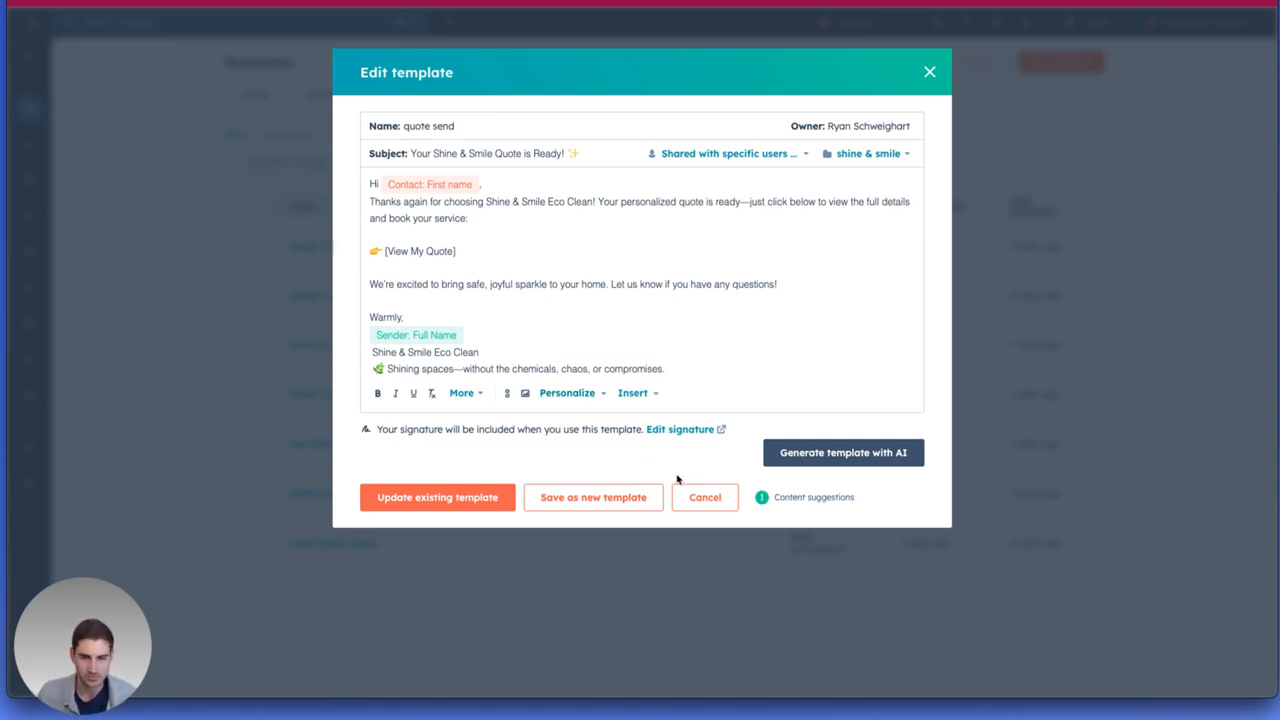
pyautogui.moveTo(411, 153); pyautogui.dragTo(500, 153)
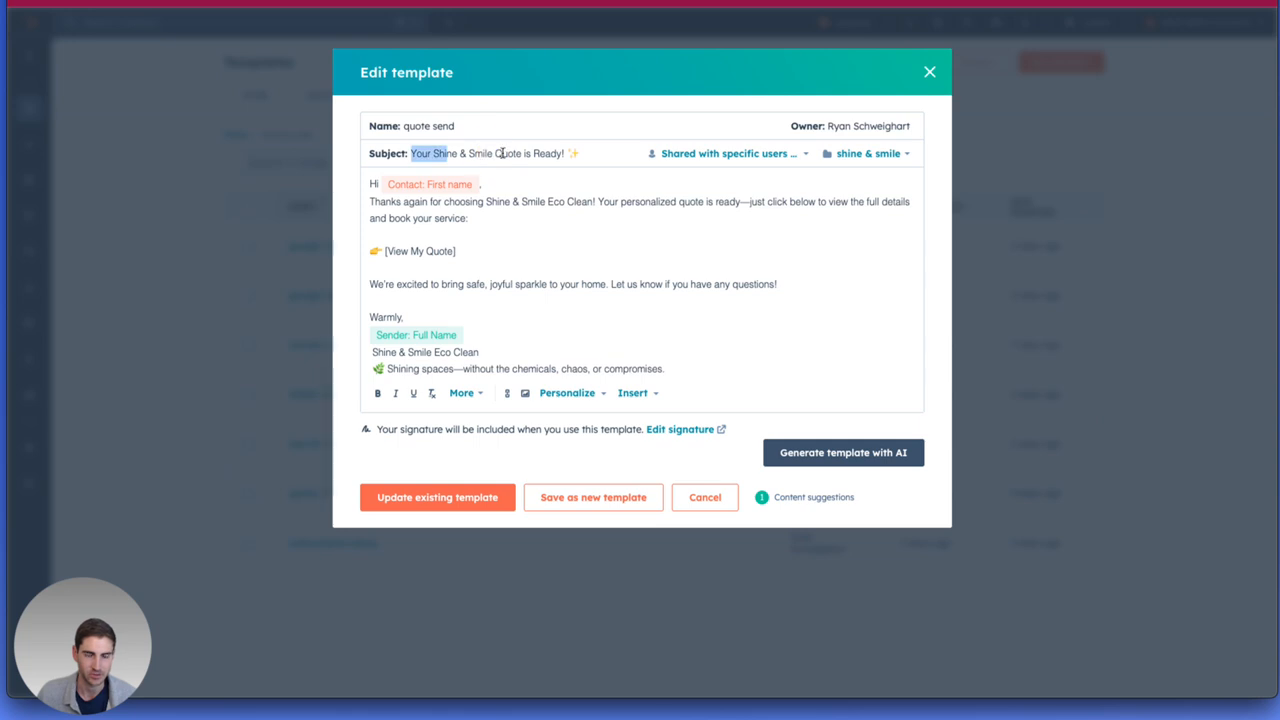
pyautogui.click(702, 499)
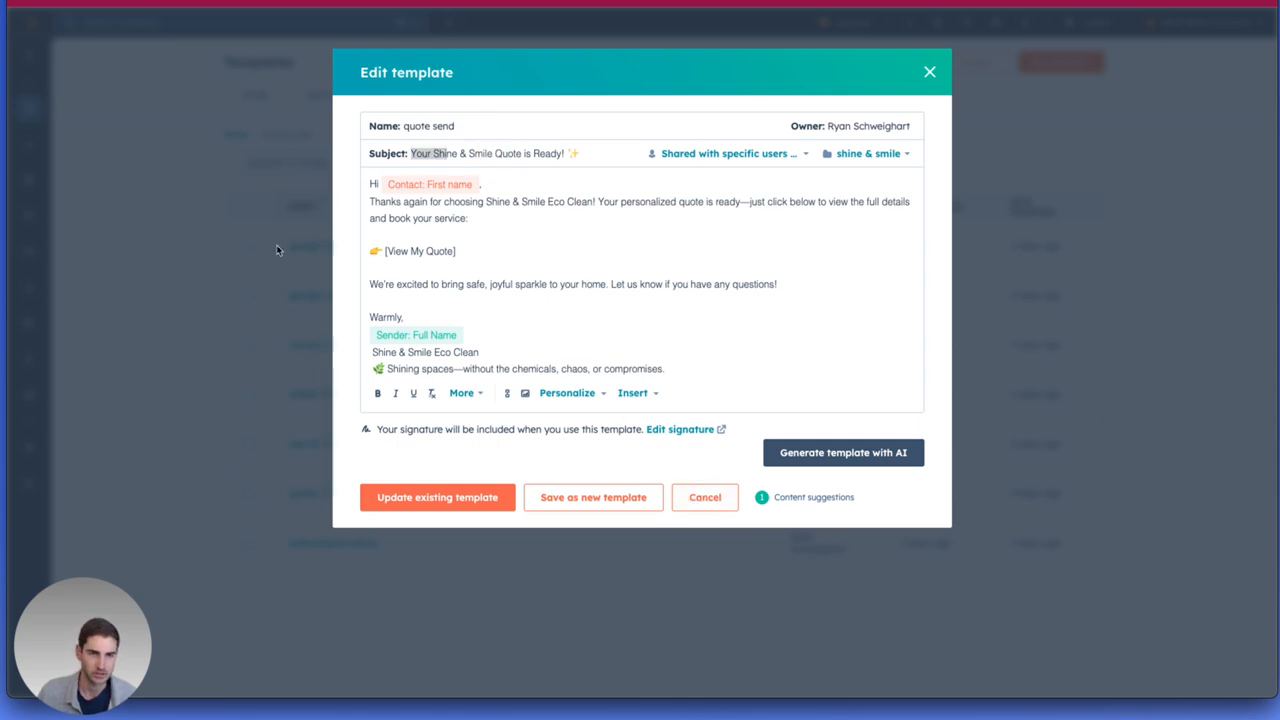
pyautogui.click(930, 73)
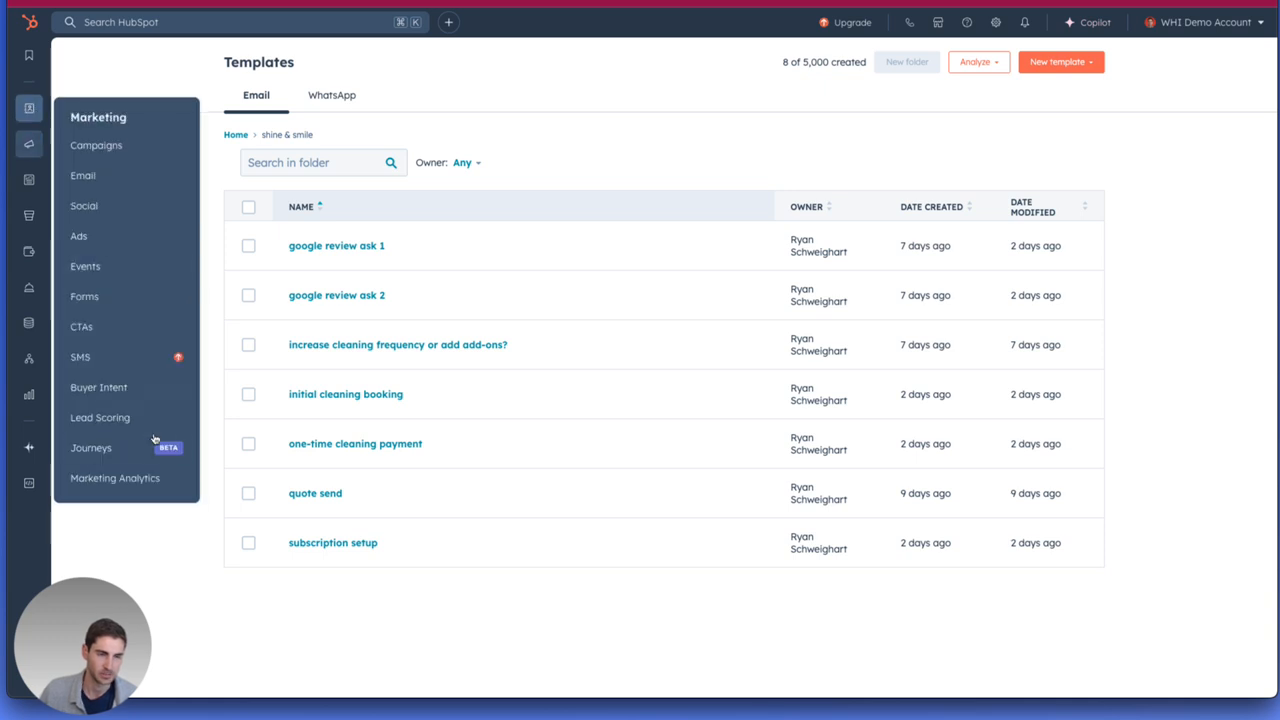
# Go to the Deals board, move the $7,358 deal from New Client Onboarding to Estimate Requested, and open its record.
pyautogui.moveTo(41, 122)
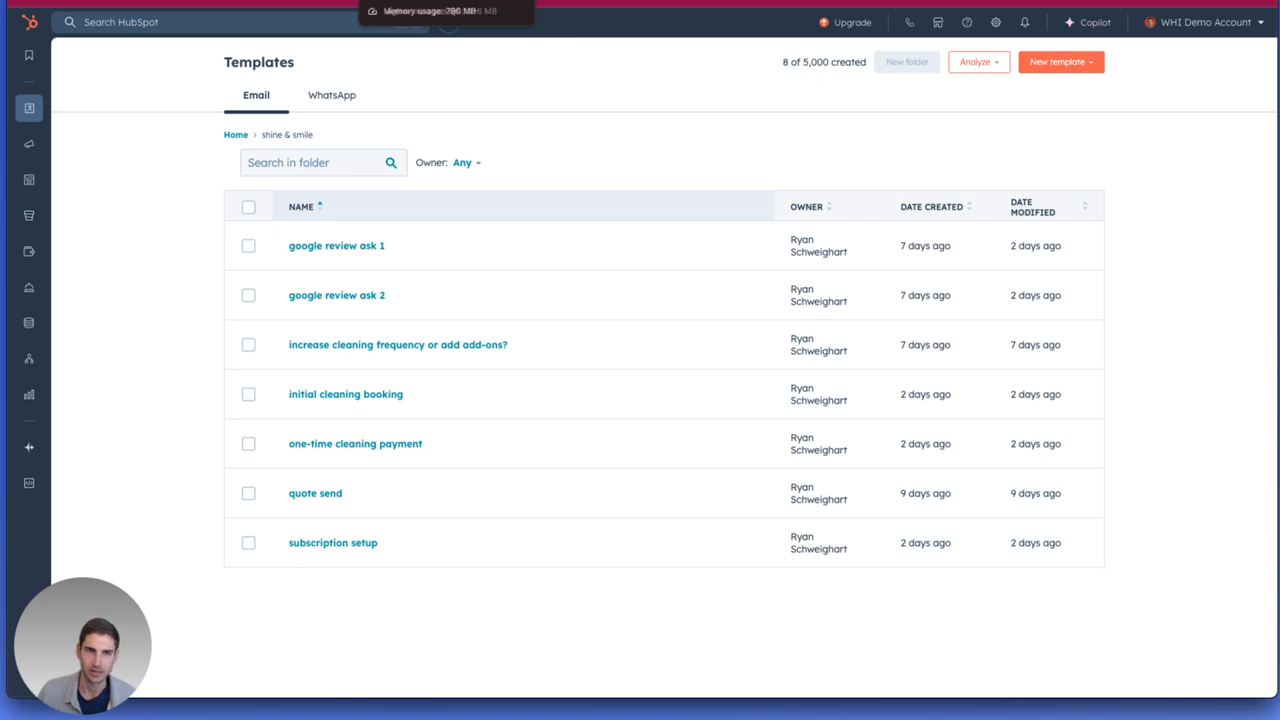
pyautogui.click(80, 168)
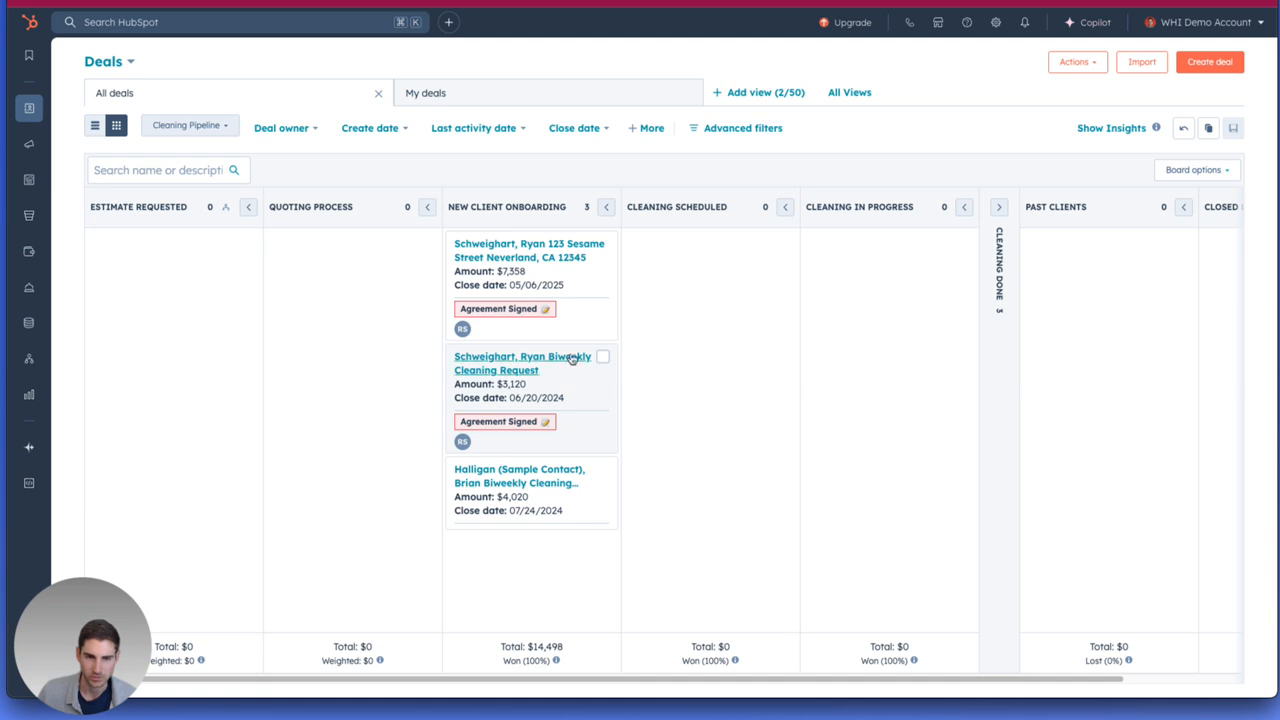
pyautogui.moveTo(574, 291); pyautogui.dragTo(242, 290)
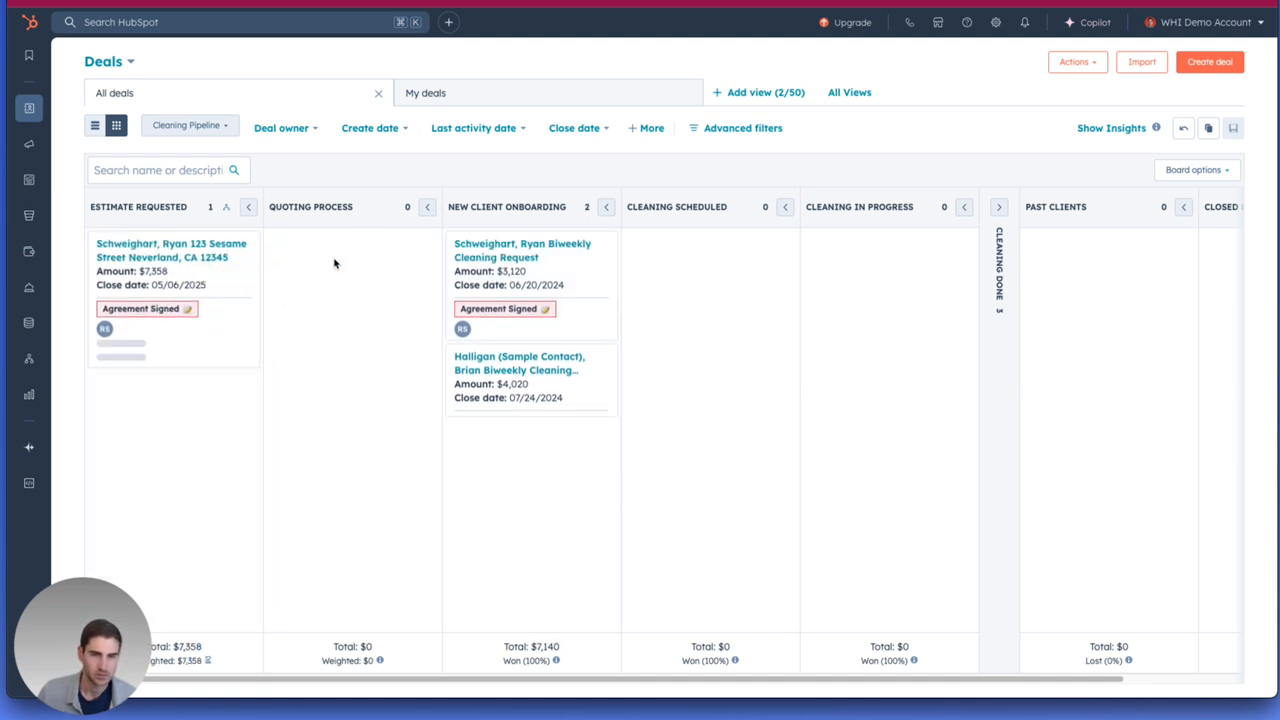
pyautogui.click(151, 263)
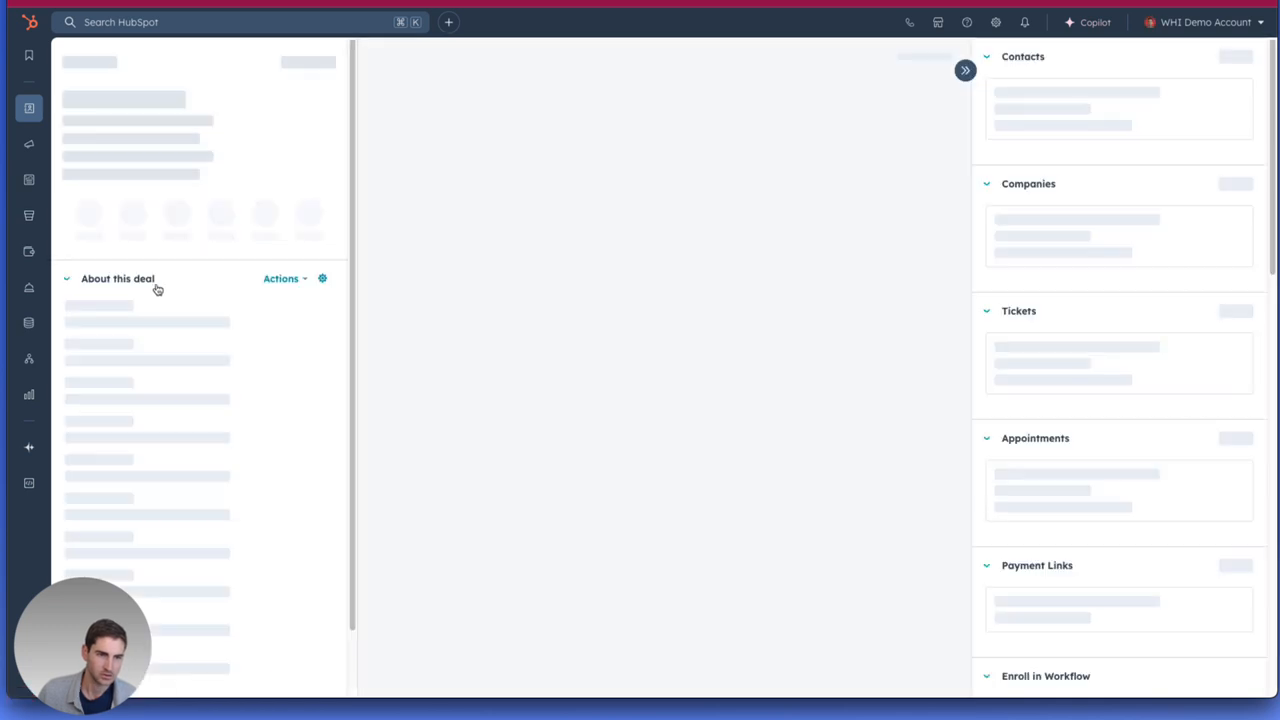
# Reopen the $7,358 deal from the Deals board and open its line items for editing.
pyautogui.click(69, 64)
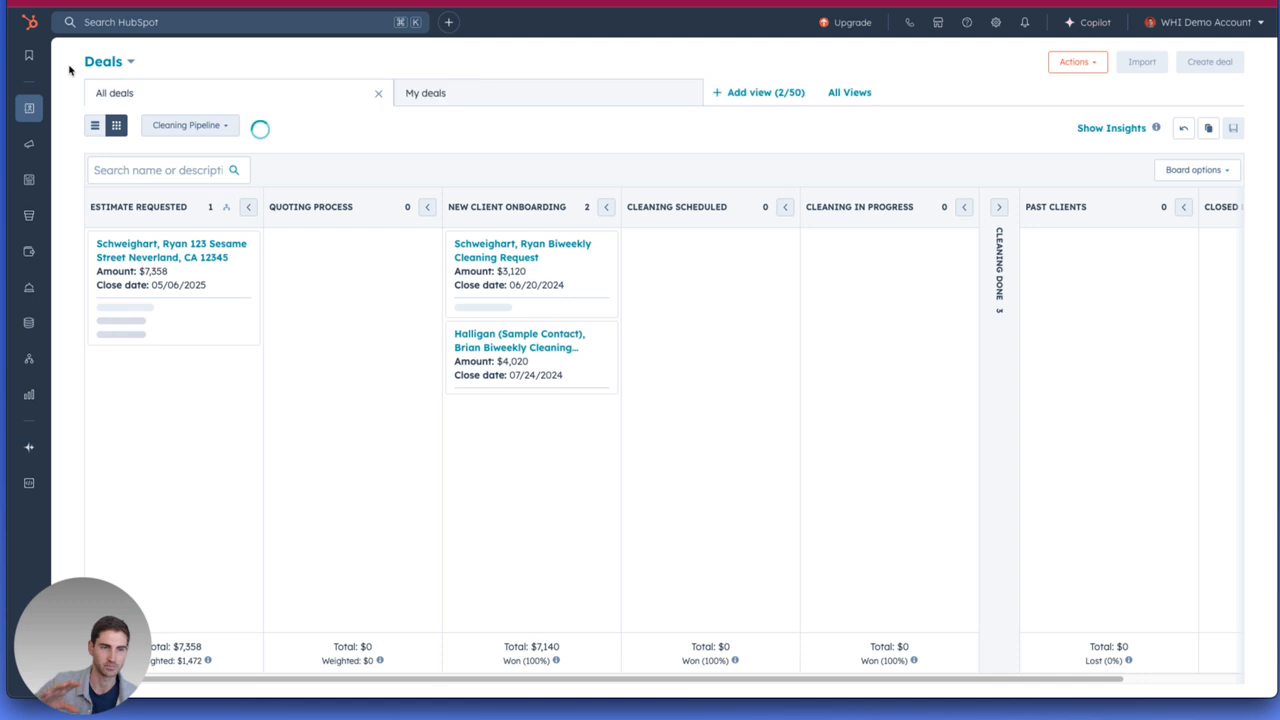
pyautogui.click(138, 244)
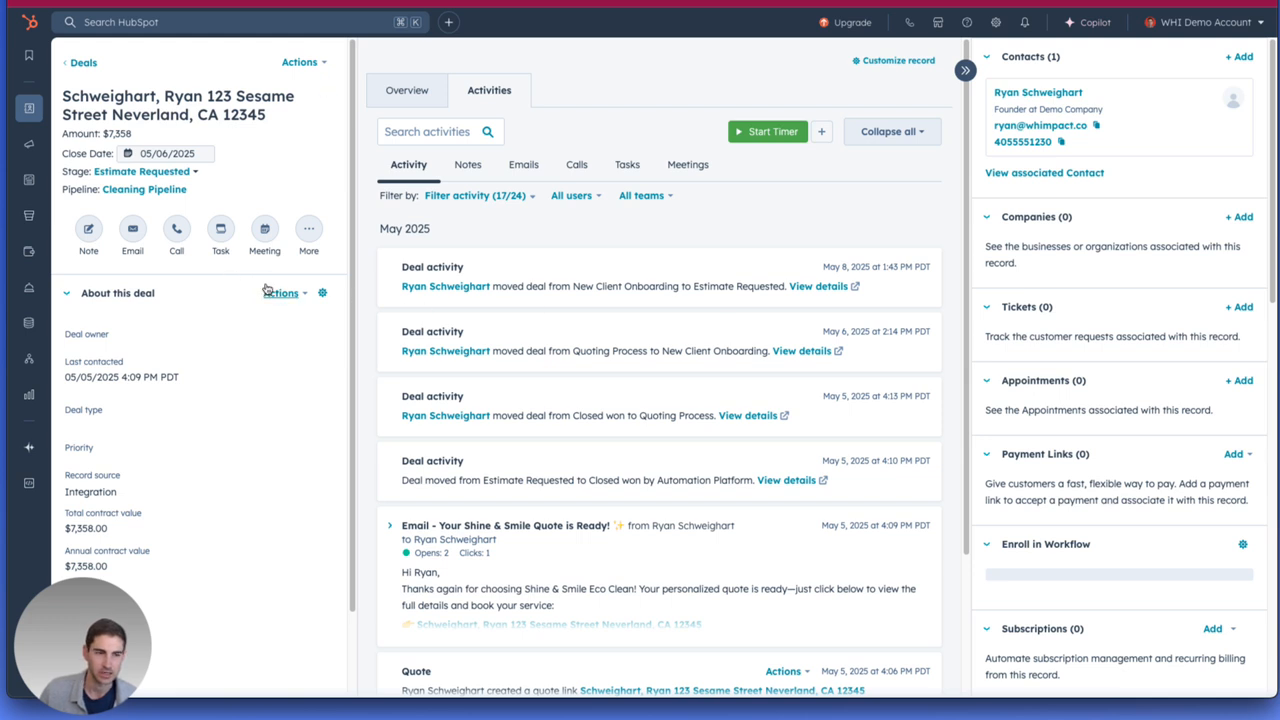
pyautogui.scroll(-2, 285, 290)
pyautogui.scroll(-1, 432, 458)
pyautogui.scroll(-3, 434, 458)
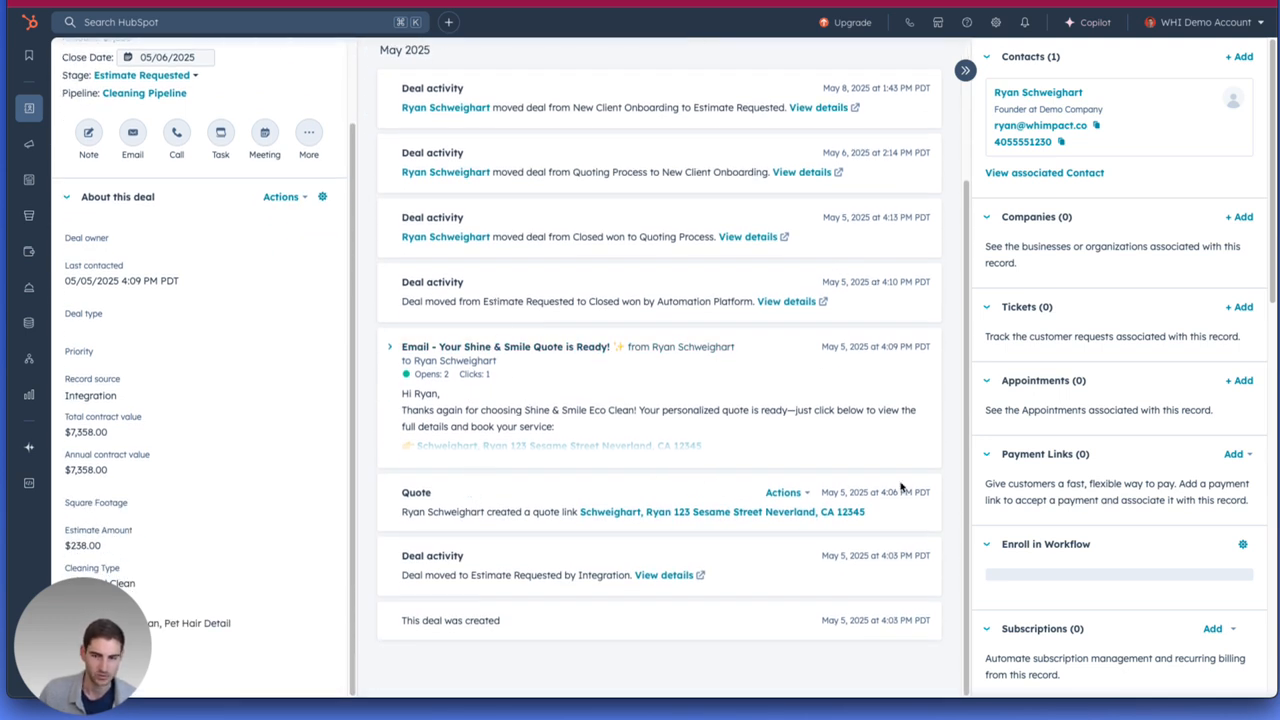
pyautogui.scroll(-6, 1088, 549)
pyautogui.scroll(-3, 1060, 520)
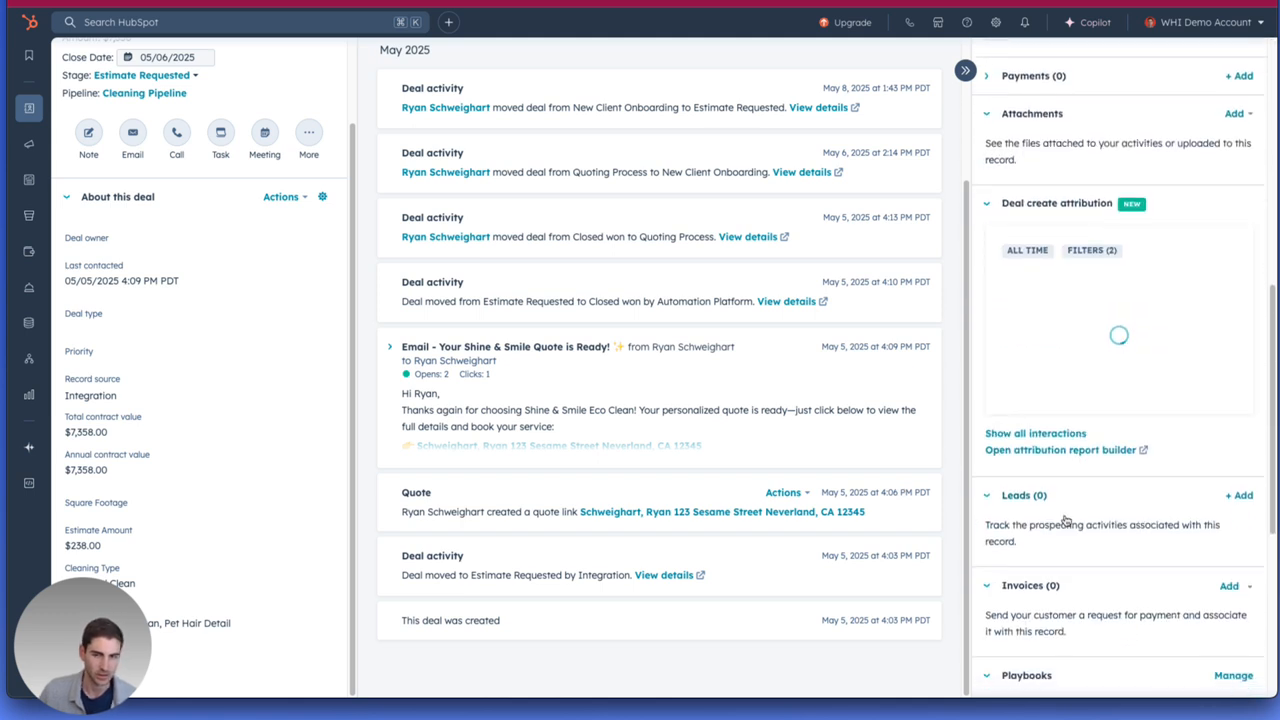
pyautogui.scroll(-2, 1070, 505)
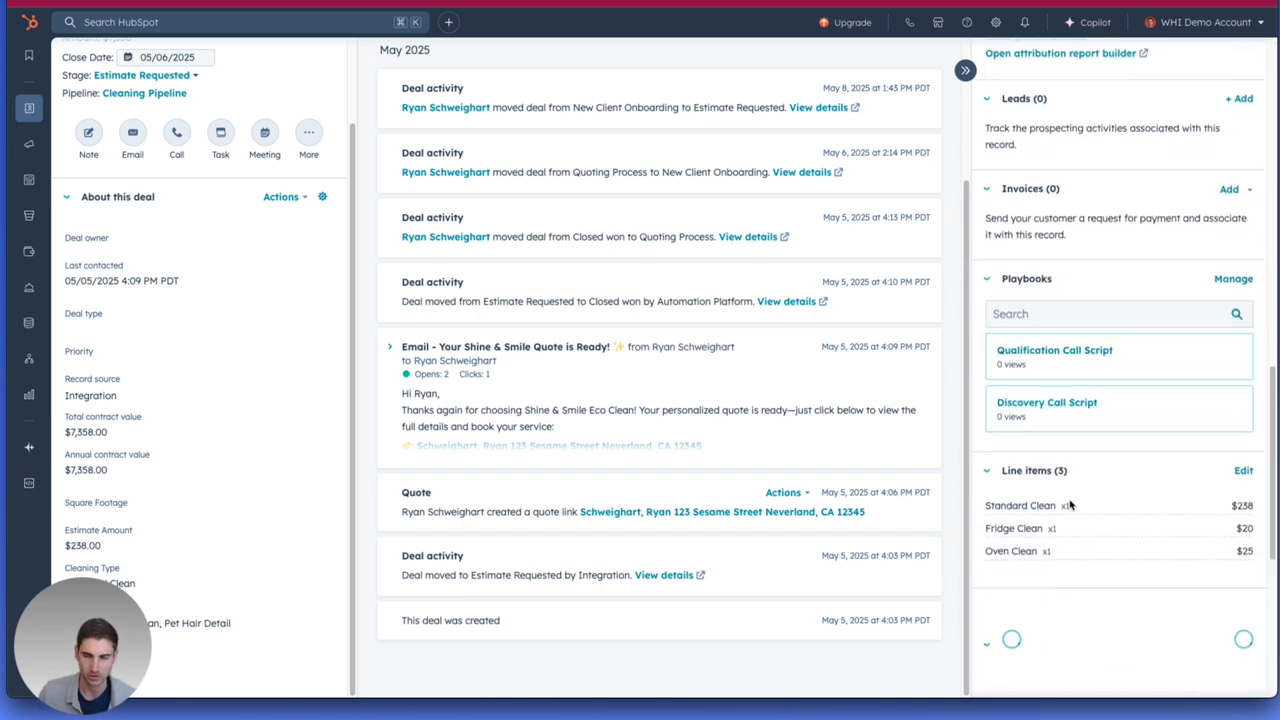
pyautogui.click(1243, 471)
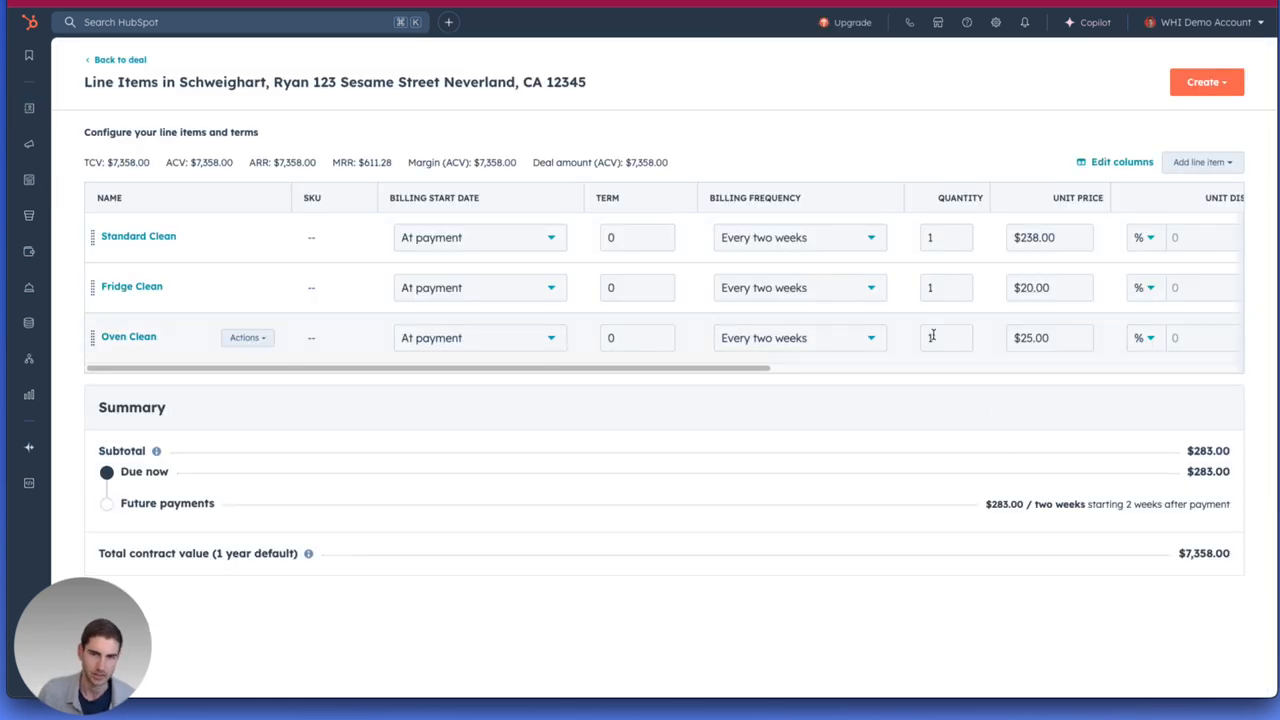
# Check the billing frequency options for Standard Clean, give it a 15 USD unit discount, and save the line items.
pyautogui.click(751, 241)
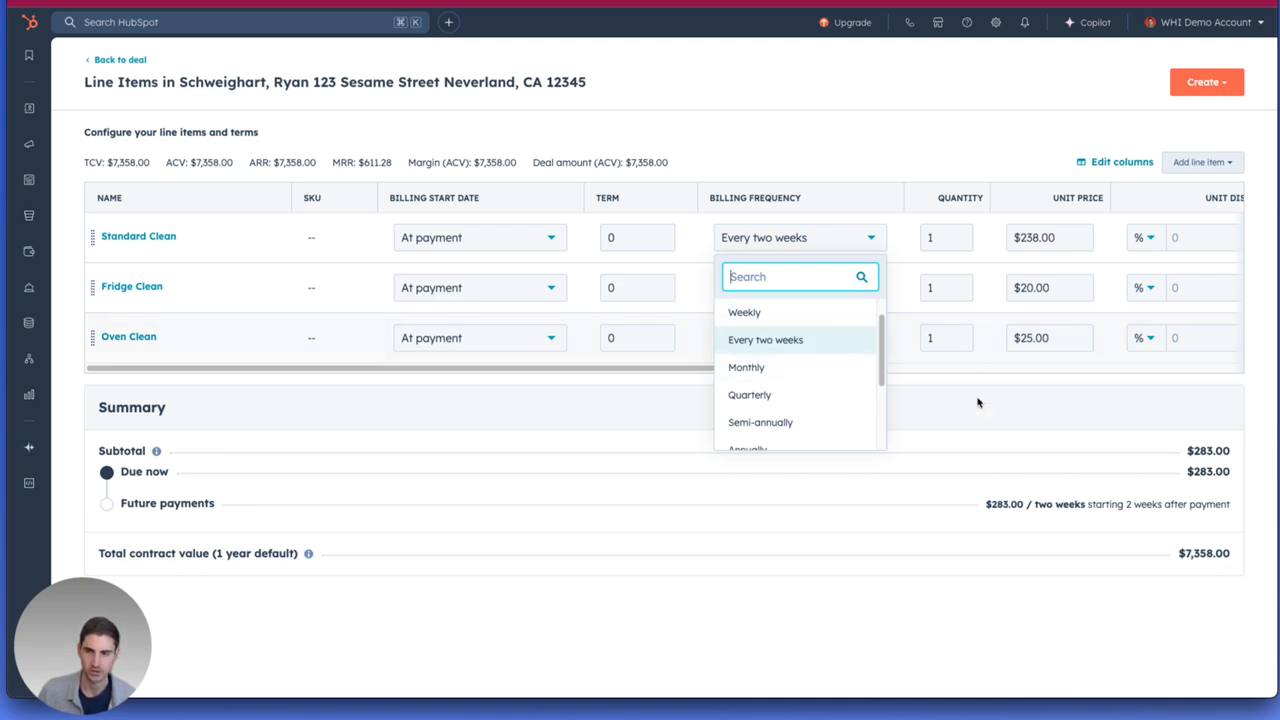
pyautogui.click(970, 420)
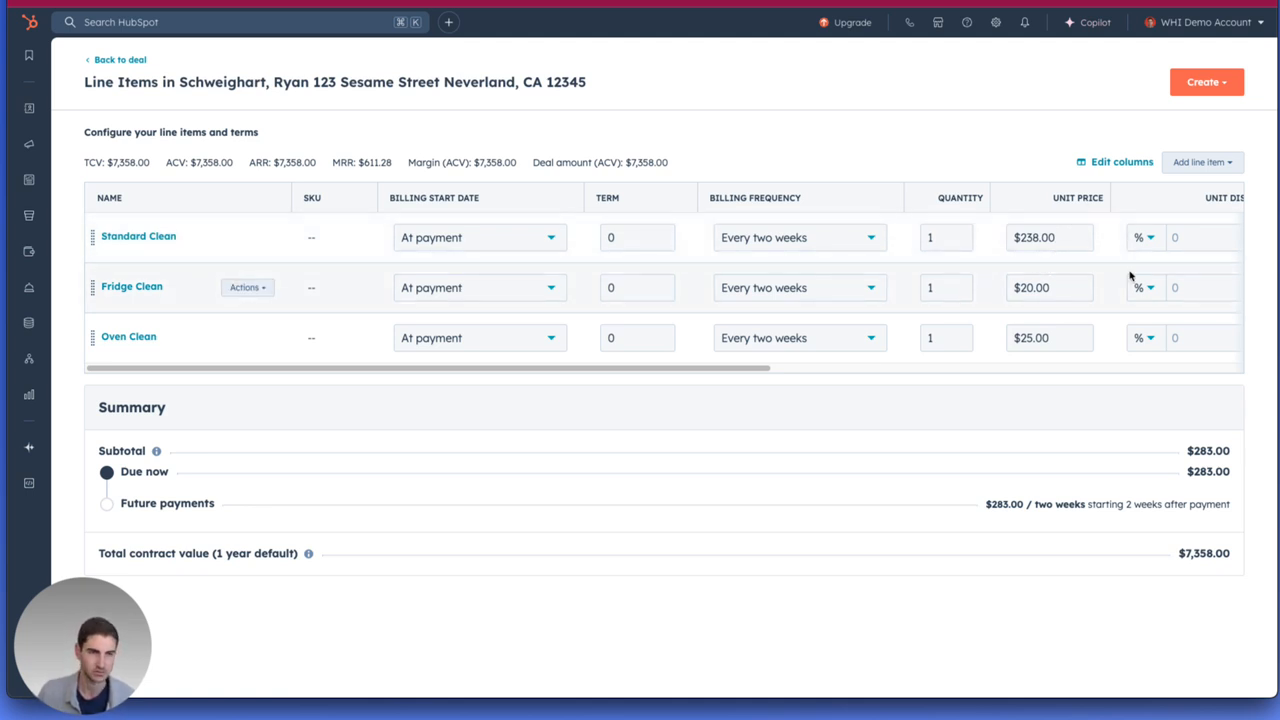
pyautogui.click(1151, 240)
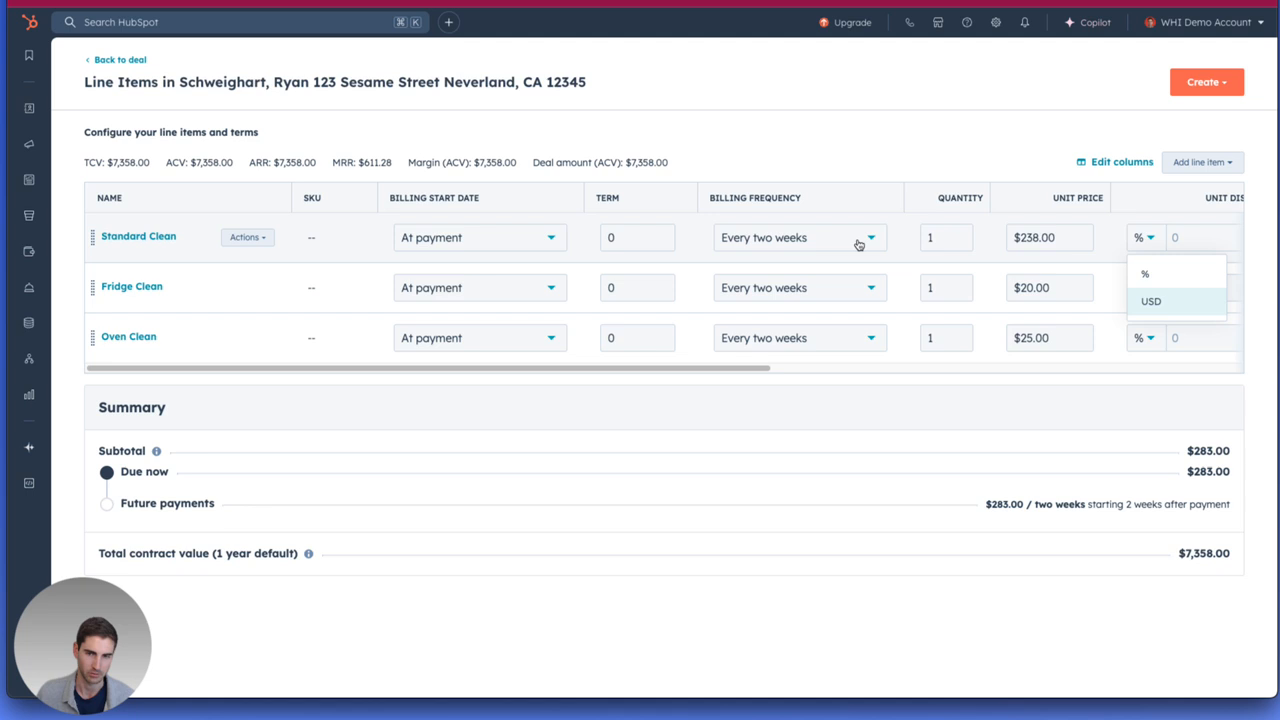
pyautogui.click(1150, 302)
pyautogui.click(1207, 237)
pyautogui.write('15')
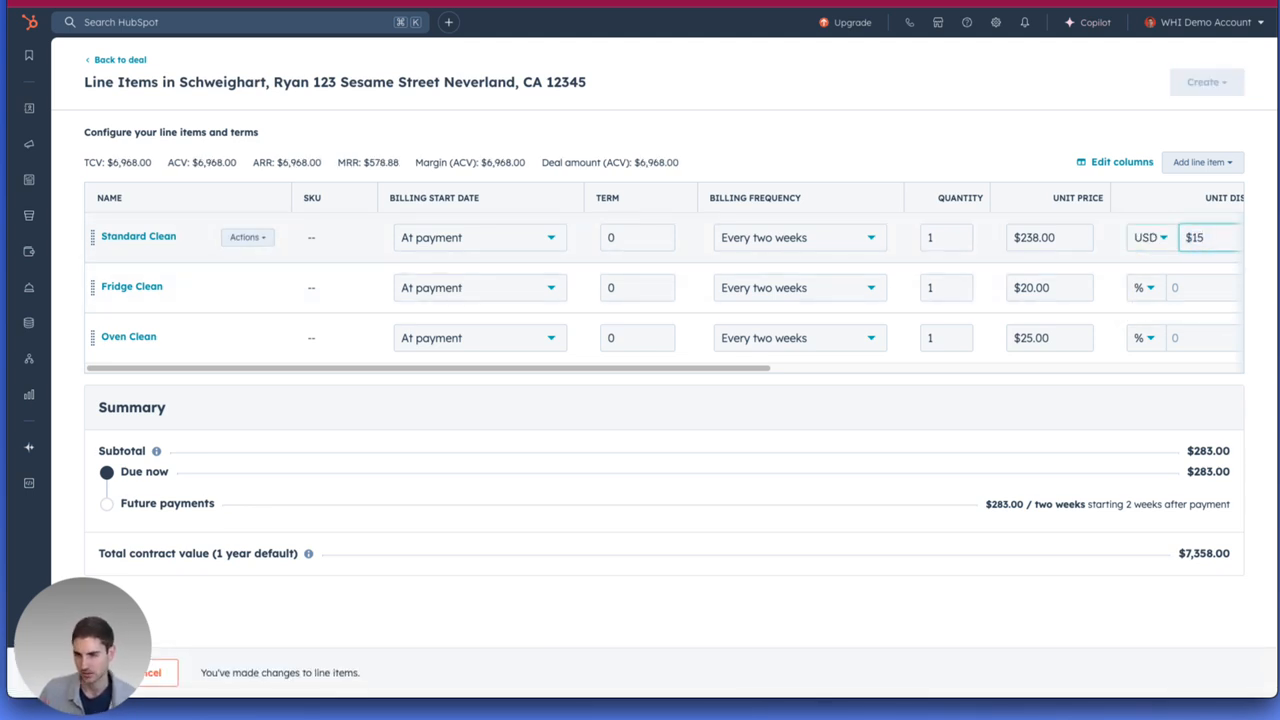
pyautogui.click(1008, 395)
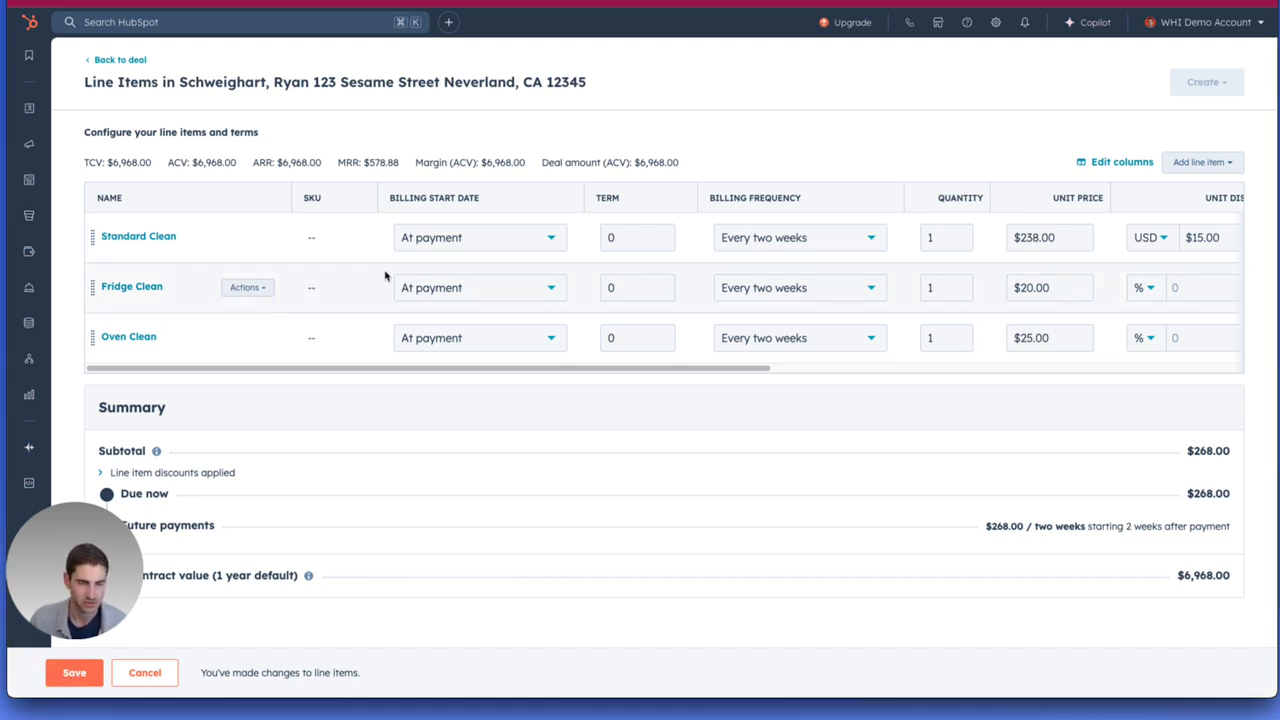
pyautogui.click(72, 676)
pyautogui.click(551, 228)
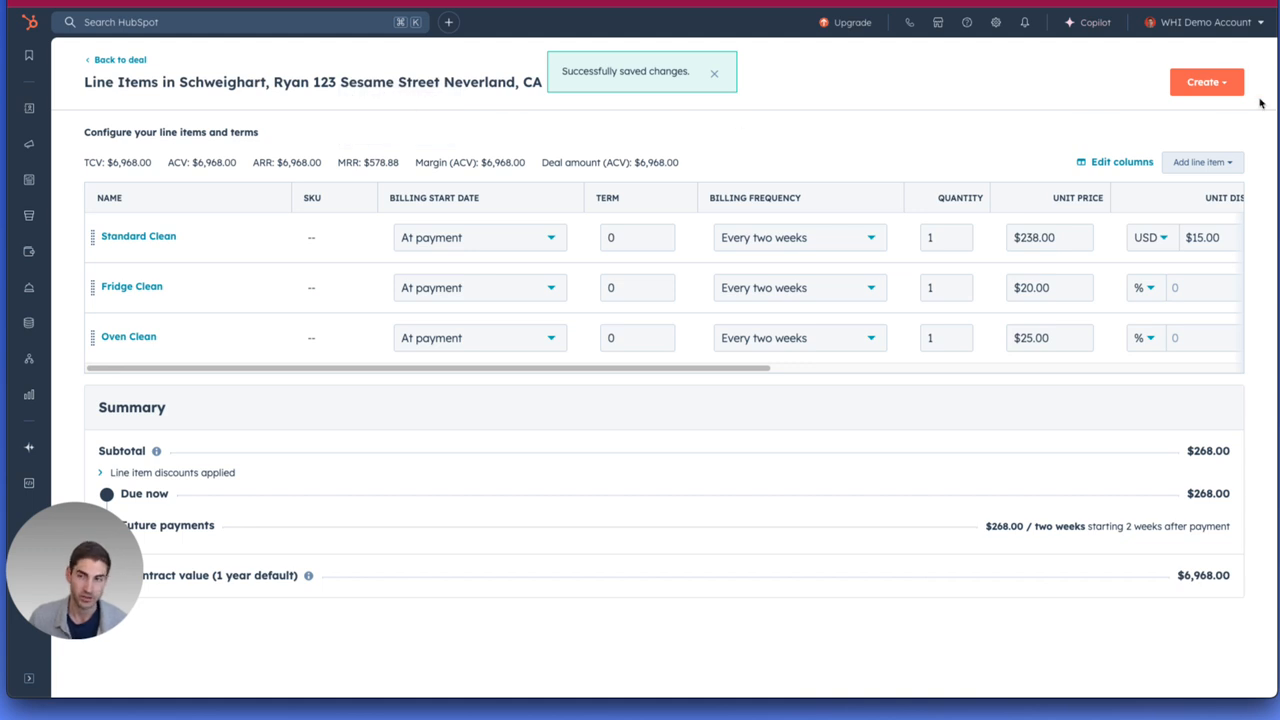
# Create a quote from the line items and accept its buyer information, sender information and line items.
pyautogui.click(1210, 86)
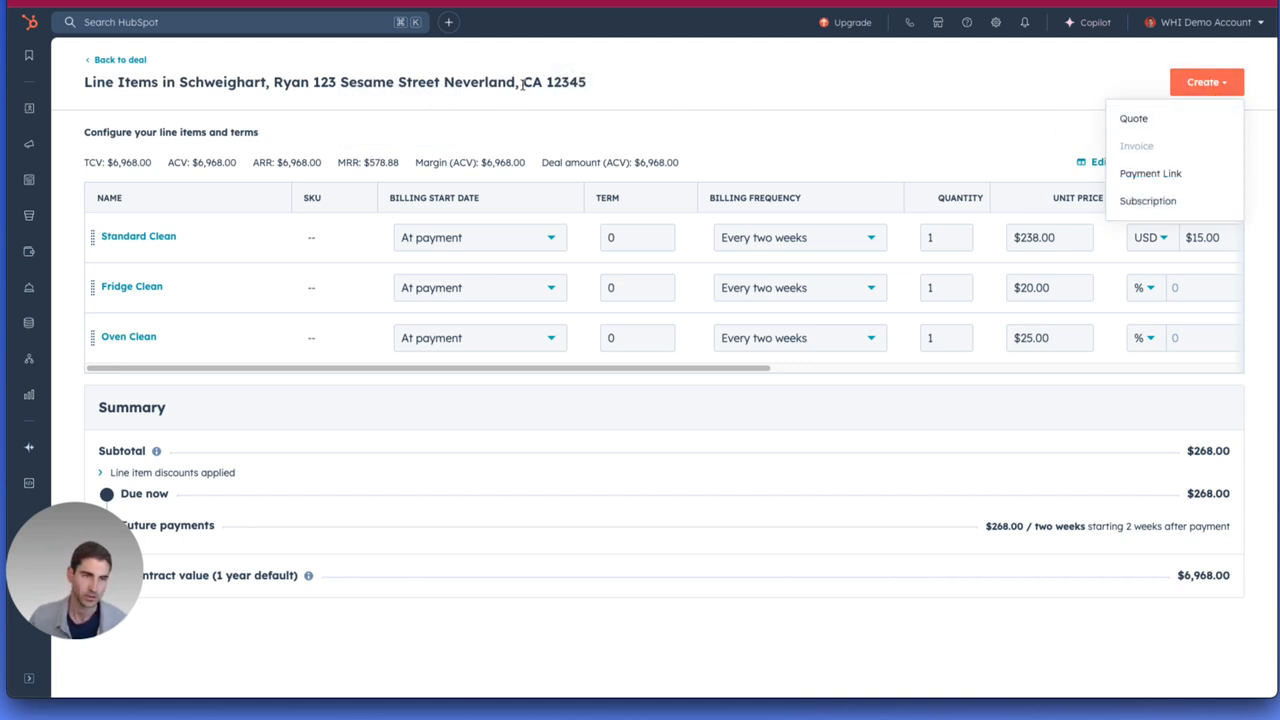
pyautogui.click(1184, 124)
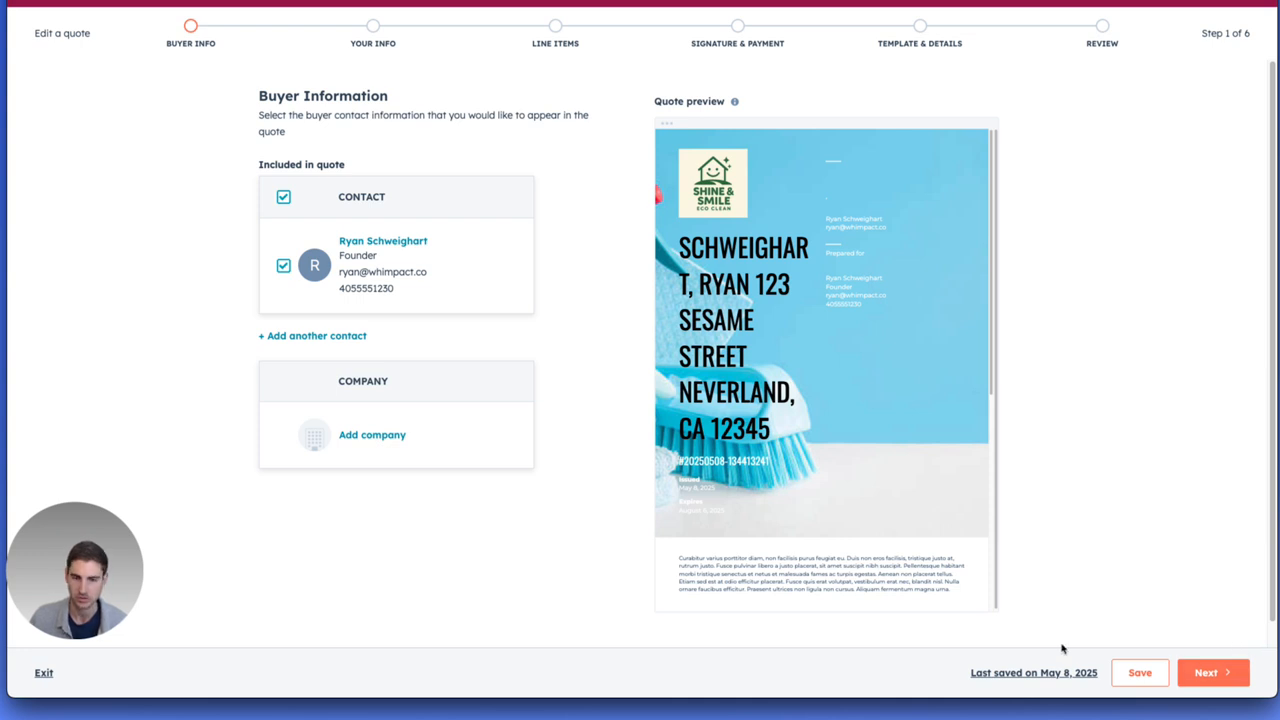
pyautogui.click(1200, 672)
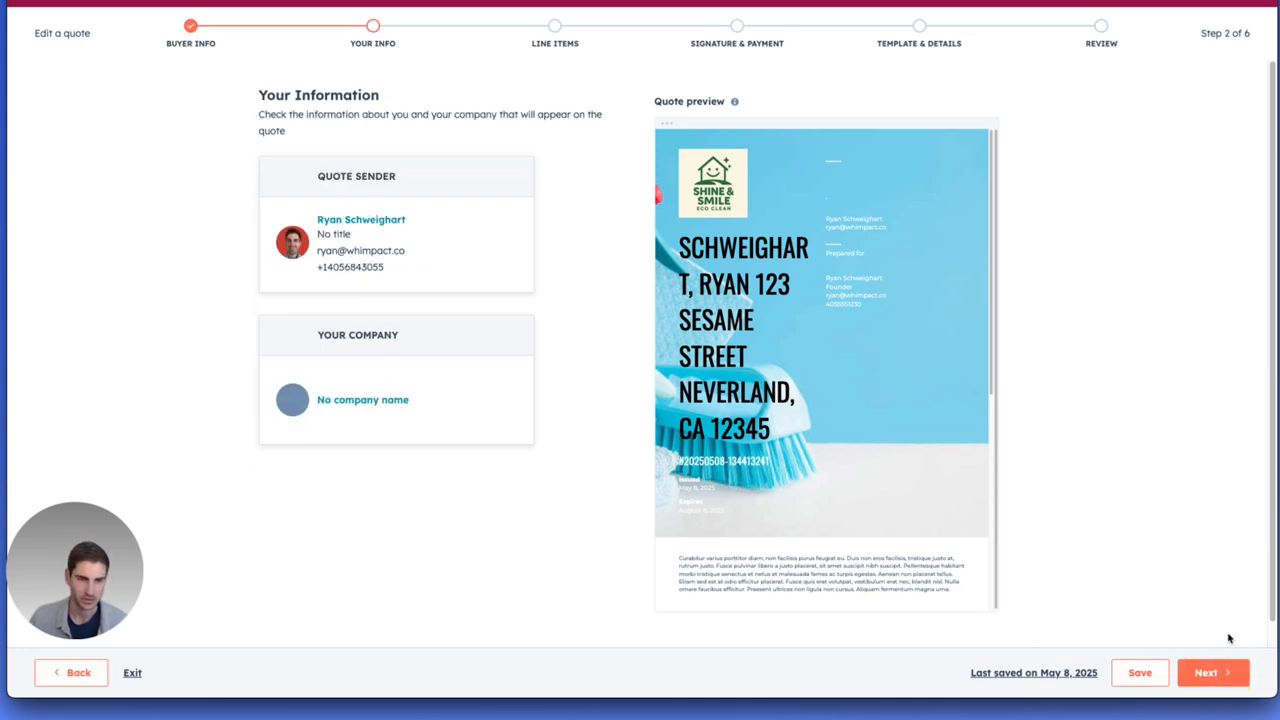
pyautogui.click(1211, 679)
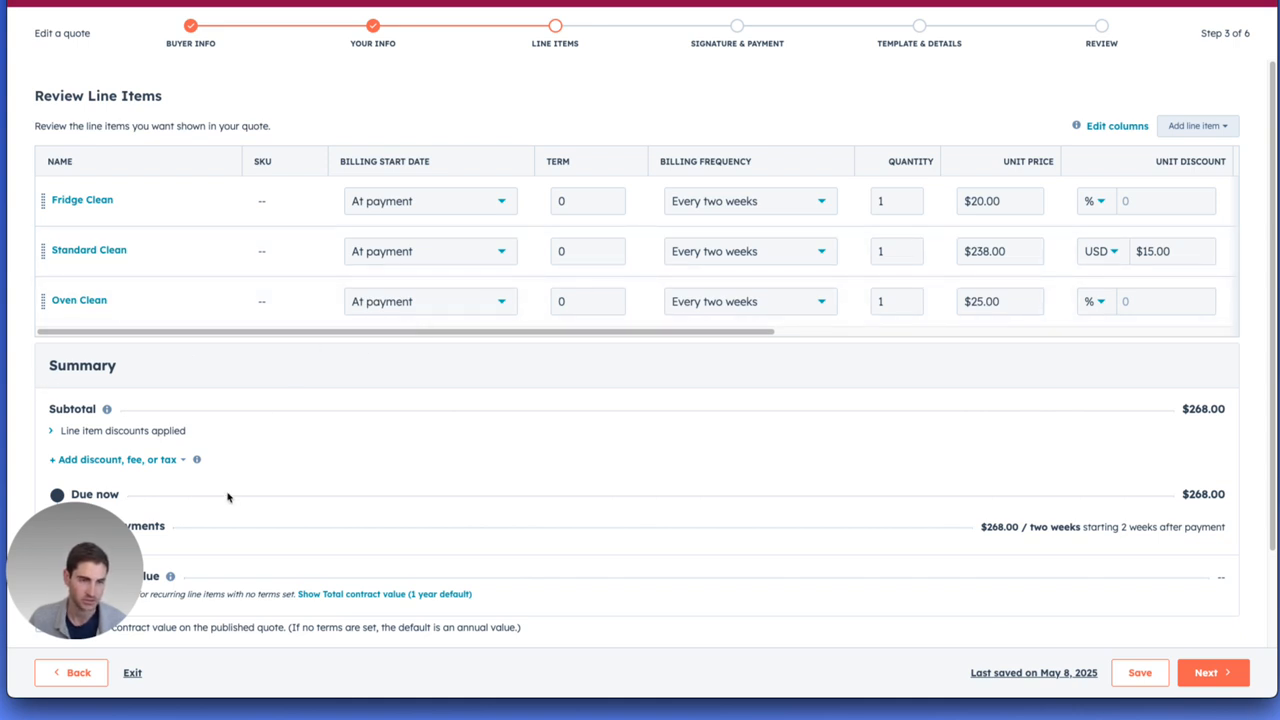
pyautogui.scroll(-2, 640, 520)
pyautogui.scroll(2, 669, 514)
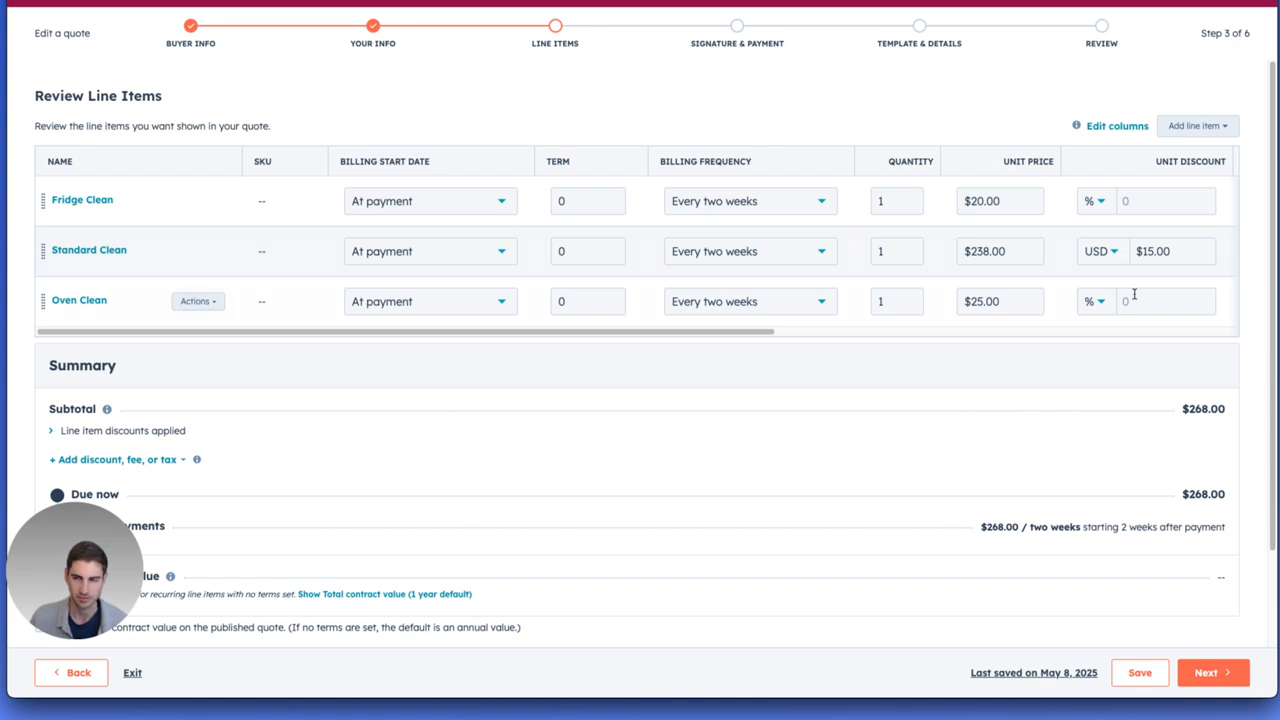
pyautogui.click(1190, 675)
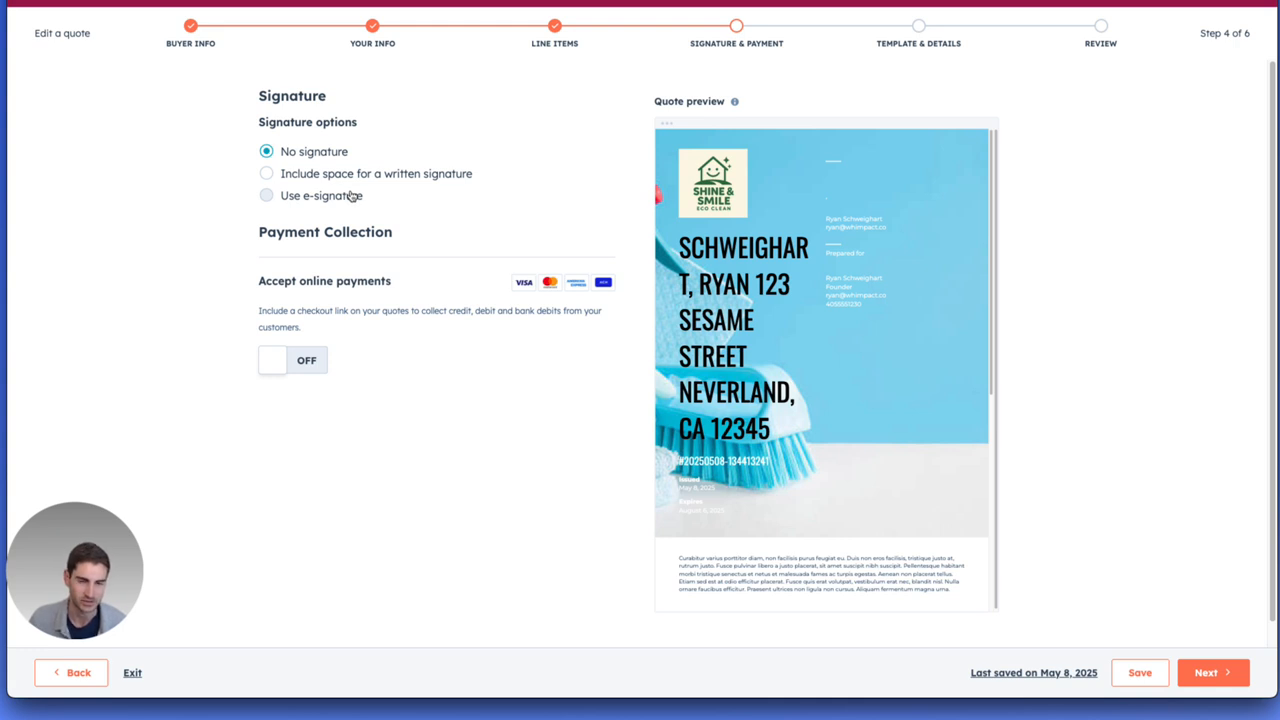
# Set the quote to use e-signature, require the buyer contact's signature, and continue to the template details.
pyautogui.click(352, 198)
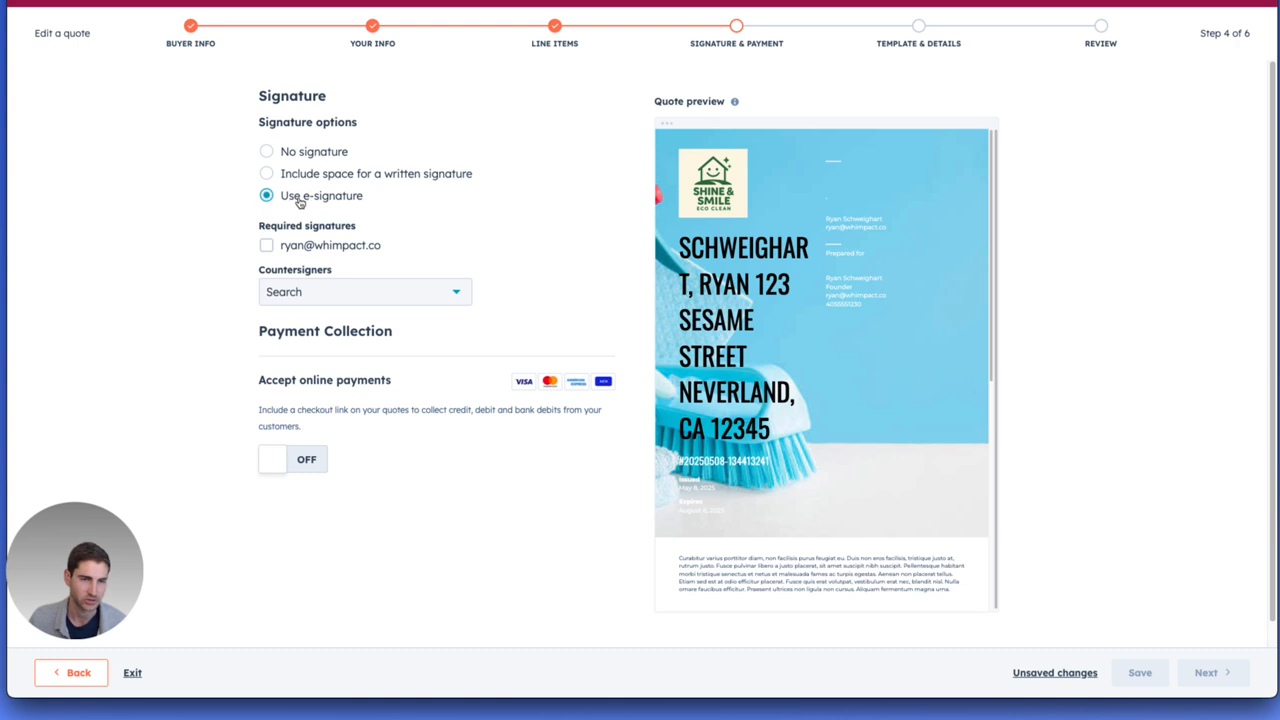
pyautogui.click(304, 250)
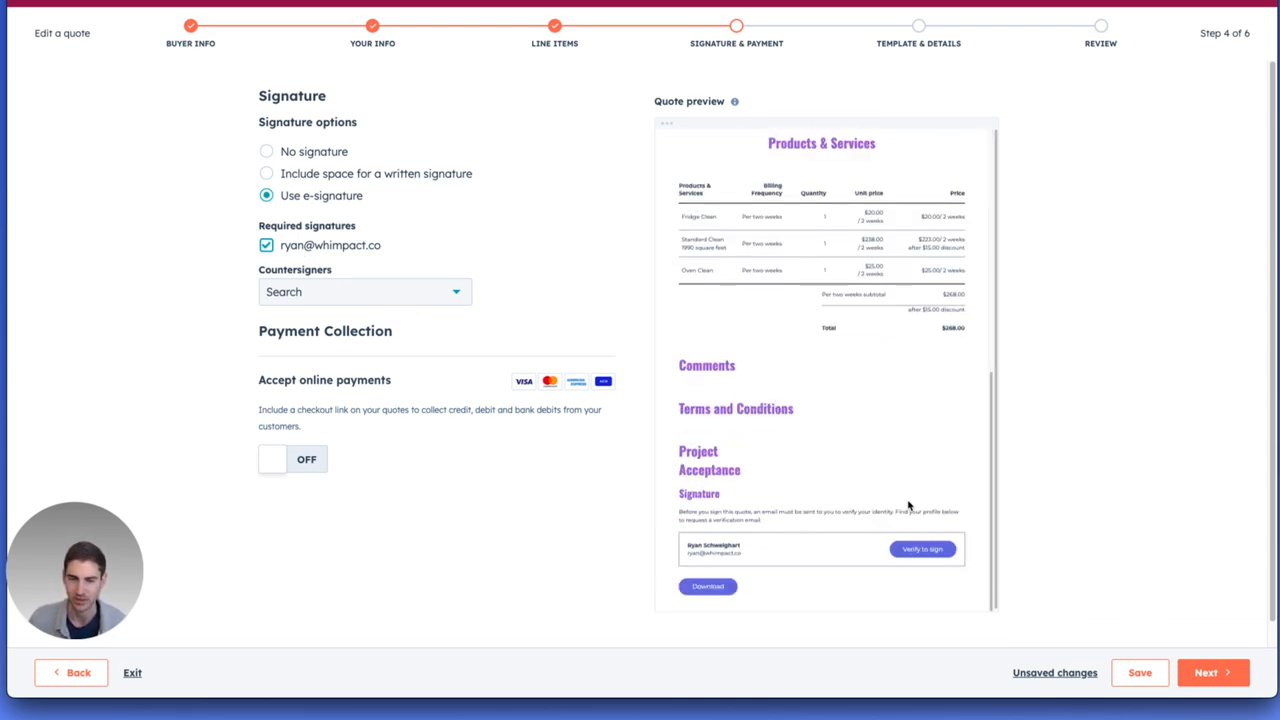
pyautogui.click(1184, 678)
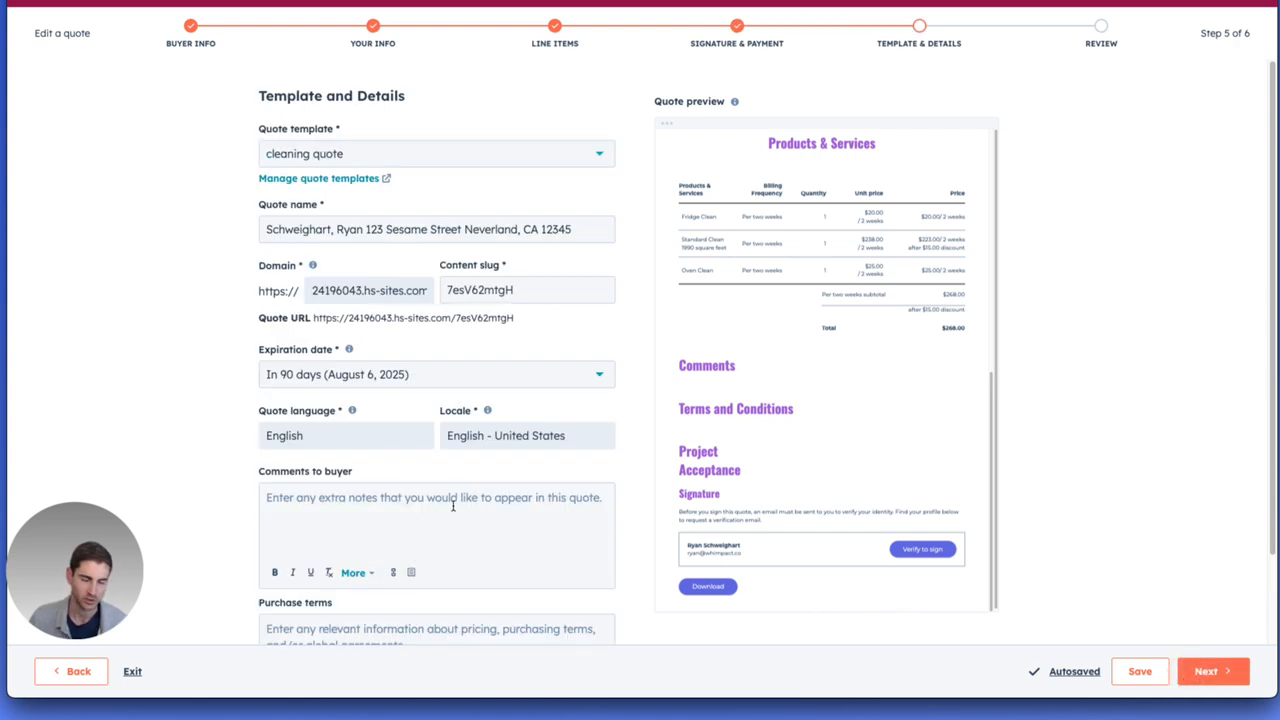
# Review the template details and the final quote preview, and create the quote with the "cleaning quote" template.
pyautogui.scroll(-1, 420, 490)
pyautogui.scroll(1, 450, 440)
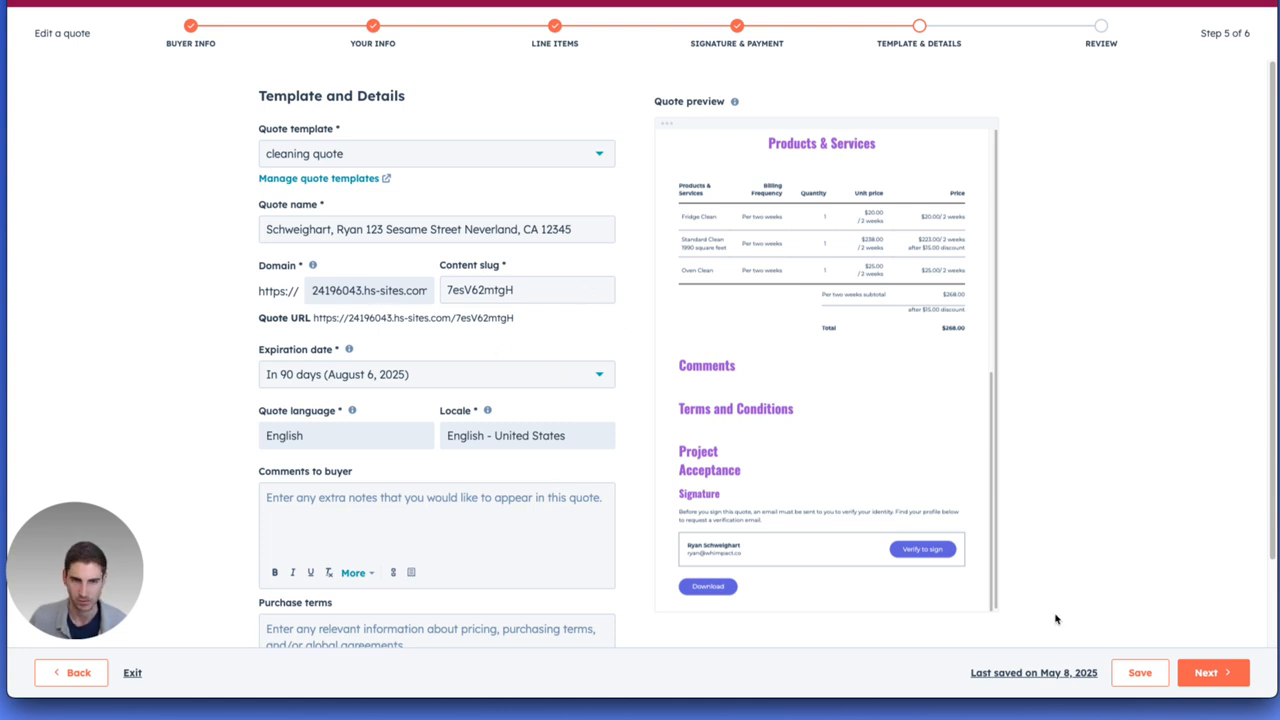
pyautogui.click(1205, 673)
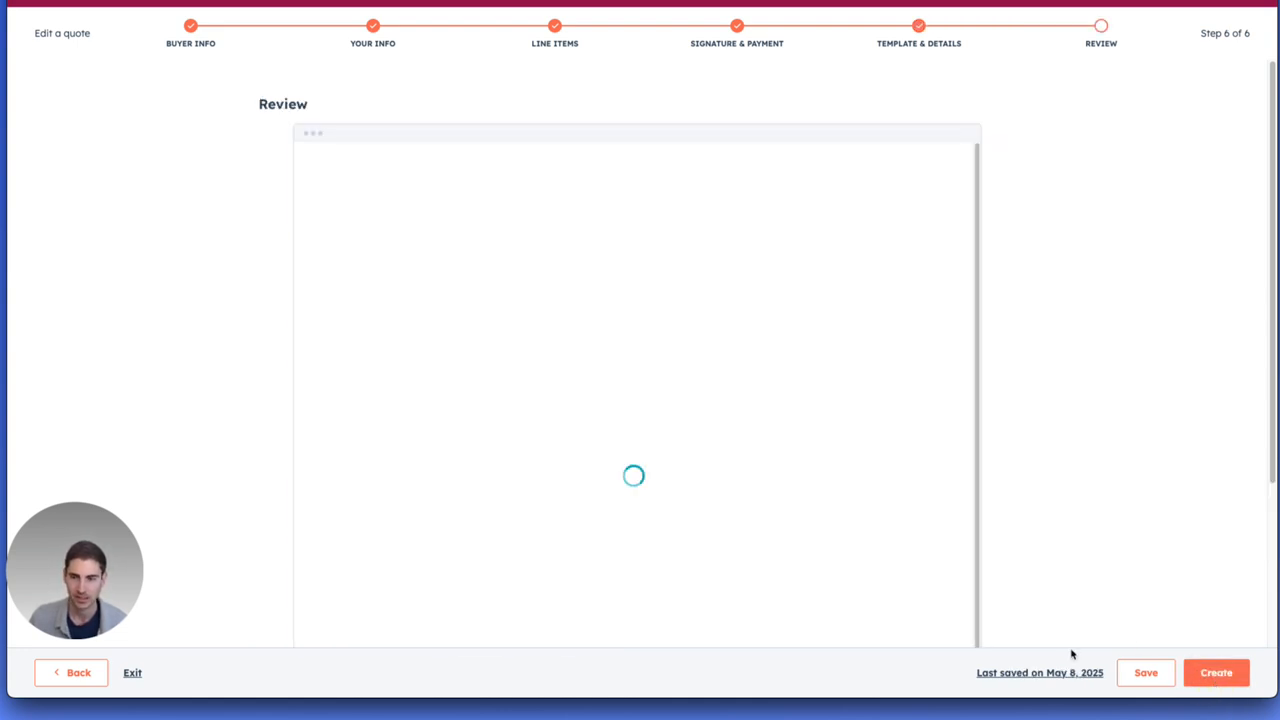
pyautogui.scroll(-10, 691, 495)
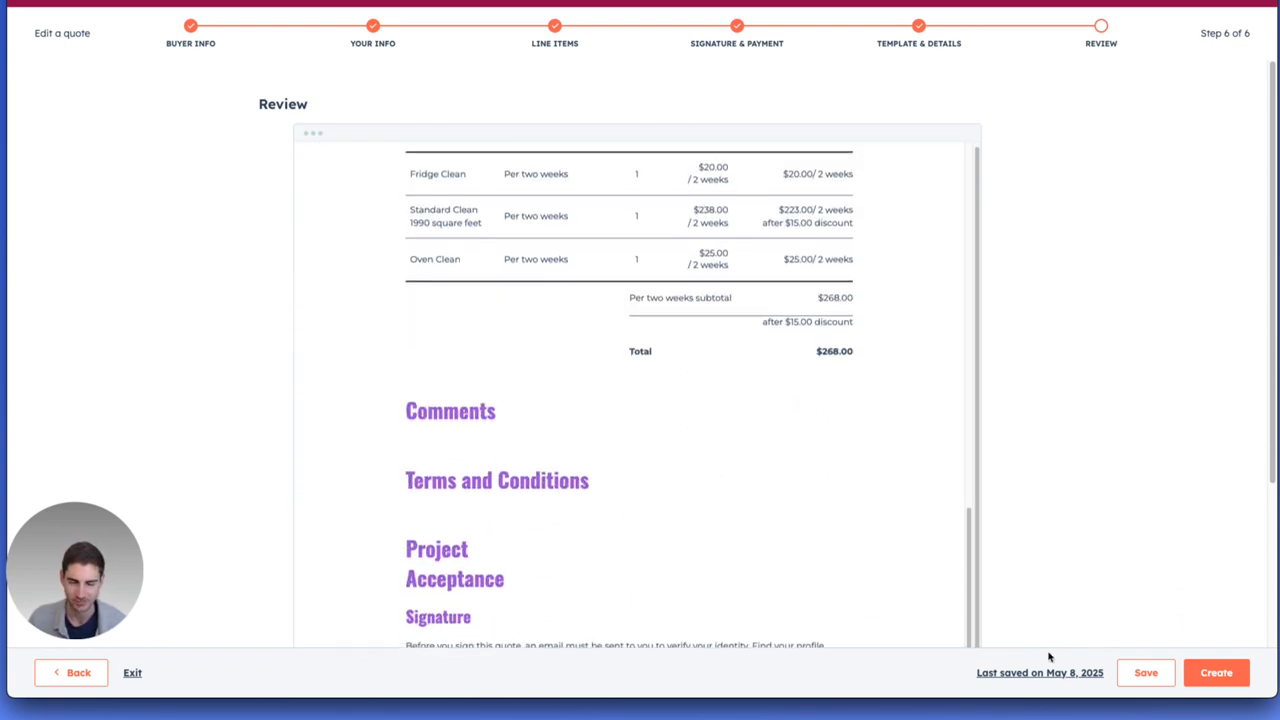
pyautogui.click(1210, 677)
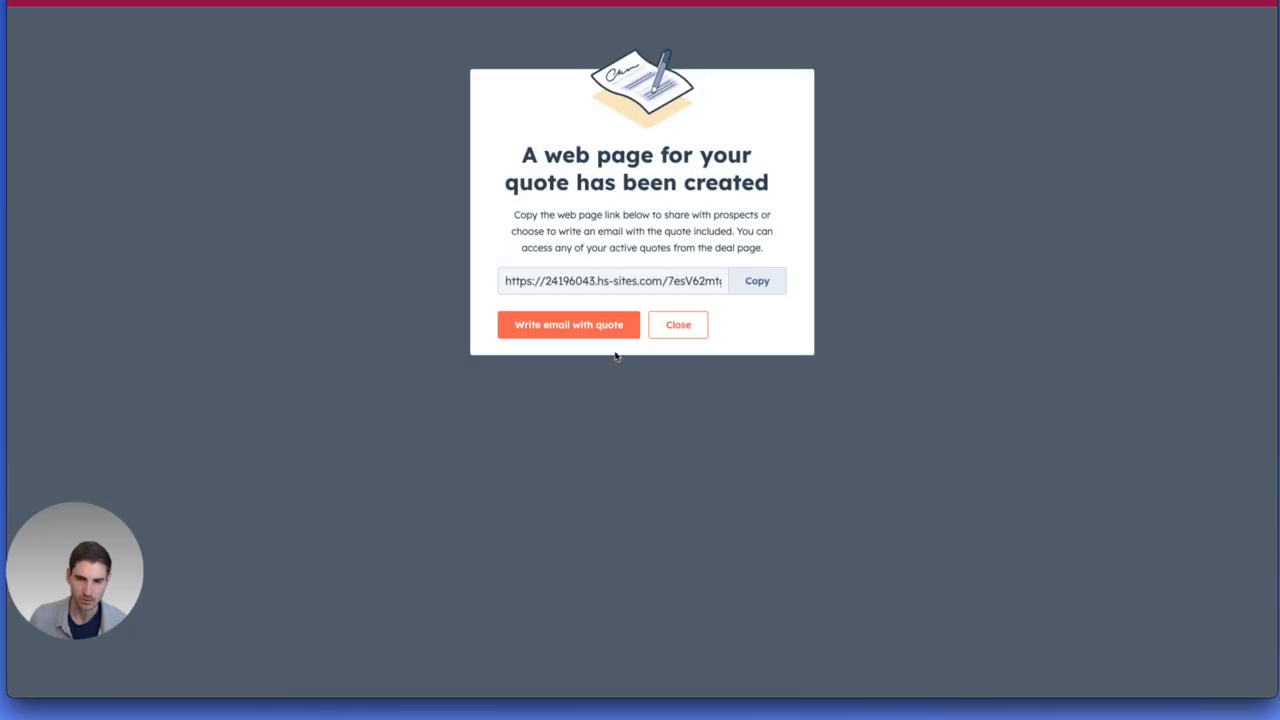
# Copy the new quote's web page link and return to the deal record.
pyautogui.click(757, 283)
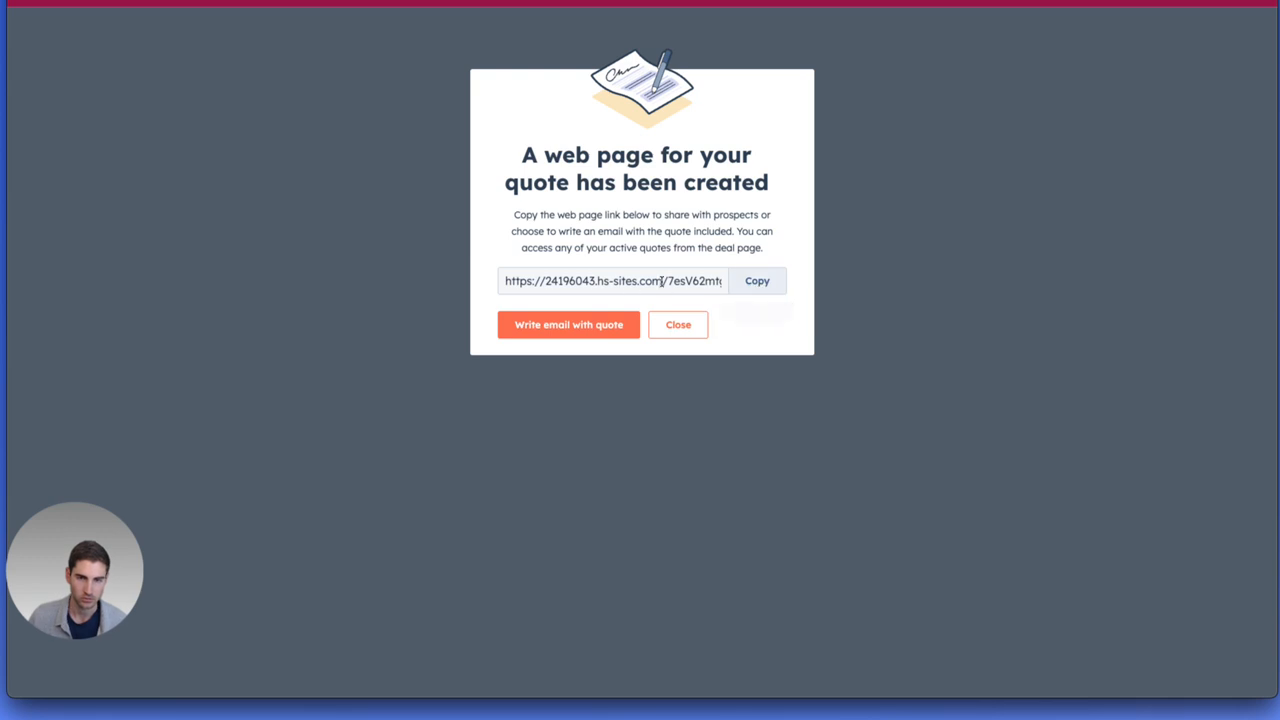
pyautogui.click(679, 326)
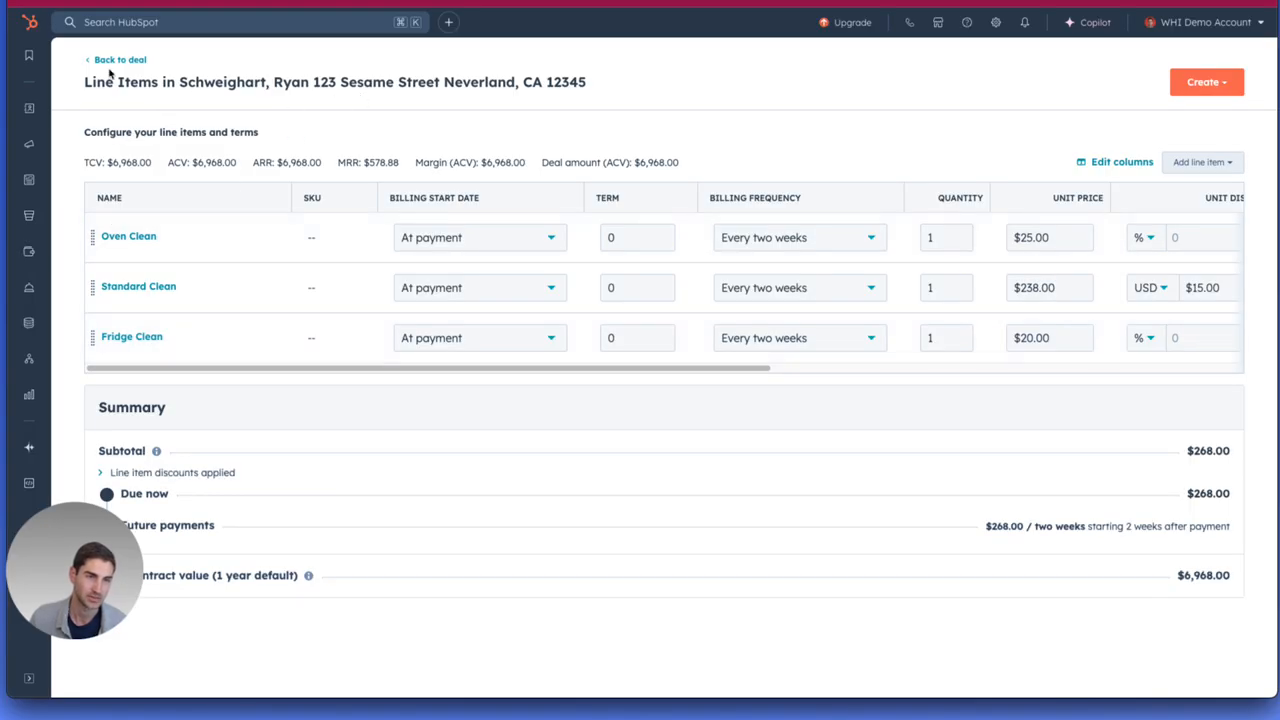
pyautogui.click(108, 59)
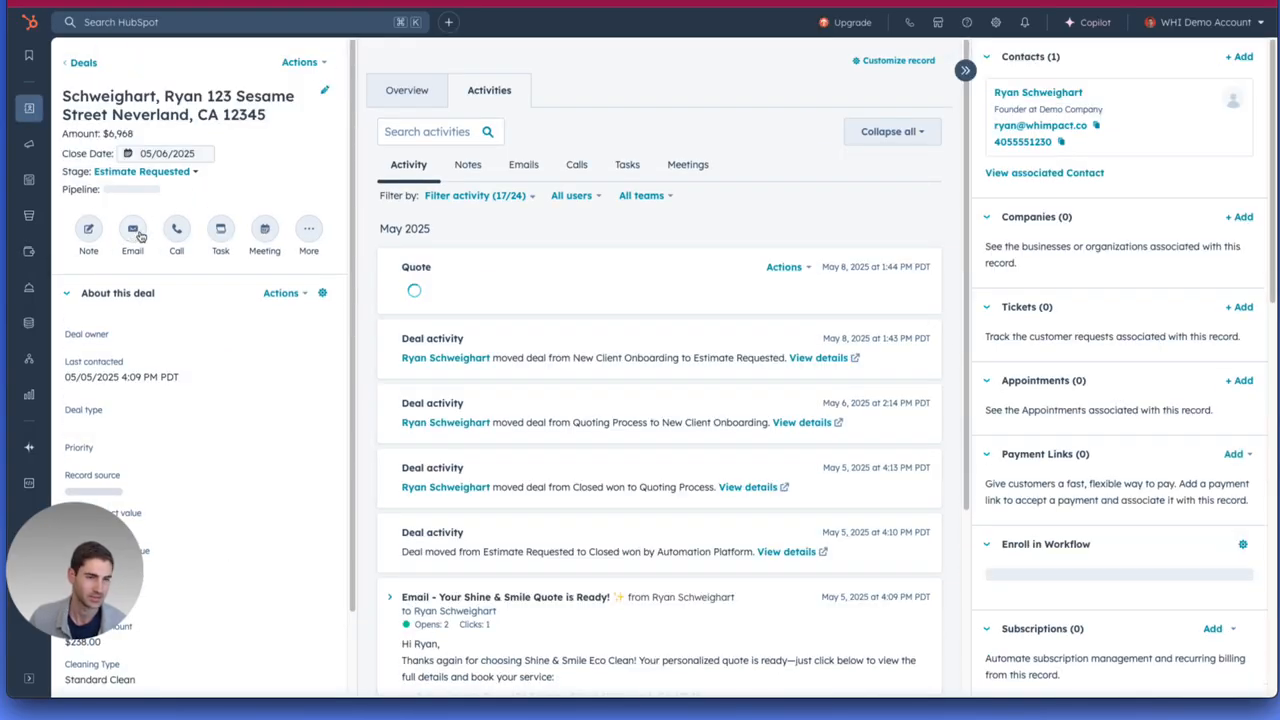
# Start an email to the deal's contact using the "quote send" template from the "shine & smile" folder.
pyautogui.click(132, 230)
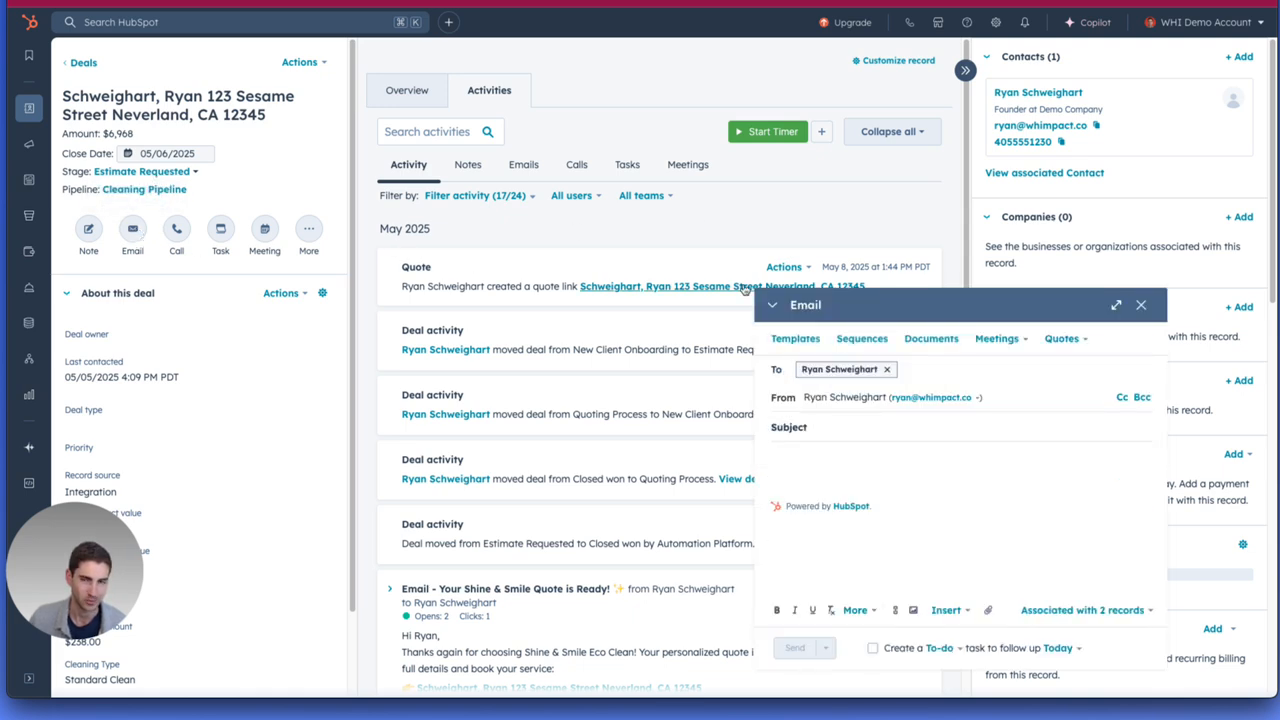
pyautogui.click(800, 340)
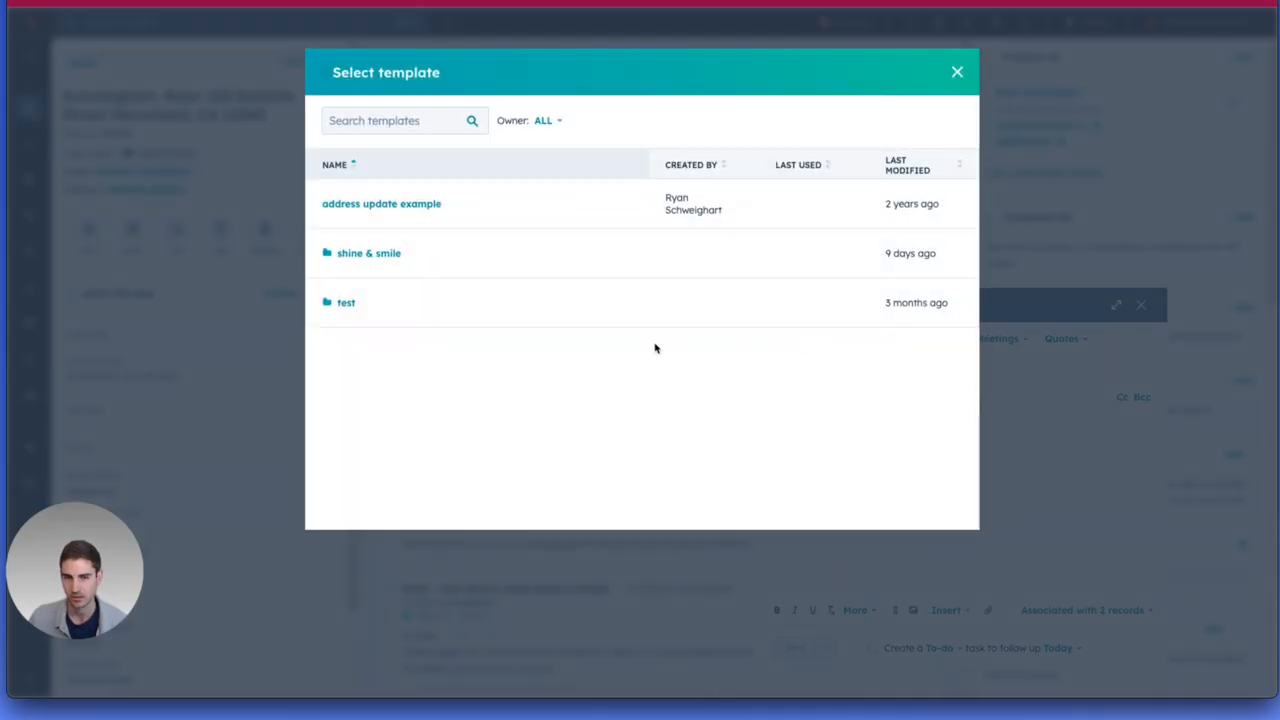
pyautogui.click(370, 254)
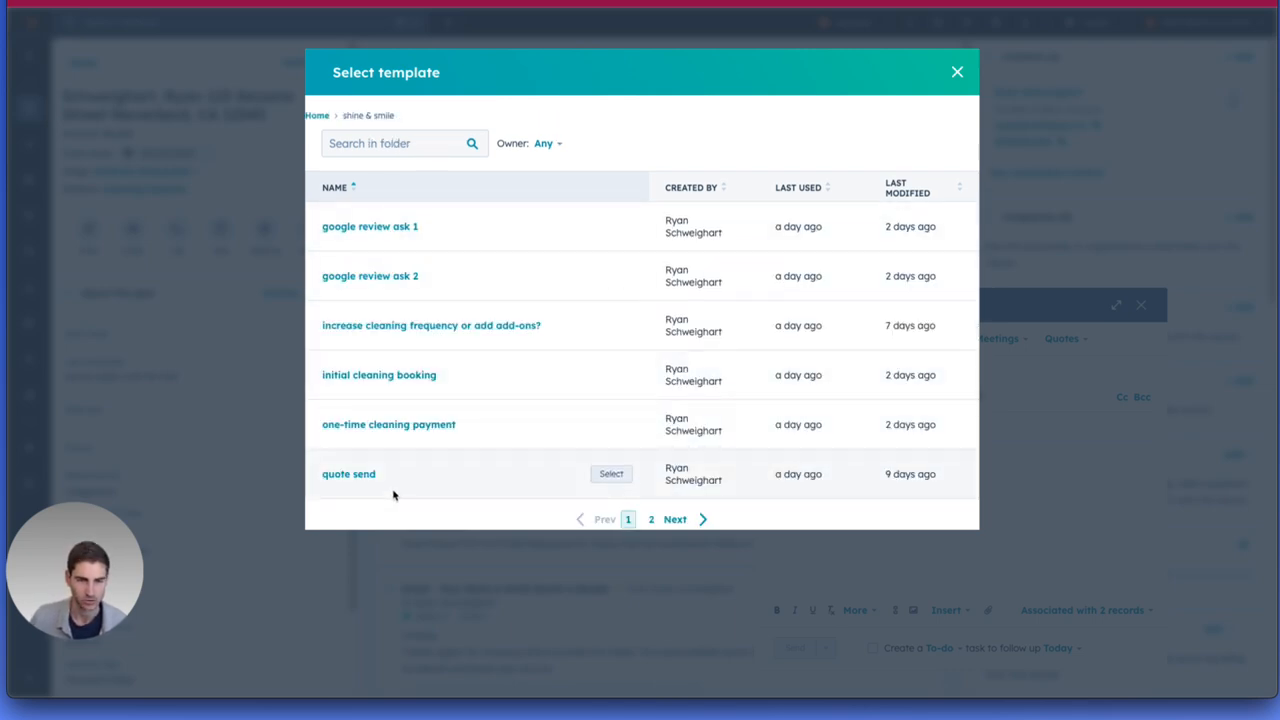
pyautogui.click(607, 476)
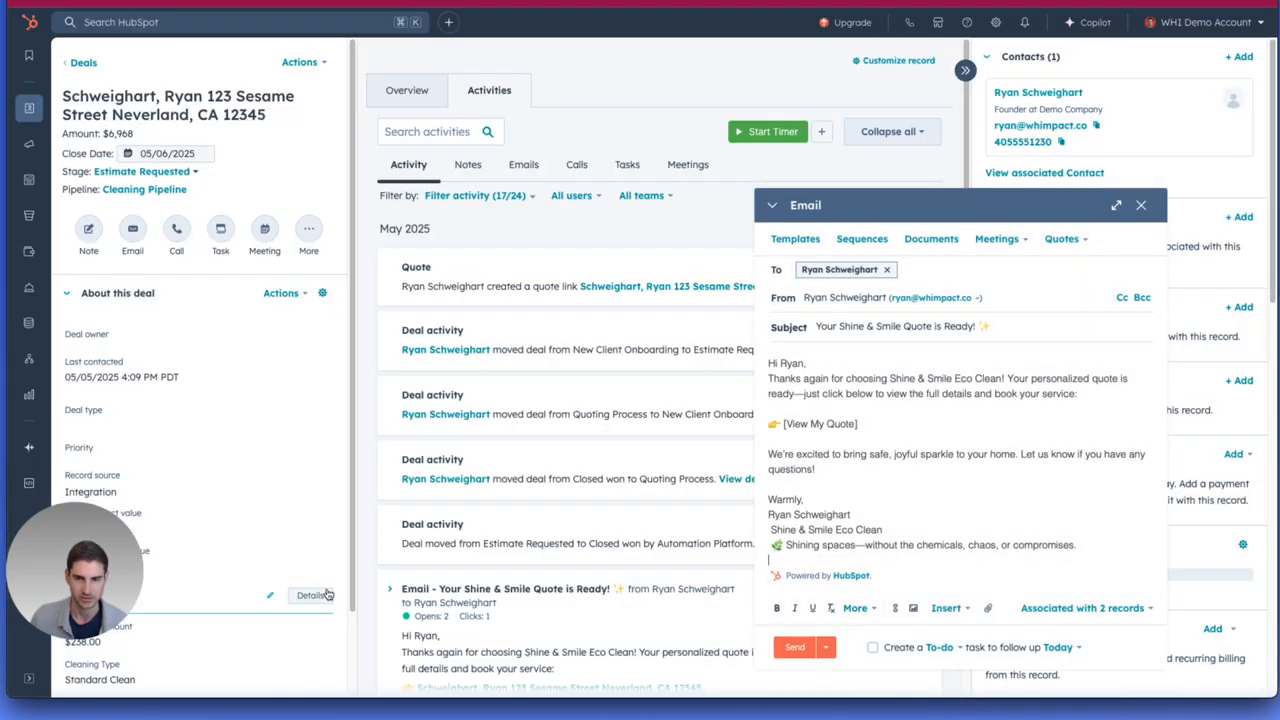
# Insert a blank line between the greeting and the first paragraph of the quote email.
pyautogui.click(810, 362)
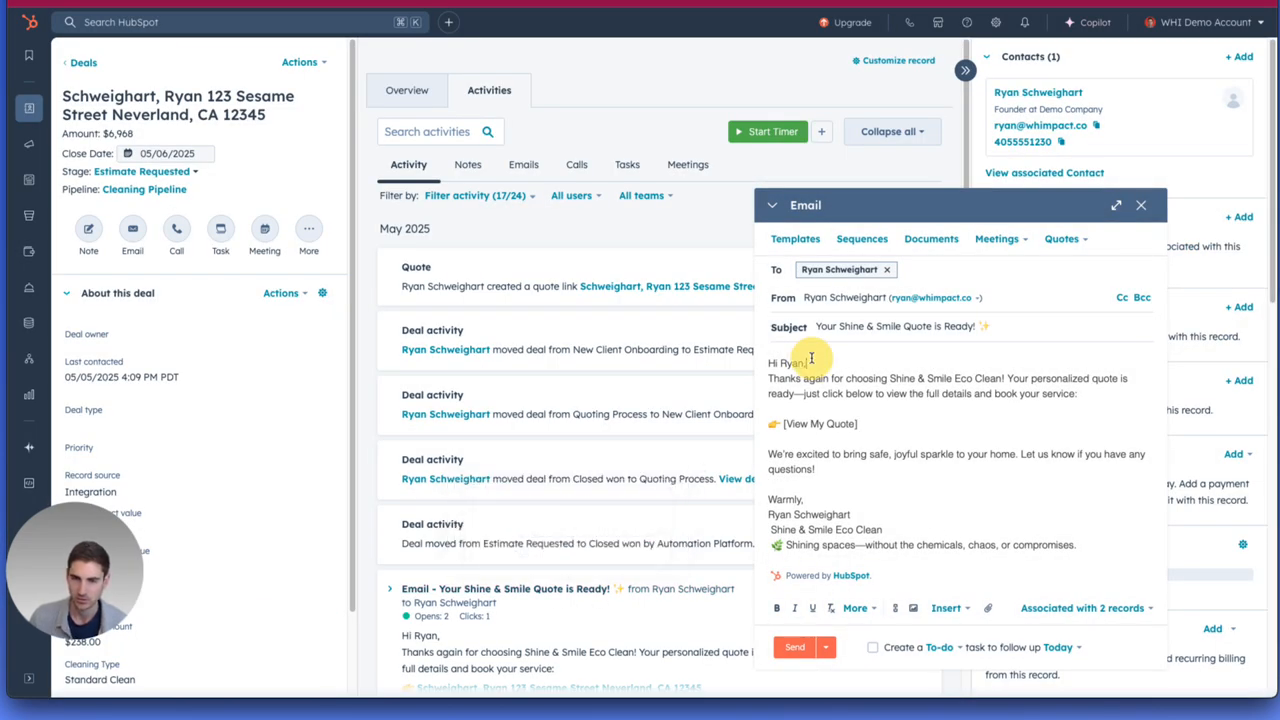
pyautogui.press('Return')
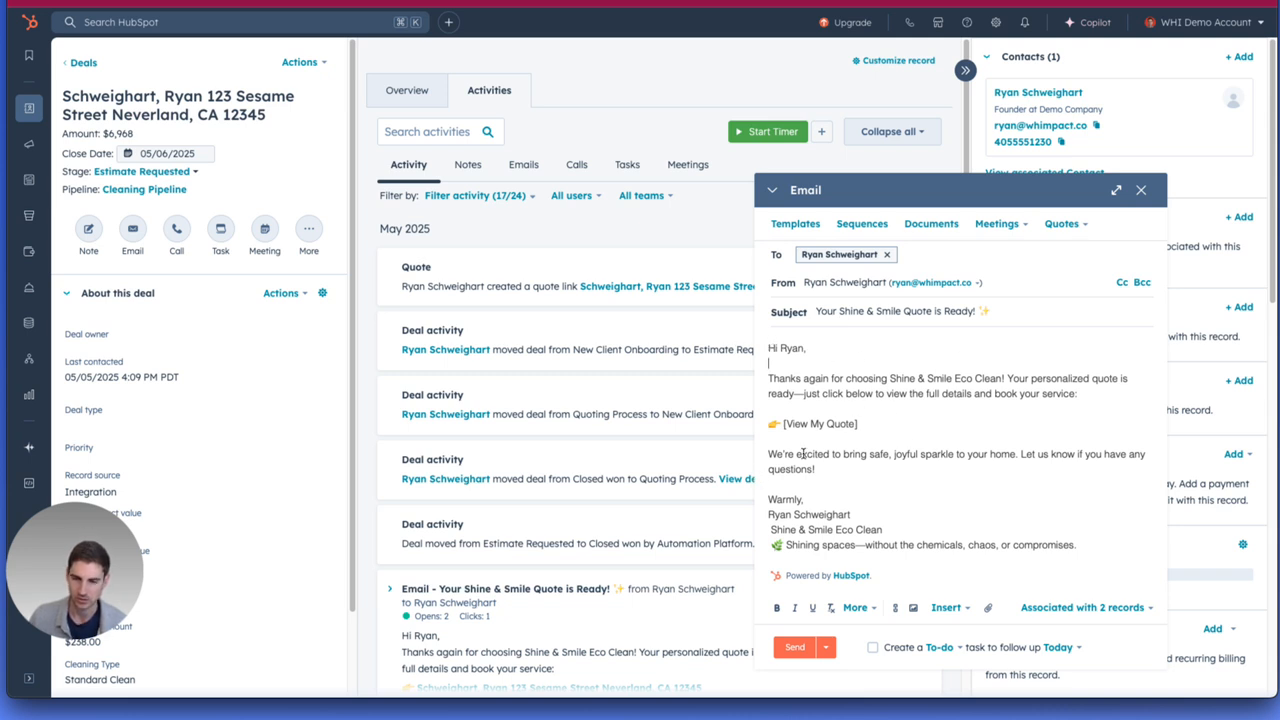
pyautogui.moveTo(768, 514); pyautogui.dragTo(848, 514)
pyautogui.click(850, 514)
# Replace the "[View My Quote]" placeholder in the email body with "Sign Your Quote", without the brackets.
pyautogui.moveTo(860, 427); pyautogui.dragTo(788, 425)
pyautogui.click(867, 423)
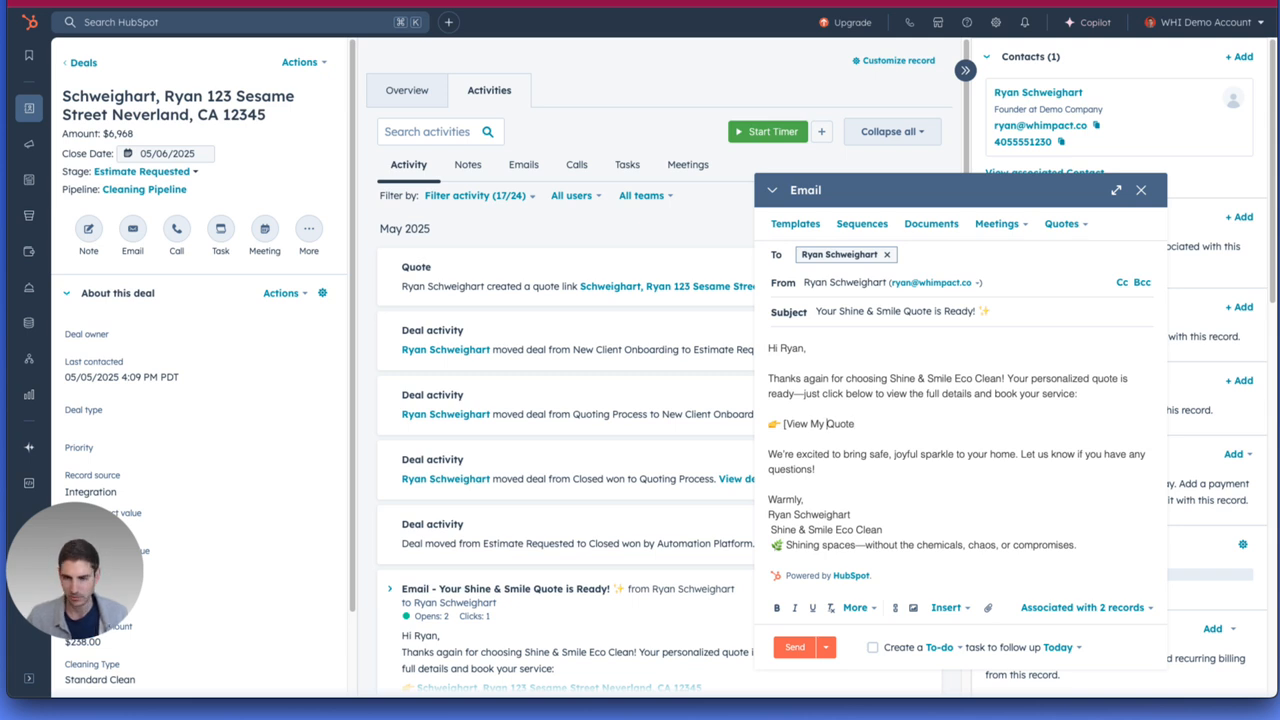
pyautogui.press('BackSpace')
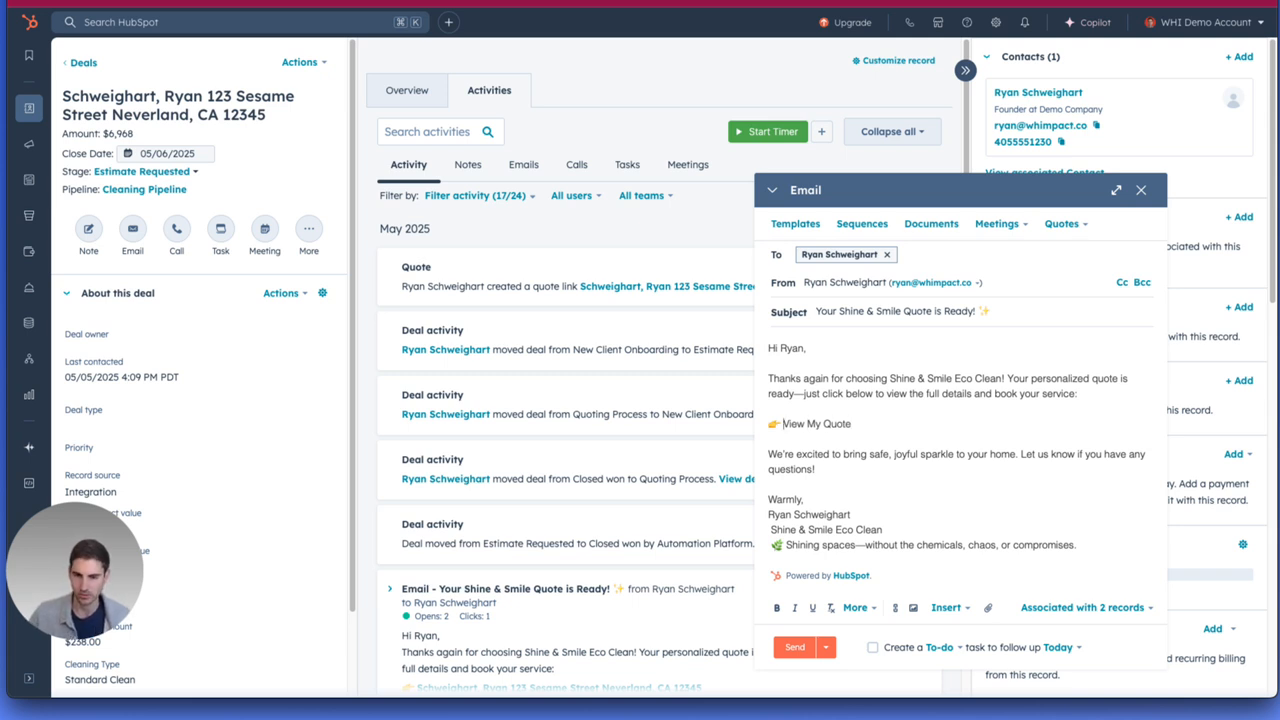
pyautogui.hotkey('shift', 'alt', 'Right')
pyautogui.write('Sign')
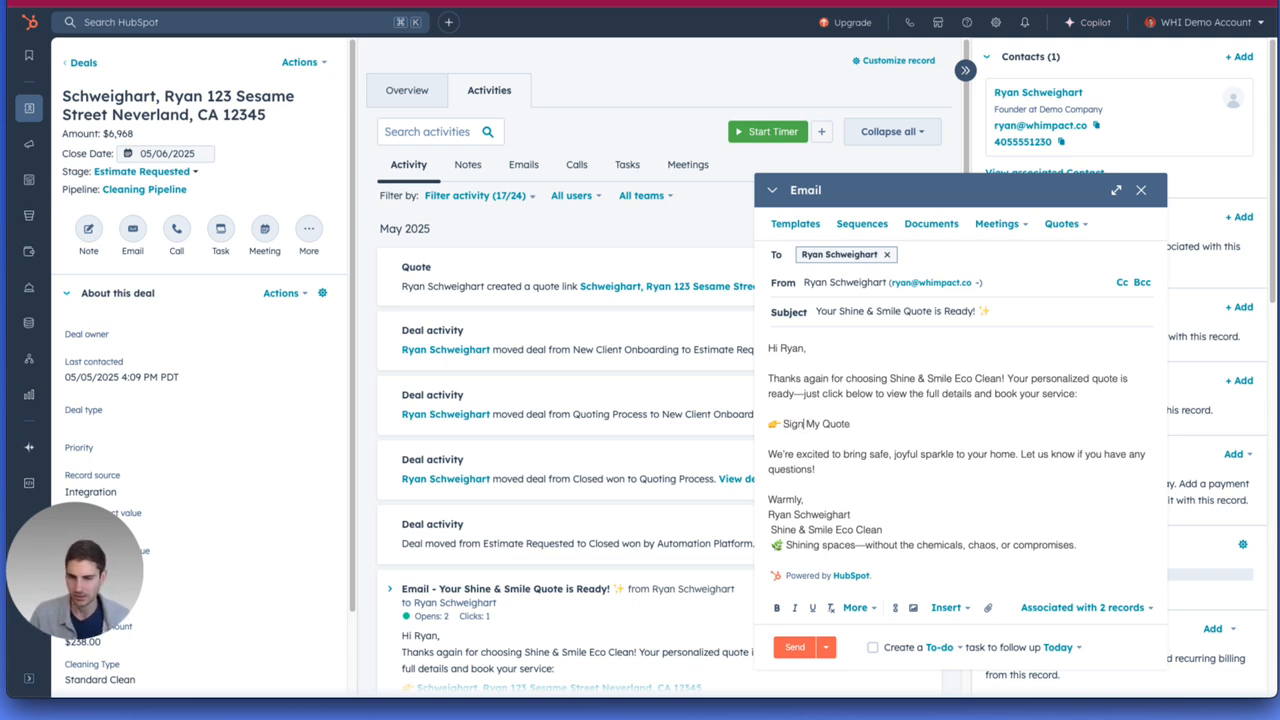
pyautogui.hotkey('shift', 'alt', 'Right')
pyautogui.press('BackSpace')
pyautogui.write('Your')
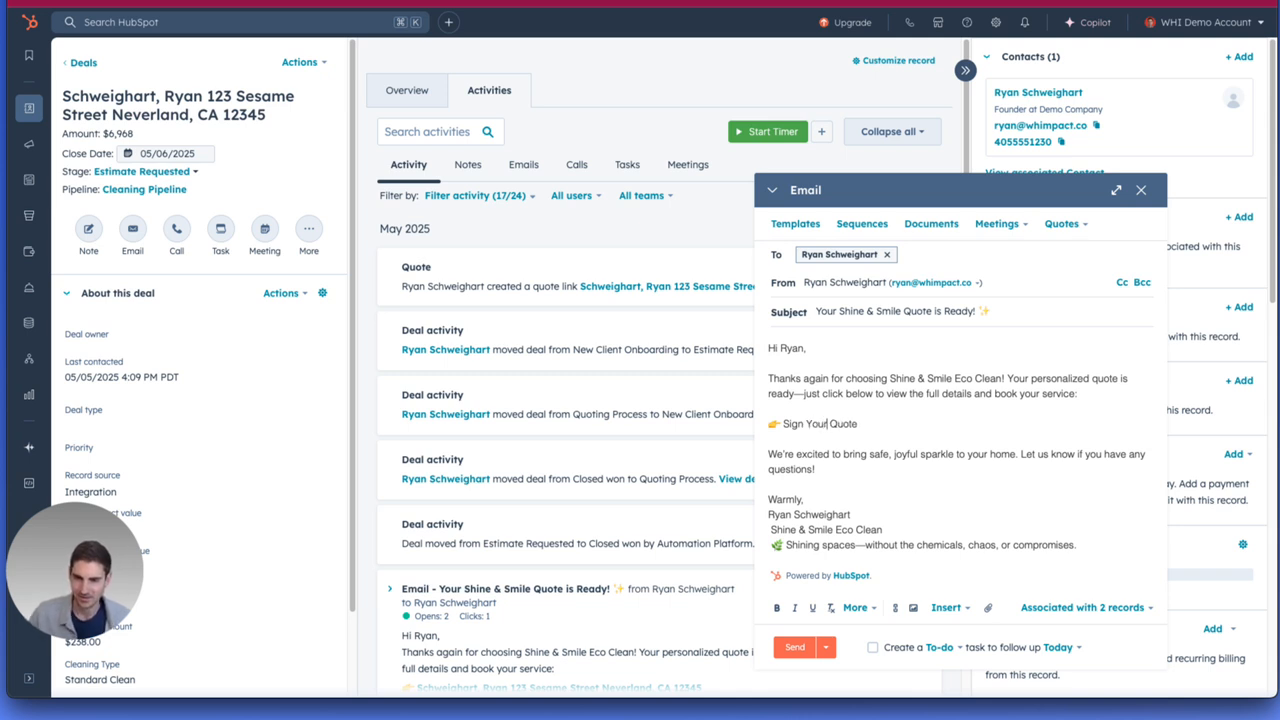
# Link the "Sign Your Quote" text to the deal's quote created on May 8, 2025.
pyautogui.press('shift+super+Right')
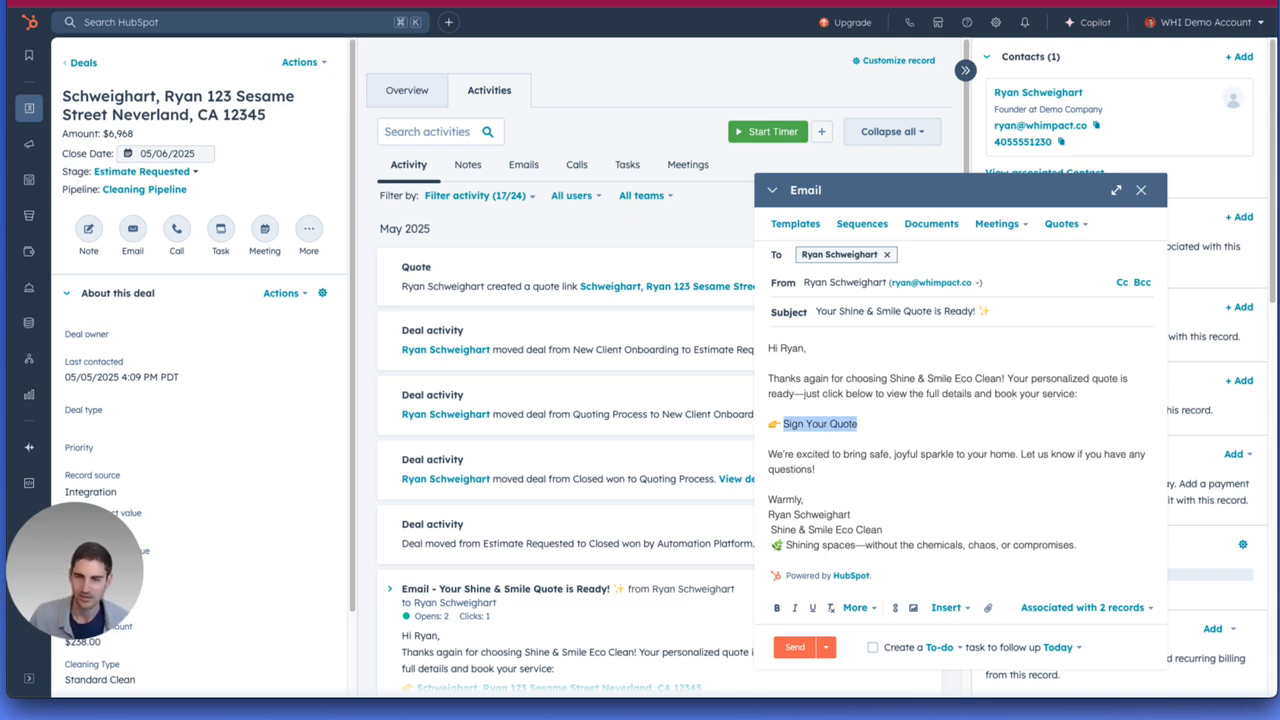
pyautogui.click(1086, 226)
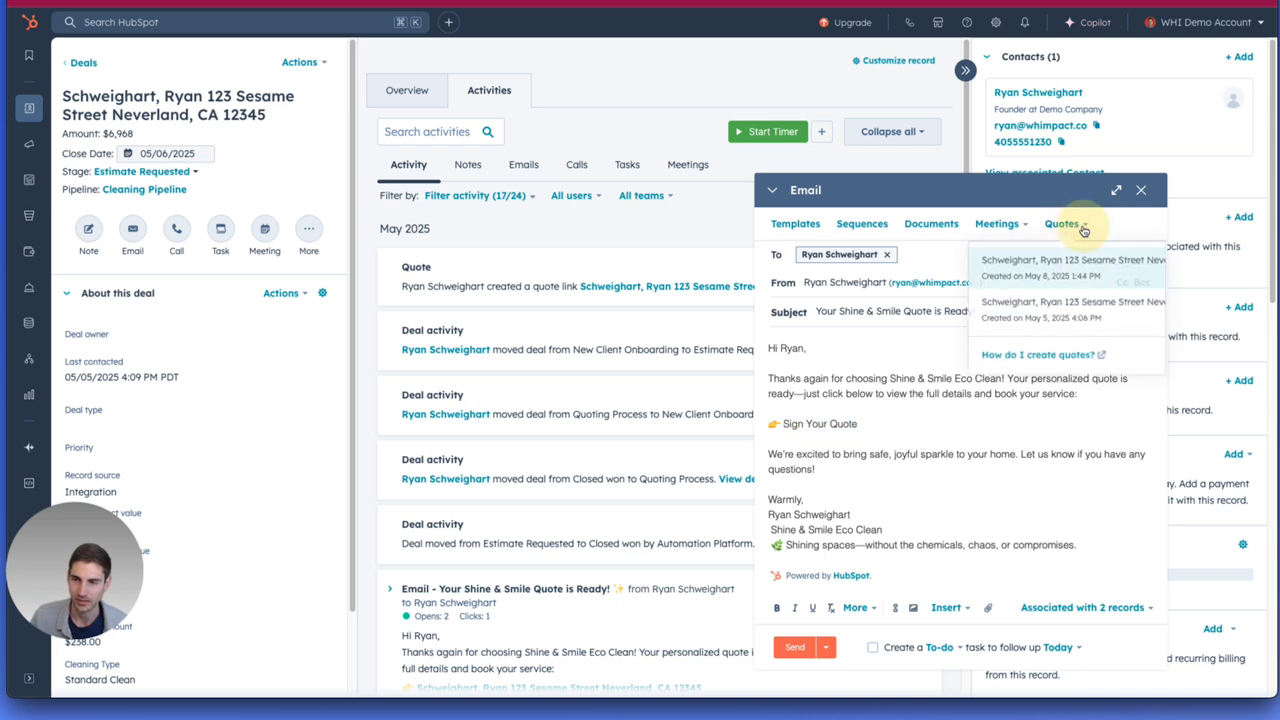
pyautogui.click(1006, 283)
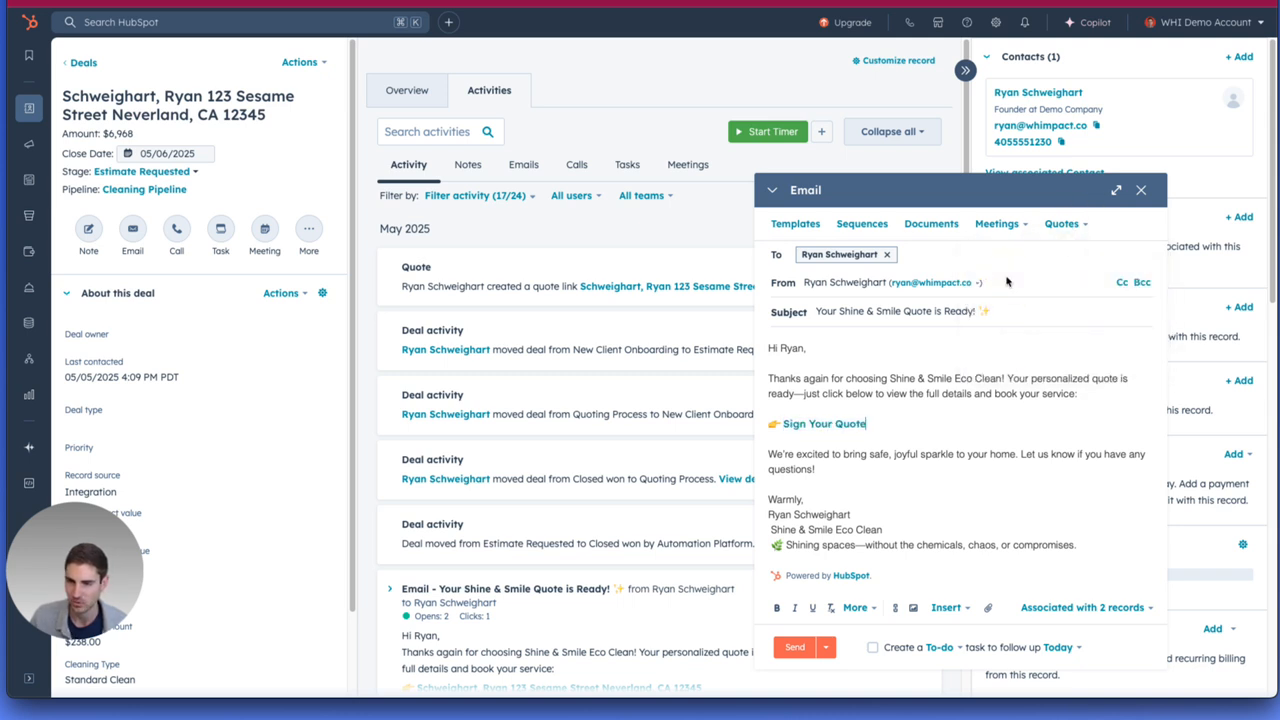
# Visit the "Sign Your Quote" link and review the quote page's products and services, discount and remaining sections.
pyautogui.click(830, 426)
pyautogui.click(883, 217)
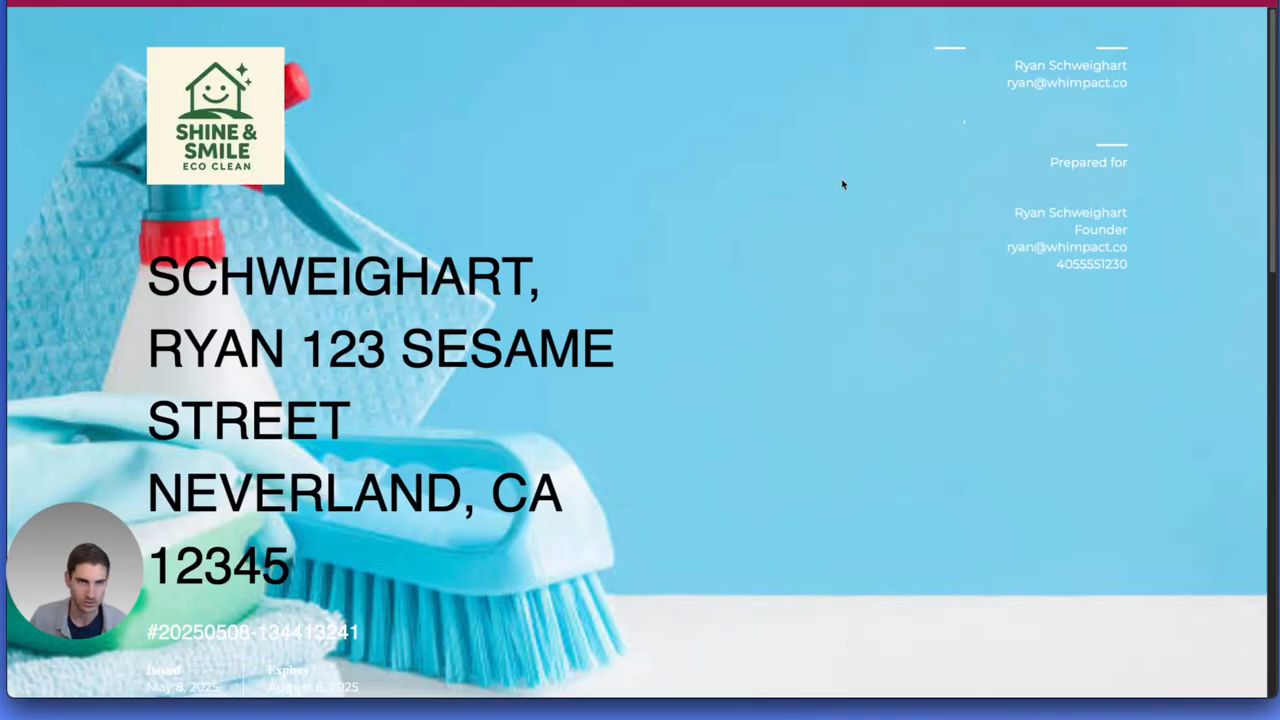
pyautogui.scroll(-5, 655, 285)
pyautogui.scroll(-3, 655, 285)
pyautogui.scroll(2, 700, 295)
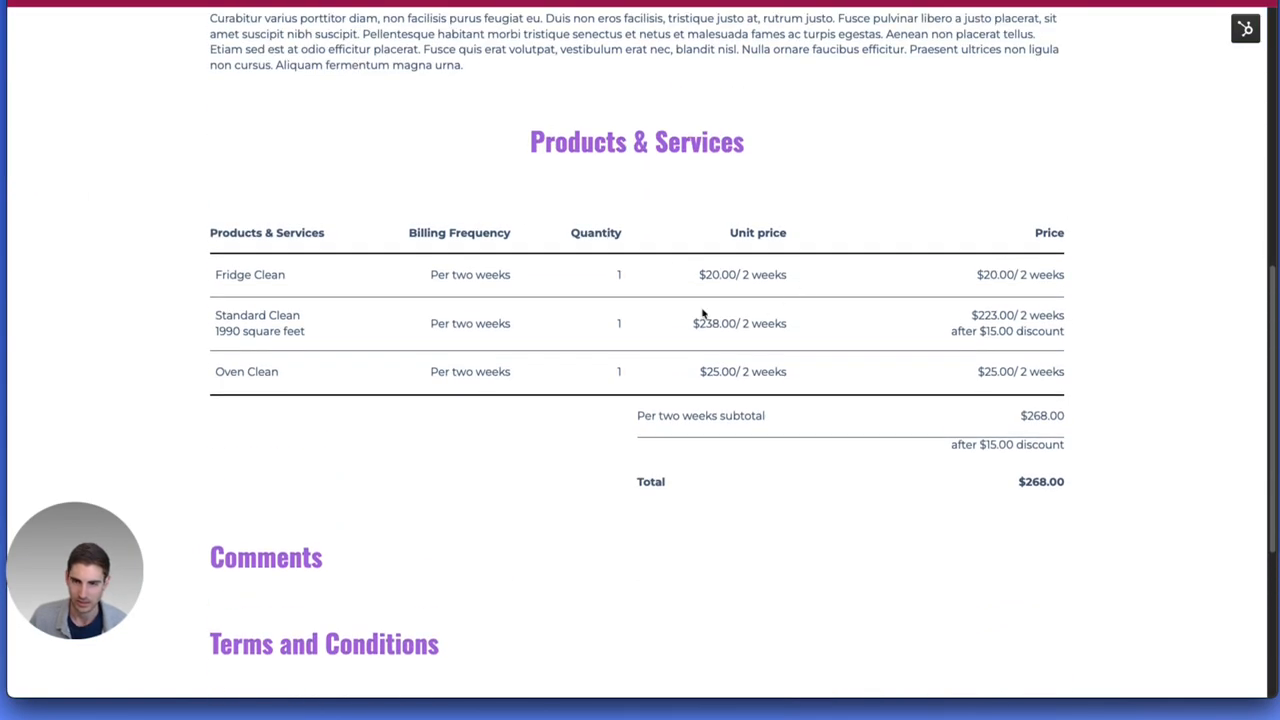
pyautogui.moveTo(240, 312); pyautogui.dragTo(290, 347)
pyautogui.moveTo(245, 273); pyautogui.dragTo(265, 284)
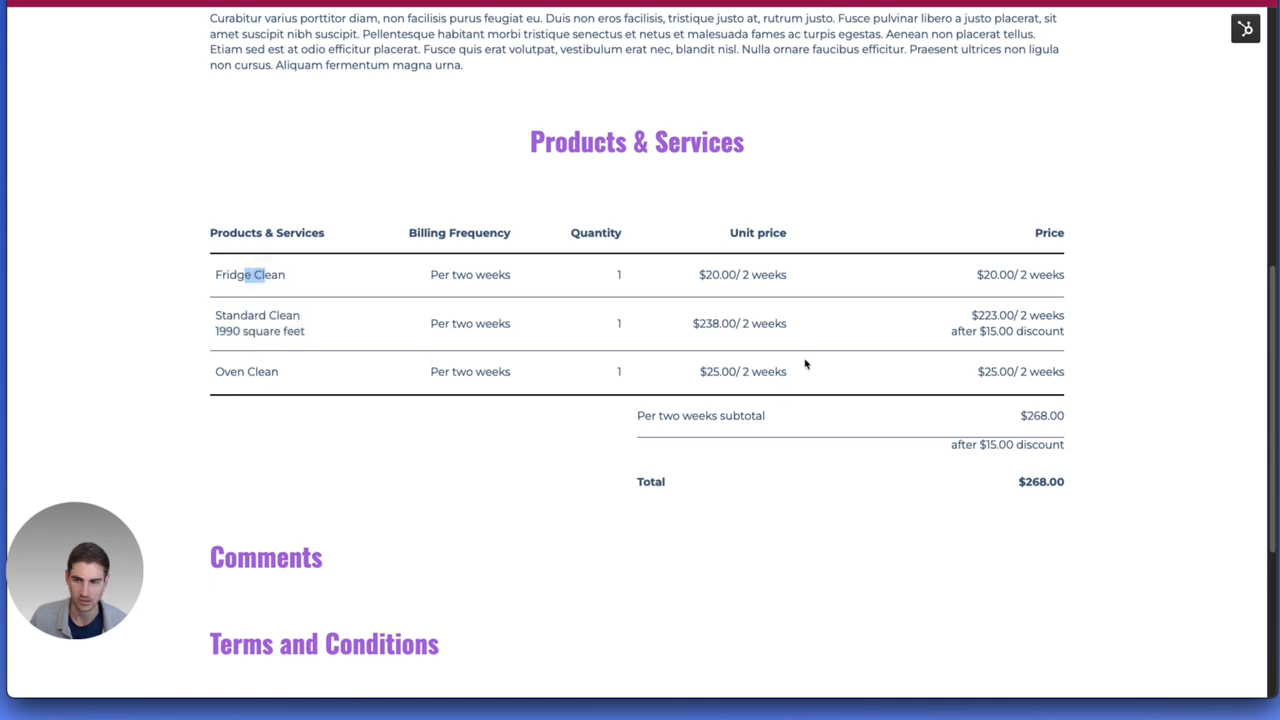
pyautogui.moveTo(978, 331); pyautogui.dragTo(1075, 341)
pyautogui.scroll(-3, 1060, 353)
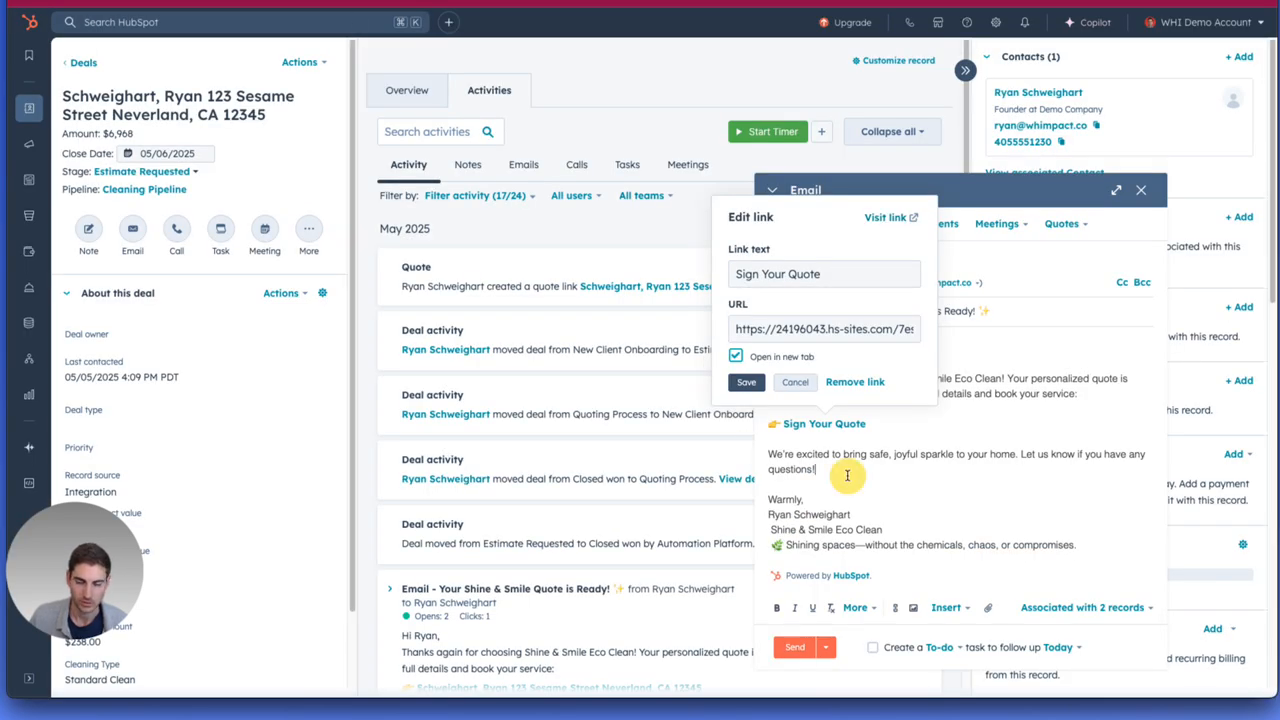
# Close the link details in the email and check its available send options.
pyautogui.click(847, 476)
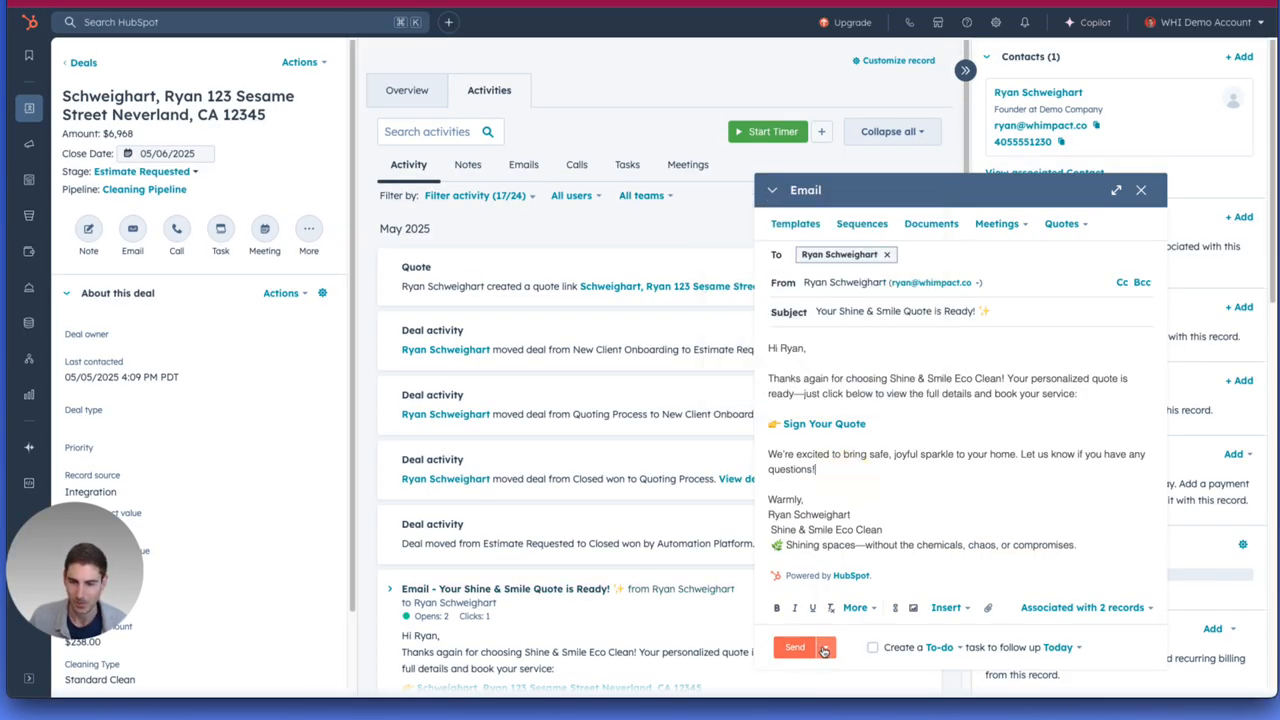
pyautogui.click(824, 648)
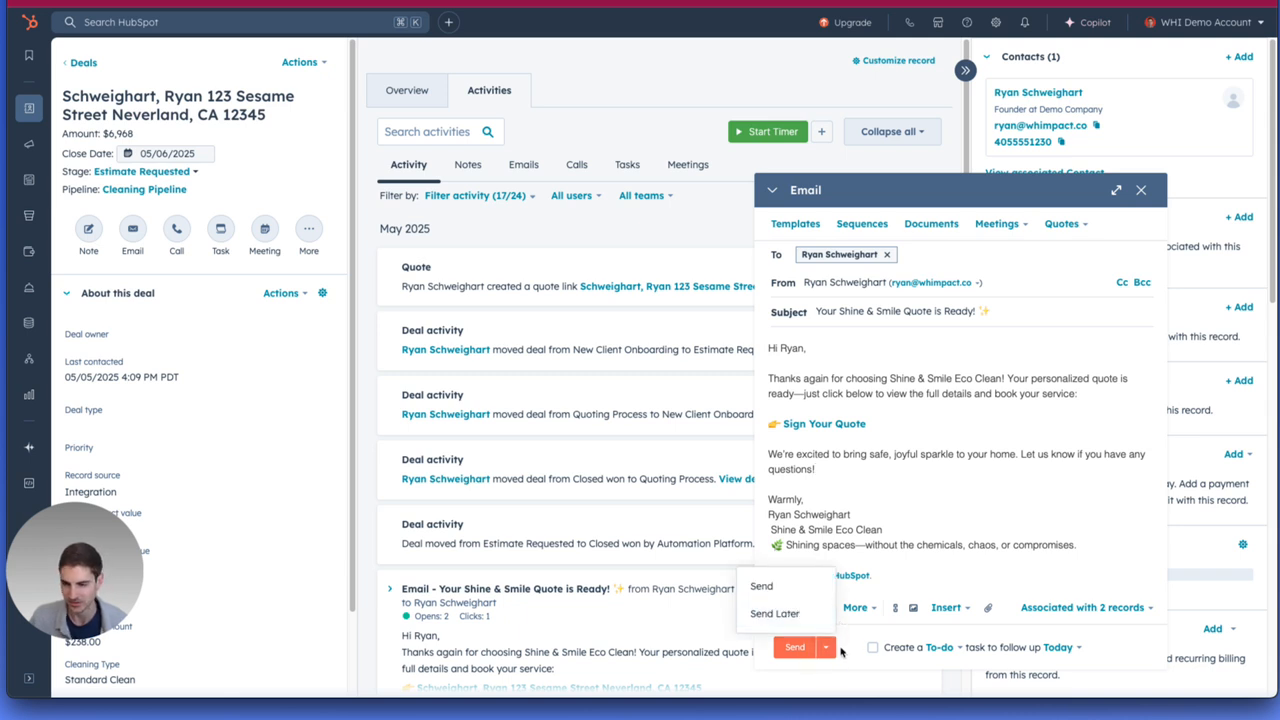
pyautogui.click(857, 647)
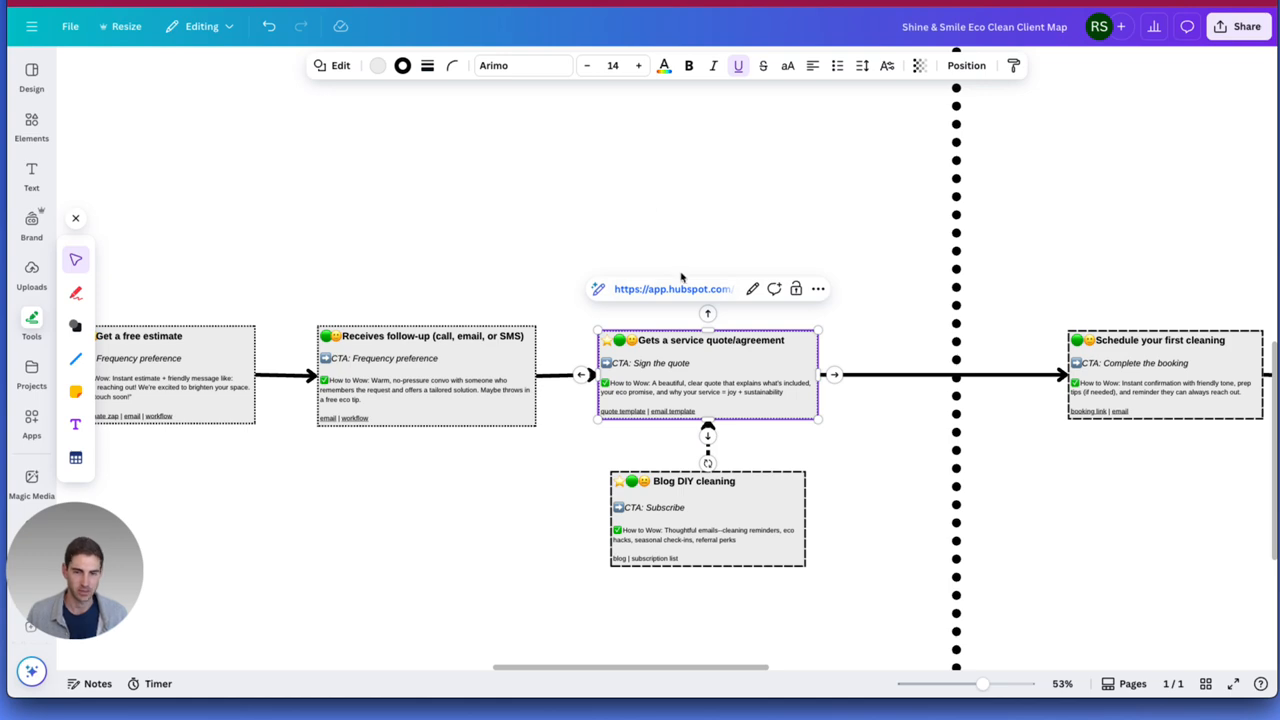
# Switch to the Shine & Smile Eco Clean Client Map in Canva and examine the touchpoints from Pre Sale through Post Sale.
pyautogui.scroll(-5, 775, 319)
pyautogui.moveTo(590, 243); pyautogui.dragTo(665, 362)
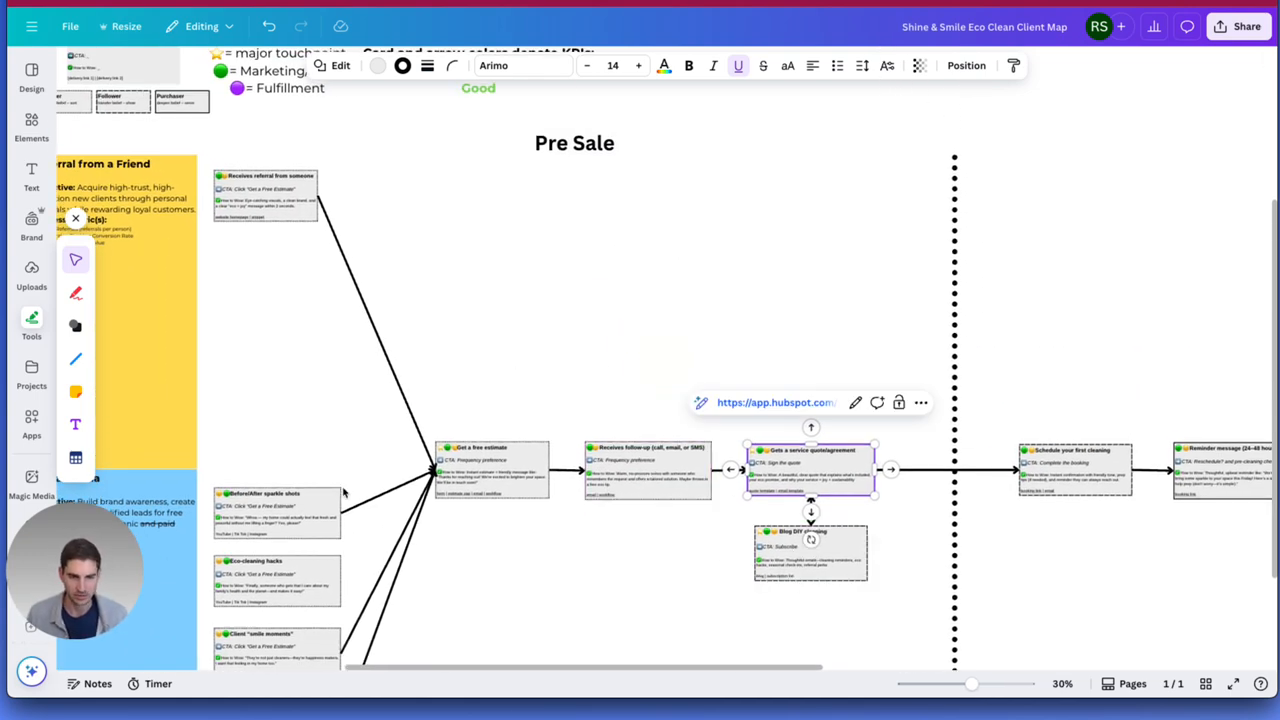
pyautogui.moveTo(272, 431); pyautogui.dragTo(391, 356)
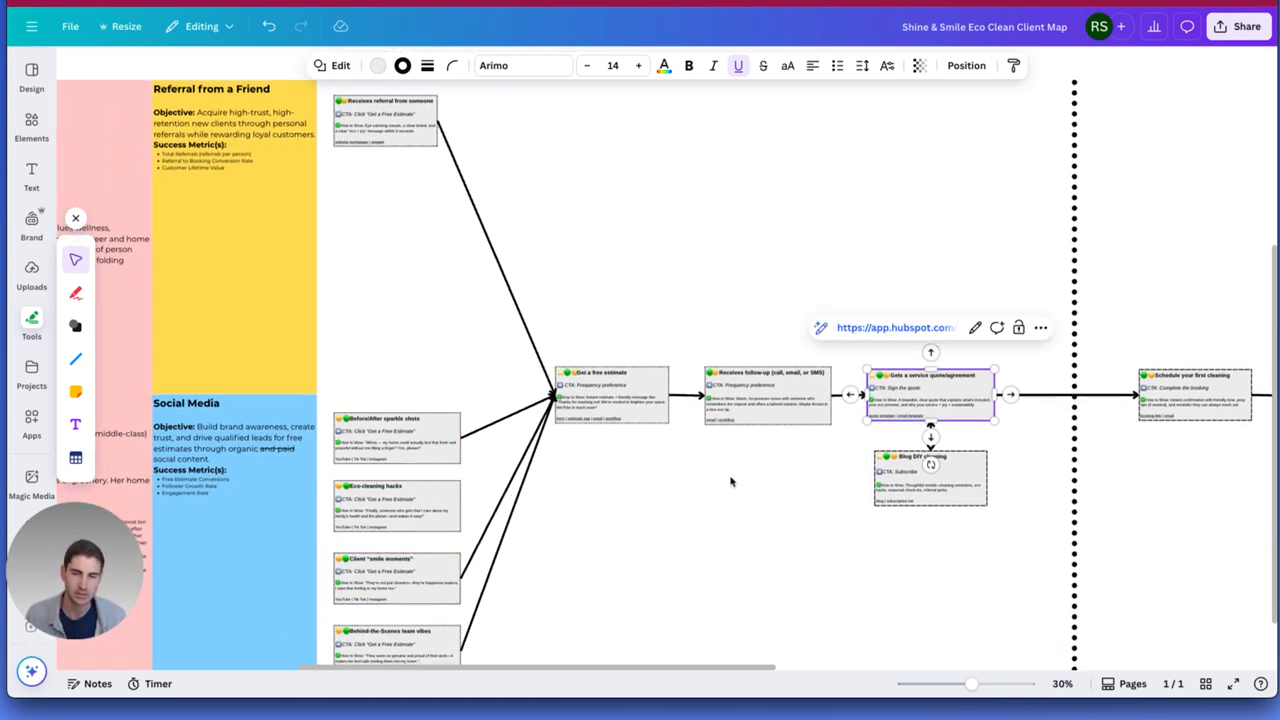
pyautogui.moveTo(726, 510); pyautogui.dragTo(551, 597)
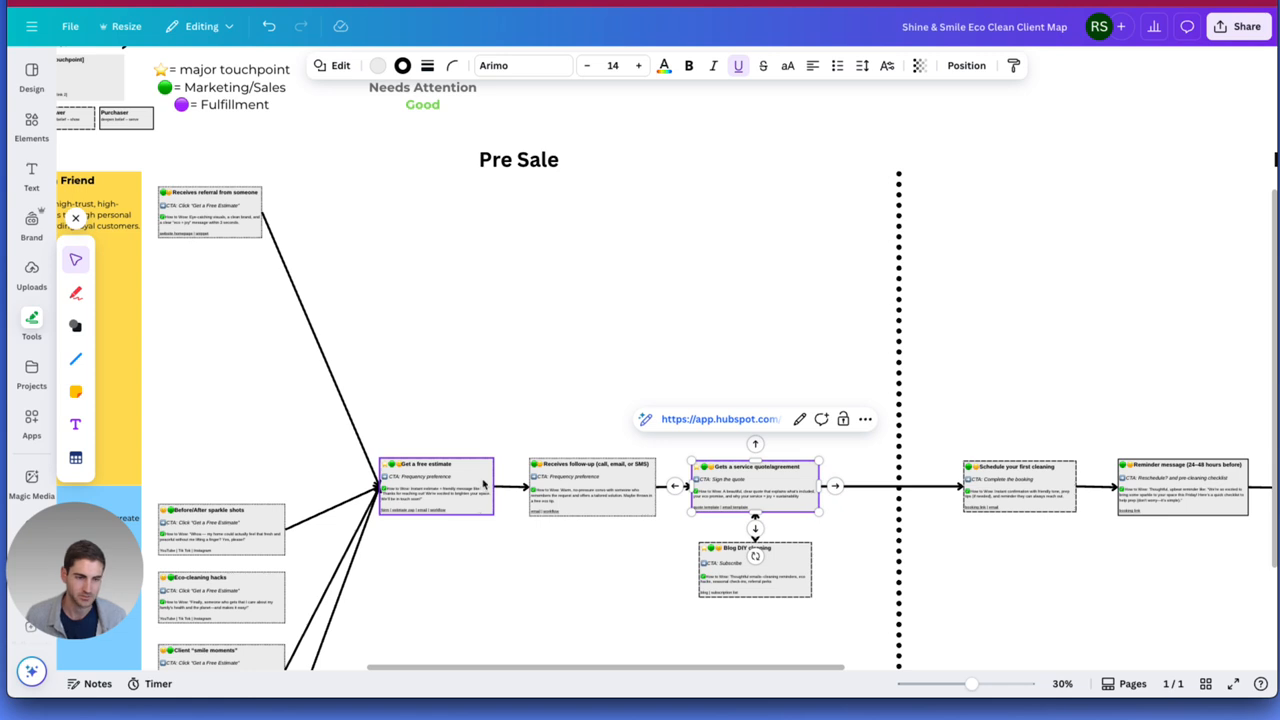
pyautogui.moveTo(511, 336); pyautogui.dragTo(366, 340)
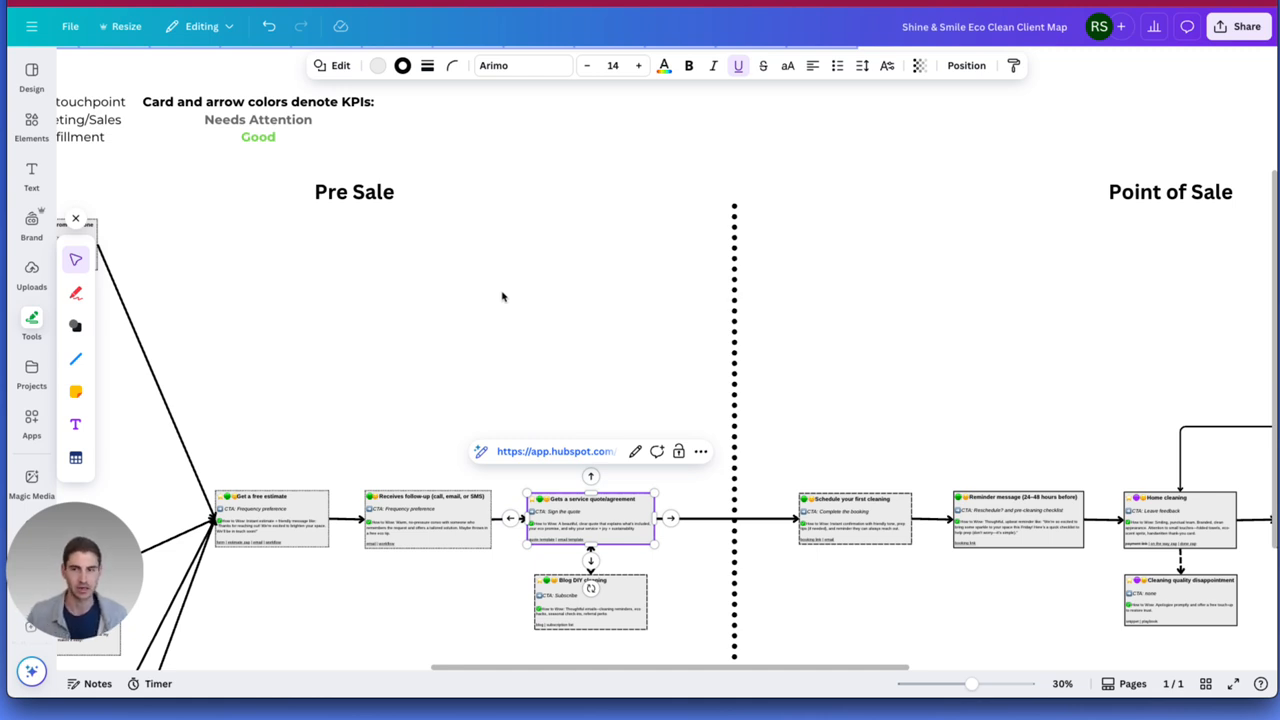
pyautogui.moveTo(986, 314); pyautogui.dragTo(503, 366)
pyautogui.moveTo(837, 400); pyautogui.dragTo(466, 386)
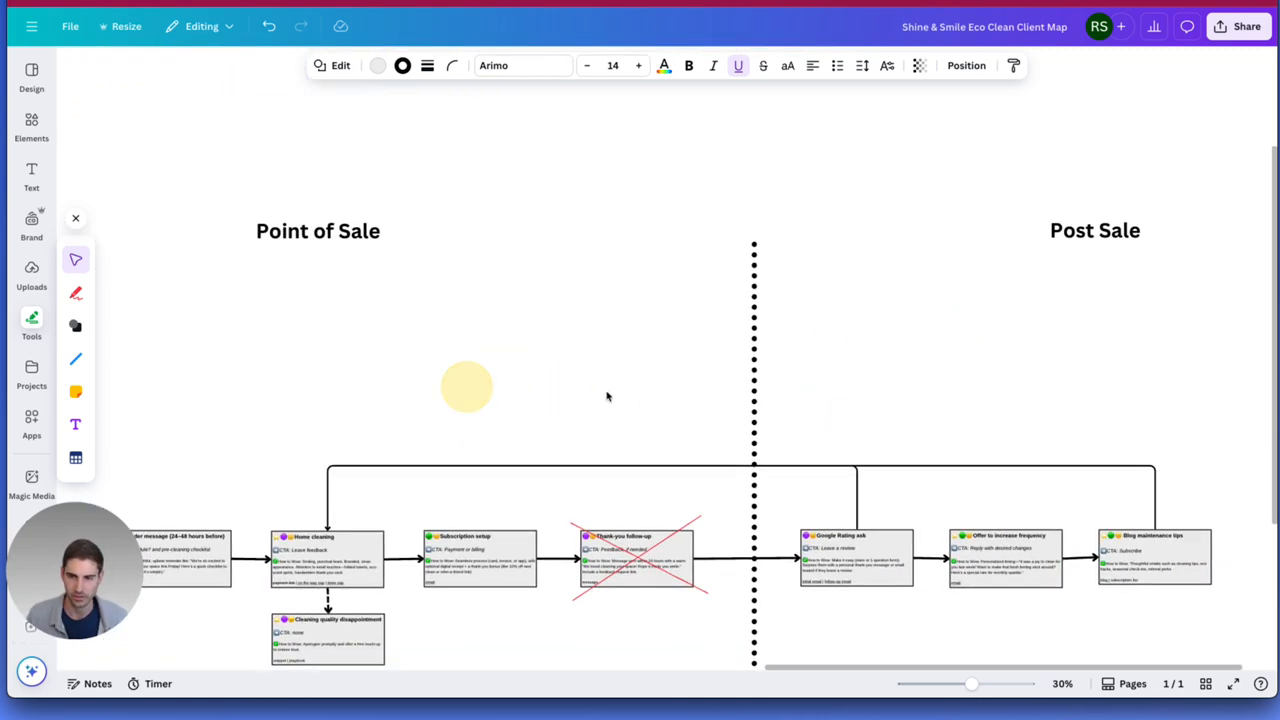